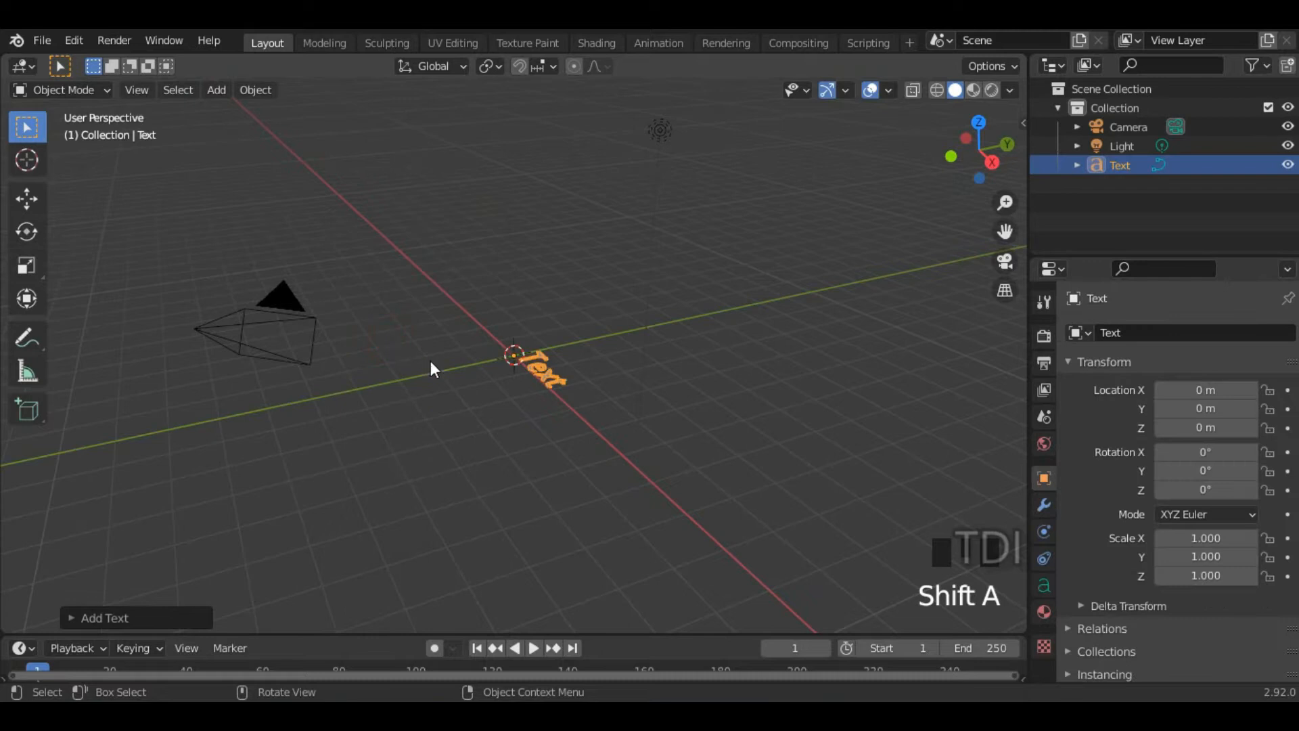
Enter Edit Mode on the new text object and open its font data properties.
{"action": "middle_click_drag", "start_coordinate": [504, 403], "coordinate": [676, 496]}
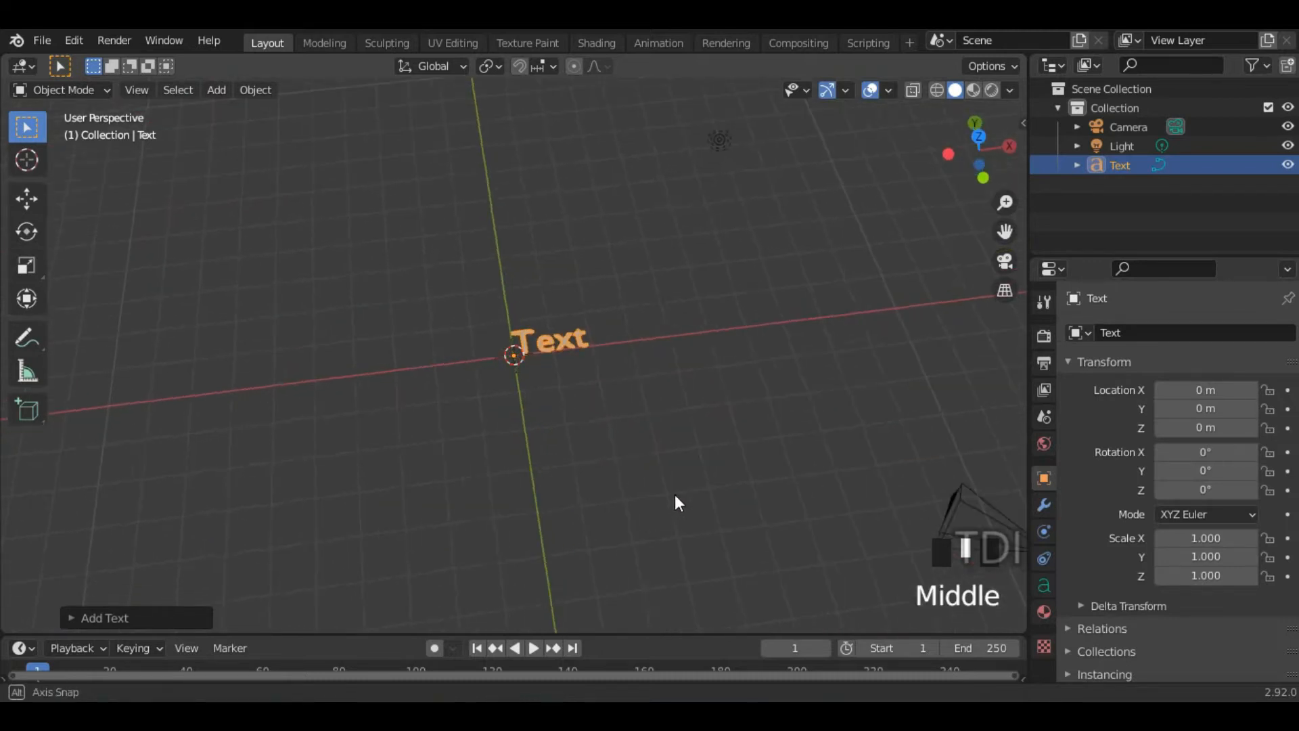
{"action": "scroll", "coordinate": [631, 406], "scroll_direction": "up", "scroll_amount": 5}
{"action": "middle_click_drag", "start_coordinate": [722, 339], "coordinate": [586, 426], "text": "shift"}
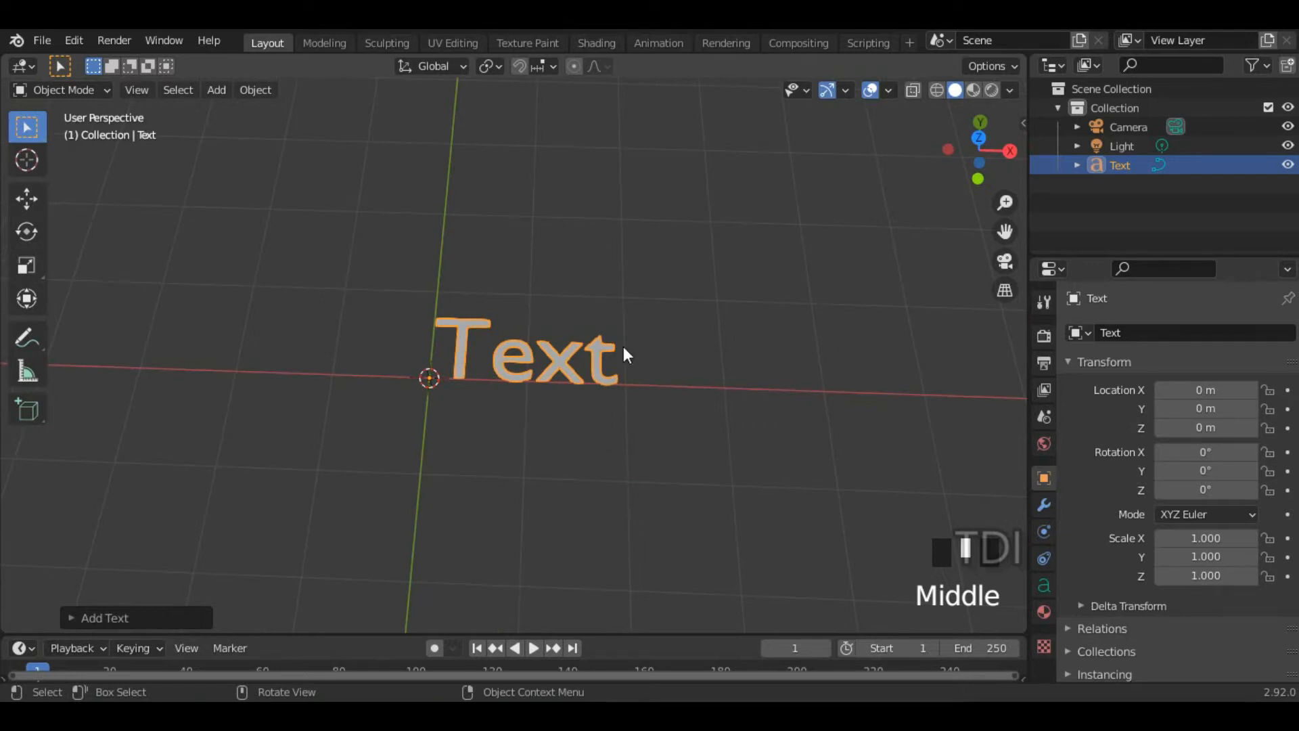
{"action": "middle_click_drag", "start_coordinate": [623, 348], "coordinate": [619, 400]}
{"action": "key", "text": "Tab"}
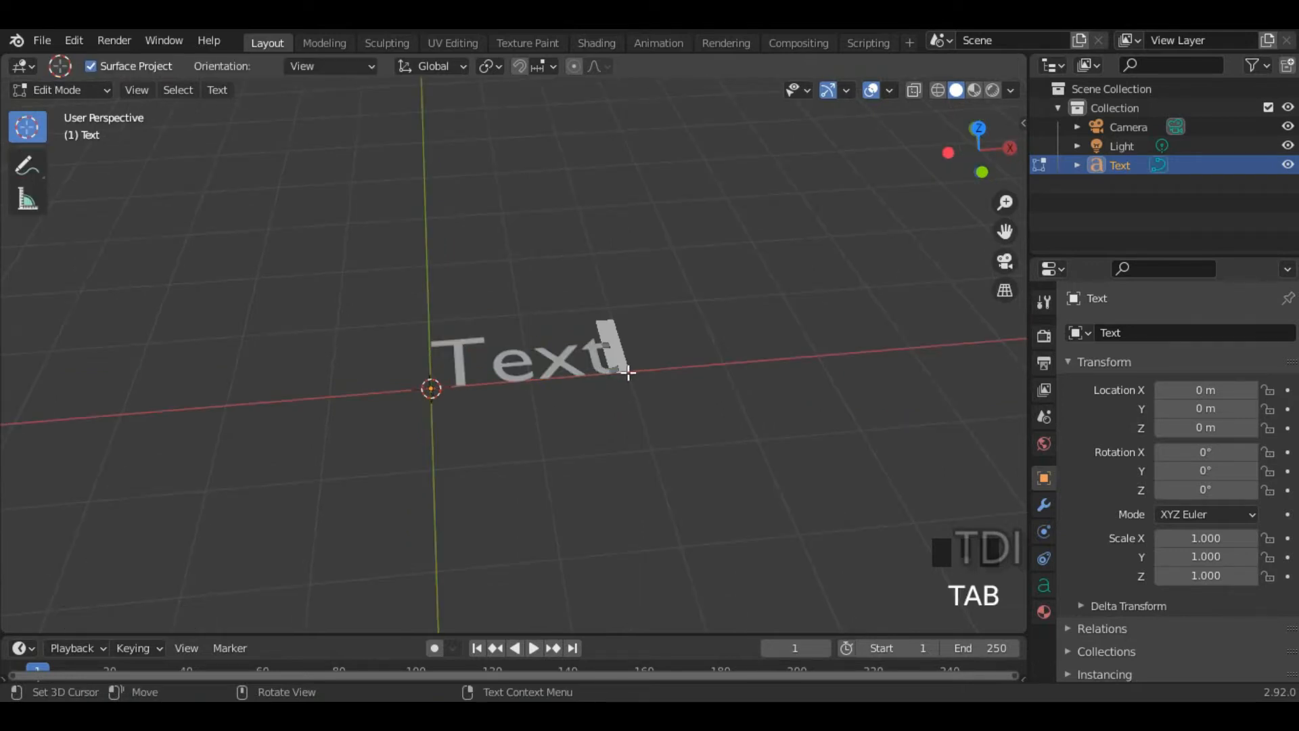
{"action": "key", "text": "Tab"}
{"action": "middle_click_drag", "start_coordinate": [673, 449], "coordinate": [641, 441]}
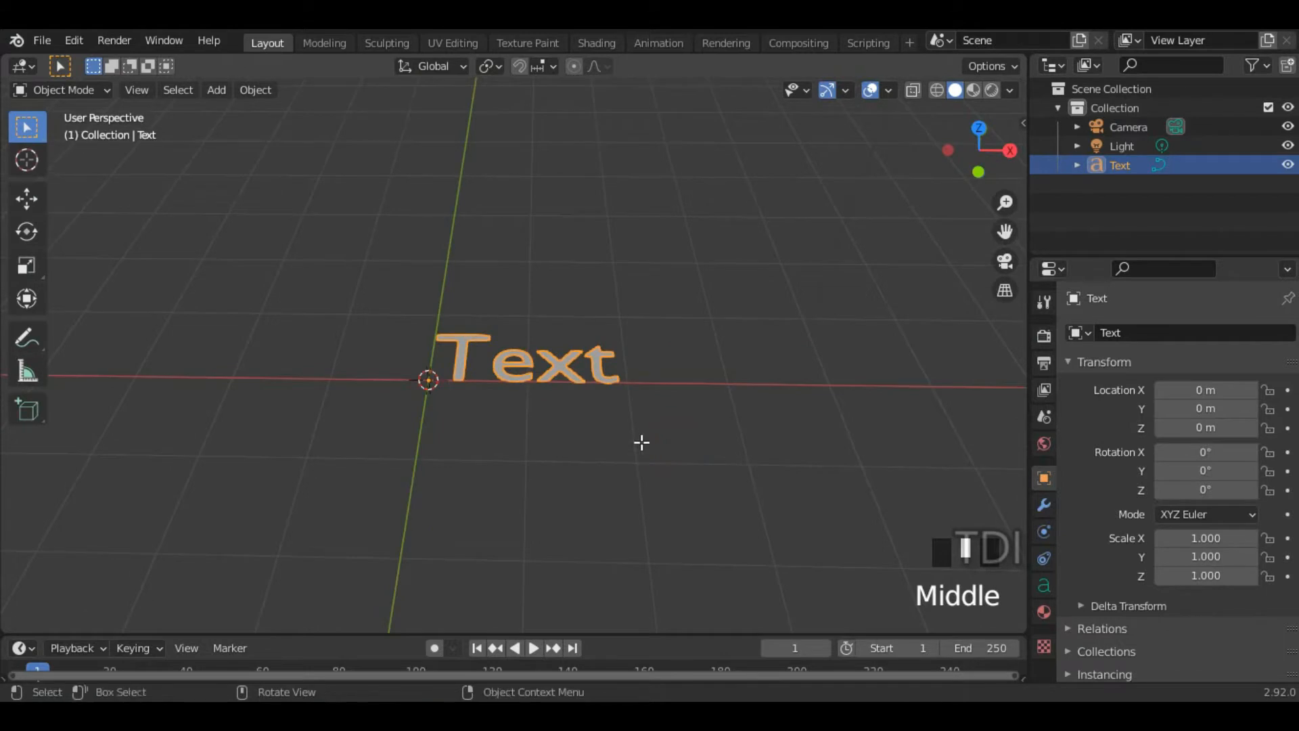
{"action": "key", "text": "Tab"}
{"action": "scroll", "coordinate": [1103, 487], "scroll_direction": "down", "scroll_amount": 4}
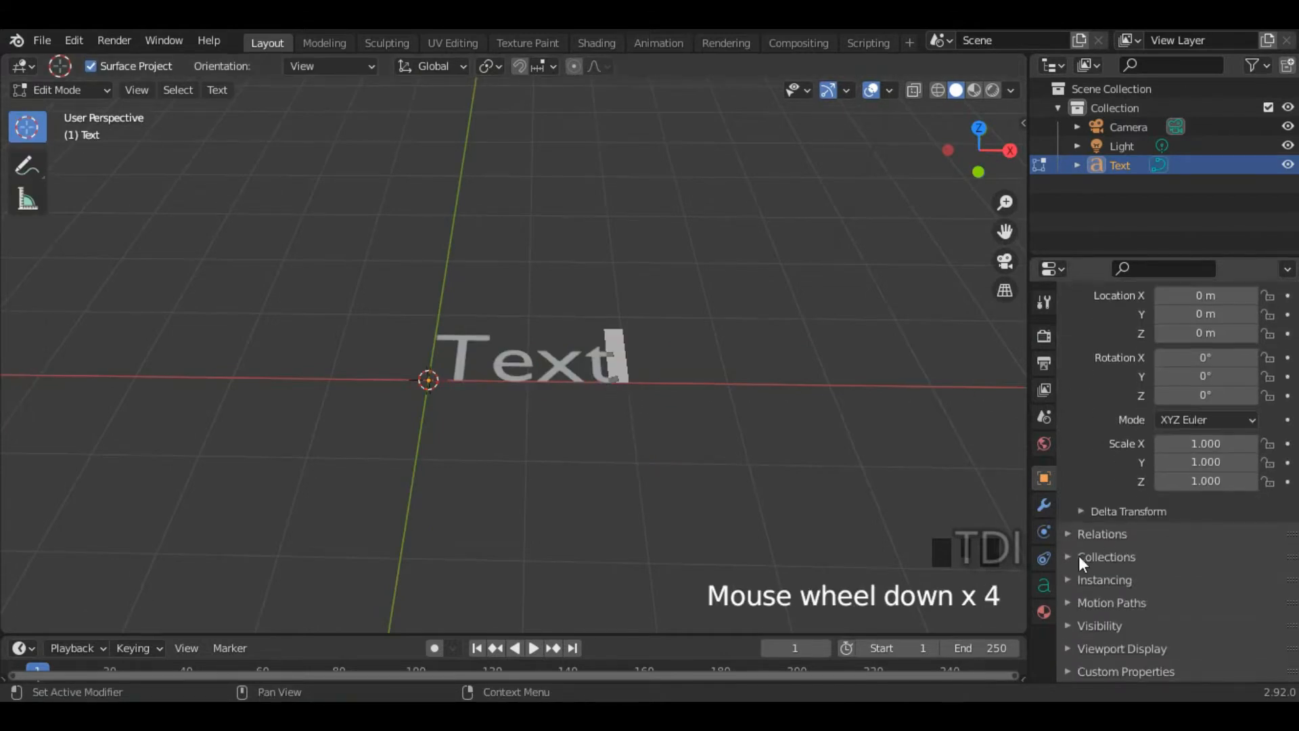
{"action": "left_click", "coordinate": [1044, 580]}
{"action": "scroll", "coordinate": [1130, 496], "scroll_direction": "down", "scroll_amount": 1}
{"action": "scroll", "coordinate": [1130, 498], "scroll_direction": "up", "scroll_amount": 10}
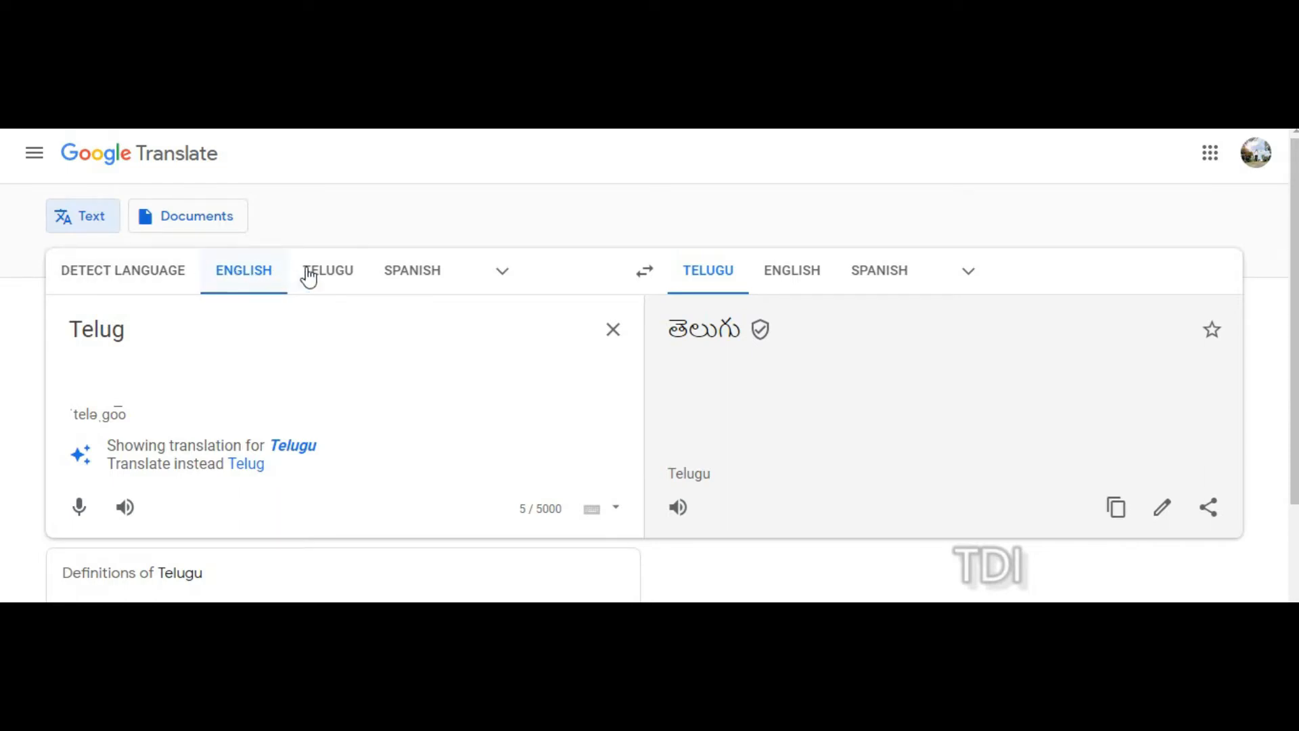
Switch to Google Translate and copy the Telugu translation of "Telug".
{"action": "left_click", "coordinate": [972, 281]}
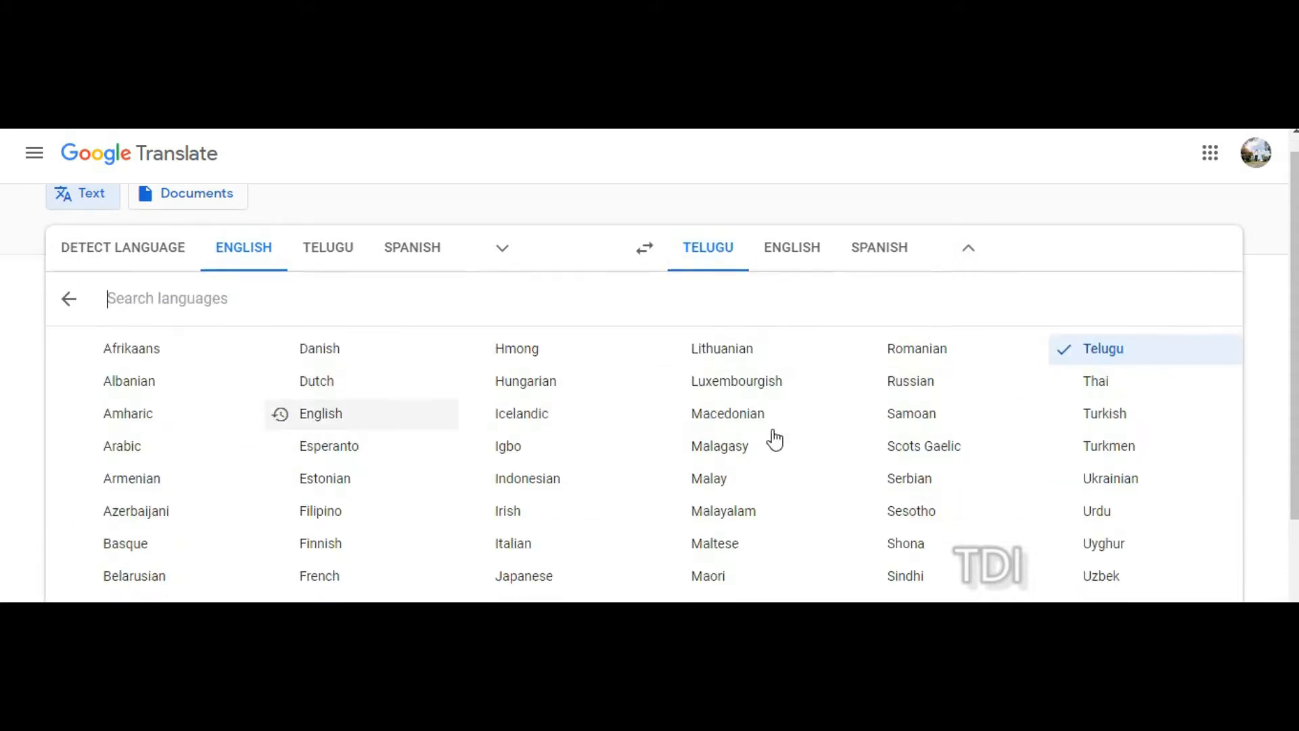
{"action": "left_click", "coordinate": [970, 272]}
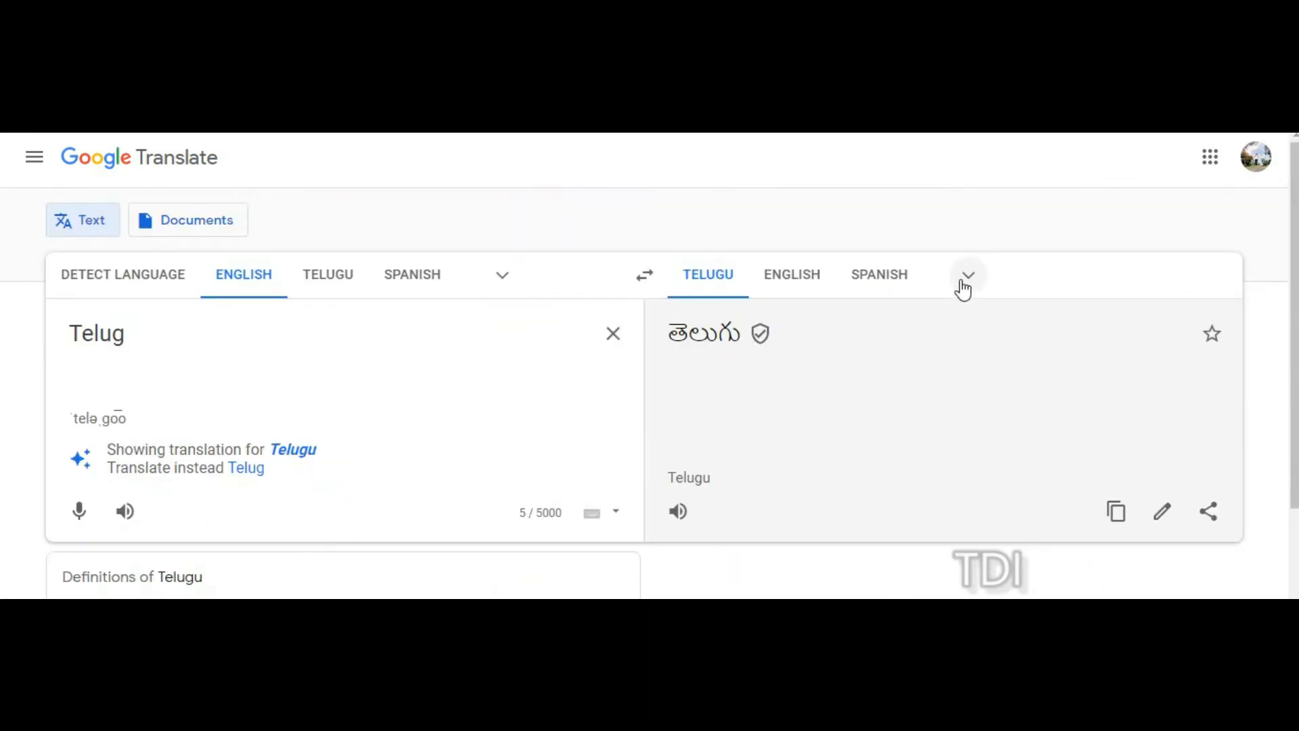
{"action": "left_click", "coordinate": [705, 345]}
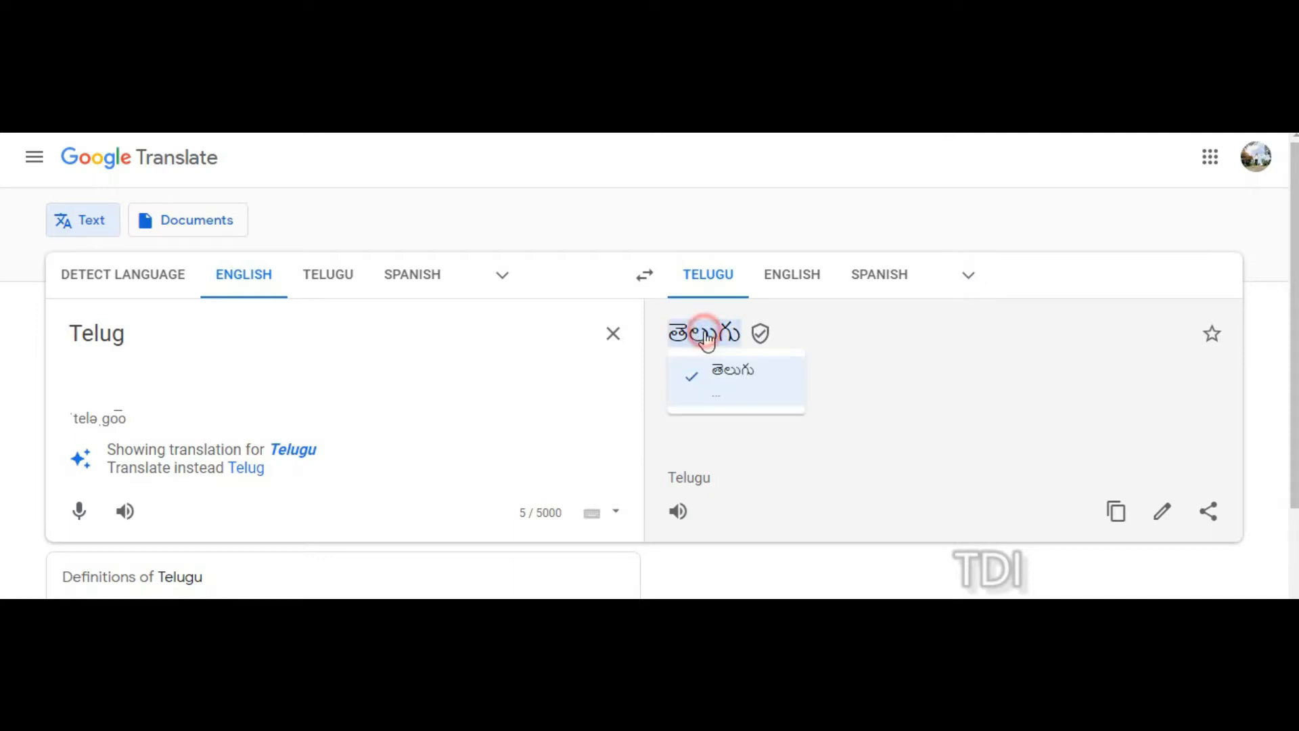
{"action": "right_click", "coordinate": [706, 336]}
{"action": "left_click", "coordinate": [740, 347]}
{"action": "left_click", "coordinate": [1118, 514]}
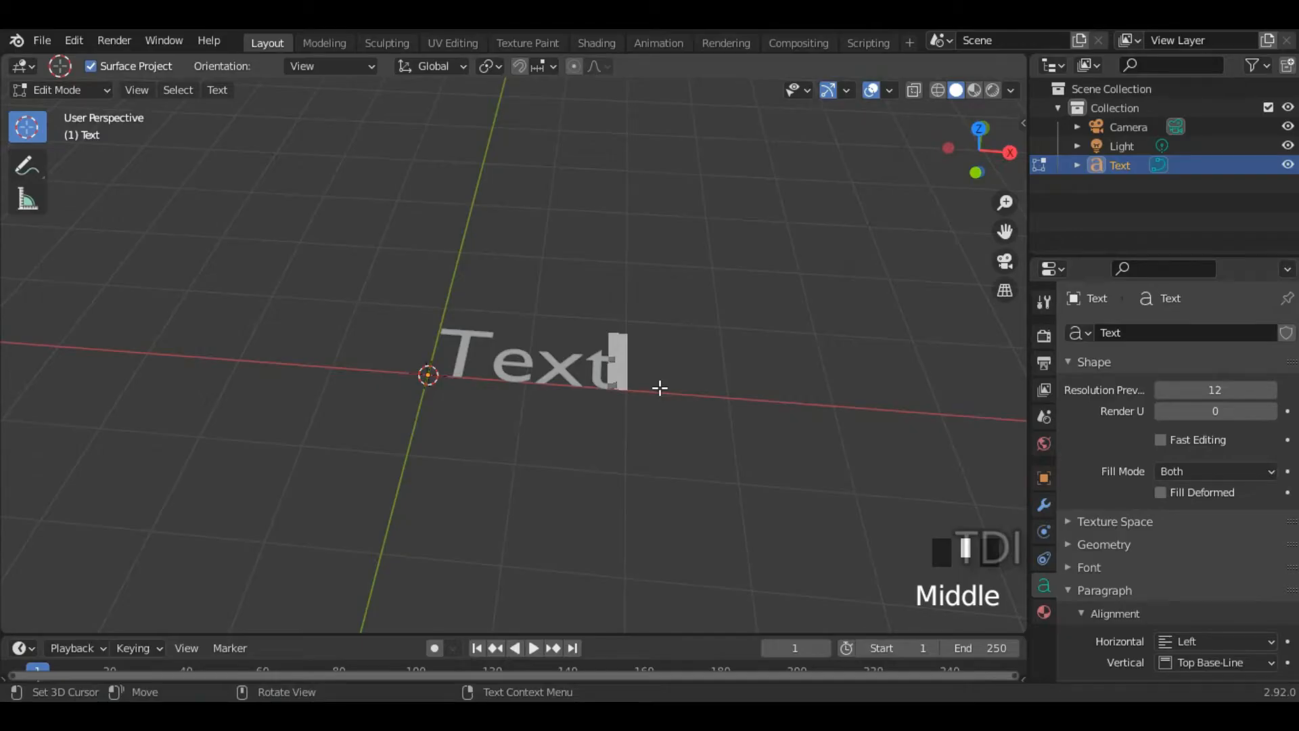
Replace the placeholder text in Blender with the copied Telugu word and return to Object Mode.
{"action": "key", "text": "BackSpace"}
{"action": "key", "text": "BackSpace"}
{"action": "key", "text": "BackSpace"}
{"action": "key", "text": "BackSpace"}
{"action": "key", "text": "BackSpace"}
{"action": "key", "text": "BackSpace"}
{"action": "key", "text": "BackSpace"}
{"action": "key", "text": "BackSpace"}
{"action": "key", "text": "BackSpace"}
{"action": "key", "text": "BackSpace"}
{"action": "key", "text": "BackSpace"}
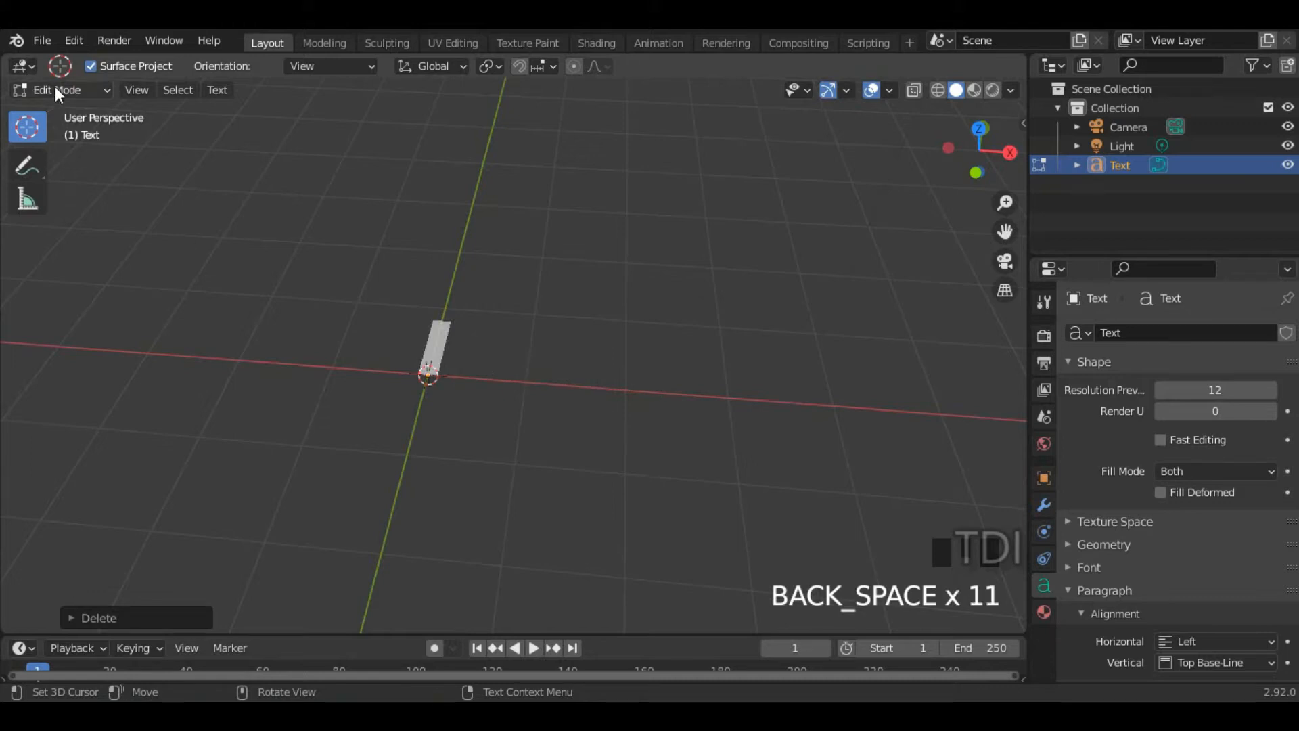
{"action": "key", "text": "ctrl+v"}
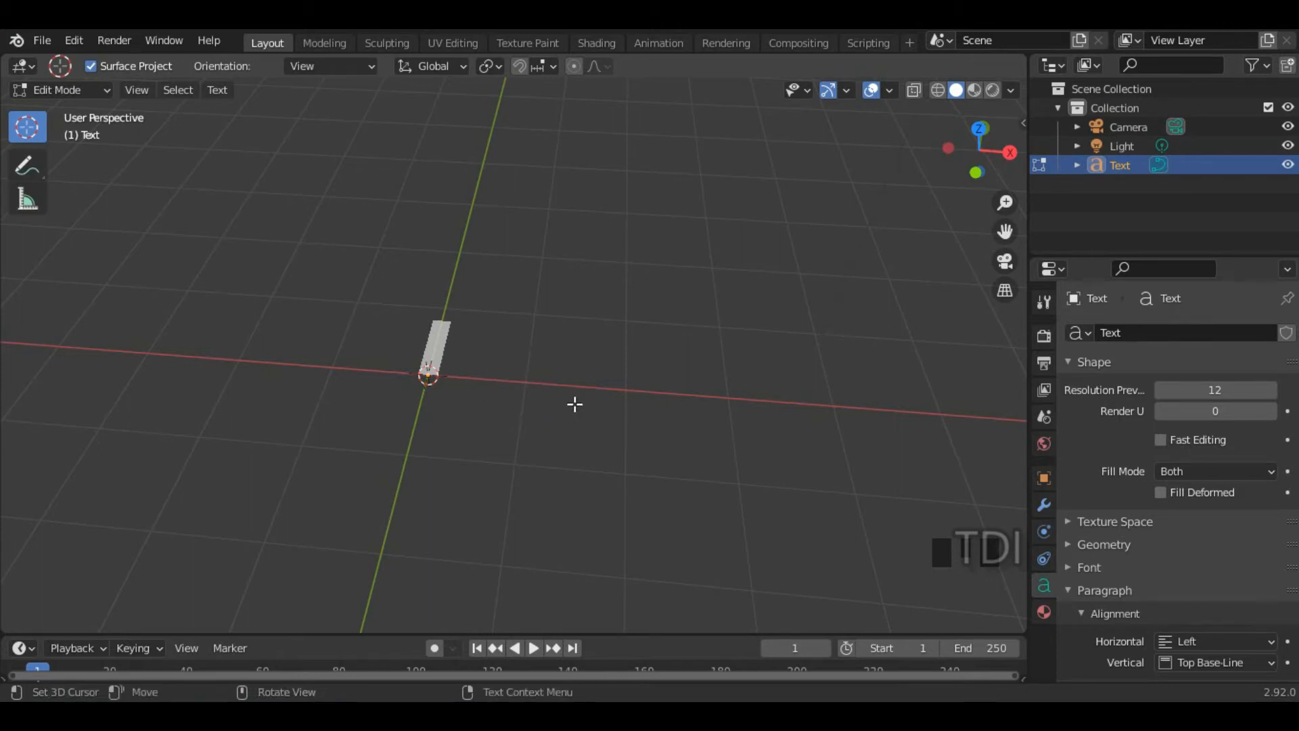
{"action": "middle_click_drag", "start_coordinate": [603, 412], "coordinate": [536, 404]}
{"action": "scroll", "coordinate": [511, 392], "scroll_direction": "up", "scroll_amount": 3}
{"action": "scroll", "coordinate": [510, 392], "scroll_direction": "down", "scroll_amount": 3}
{"action": "middle_click_drag", "start_coordinate": [623, 432], "coordinate": [652, 439]}
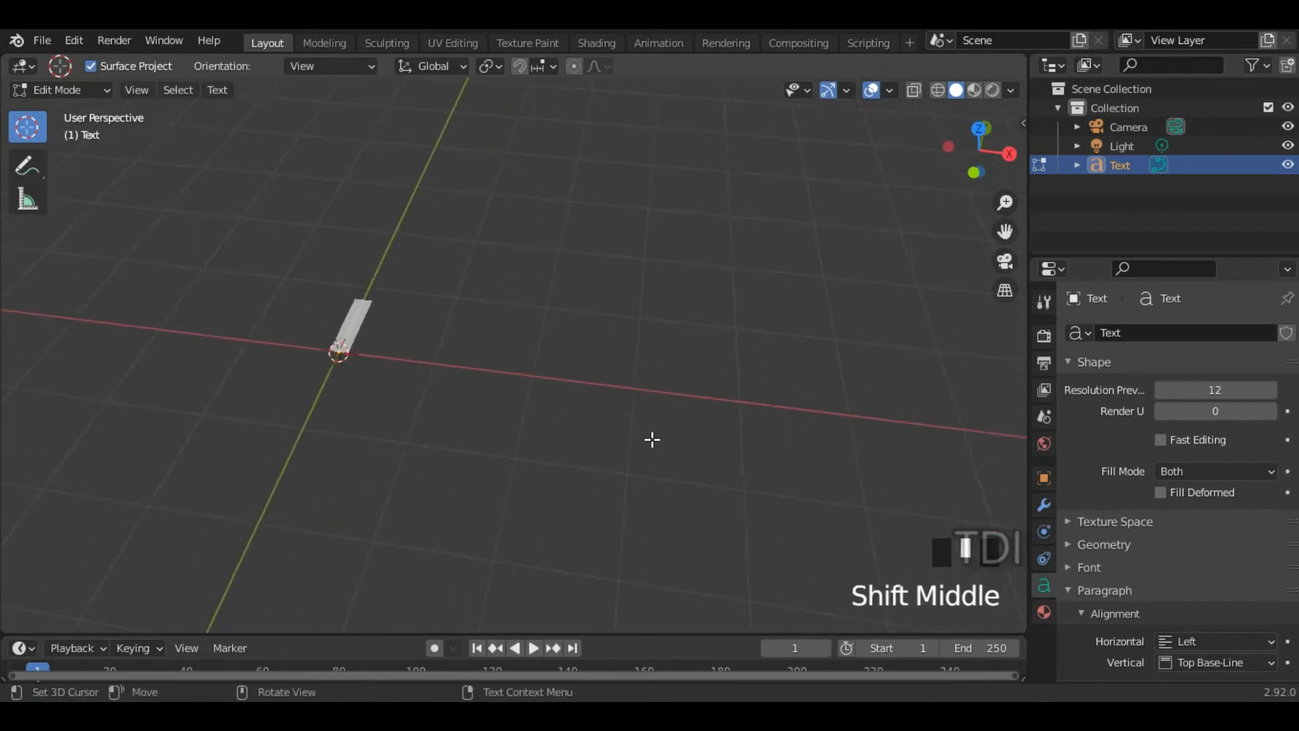
{"action": "left_click", "coordinate": [99, 89]}
{"action": "left_click", "coordinate": [91, 111]}
{"action": "middle_click_drag", "start_coordinate": [228, 438], "coordinate": [461, 375]}
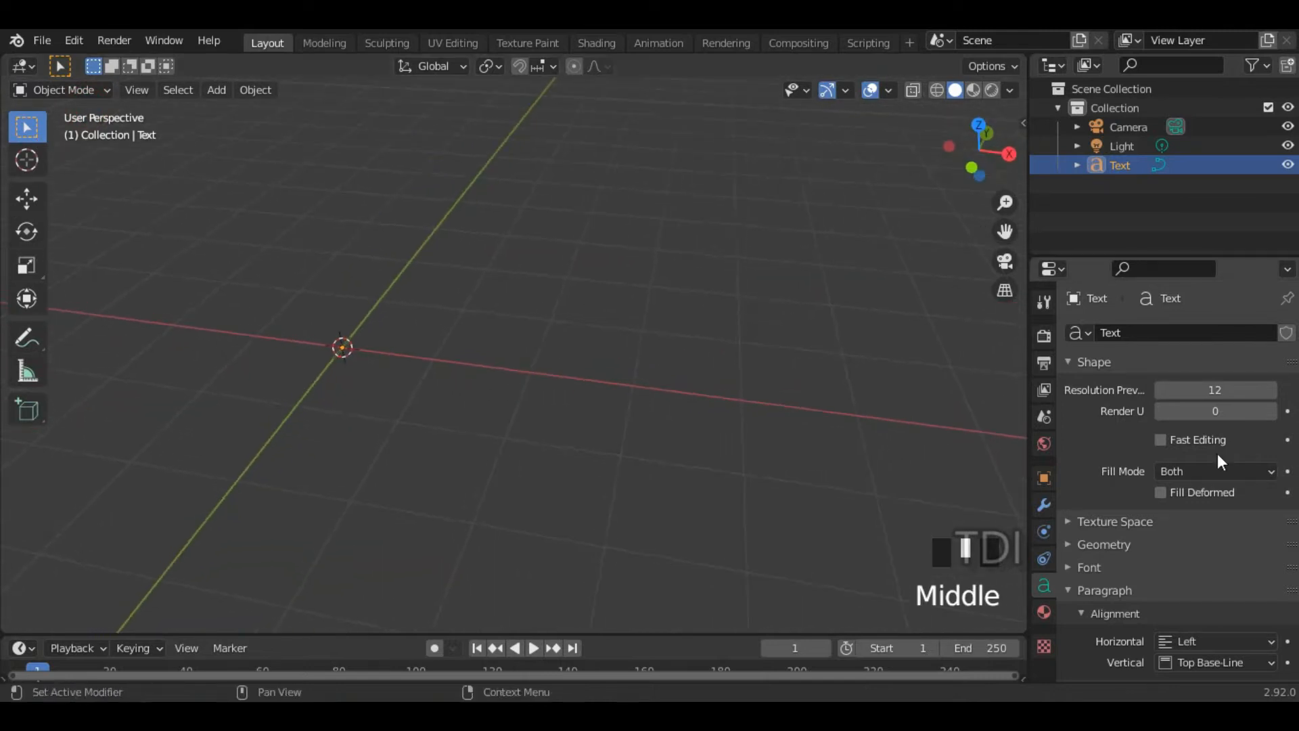
Load gautami.ttf from C:\Windows\Fonts as the text object's regular font.
{"action": "left_click", "coordinate": [1044, 586]}
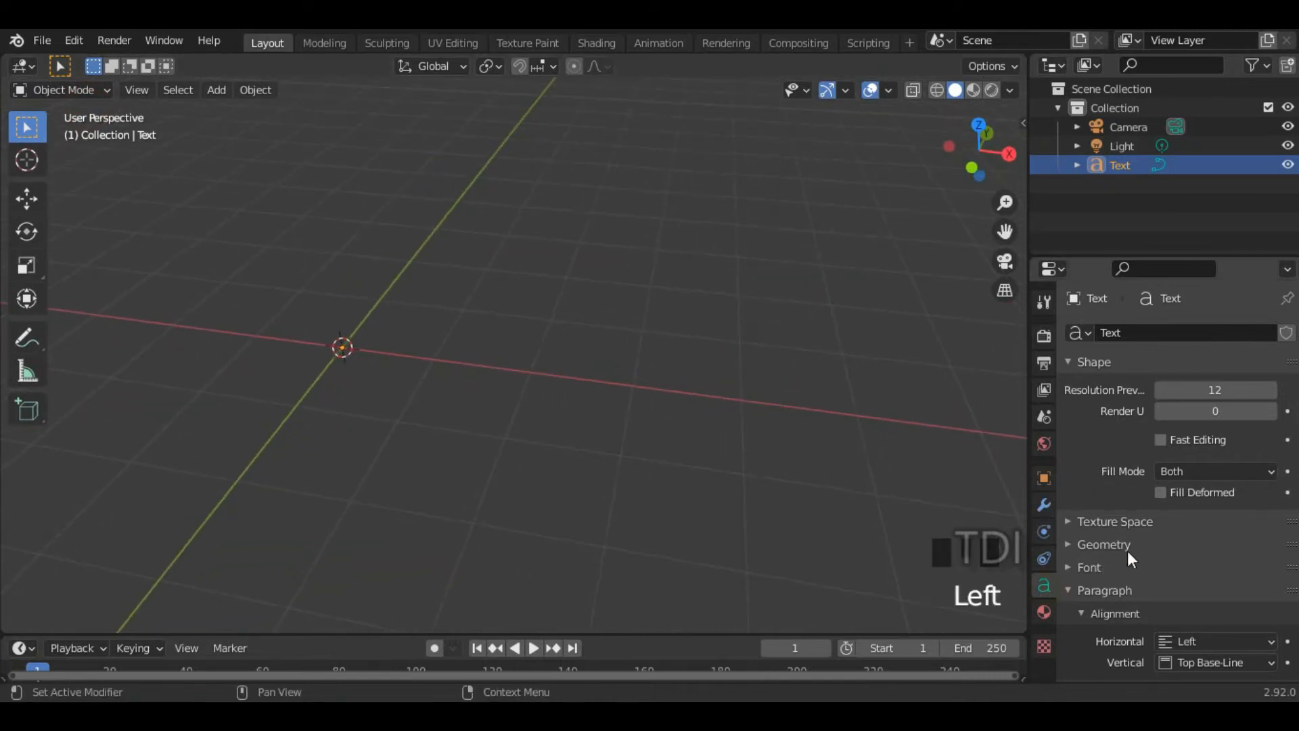
{"action": "scroll", "coordinate": [1126, 550], "scroll_direction": "down", "scroll_amount": 3}
{"action": "scroll", "coordinate": [1094, 378], "scroll_direction": "up", "scroll_amount": 3}
{"action": "left_click", "coordinate": [1091, 363]}
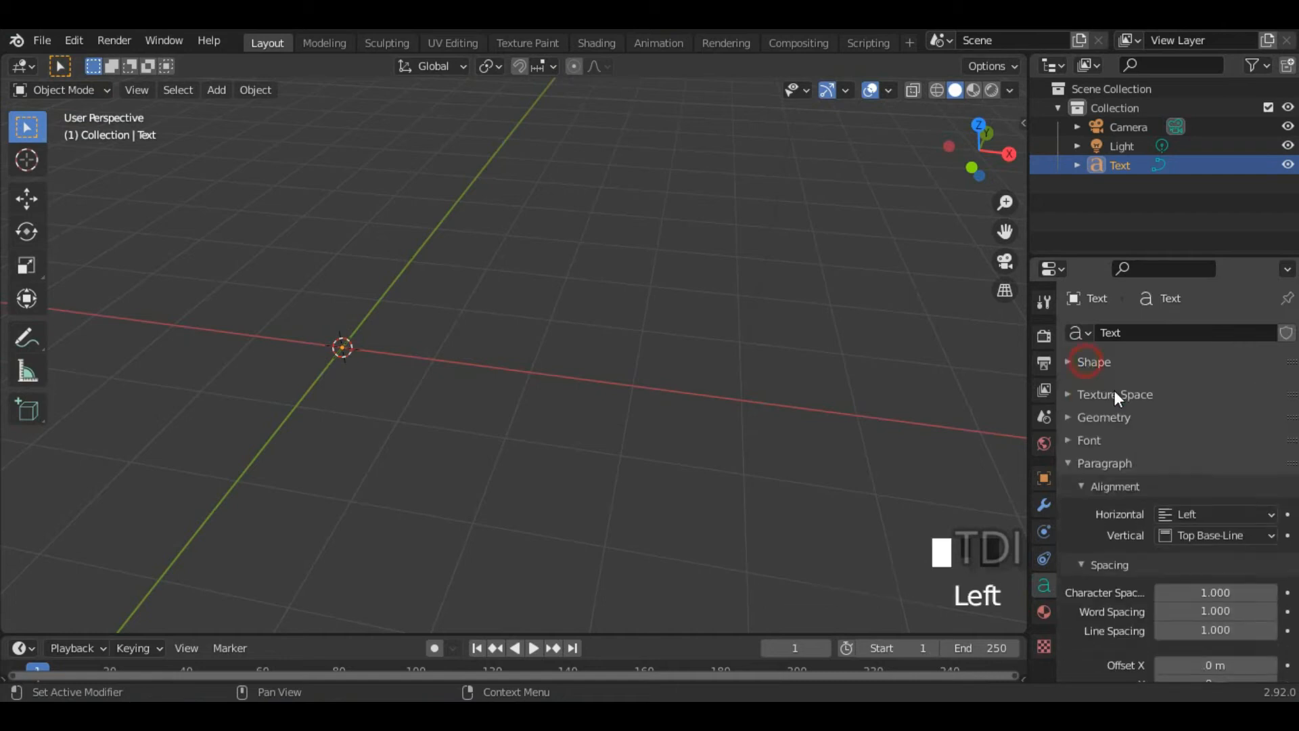
{"action": "left_click", "coordinate": [1086, 431]}
{"action": "scroll", "coordinate": [1113, 427], "scroll_direction": "down", "scroll_amount": 2}
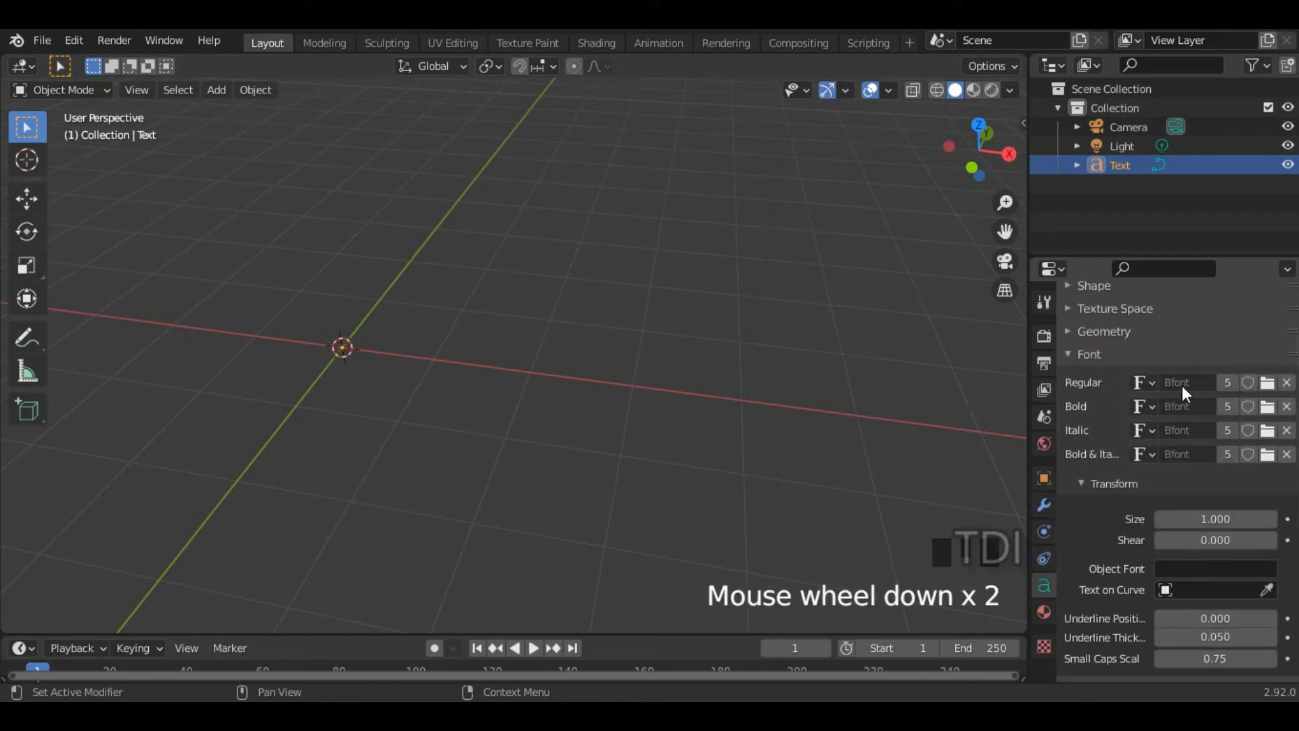
{"action": "left_click", "coordinate": [1265, 389]}
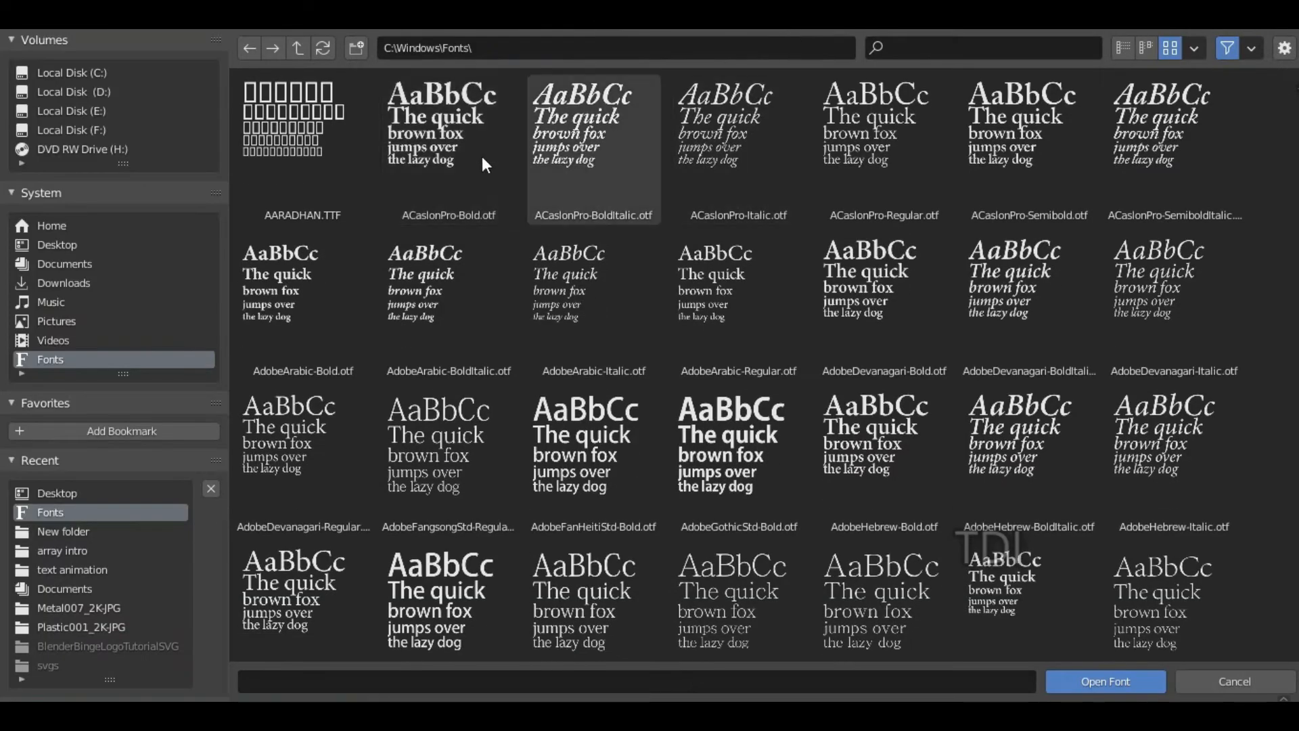
{"action": "left_click", "coordinate": [938, 49]}
{"action": "type", "text": "gautami"}
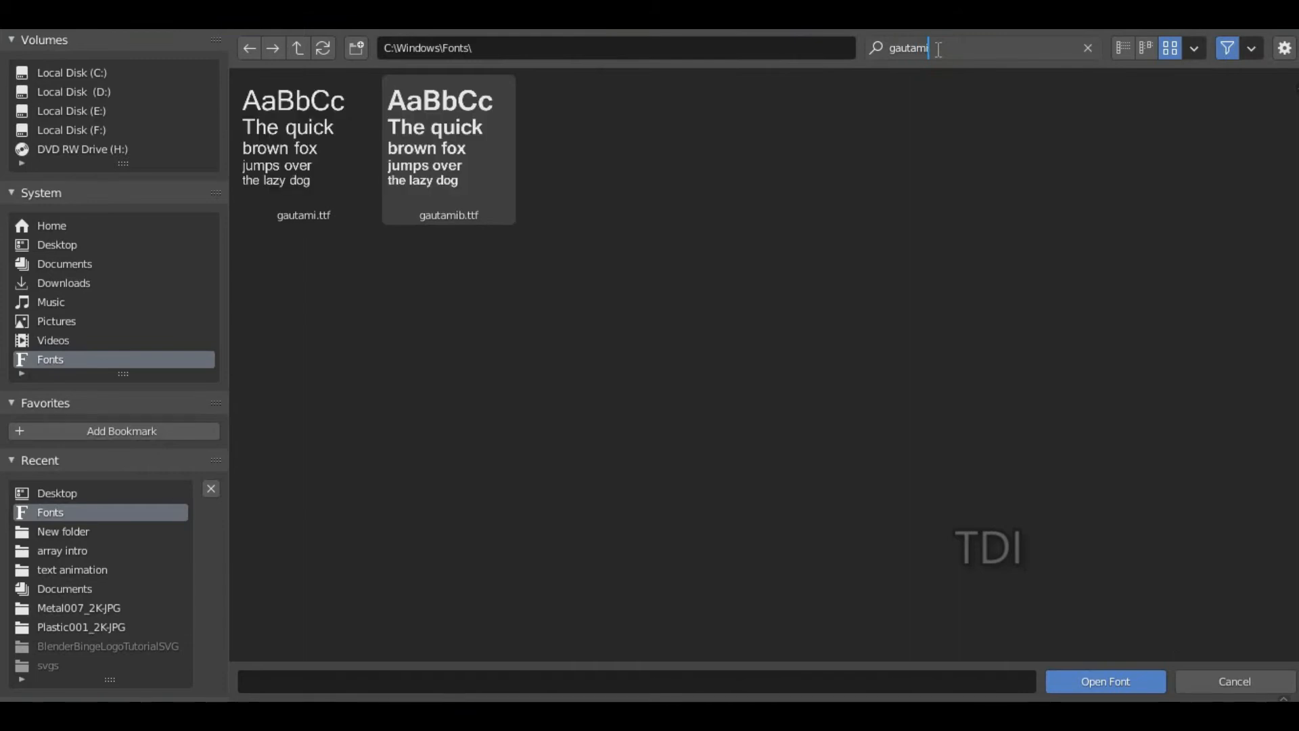
{"action": "left_click", "coordinate": [306, 151]}
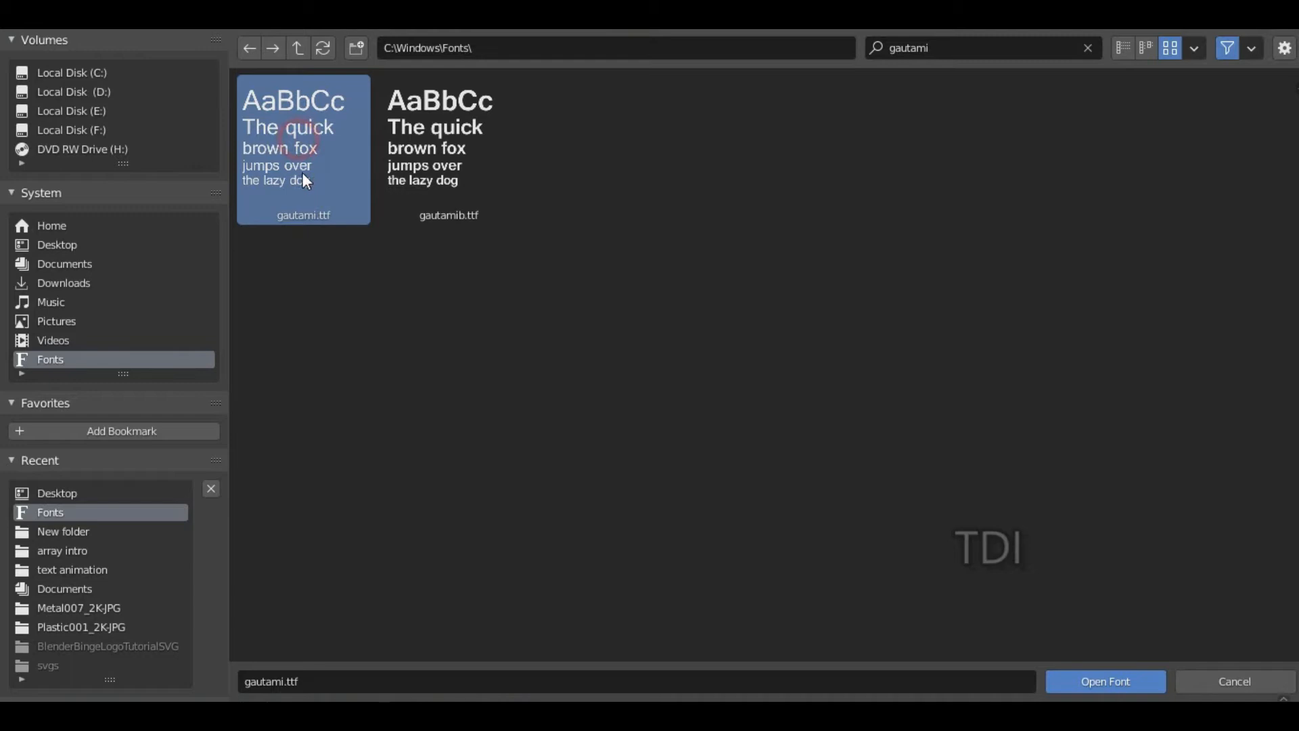
{"action": "left_click", "coordinate": [1098, 684]}
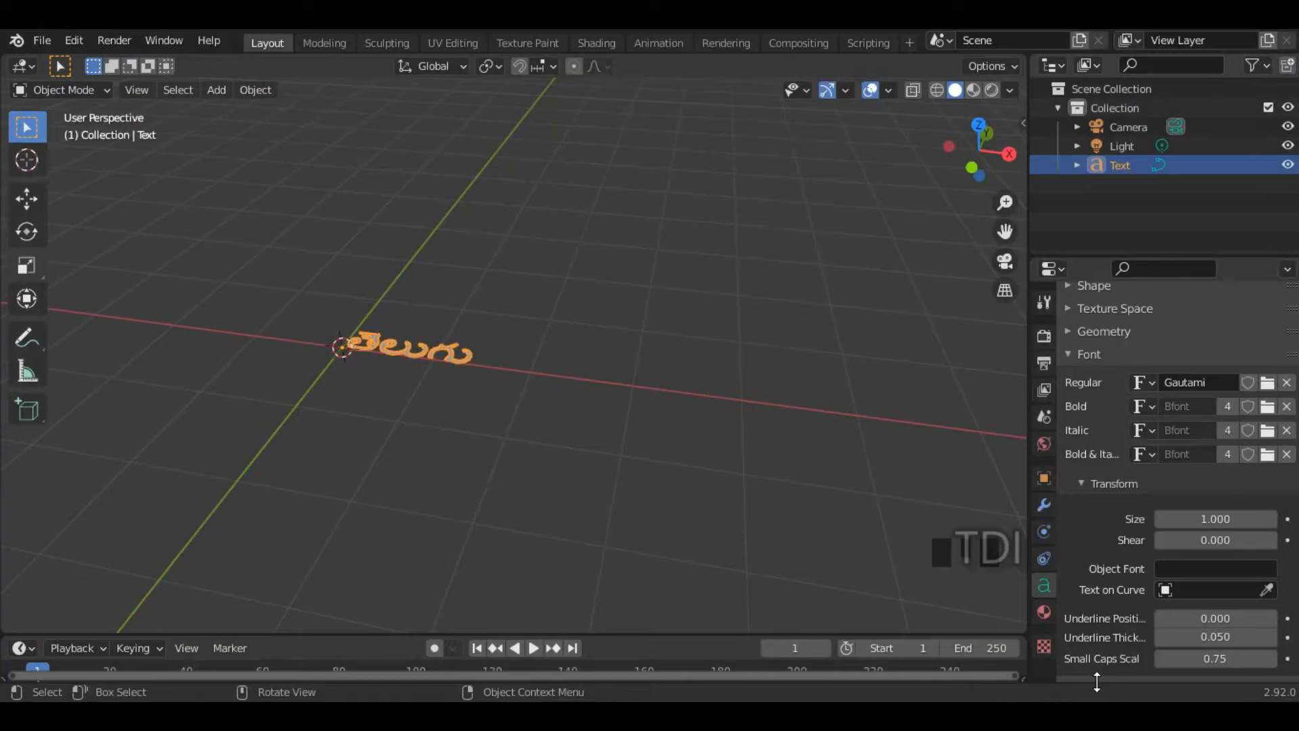
Trace the vowel sign above the first Telugu letter with an annotation stroke, undo it and return to the selection tool.
{"action": "middle_click_drag", "start_coordinate": [509, 387], "coordinate": [745, 407]}
{"action": "scroll", "coordinate": [468, 468], "scroll_direction": "up", "scroll_amount": 4}
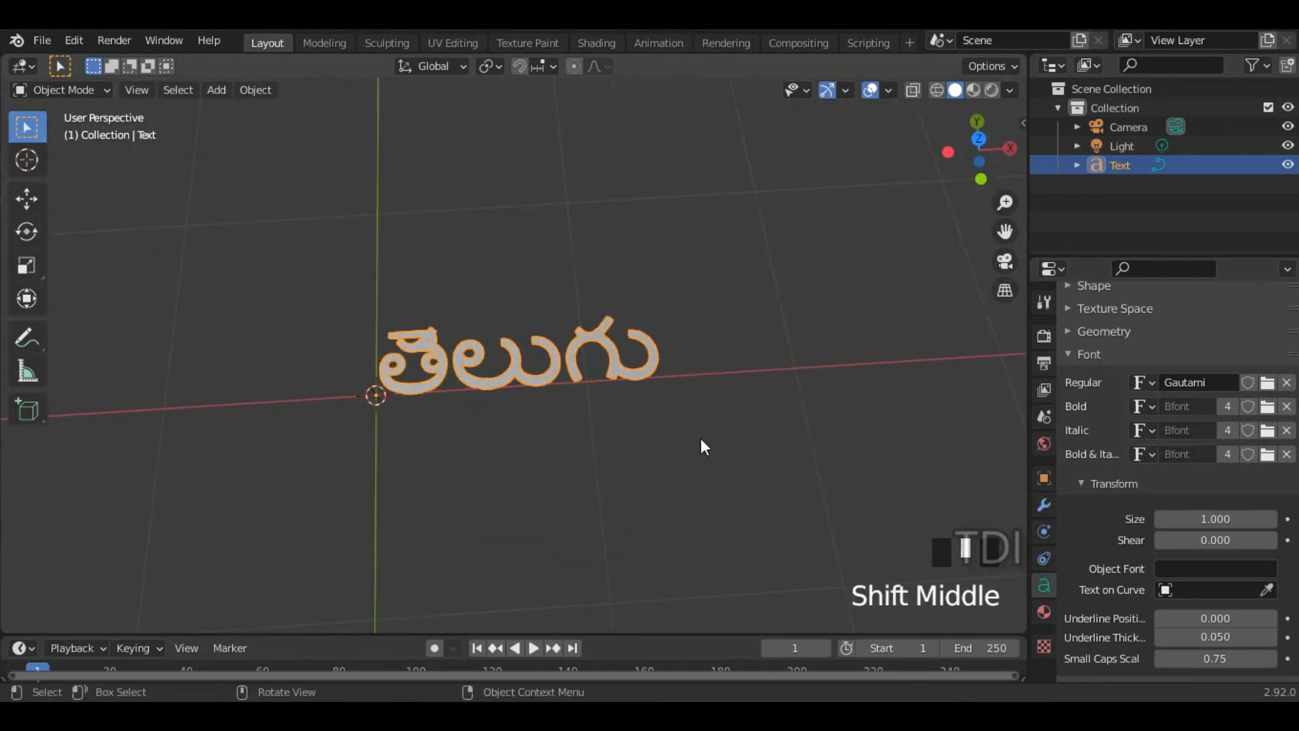
{"action": "scroll", "coordinate": [690, 443], "scroll_direction": "up", "scroll_amount": 2}
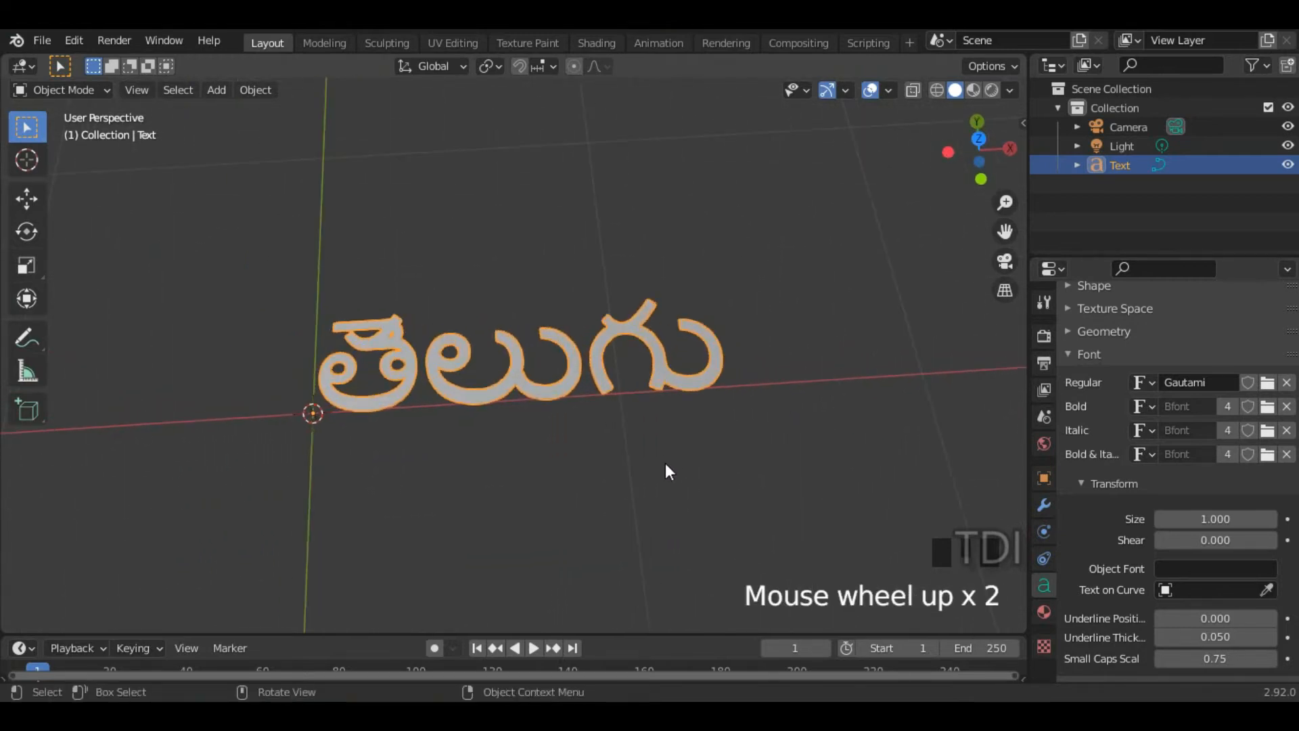
{"action": "left_click", "coordinate": [27, 337]}
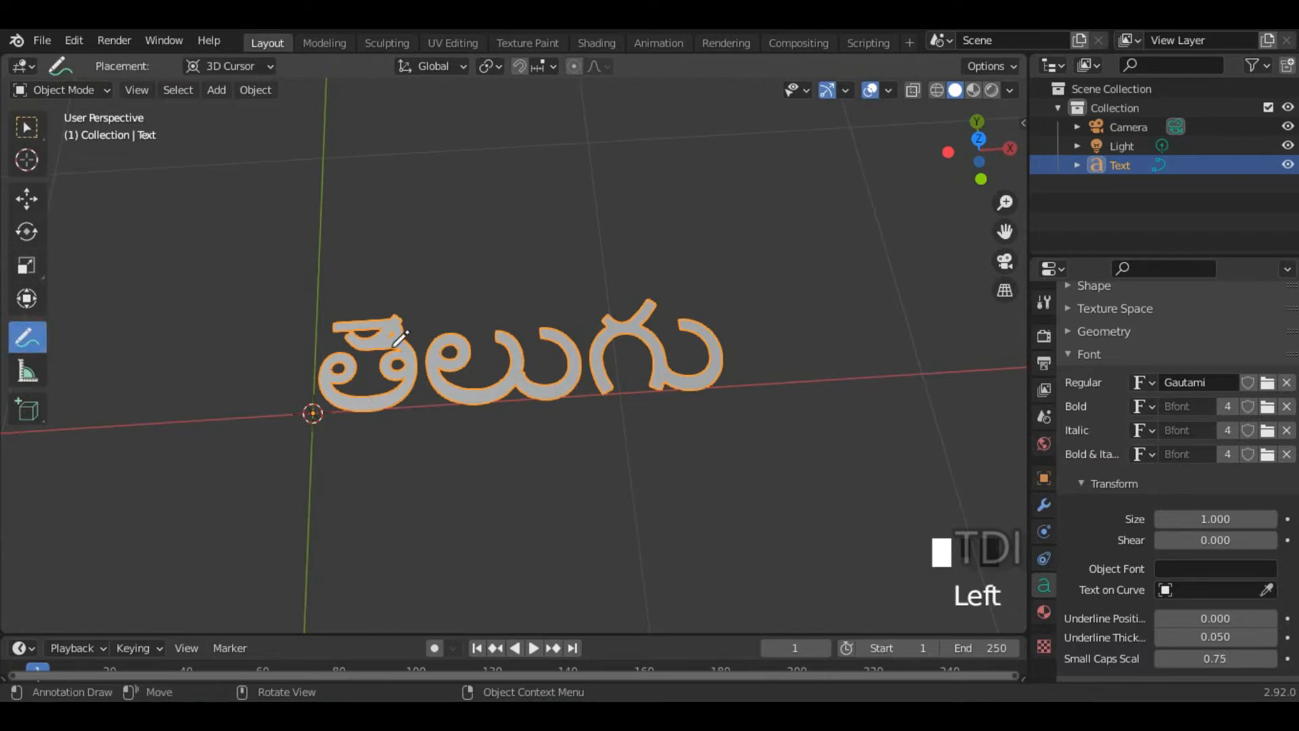
{"action": "left_click_drag", "start_coordinate": [354, 342], "coordinate": [399, 342]}
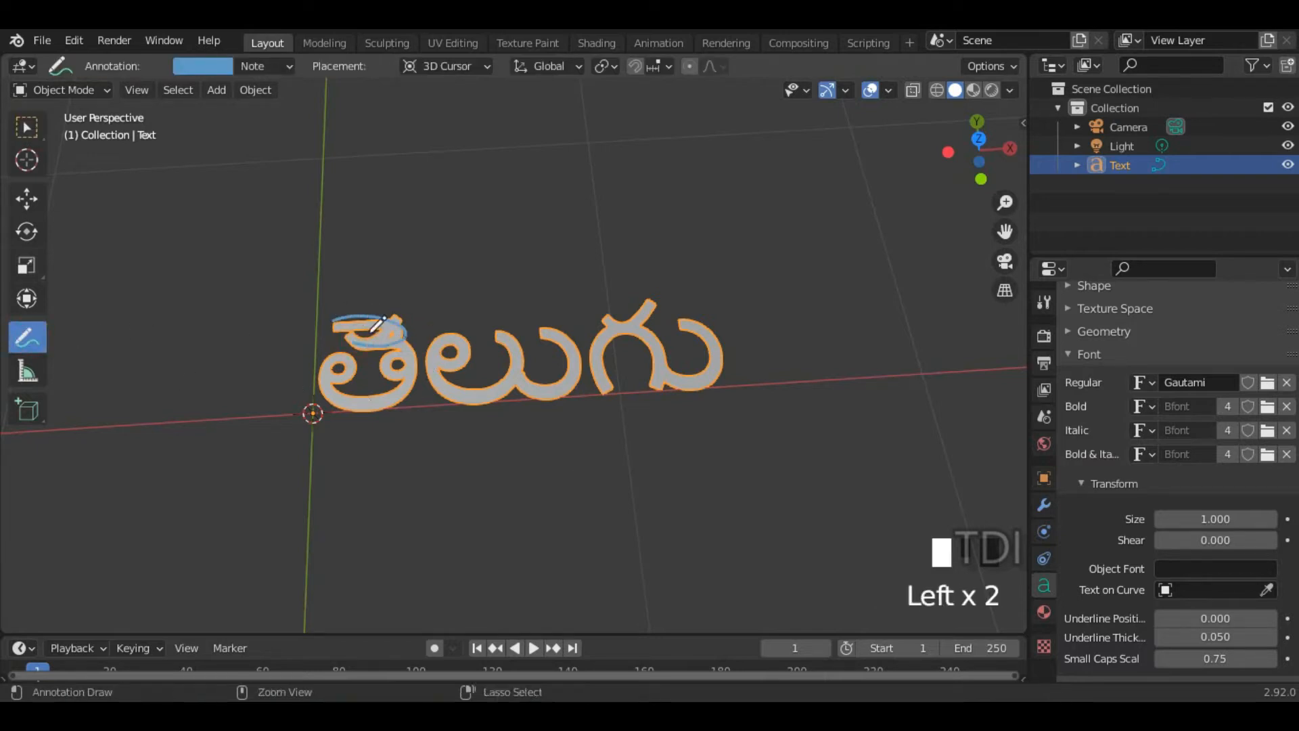
{"action": "key", "text": "ctrl+z"}
{"action": "left_click", "coordinate": [27, 129]}
{"action": "mouse_move", "coordinate": [514, 338]}
{"action": "middle_mouse_down"}
{"action": "mouse_move", "coordinate": [554, 360]}
{"action": "mouse_move", "coordinate": [516, 444]}
{"action": "mouse_move", "coordinate": [368, 322]}
{"action": "middle_mouse_up"}
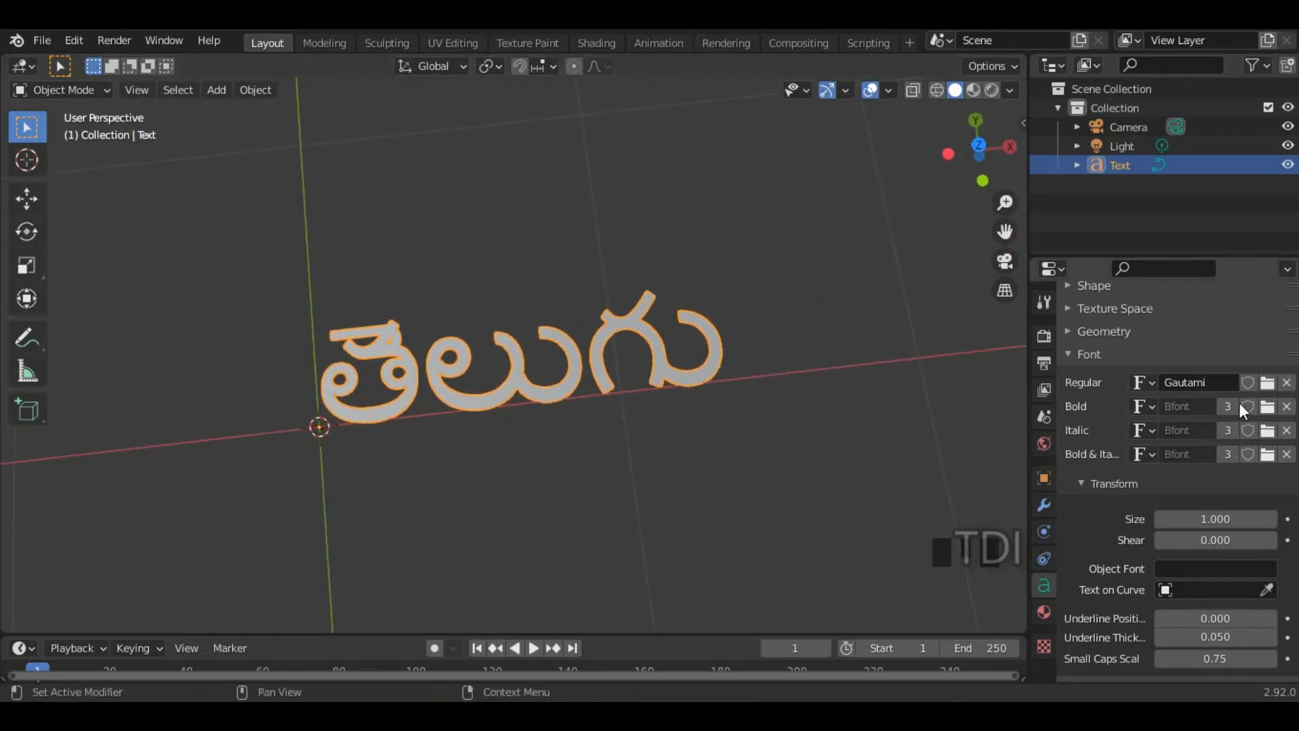
Load mallanna.ttf from C:\Windows\Fonts as the text object's regular font.
{"action": "left_click", "coordinate": [1267, 384]}
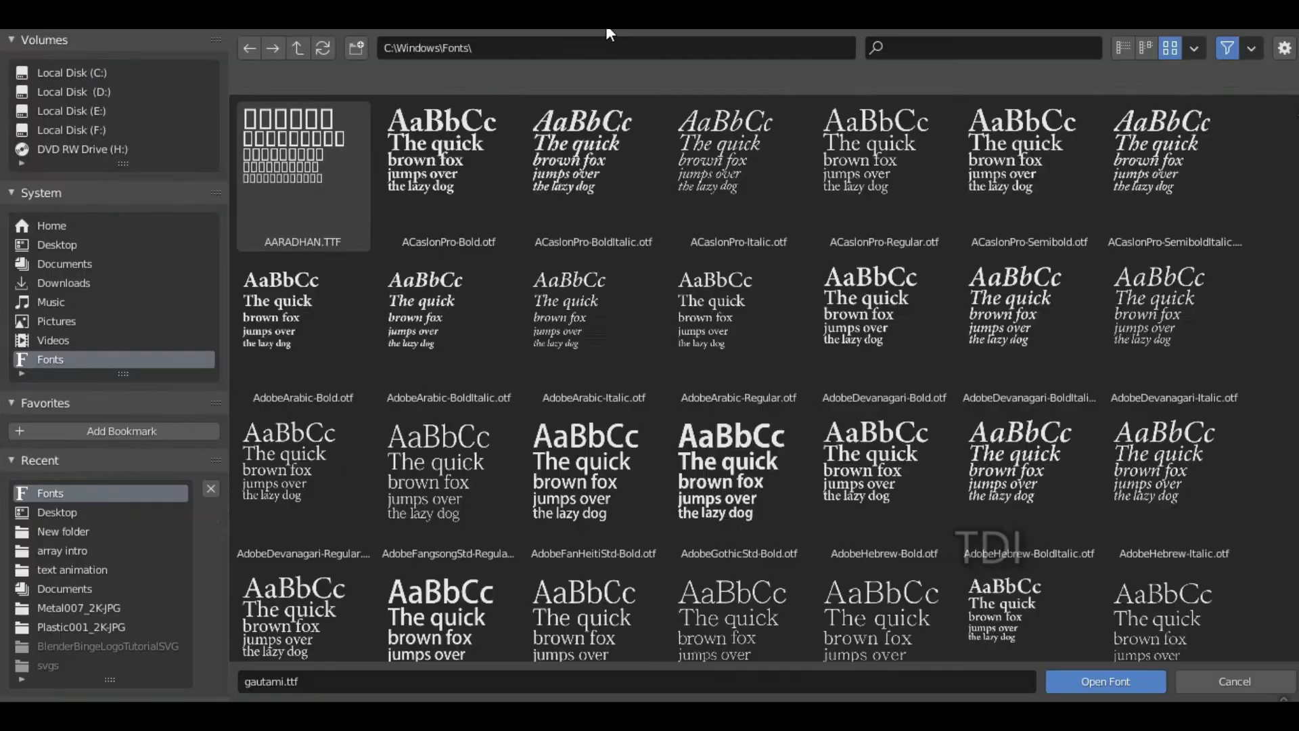
{"action": "left_click", "coordinate": [954, 44]}
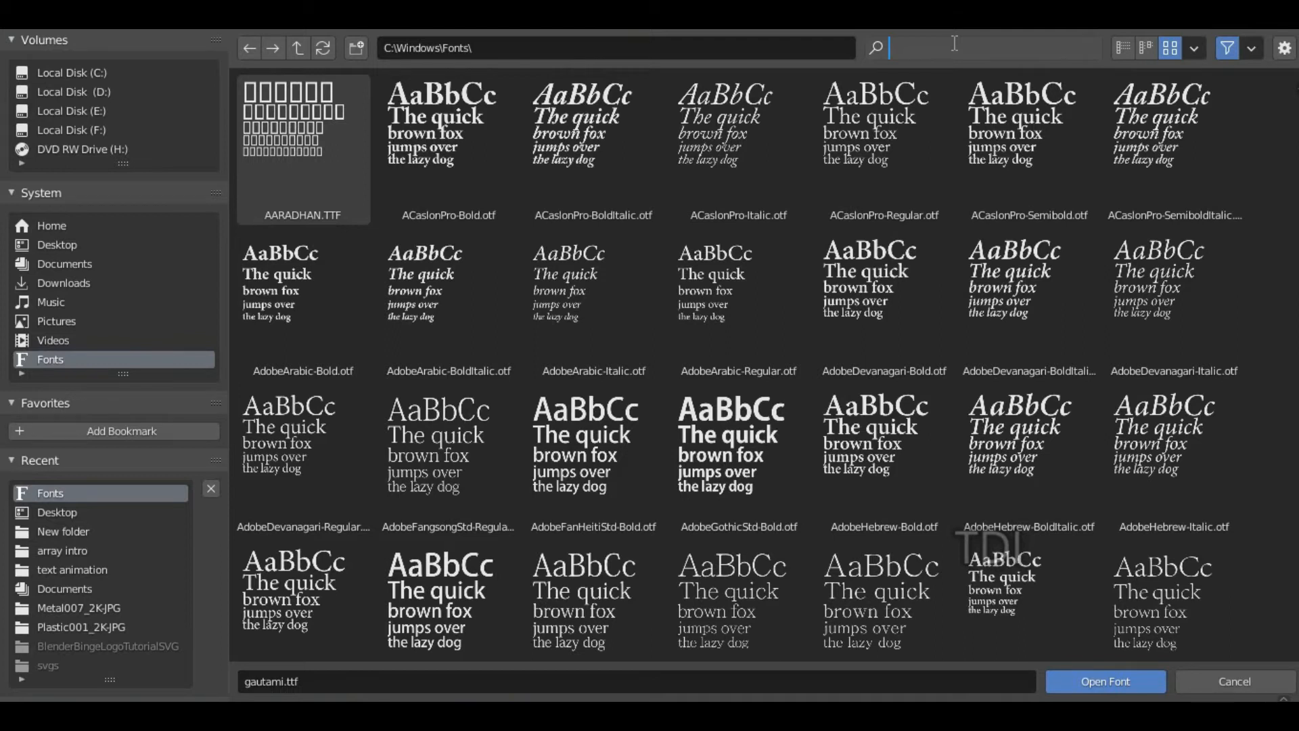
{"action": "type", "text": "malla"}
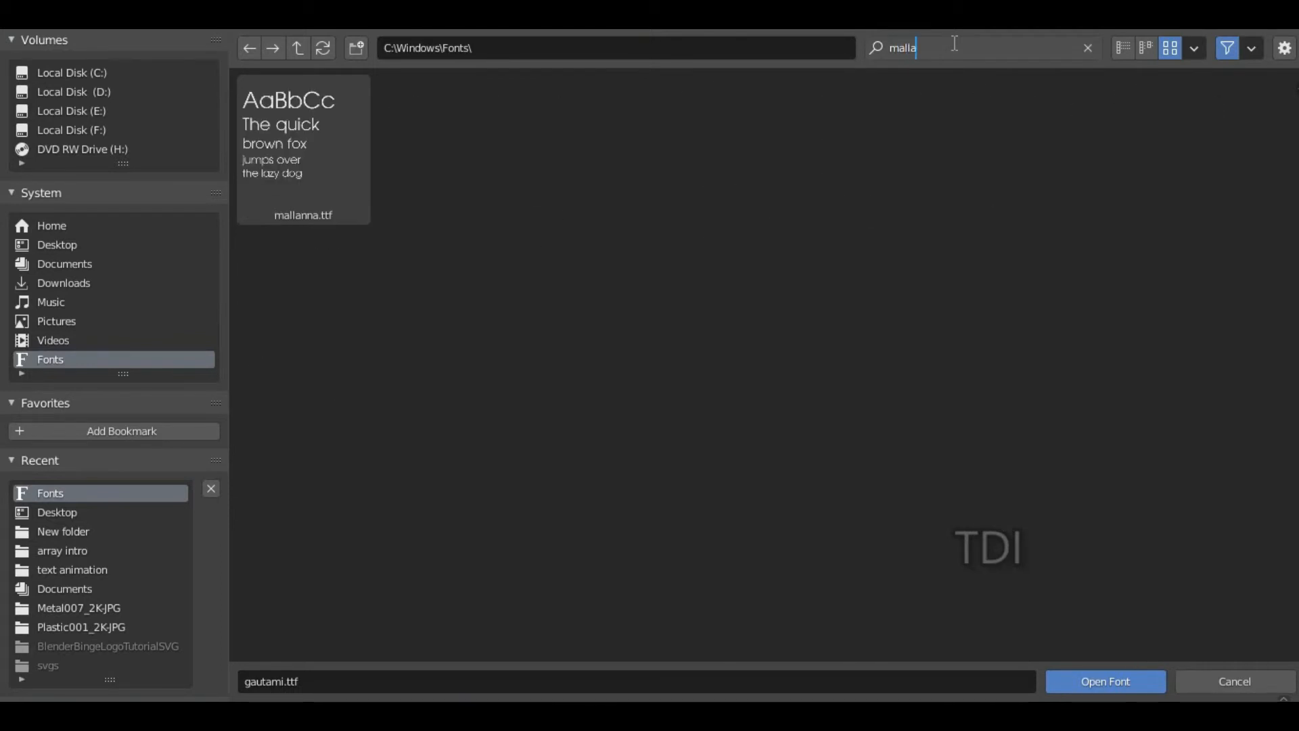
{"action": "left_click", "coordinate": [310, 120]}
{"action": "left_click", "coordinate": [282, 141]}
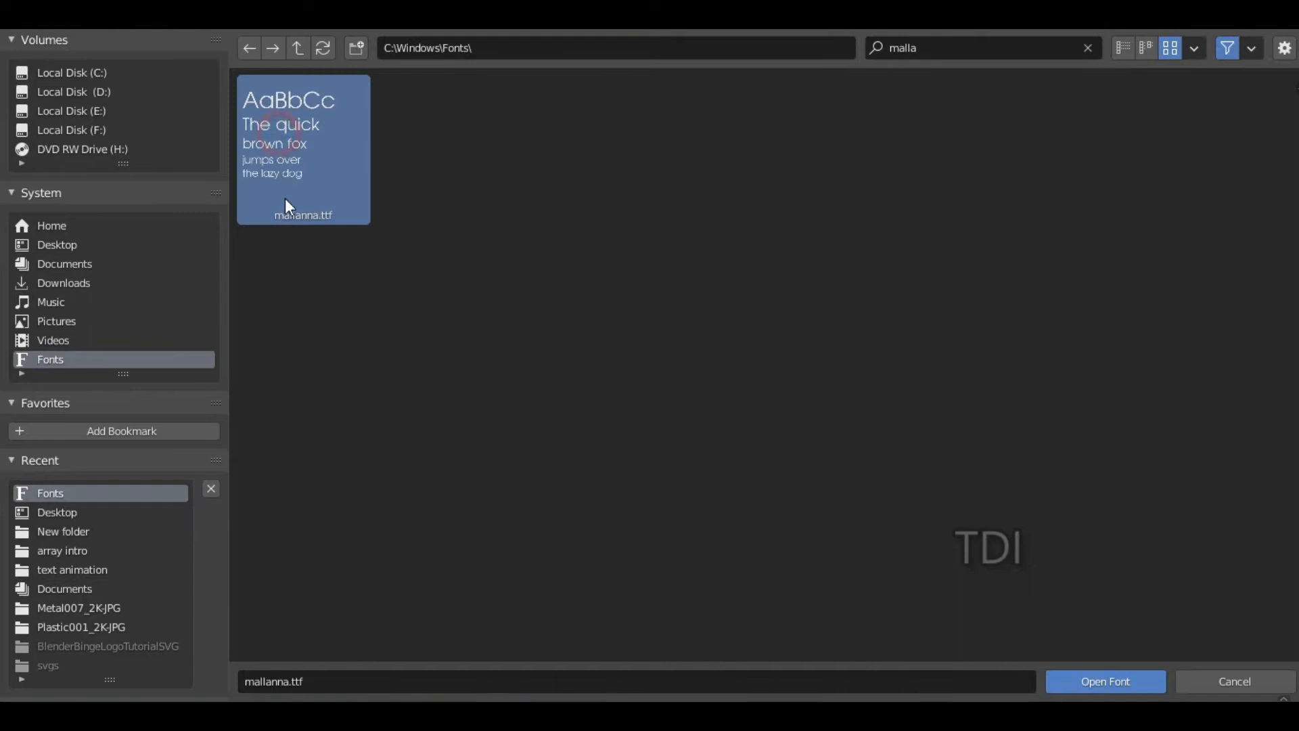
{"action": "left_click", "coordinate": [1099, 681]}
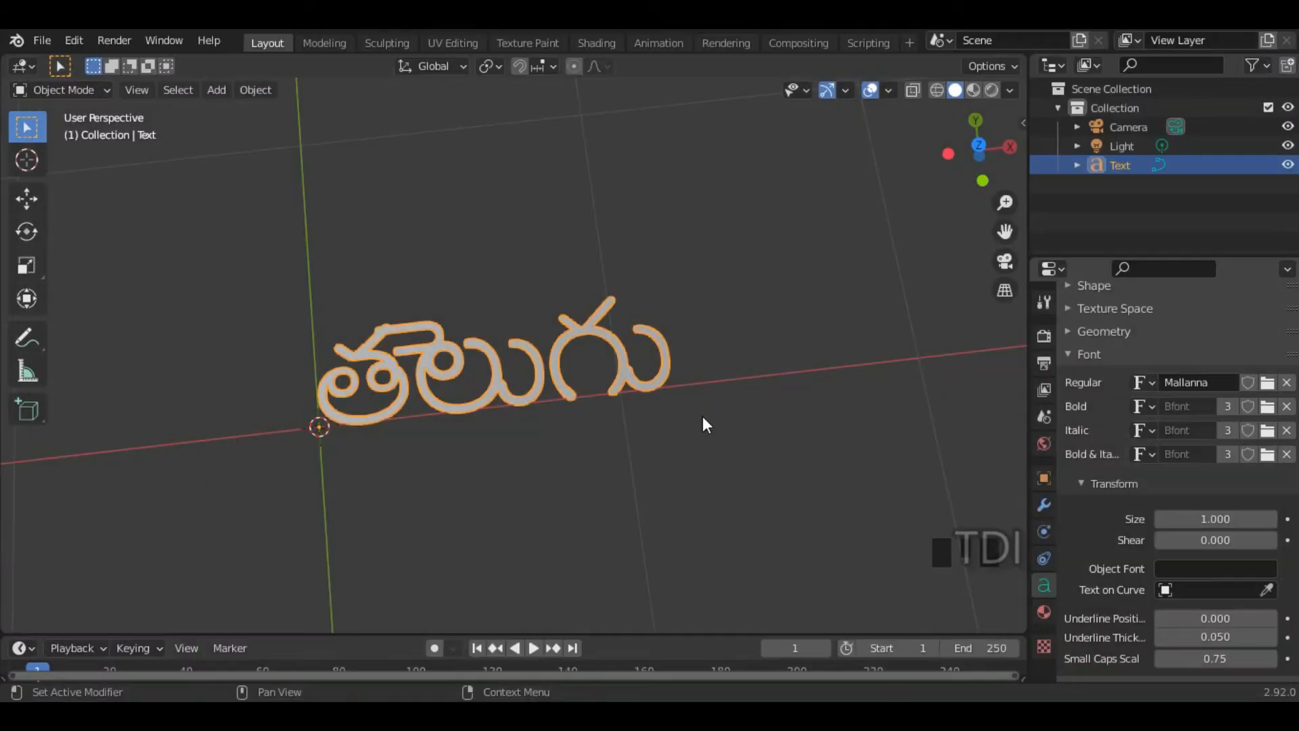
Mark the vowel sign above the first Telugu letter with freehand annotation strokes, extending out beside the word.
{"action": "scroll", "coordinate": [485, 428], "scroll_direction": "up", "scroll_amount": 2}
{"action": "middle_click_drag", "start_coordinate": [560, 306], "coordinate": [421, 340], "text": "shift"}
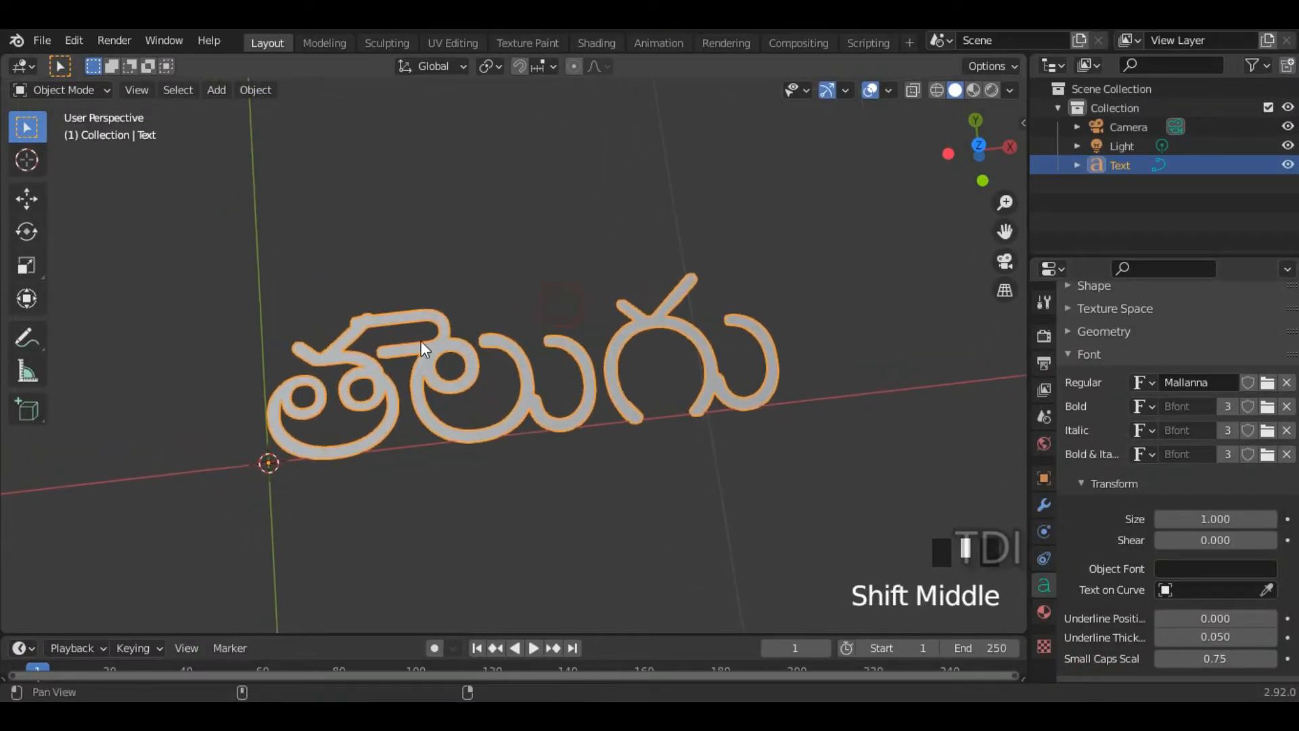
{"action": "left_click", "coordinate": [27, 337]}
{"action": "left_click_drag", "start_coordinate": [388, 353], "coordinate": [458, 331]}
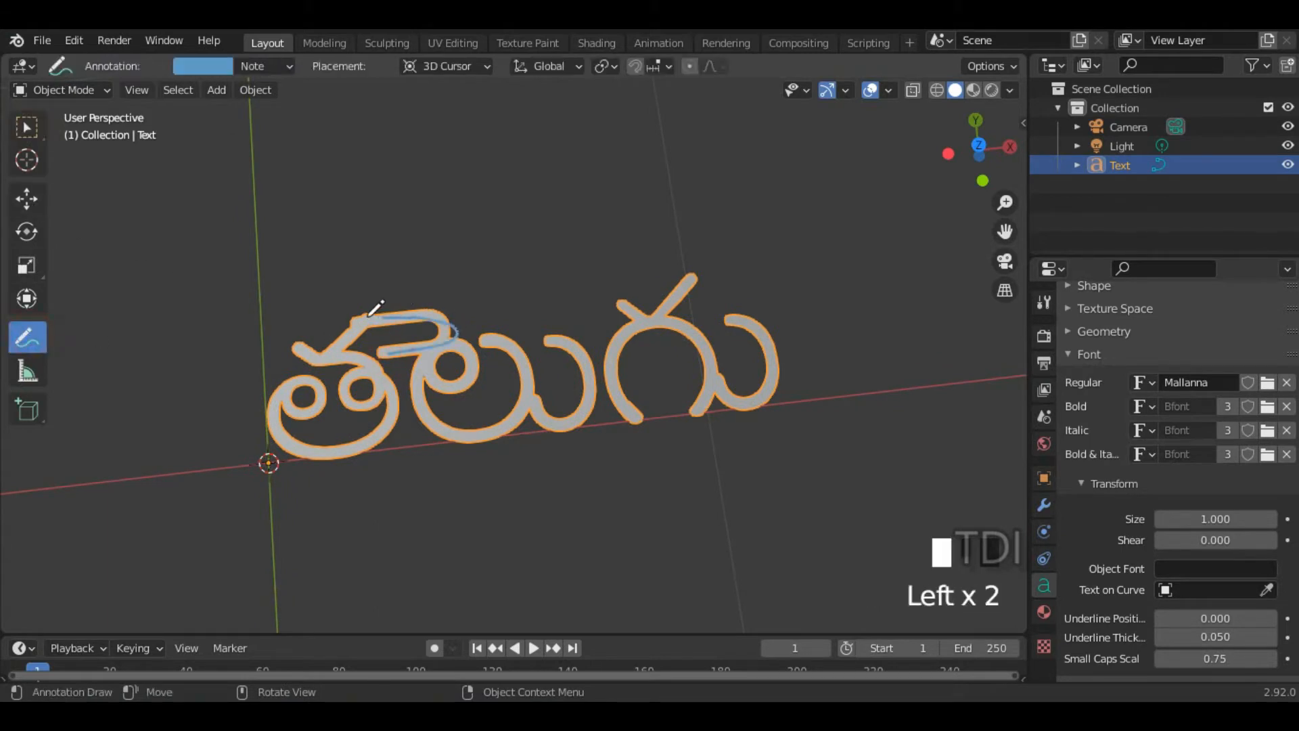
{"action": "mouse_move", "coordinate": [310, 344]}
{"action": "left_mouse_down"}
{"action": "mouse_move", "coordinate": [369, 299]}
{"action": "mouse_move", "coordinate": [203, 309]}
{"action": "left_mouse_up"}
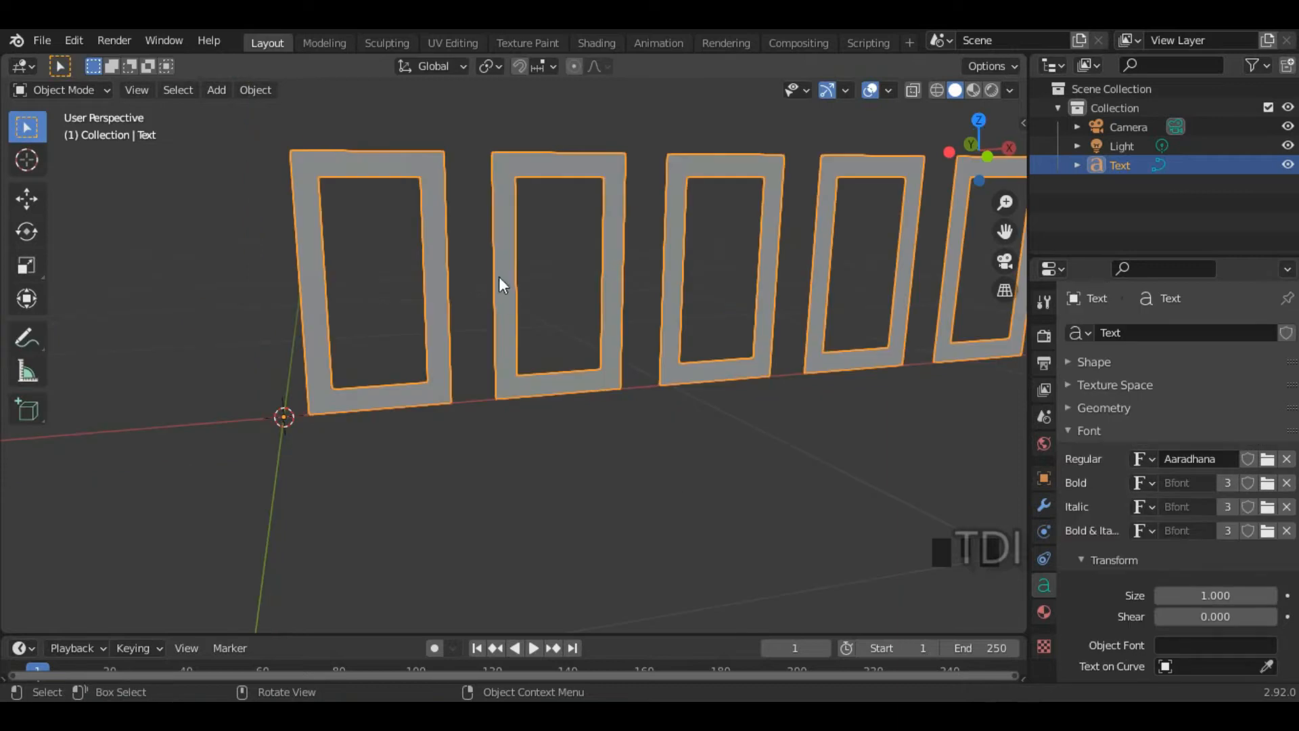
{"action": "scroll", "coordinate": [487, 278], "scroll_direction": "down", "scroll_amount": 4}
{"action": "mouse_move", "coordinate": [473, 274]}
{"action": "middle_mouse_down"}
{"action": "mouse_move", "coordinate": [623, 362]}
{"action": "mouse_move", "coordinate": [764, 355]}
{"action": "mouse_move", "coordinate": [577, 395]}
{"action": "middle_mouse_up"}
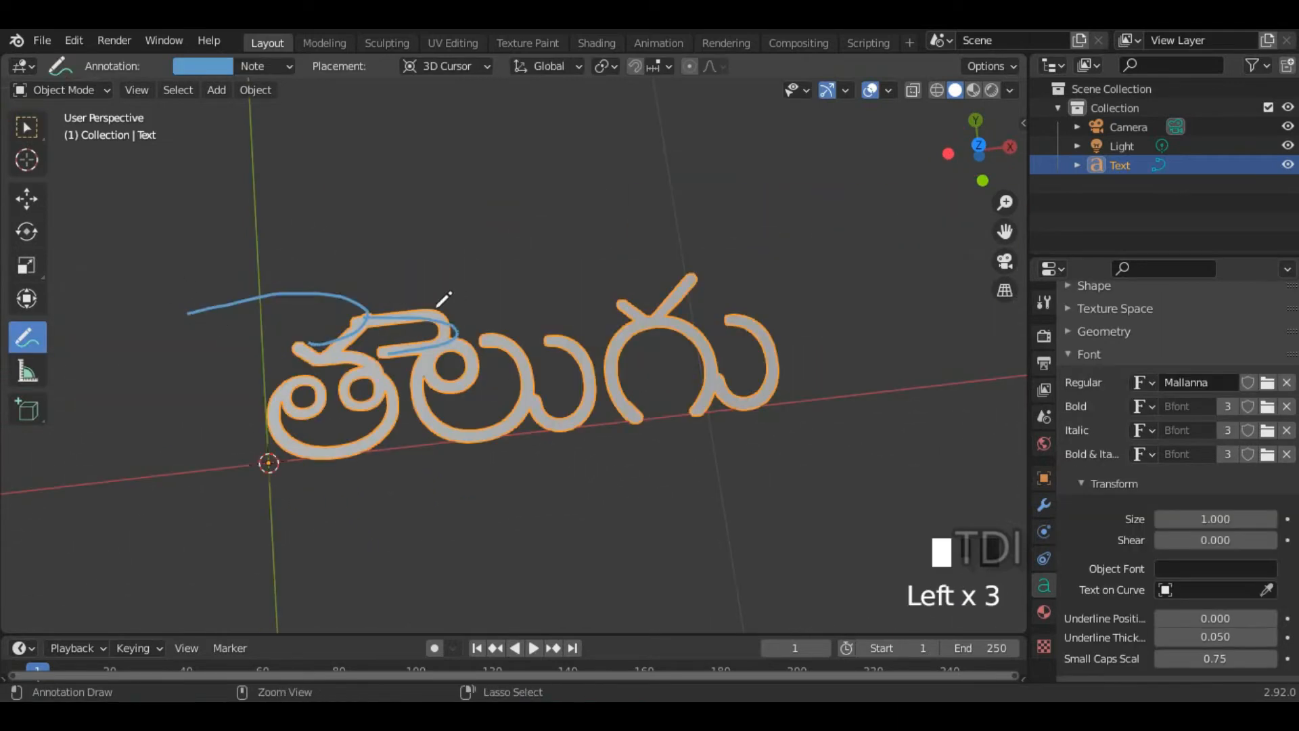
Undo the annotation strokes over the Telugu word and return to the selection tool.
{"action": "key", "text": "ctrl+z"}
{"action": "key", "text": "ctrl+z"}
{"action": "left_click", "coordinate": [23, 125]}
{"action": "middle_click_drag", "start_coordinate": [399, 340], "coordinate": [623, 349]}
{"action": "scroll", "coordinate": [500, 388], "scroll_direction": "down", "scroll_amount": 3}
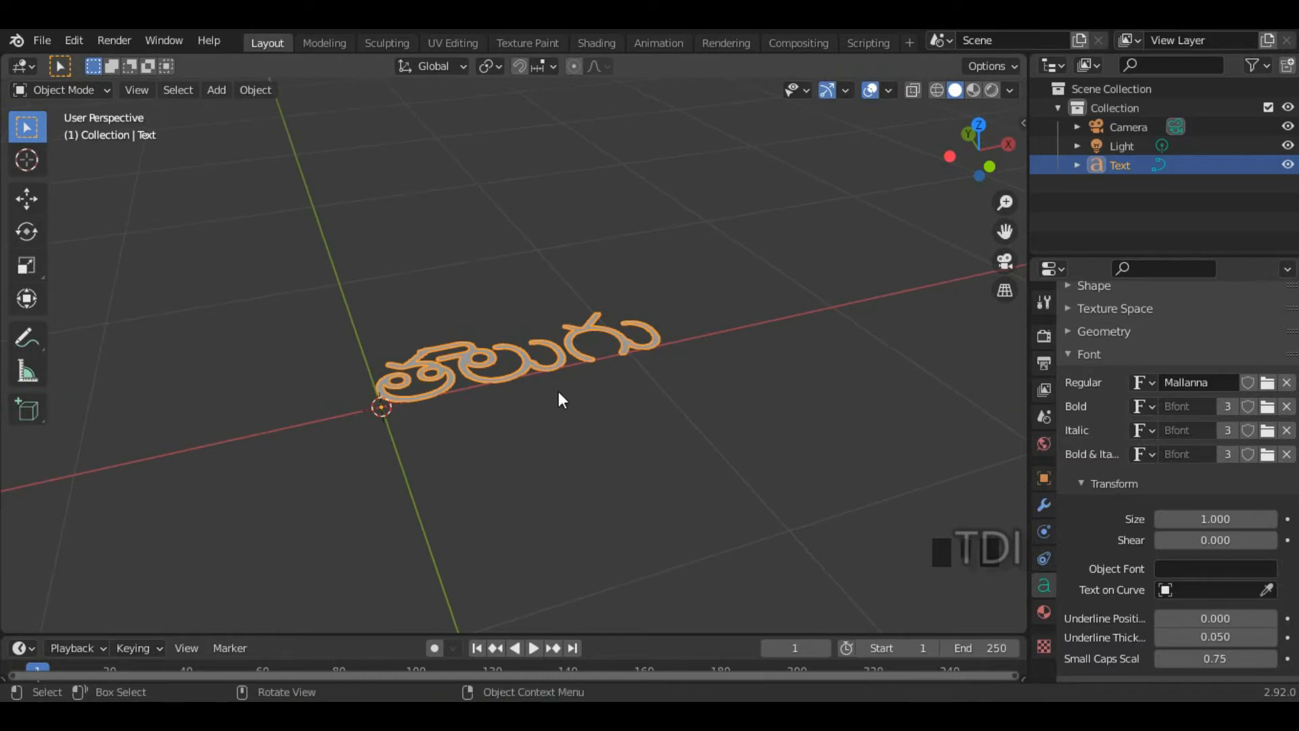
Rotate the Telugu text object 90 degrees about the X axis so it stands upright.
{"action": "middle_click_drag", "start_coordinate": [663, 328], "coordinate": [697, 365]}
{"action": "type", "text": "rx90"}
{"action": "key", "text": "Return"}
{"action": "middle_click_drag", "start_coordinate": [729, 507], "coordinate": [665, 380]}
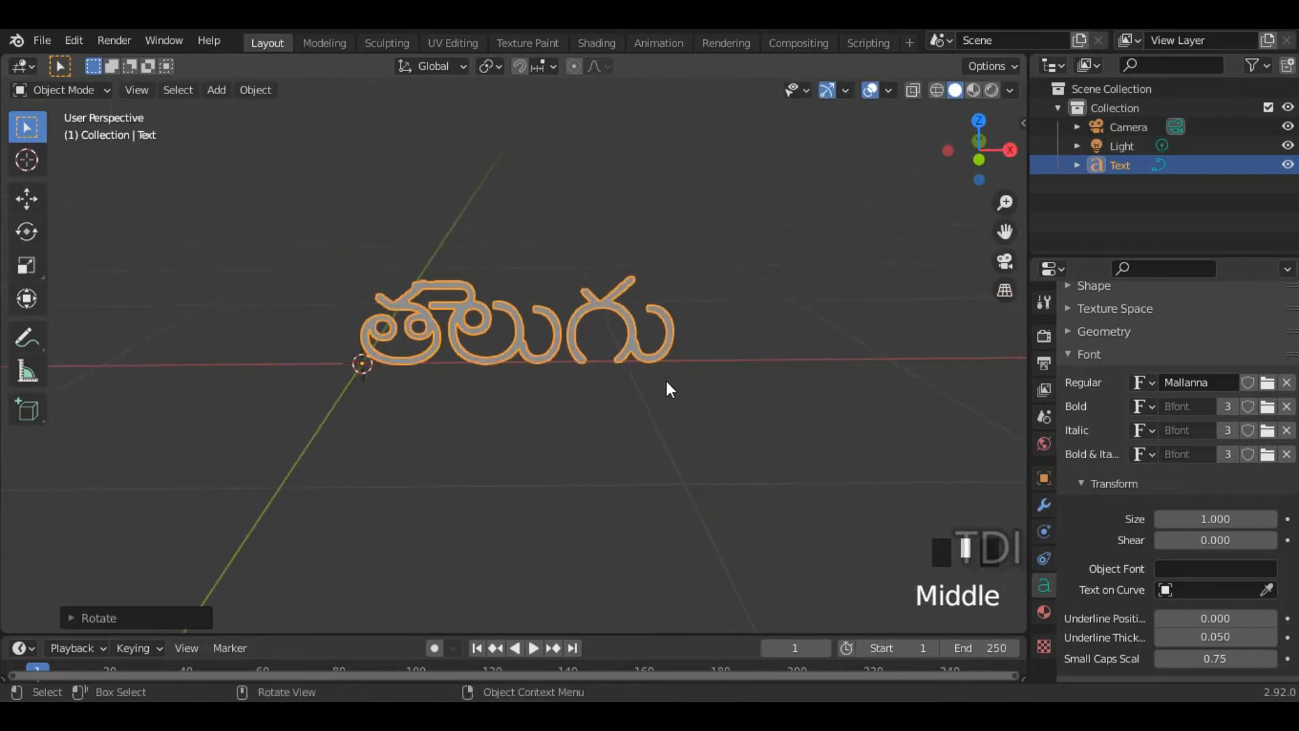
{"action": "mouse_move", "coordinate": [555, 472]}
{"action": "middle_mouse_down"}
{"action": "mouse_move", "coordinate": [619, 457]}
{"action": "mouse_move", "coordinate": [766, 469]}
{"action": "mouse_move", "coordinate": [574, 468]}
{"action": "middle_mouse_up"}
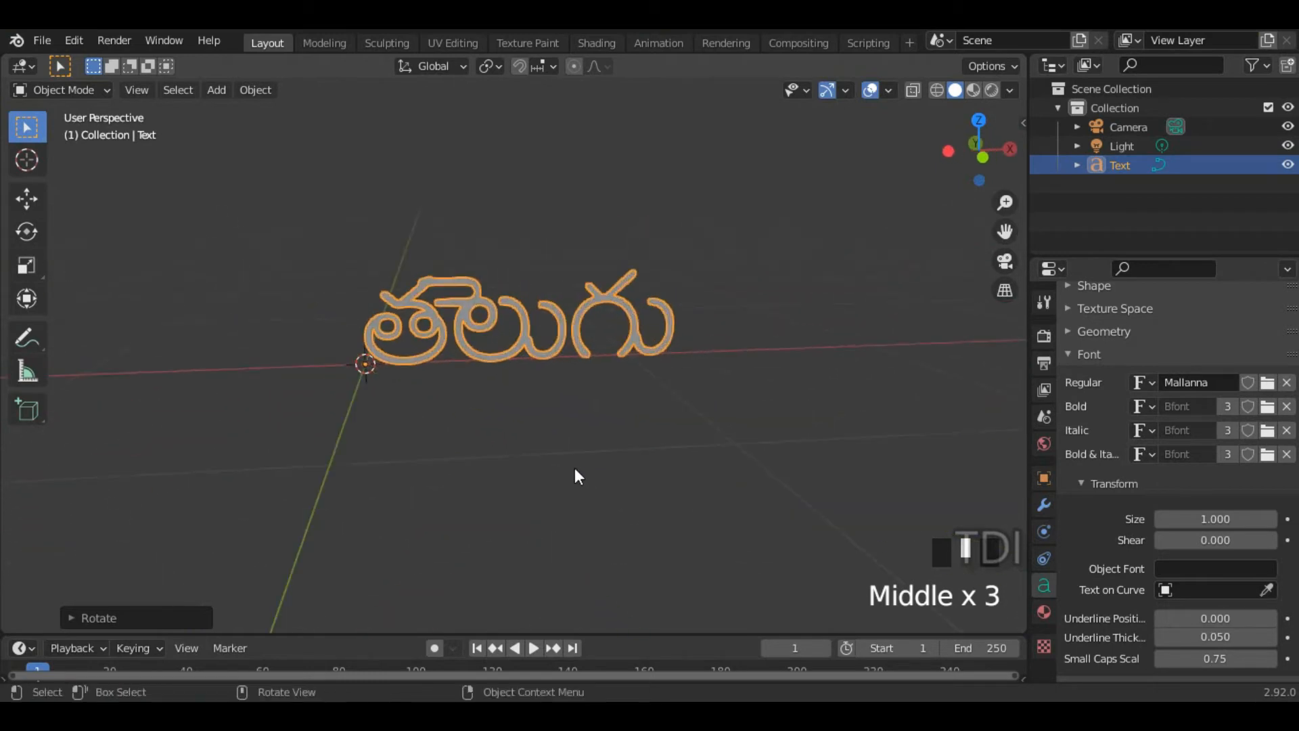
{"action": "middle_click_drag", "start_coordinate": [645, 438], "coordinate": [825, 405]}
Delete the Telugu text object from the scene.
{"action": "left_click", "coordinate": [826, 323]}
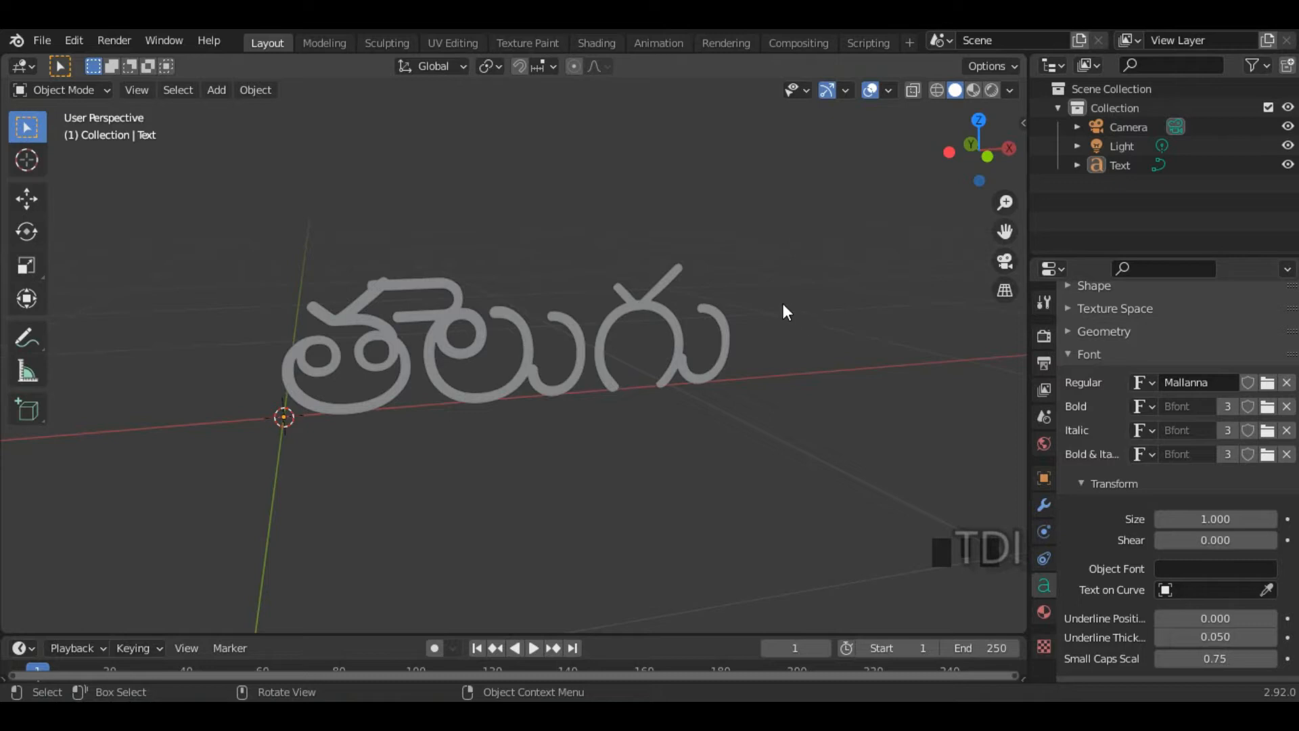
{"action": "left_click", "coordinate": [473, 317]}
{"action": "key", "text": "Delete"}
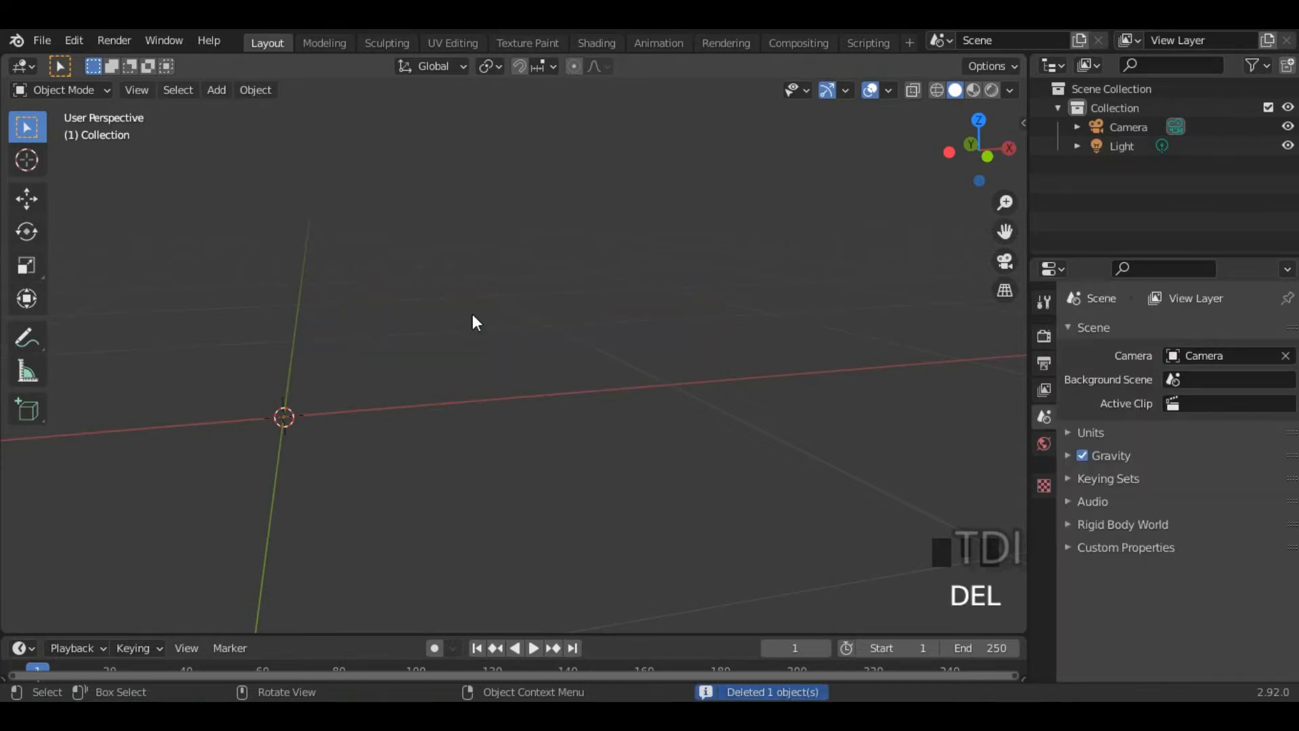
{"action": "middle_click_drag", "start_coordinate": [473, 316], "coordinate": [657, 281], "text": "shift"}
Import telugu.svg from the Desktop folder as a Scalable Vector Graphics file.
{"action": "left_click", "coordinate": [44, 40]}
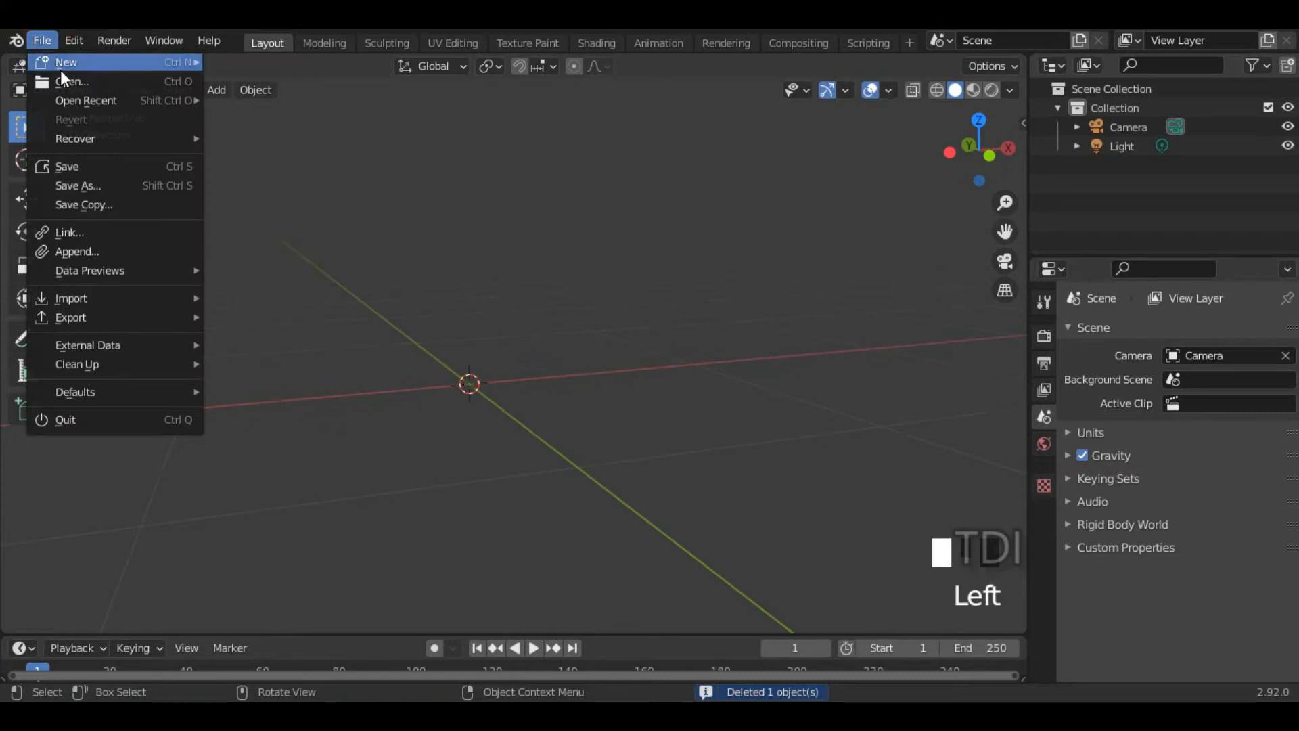
{"action": "mouse_move", "coordinate": [80, 299]}
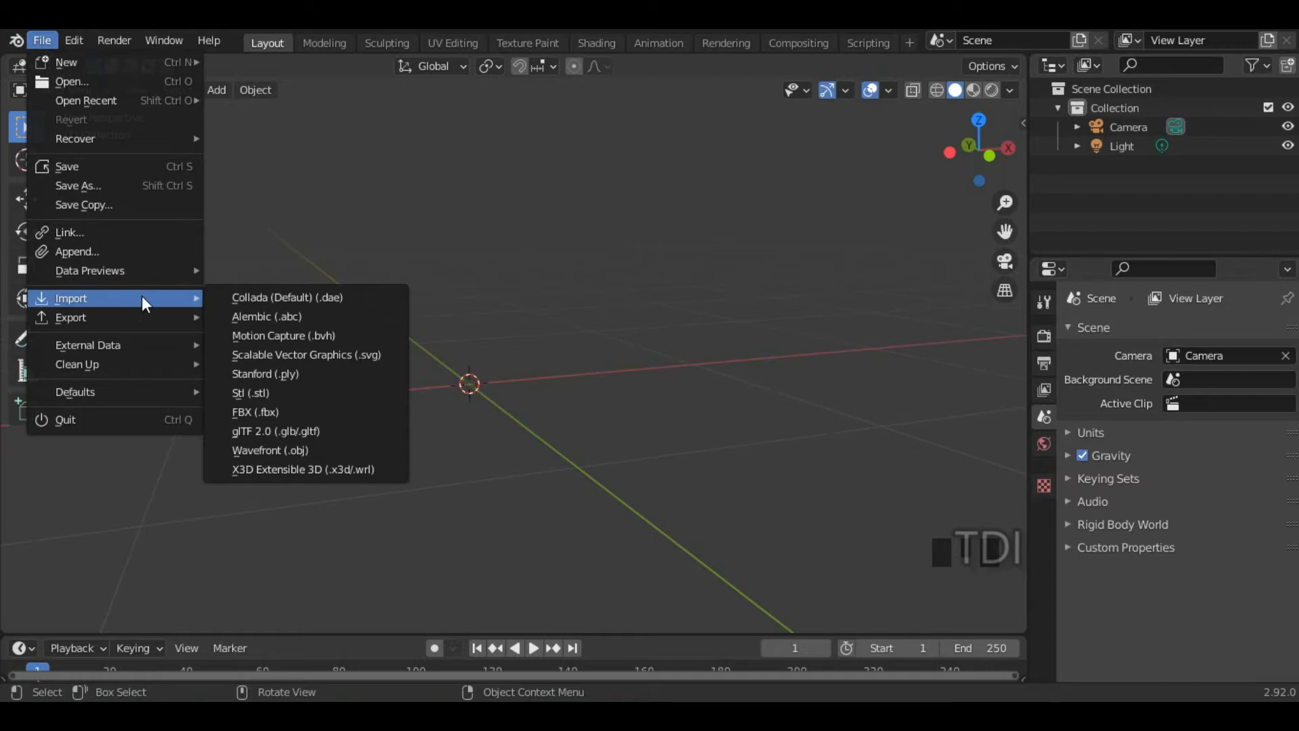
{"action": "left_click", "coordinate": [383, 355]}
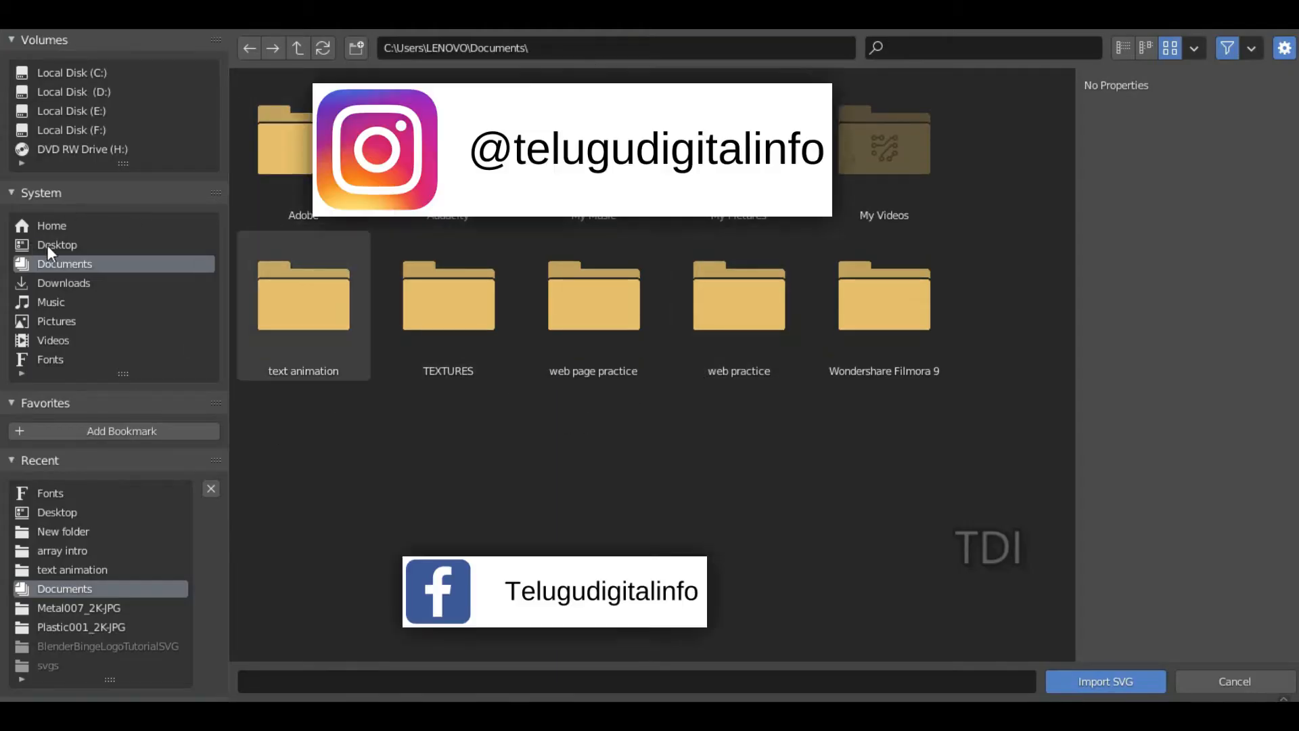
{"action": "left_click", "coordinate": [49, 247]}
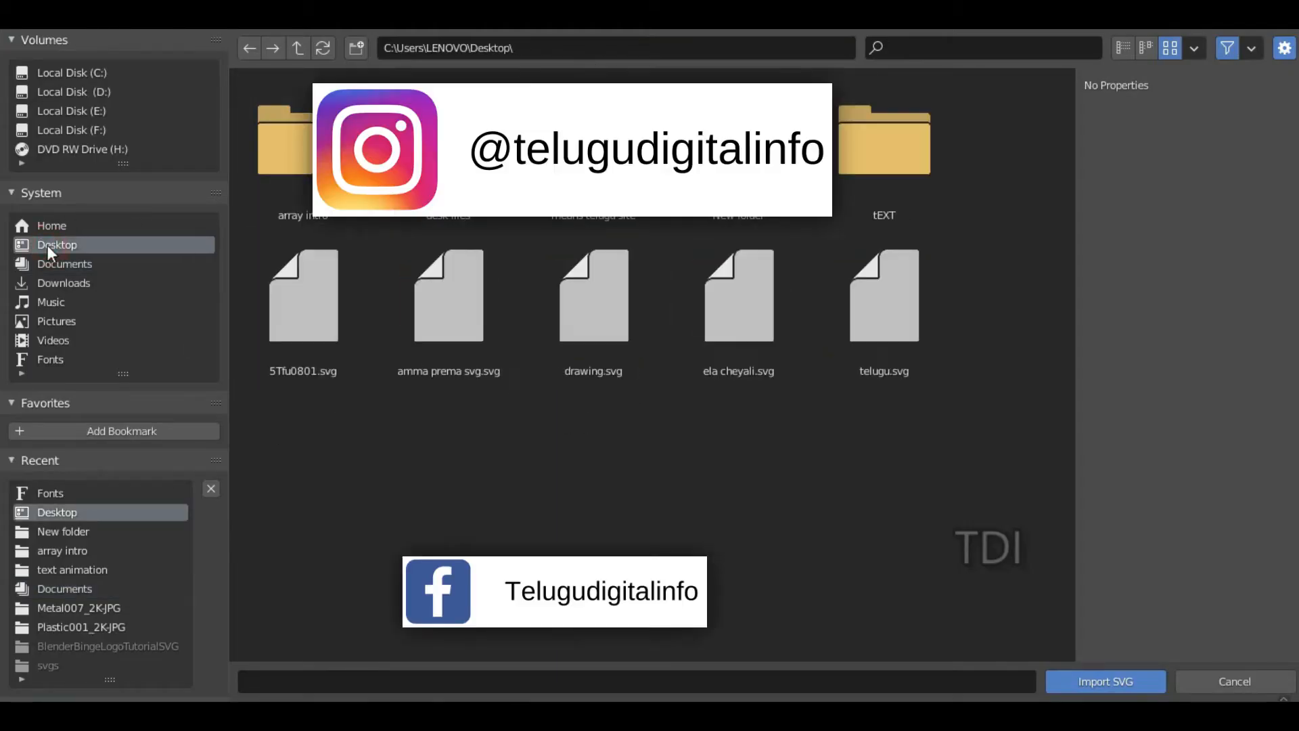
{"action": "left_click", "coordinate": [892, 286]}
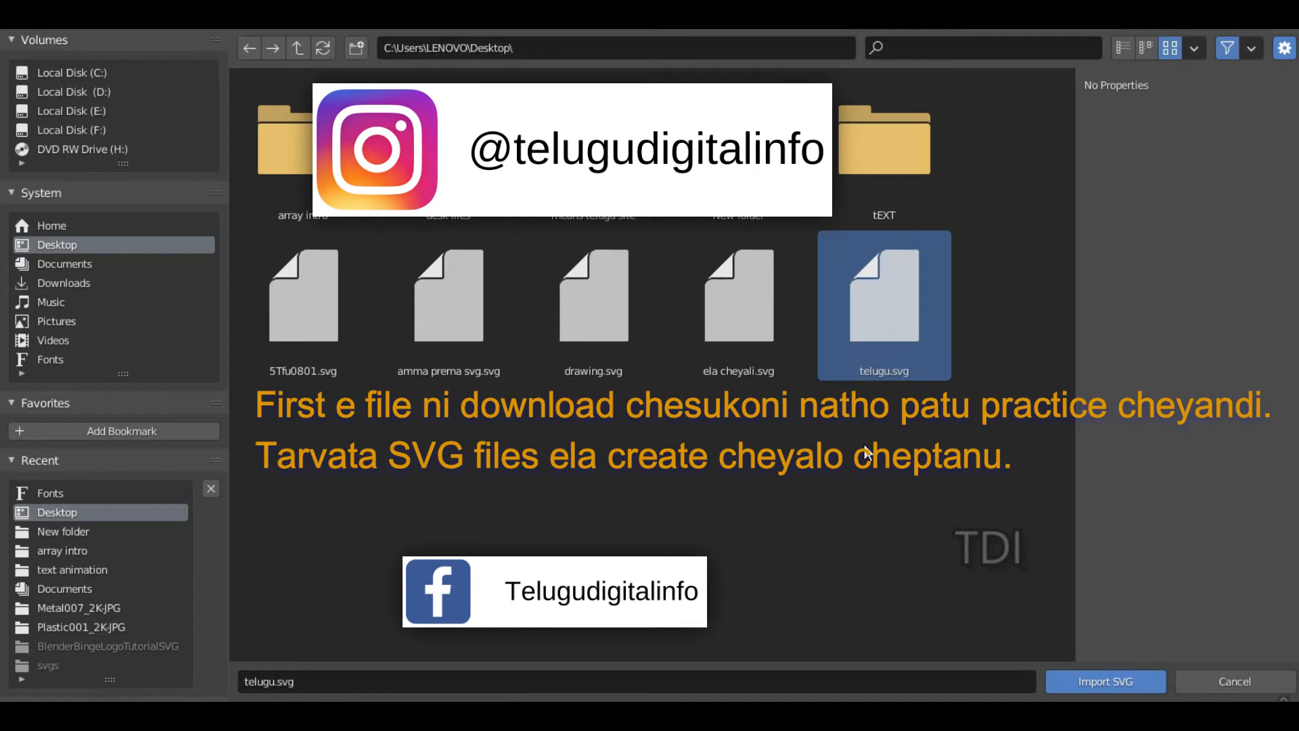
{"action": "left_click", "coordinate": [1111, 679]}
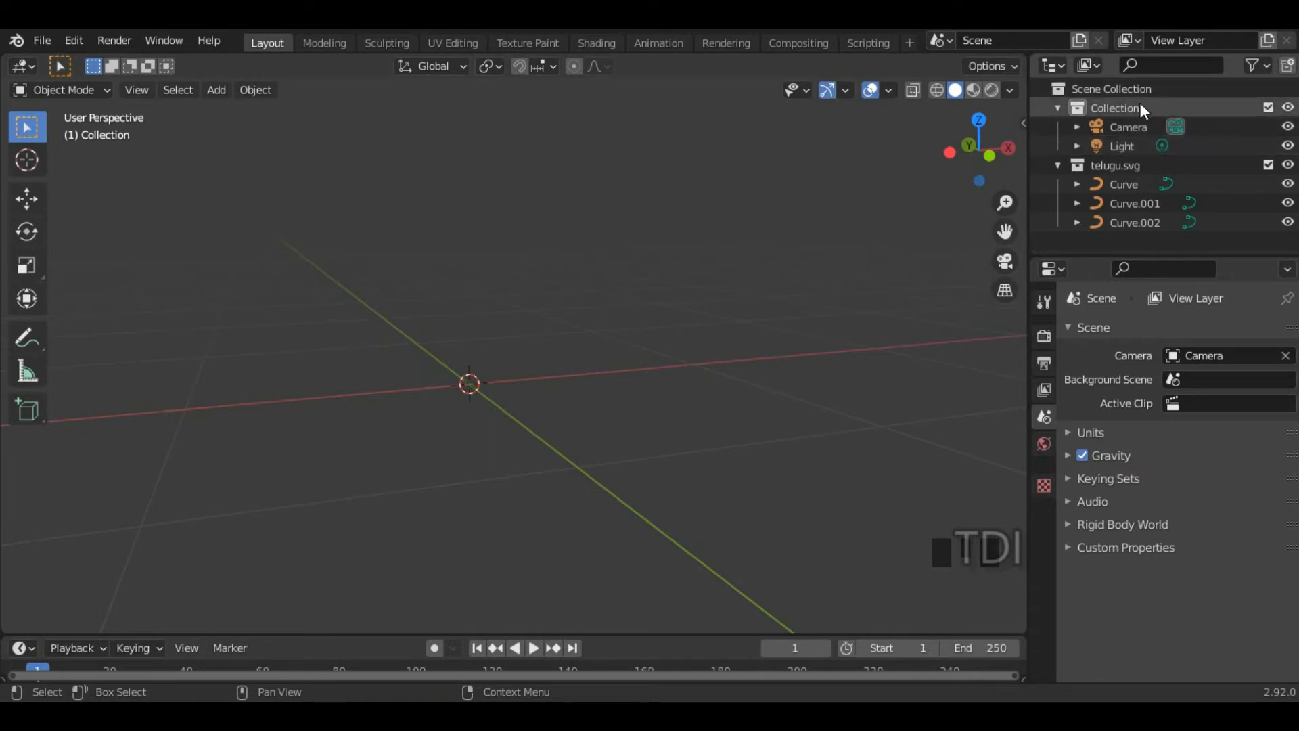
Examine the curve objects inside the imported telugu.svg collection by selecting them one by one.
{"action": "left_click", "coordinate": [1130, 165]}
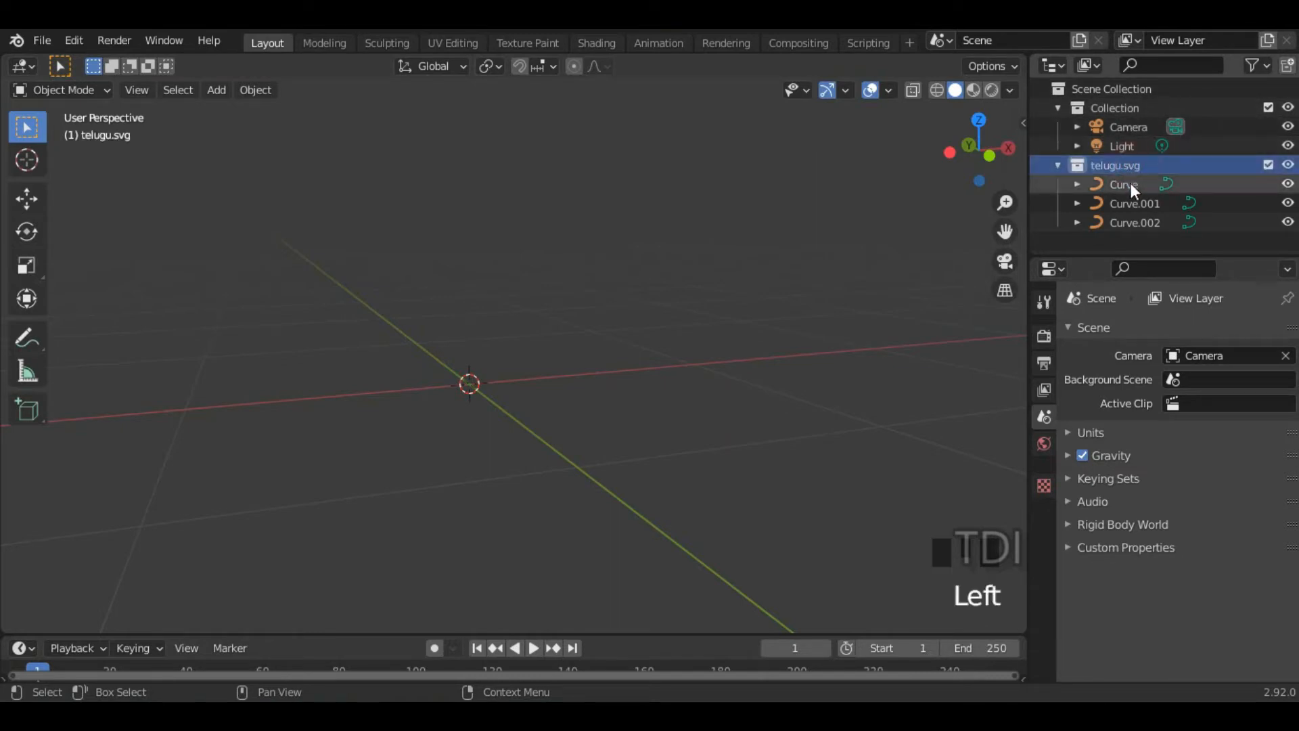
{"action": "left_click", "coordinate": [1131, 184]}
{"action": "left_click", "coordinate": [1131, 203]}
{"action": "left_click", "coordinate": [1131, 222]}
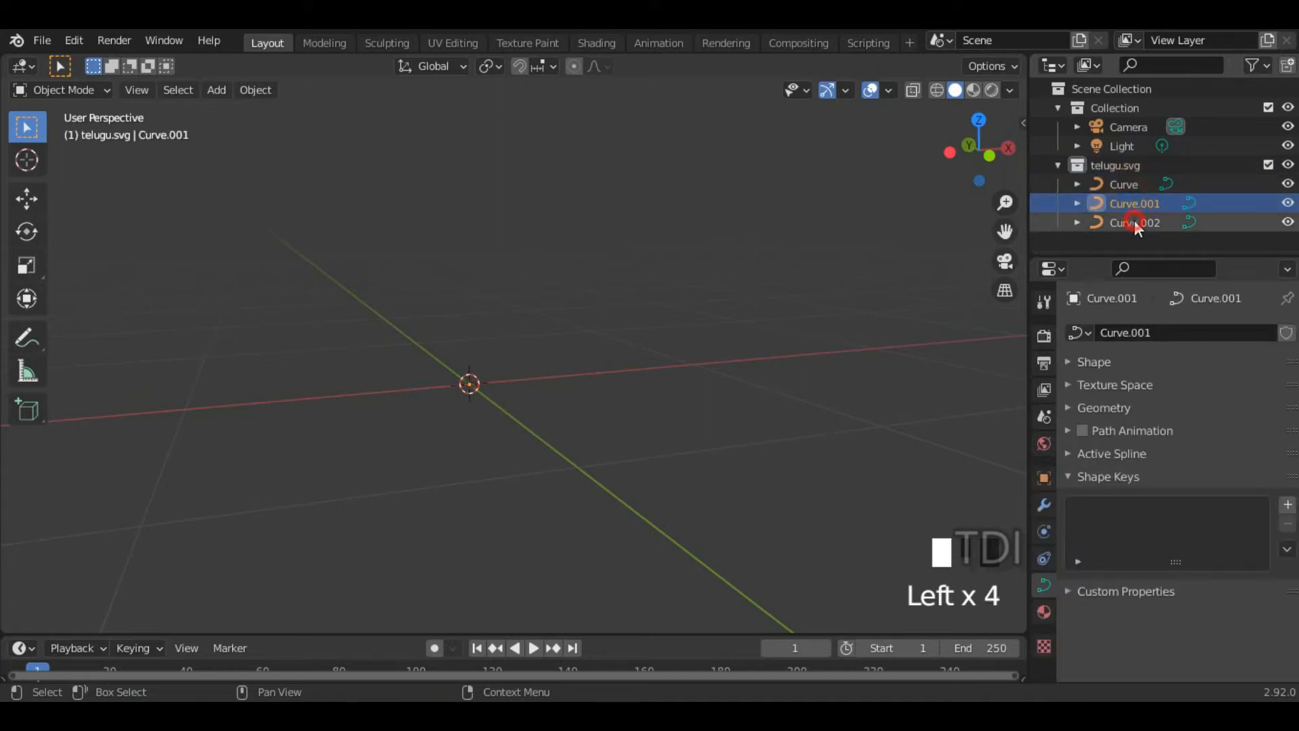
{"action": "left_click", "coordinate": [1121, 182]}
{"action": "left_click", "coordinate": [1125, 203]}
{"action": "left_click", "coordinate": [1122, 203]}
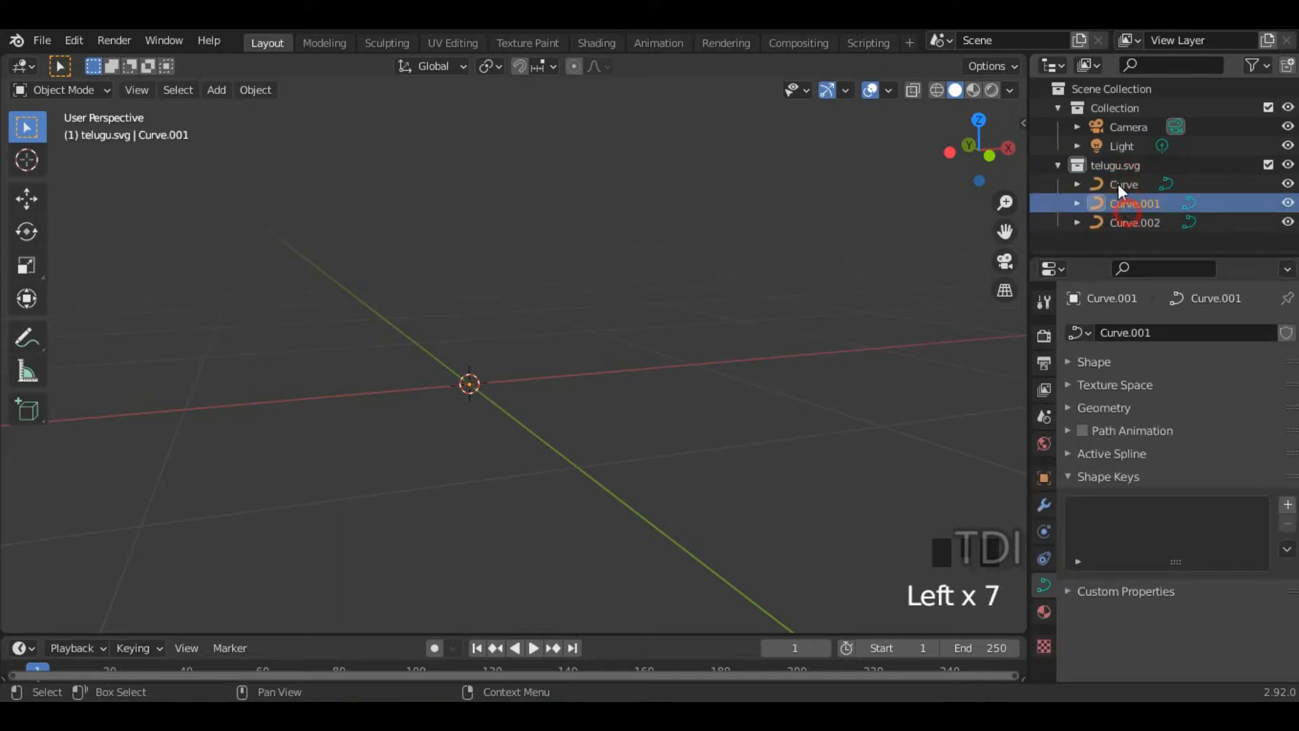
{"action": "left_click", "coordinate": [1120, 170]}
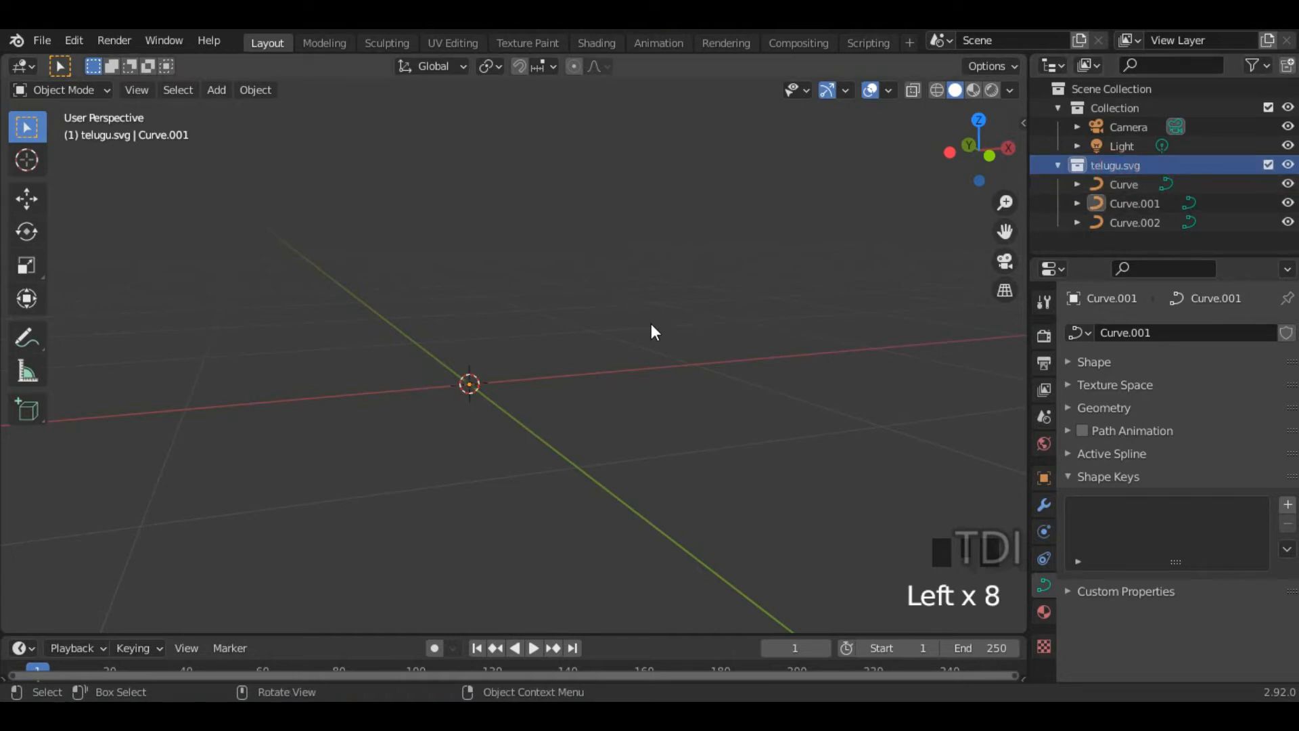
Locate the tiny imported word beside the world origin and select all its letter curves together.
{"action": "middle_click_drag", "start_coordinate": [505, 315], "coordinate": [533, 394]}
{"action": "scroll", "coordinate": [577, 431], "scroll_direction": "up", "scroll_amount": 3}
{"action": "scroll", "coordinate": [535, 400], "scroll_direction": "up", "scroll_amount": 5}
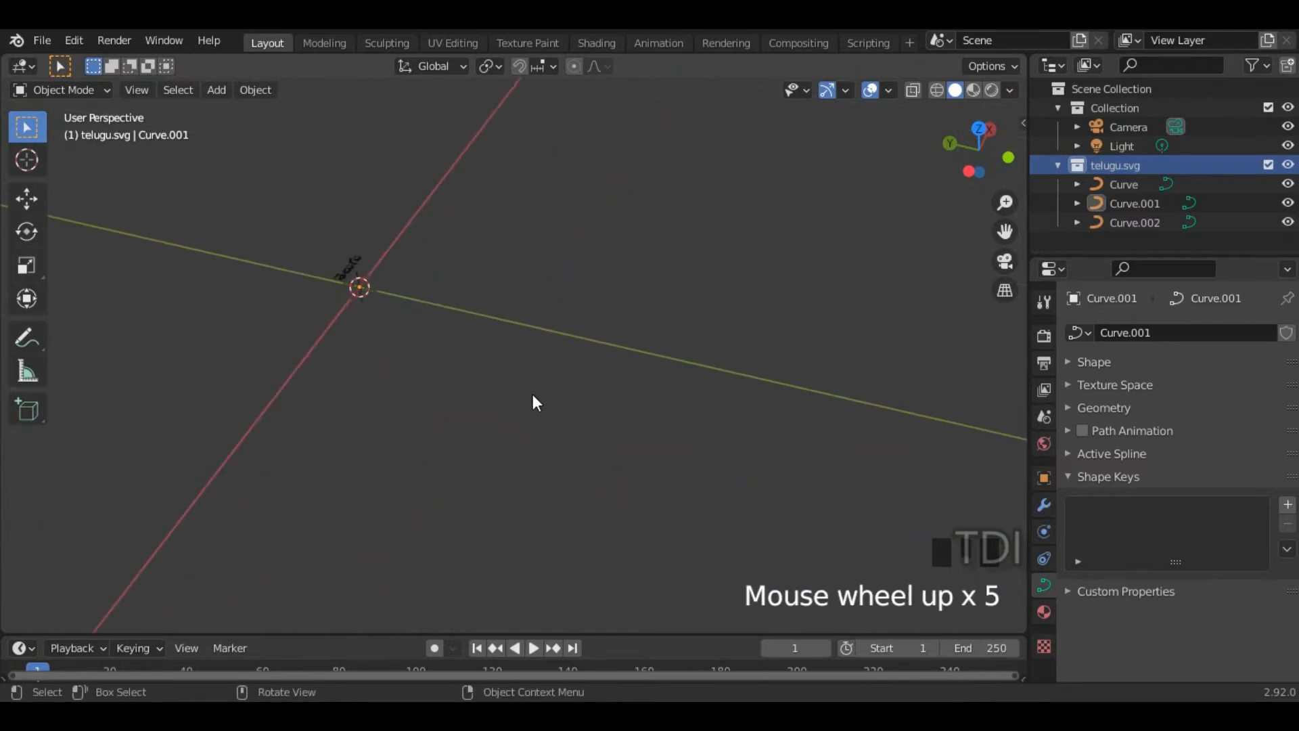
{"action": "middle_click_drag", "start_coordinate": [553, 307], "coordinate": [643, 438], "text": "shift"}
{"action": "scroll", "coordinate": [710, 483], "scroll_direction": "up", "scroll_amount": 4}
{"action": "middle_click_drag", "start_coordinate": [711, 484], "coordinate": [423, 389]}
{"action": "left_click_drag", "start_coordinate": [319, 348], "coordinate": [436, 418]}
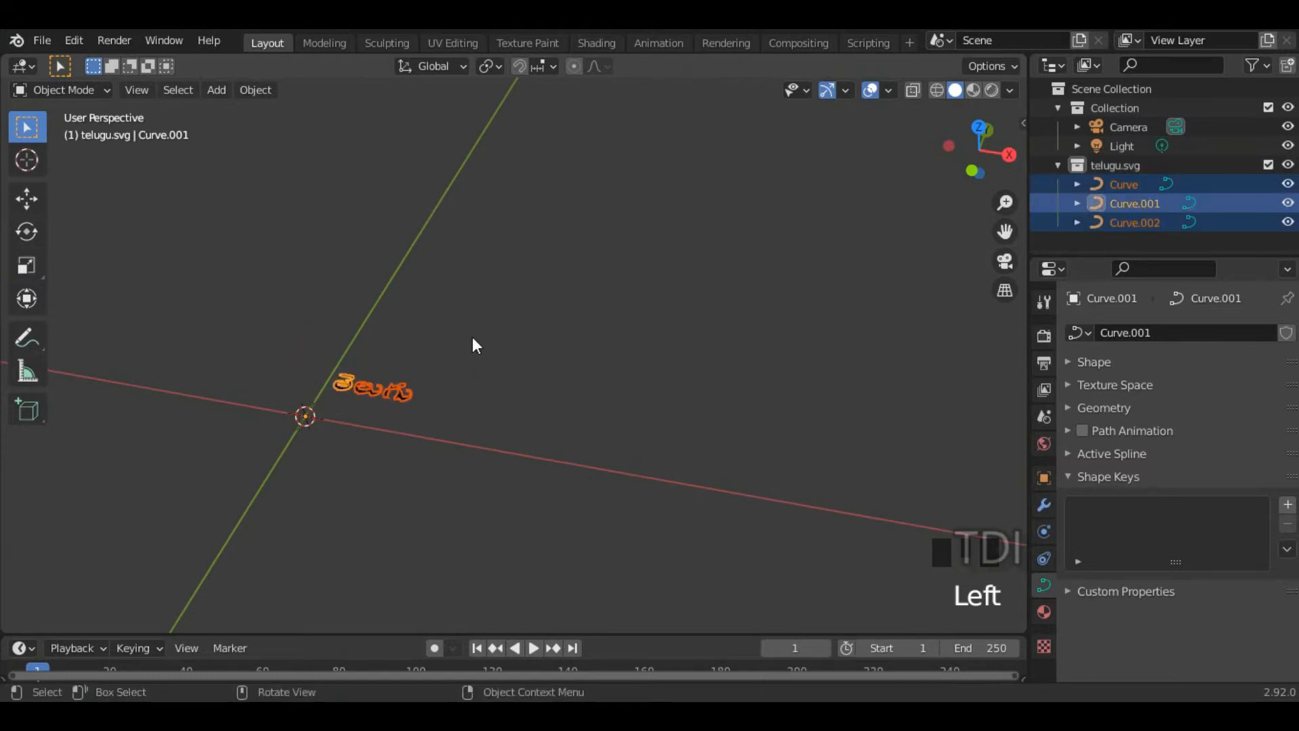
Scale the selected letter curves up uniformly in three passes until the word spans several grid squares.
{"action": "scroll", "coordinate": [473, 334], "scroll_direction": "down", "scroll_amount": 14}
{"action": "middle_click_drag", "start_coordinate": [603, 373], "coordinate": [607, 408]}
{"action": "scroll", "coordinate": [612, 337], "scroll_direction": "down", "scroll_amount": 5}
{"action": "key", "text": "s"}
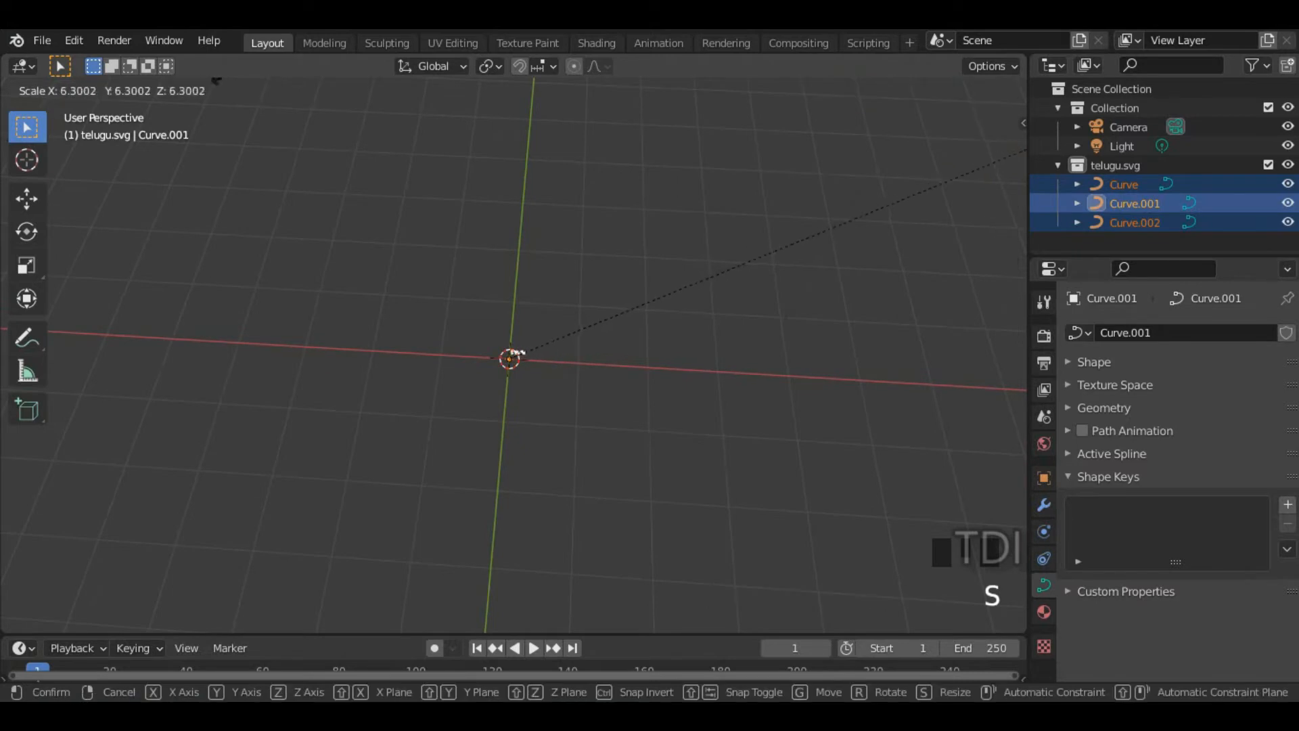
{"action": "left_click", "coordinate": [56, 385]}
{"action": "key", "text": "s"}
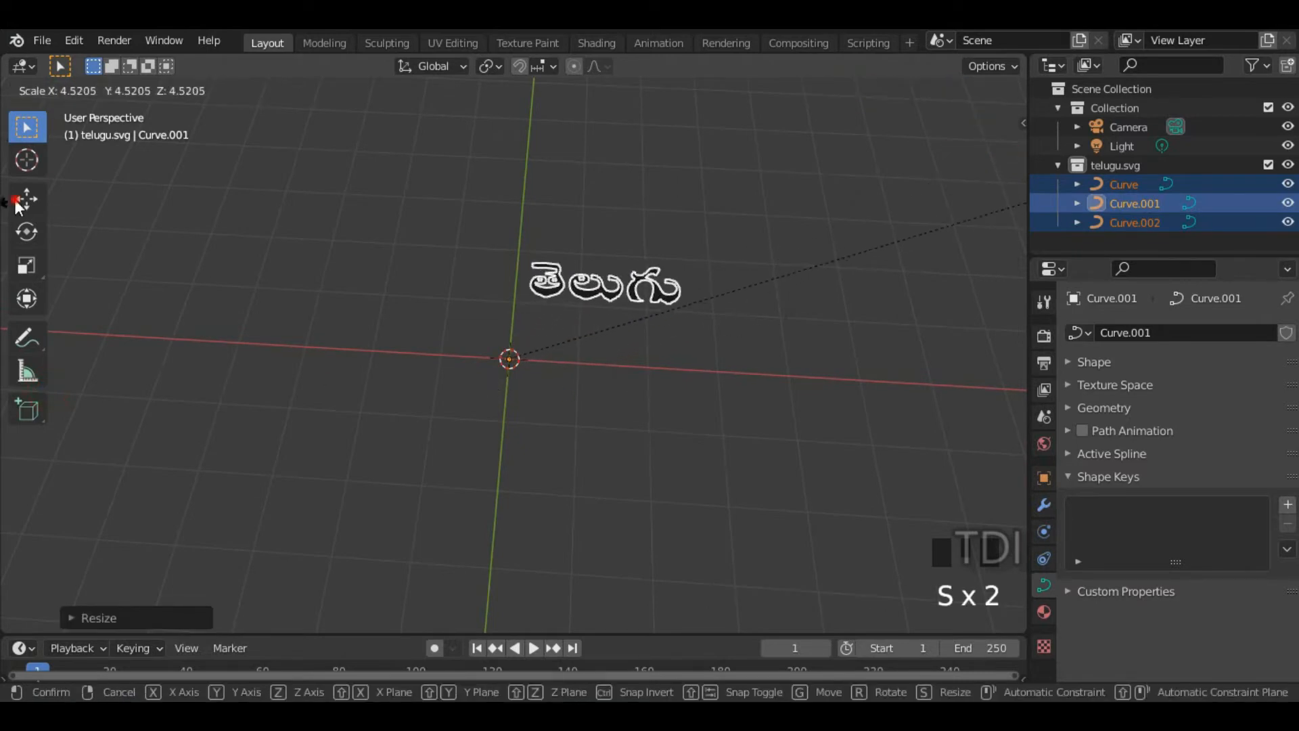
{"action": "left_click", "coordinate": [709, 268]}
{"action": "middle_click_drag", "start_coordinate": [684, 272], "coordinate": [554, 266], "text": "shift"}
{"action": "key", "text": "s"}
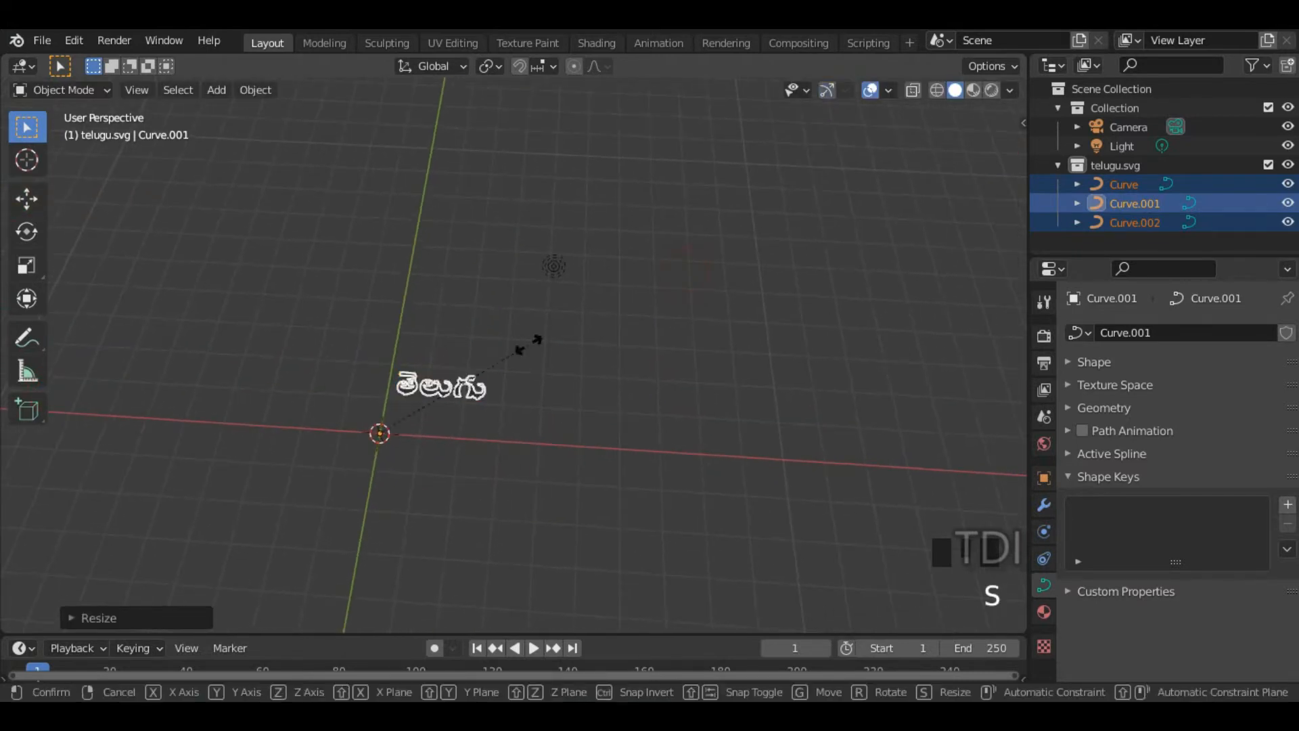
{"action": "left_click", "coordinate": [717, 264]}
{"action": "middle_click_drag", "start_coordinate": [744, 252], "coordinate": [588, 307]}
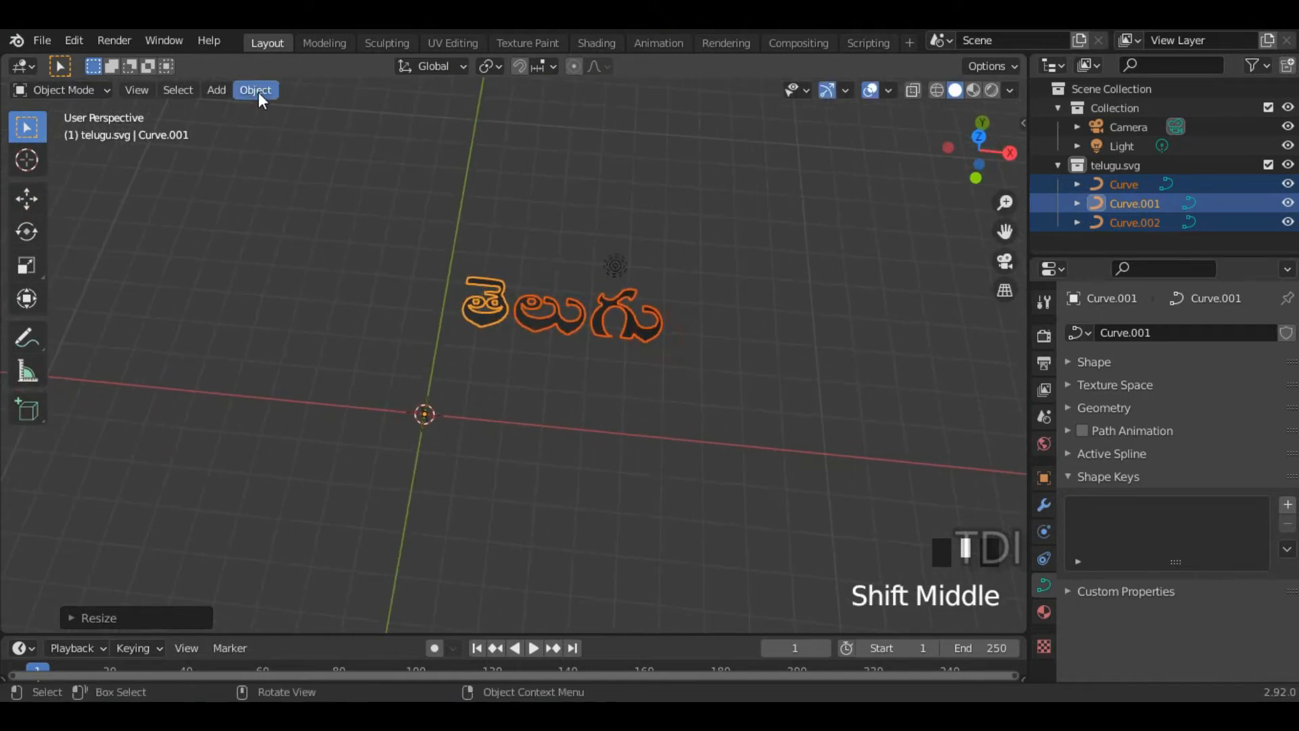
Try moving the letter curves freely towards the negative X side, then undo the move.
{"action": "scroll", "coordinate": [493, 365], "scroll_direction": "up", "scroll_amount": 1}
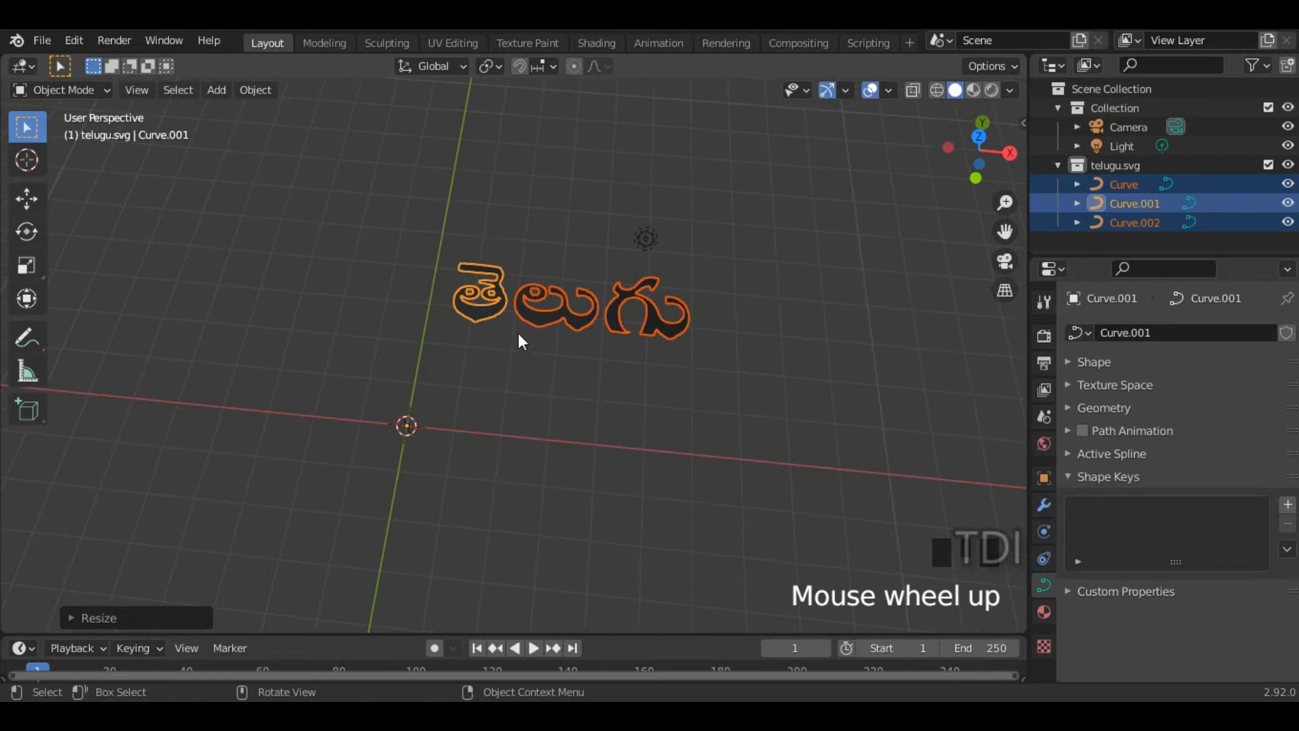
{"action": "key", "text": "g"}
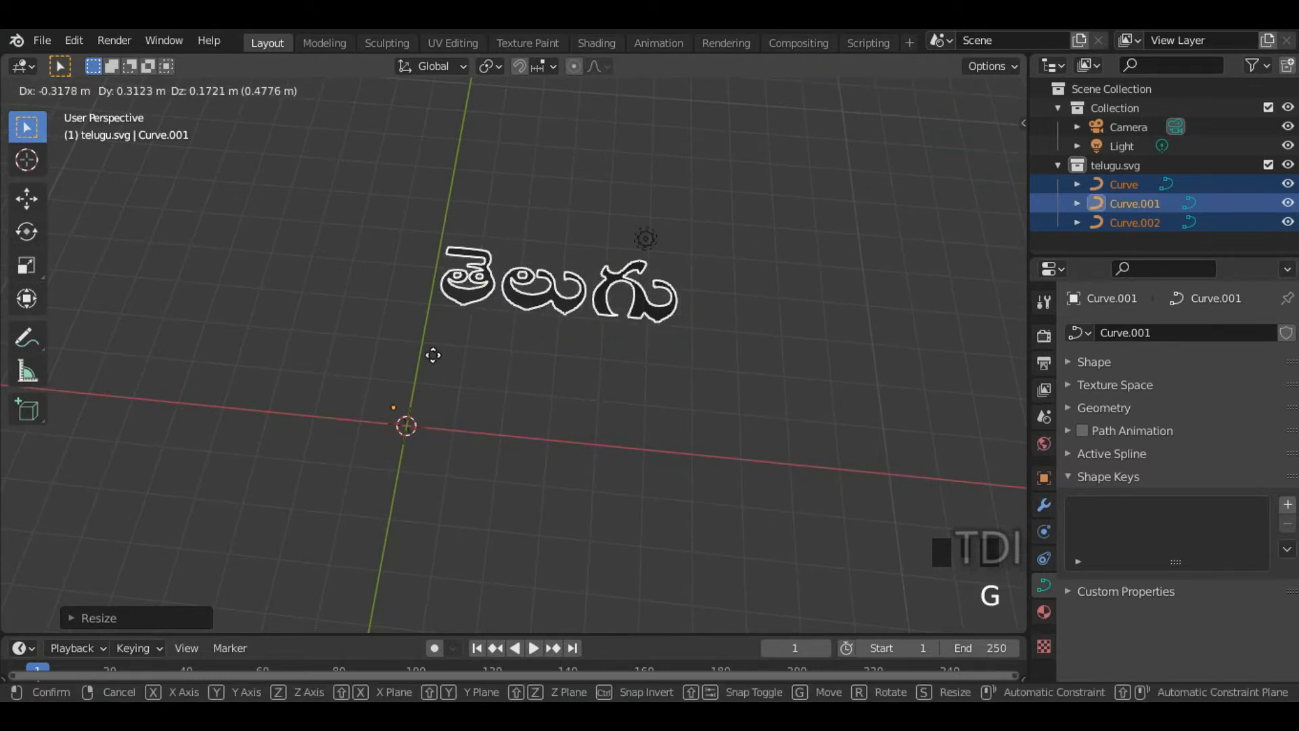
{"action": "right_click", "coordinate": [271, 355]}
{"action": "key", "text": "g"}
{"action": "left_click", "coordinate": [240, 407]}
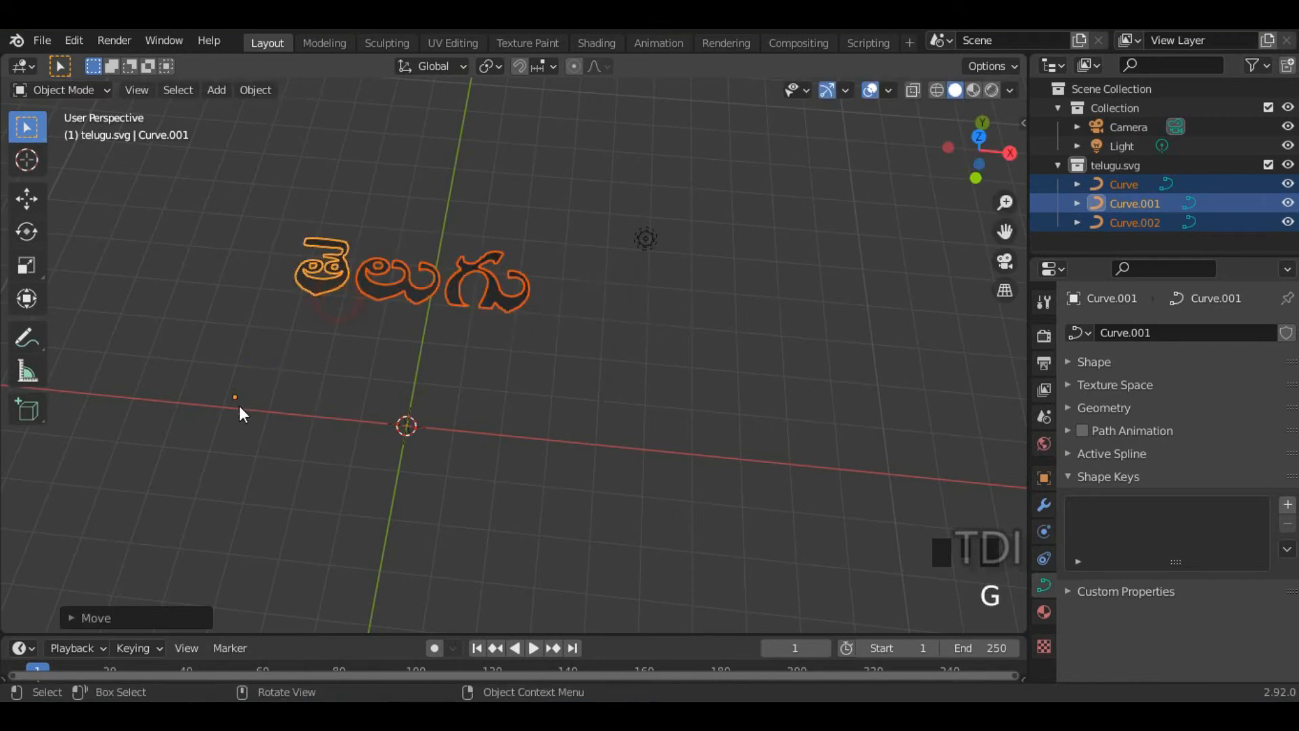
{"action": "key", "text": "ctrl+z"}
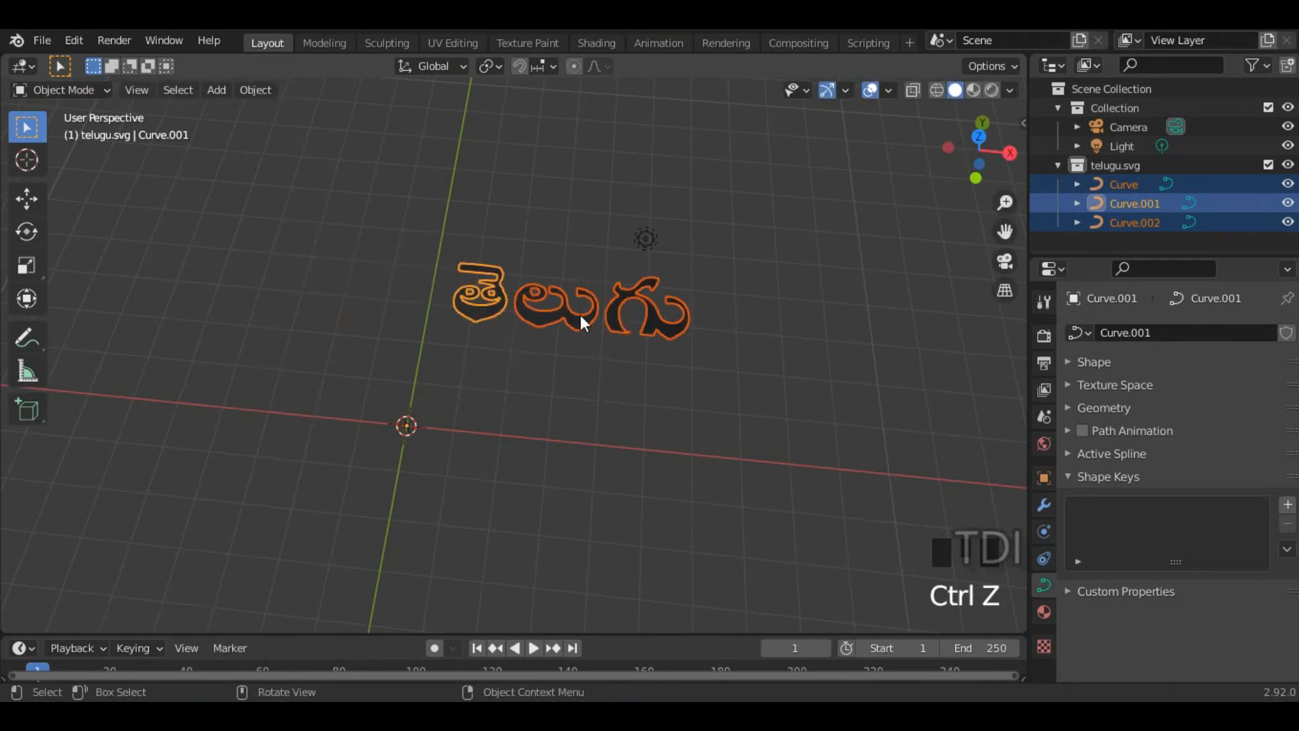
Set the origin of all selected letter curves to their geometry.
{"action": "mouse_move", "coordinate": [517, 304]}
{"action": "middle_mouse_down"}
{"action": "mouse_move", "coordinate": [529, 349]}
{"action": "mouse_move", "coordinate": [500, 305]}
{"action": "middle_mouse_up"}
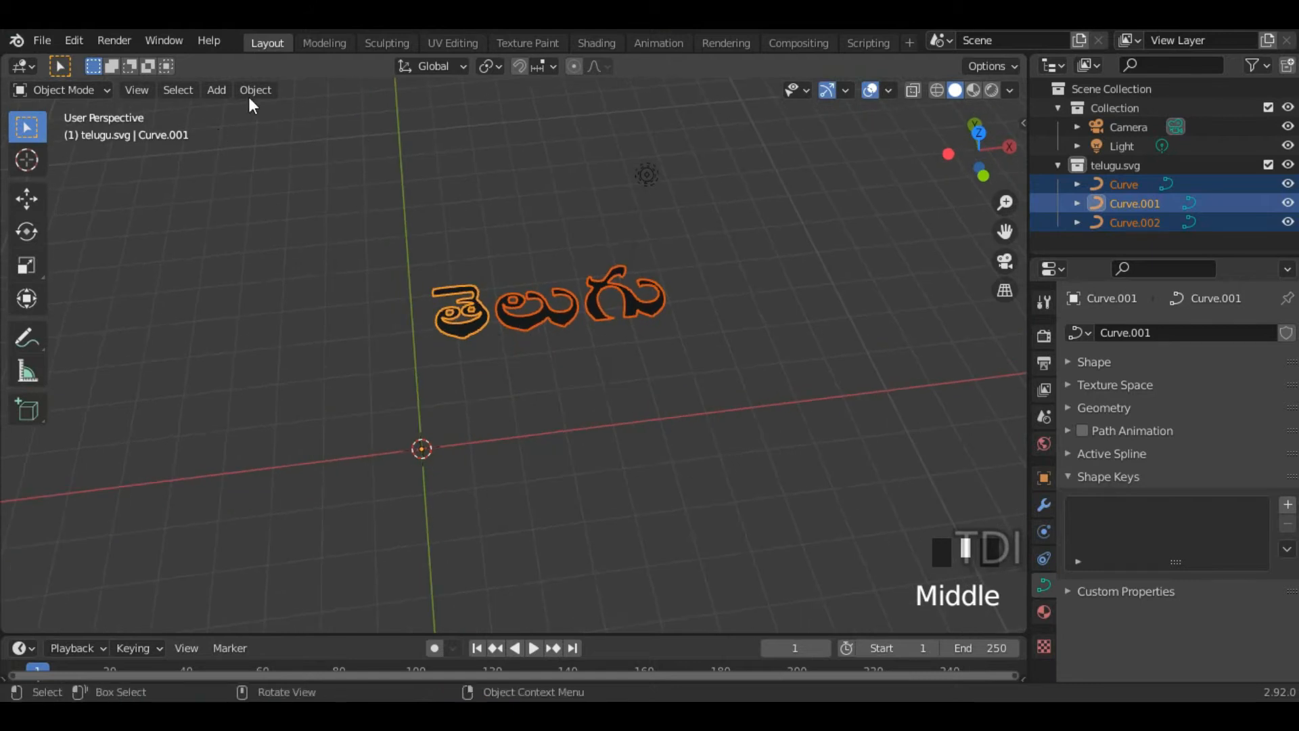
{"action": "left_click", "coordinate": [251, 93]}
{"action": "mouse_move", "coordinate": [303, 132]}
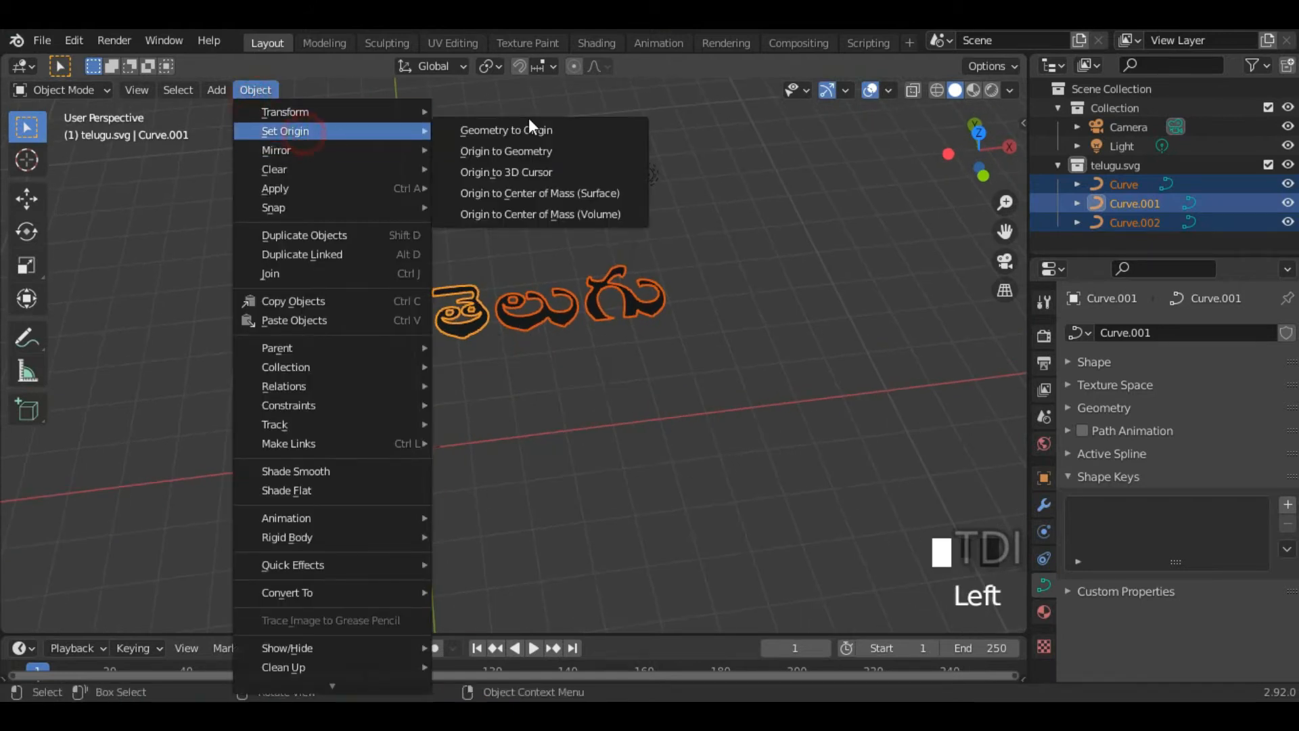
{"action": "left_click", "coordinate": [548, 149]}
{"action": "middle_click_drag", "start_coordinate": [681, 349], "coordinate": [506, 279]}
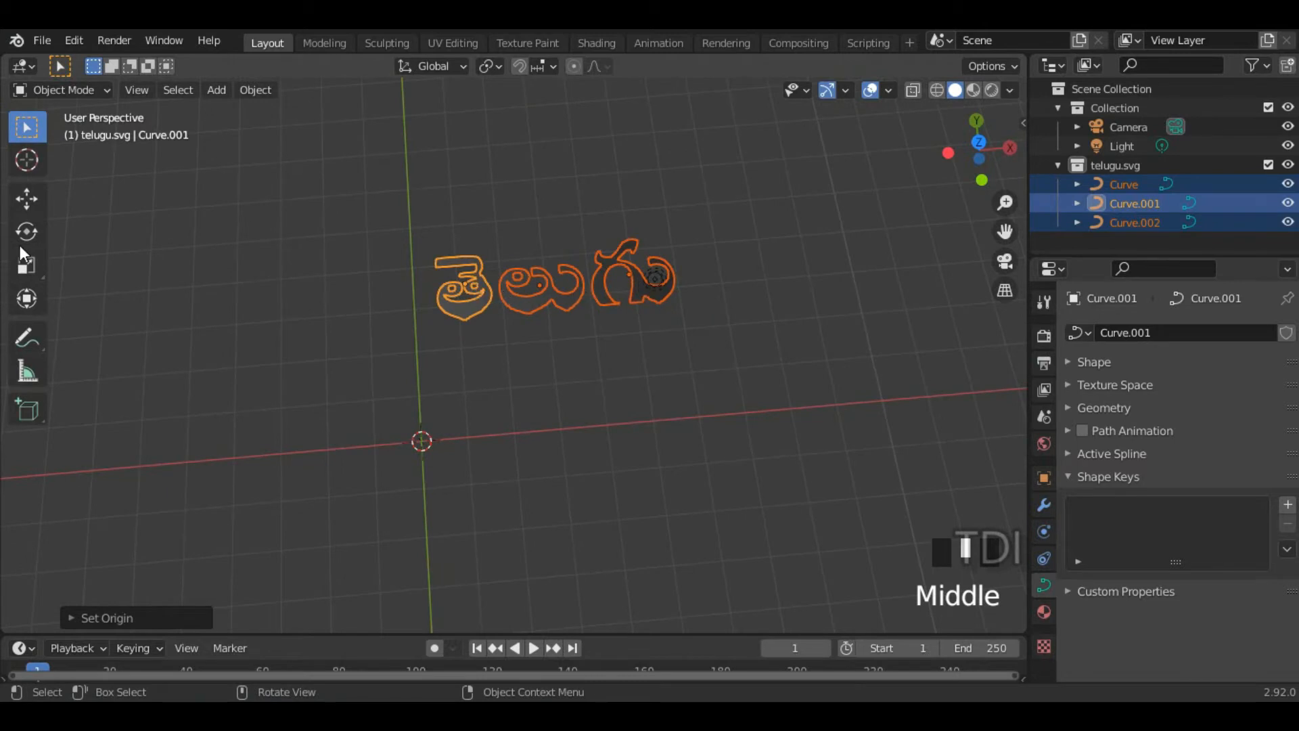
Move the letter curves along X and Y to centre the word on the world origin, then return to the selection tool.
{"action": "left_click", "coordinate": [27, 198]}
{"action": "left_click_drag", "start_coordinate": [604, 280], "coordinate": [479, 290]}
{"action": "left_click_drag", "start_coordinate": [431, 230], "coordinate": [429, 351]}
{"action": "middle_click_drag", "start_coordinate": [429, 351], "coordinate": [754, 421]}
{"action": "left_click", "coordinate": [26, 127]}
Rotate the letter curves 90 degrees about the X axis so the word stands upright.
{"action": "mouse_move", "coordinate": [577, 295]}
{"action": "middle_mouse_down"}
{"action": "mouse_move", "coordinate": [583, 314]}
{"action": "mouse_move", "coordinate": [575, 302]}
{"action": "middle_mouse_up"}
{"action": "type", "text": "rx"}
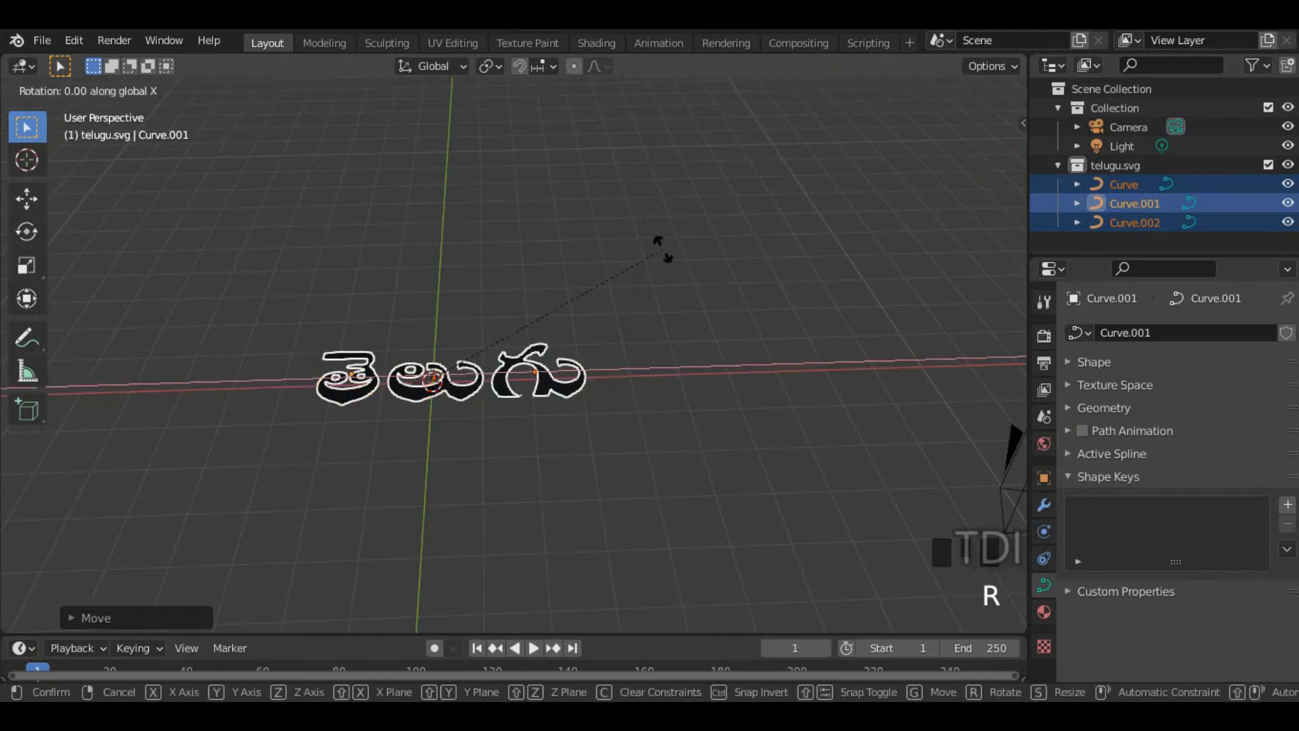
{"action": "type", "text": "90"}
{"action": "key", "text": "Return"}
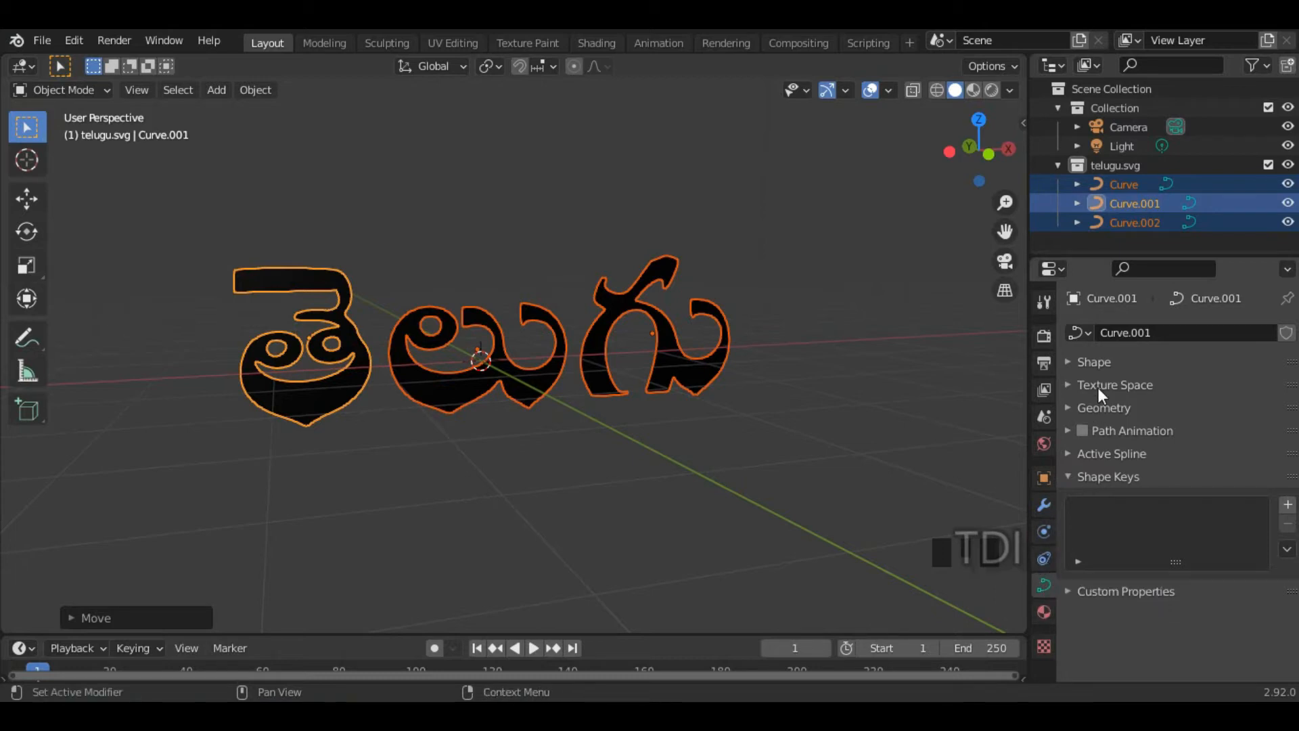
Check which letter each curve in the telugu.svg collection represents, then deselect everything and inspect the word up close.
{"action": "left_click", "coordinate": [1113, 165]}
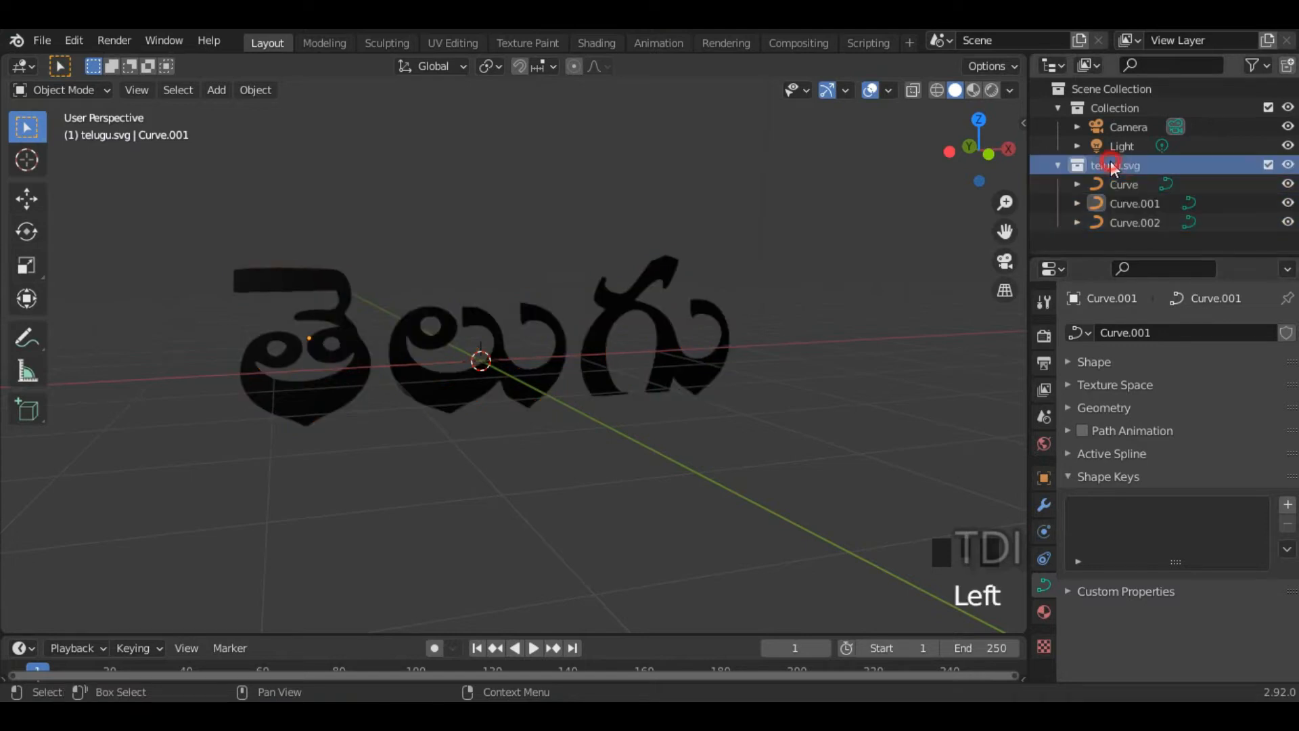
{"action": "left_click", "coordinate": [1124, 184]}
{"action": "left_click", "coordinate": [1144, 203]}
{"action": "left_click", "coordinate": [1137, 222]}
{"action": "left_click", "coordinate": [1136, 166]}
{"action": "left_click", "coordinate": [1135, 183]}
{"action": "left_click", "coordinate": [1140, 203]}
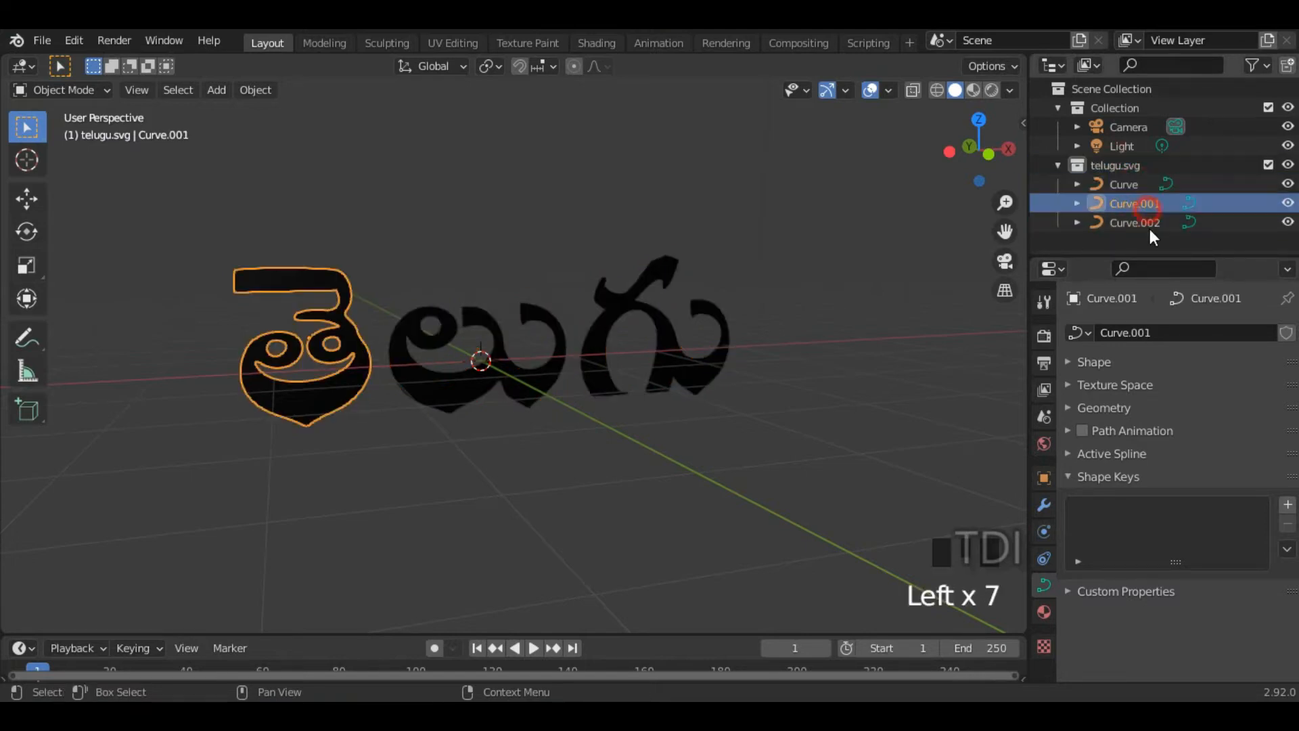
{"action": "left_click", "coordinate": [1150, 224]}
{"action": "middle_click_drag", "start_coordinate": [786, 411], "coordinate": [802, 366]}
{"action": "left_click", "coordinate": [801, 340]}
{"action": "scroll", "coordinate": [697, 388], "scroll_direction": "up", "scroll_amount": 2}
{"action": "scroll", "coordinate": [697, 388], "scroll_direction": "up", "scroll_amount": 1}
{"action": "middle_click_drag", "start_coordinate": [695, 408], "coordinate": [738, 440]}
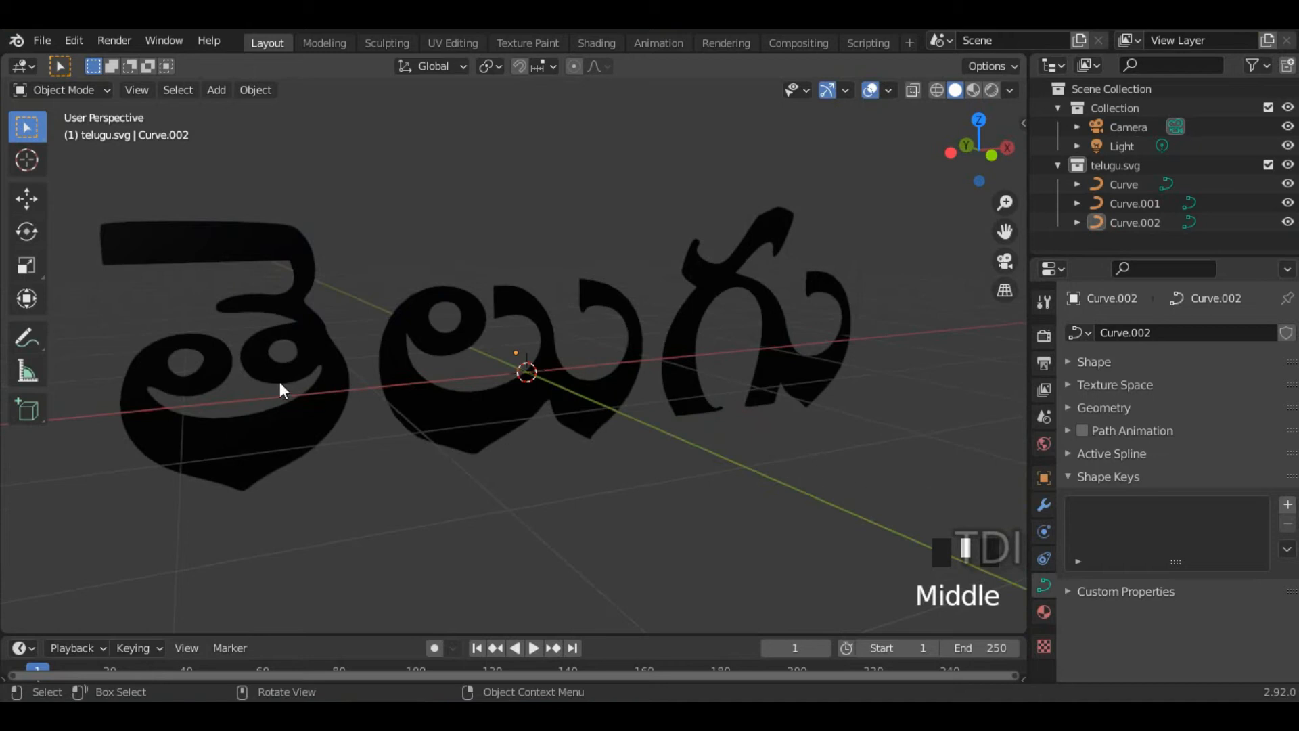
Select the first letter's curve and enter Edit Mode on it.
{"action": "left_click", "coordinate": [282, 406]}
{"action": "middle_click_drag", "start_coordinate": [371, 332], "coordinate": [400, 359], "text": "shift"}
{"action": "left_click", "coordinate": [64, 90]}
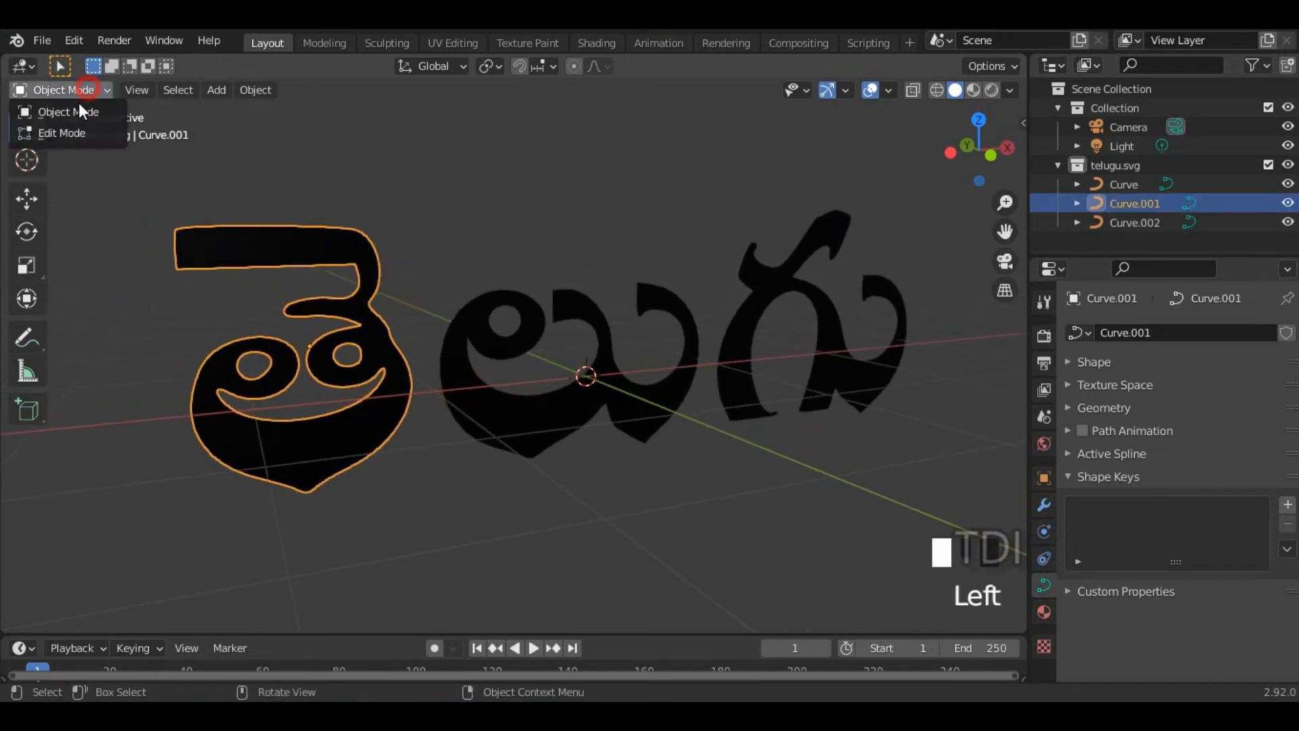
{"action": "left_click", "coordinate": [69, 129]}
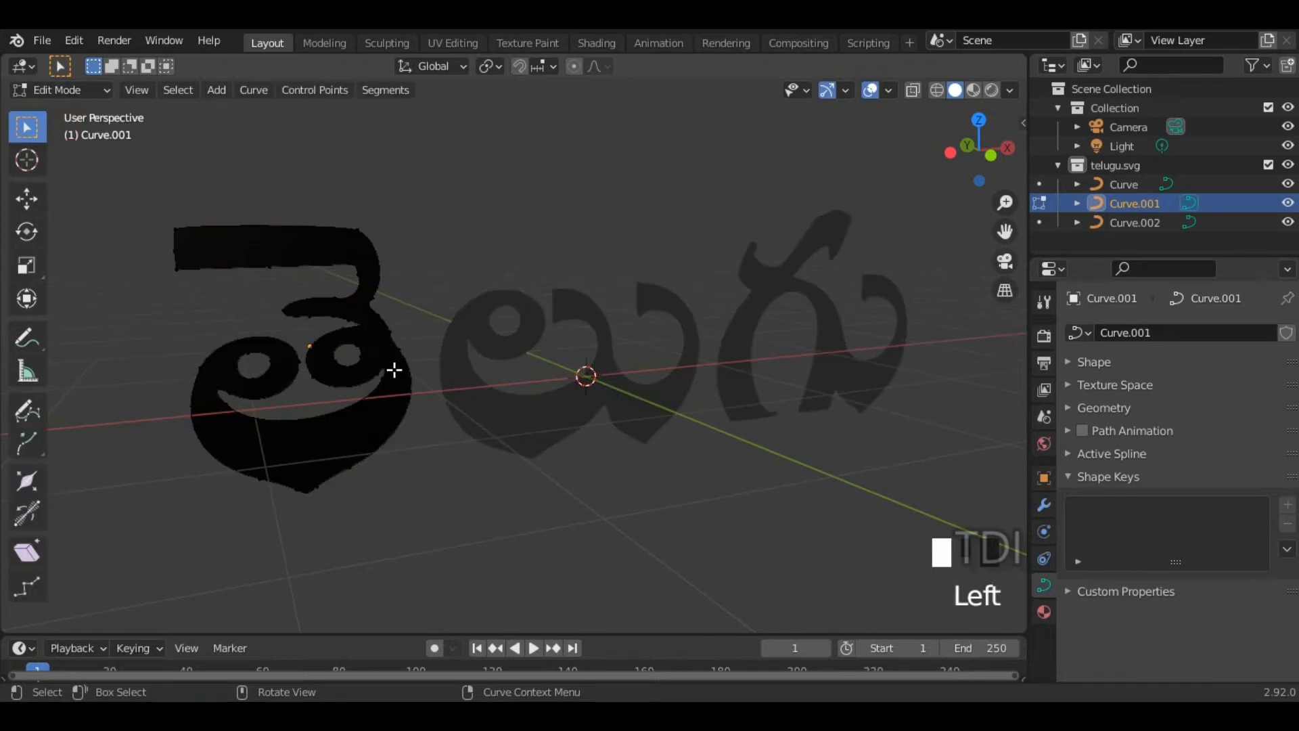
Turn on X-ray display and select all control points of the first letter's curve to examine its handles.
{"action": "middle_click_drag", "start_coordinate": [429, 287], "coordinate": [595, 287], "text": "shift"}
{"action": "left_click", "coordinate": [871, 90]}
{"action": "middle_click_drag", "start_coordinate": [645, 168], "coordinate": [595, 224]}
{"action": "left_click", "coordinate": [871, 90]}
{"action": "scroll", "coordinate": [424, 291], "scroll_direction": "up", "scroll_amount": 2}
{"action": "middle_click_drag", "start_coordinate": [424, 291], "coordinate": [688, 262], "text": "shift"}
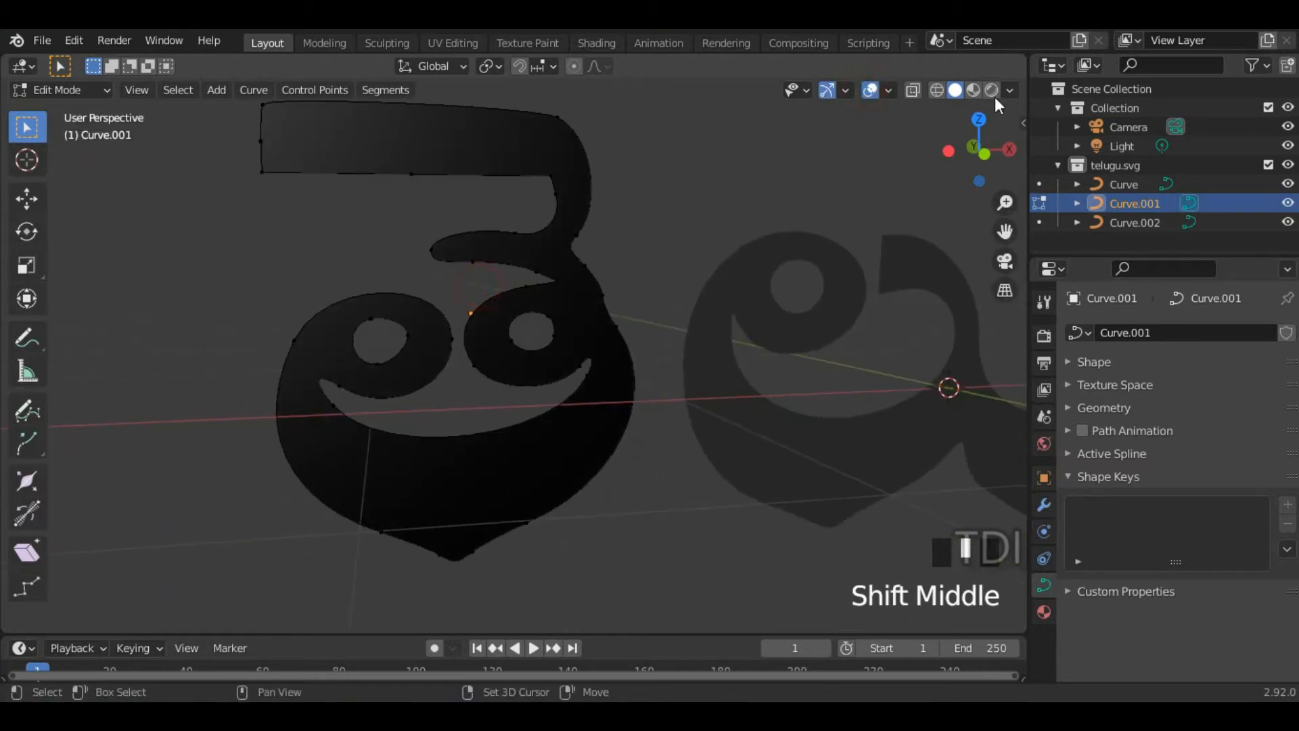
{"action": "left_click", "coordinate": [912, 90]}
{"action": "middle_click_drag", "start_coordinate": [765, 216], "coordinate": [723, 236]}
{"action": "key", "text": "a"}
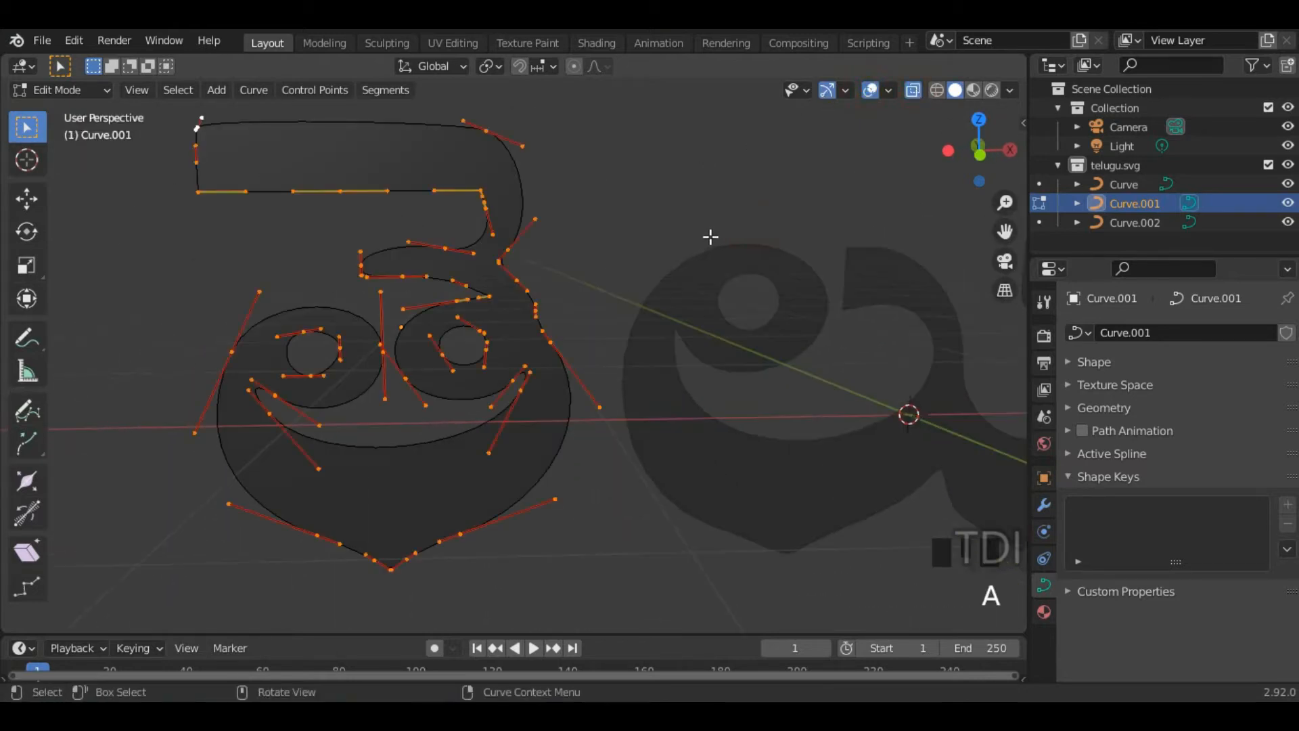
{"action": "middle_click_drag", "start_coordinate": [585, 318], "coordinate": [441, 244]}
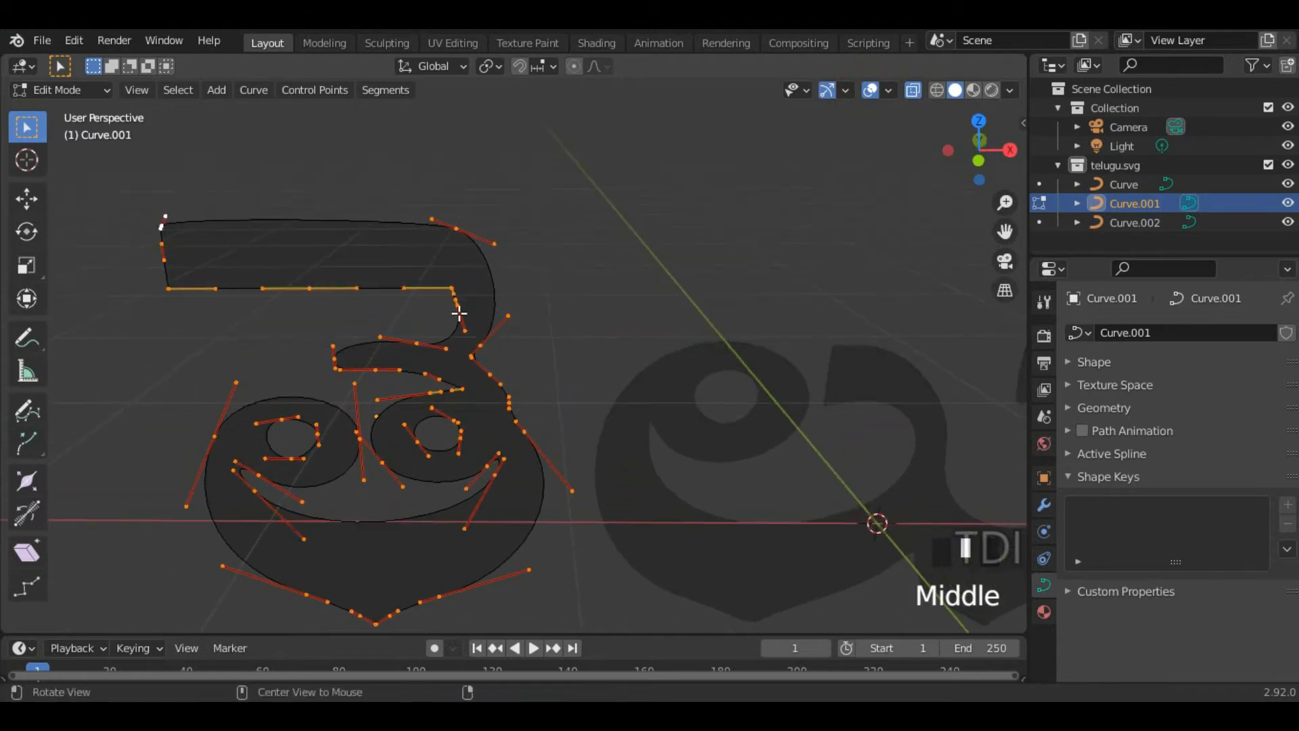
Try moving individual control points on the upper stroke of the first letter, cancelling the moves.
{"action": "left_click", "coordinate": [454, 228]}
{"action": "key", "text": "g"}
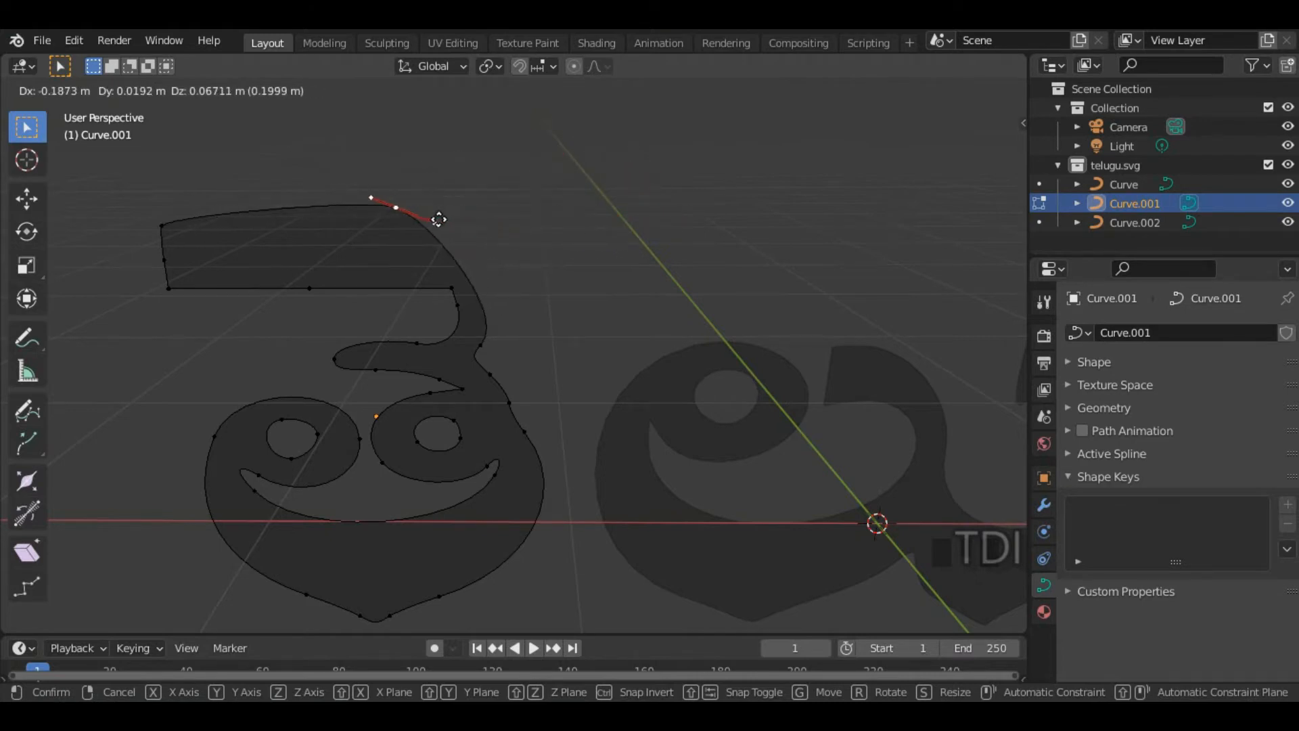
{"action": "right_click", "coordinate": [467, 281]}
{"action": "left_click", "coordinate": [497, 342]}
{"action": "key", "text": "g"}
{"action": "left_click", "coordinate": [494, 323]}
{"action": "key", "text": "g"}
Leave Edit Mode, deselect the first letter's curve and bring the whole word into view.
{"action": "key", "text": "Tab"}
{"action": "mouse_move", "coordinate": [606, 263]}
{"action": "middle_mouse_down"}
{"action": "mouse_move", "coordinate": [777, 332]}
{"action": "mouse_move", "coordinate": [535, 356]}
{"action": "mouse_move", "coordinate": [555, 391]}
{"action": "middle_mouse_up"}
{"action": "left_click", "coordinate": [534, 356]}
{"action": "scroll", "coordinate": [586, 372], "scroll_direction": "down", "scroll_amount": 2}
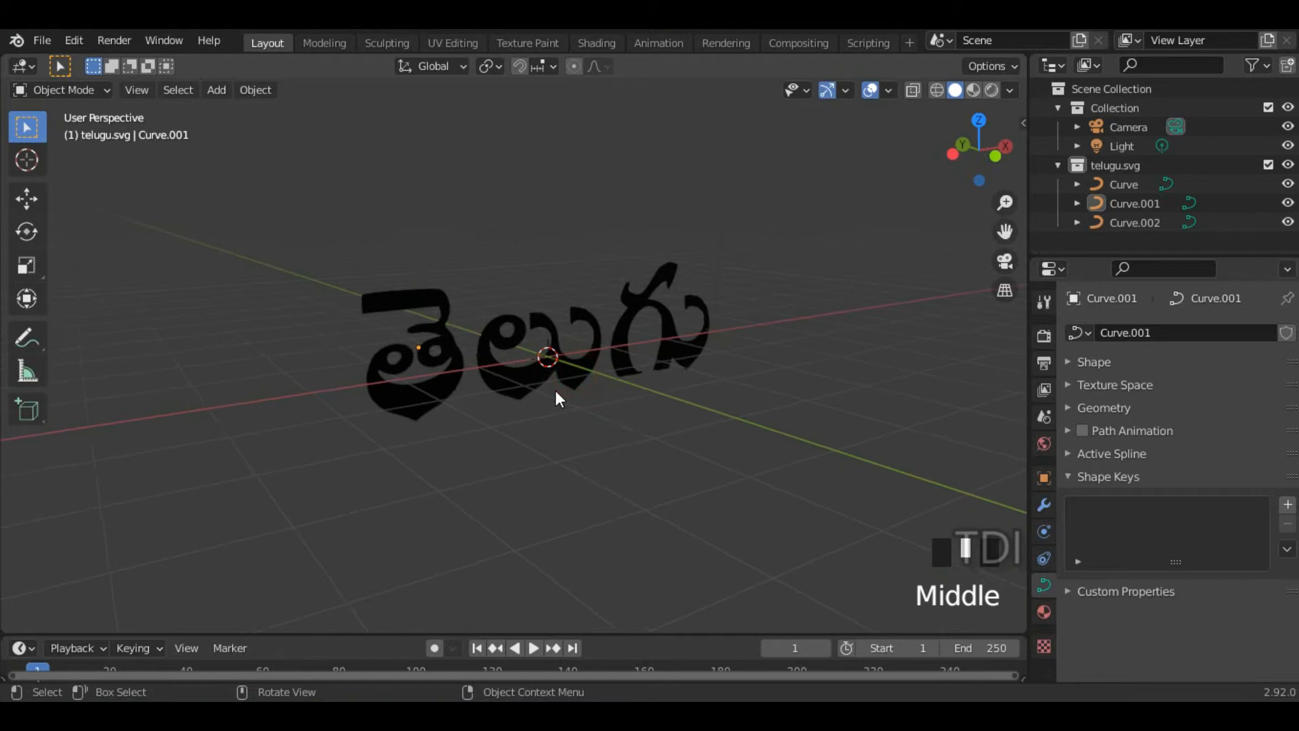
{"action": "scroll", "coordinate": [555, 391], "scroll_direction": "up", "scroll_amount": 2}
Sketch a freehand annotation across the first letter, undo it and return to the selection tool.
{"action": "left_click", "coordinate": [27, 337]}
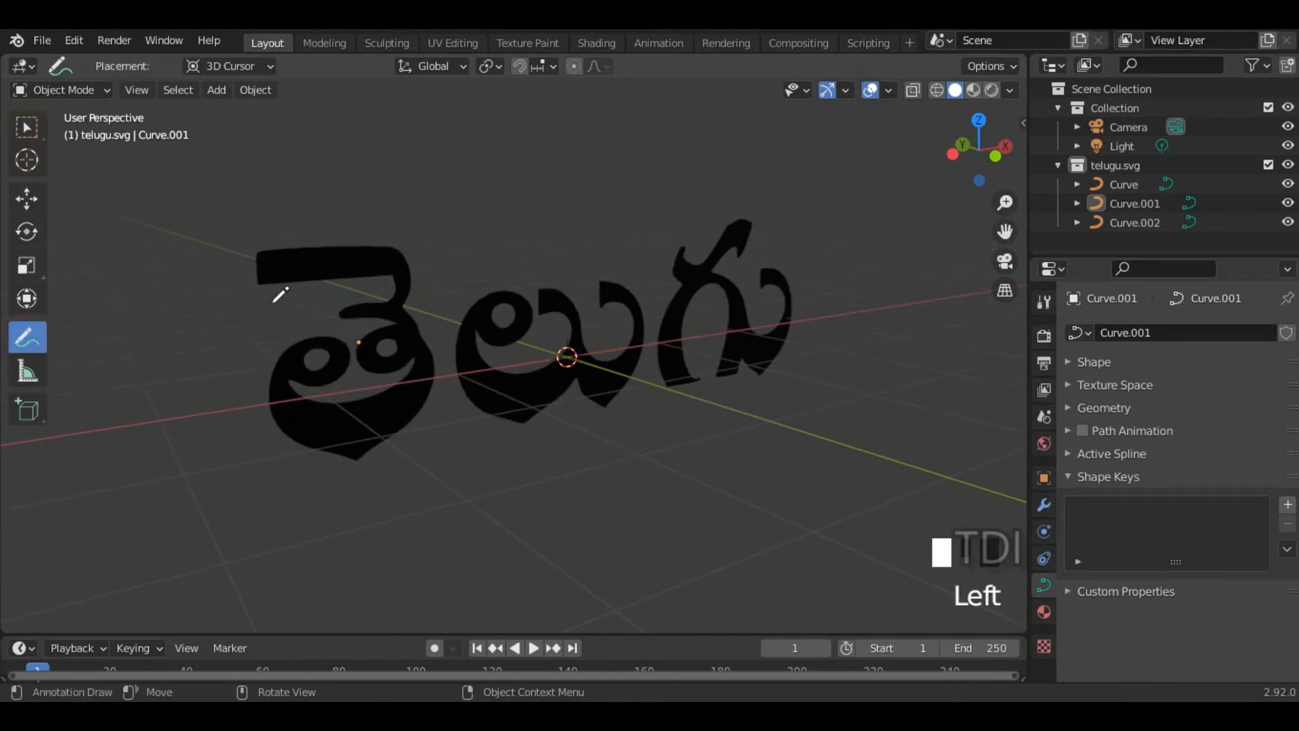
{"action": "mouse_move", "coordinate": [261, 279]}
{"action": "left_mouse_down"}
{"action": "mouse_move", "coordinate": [227, 264]}
{"action": "mouse_move", "coordinate": [375, 234]}
{"action": "mouse_move", "coordinate": [376, 315]}
{"action": "left_mouse_up"}
{"action": "key", "text": "ctrl+z"}
{"action": "key", "text": "ctrl+z"}
{"action": "key", "text": "ctrl+z"}
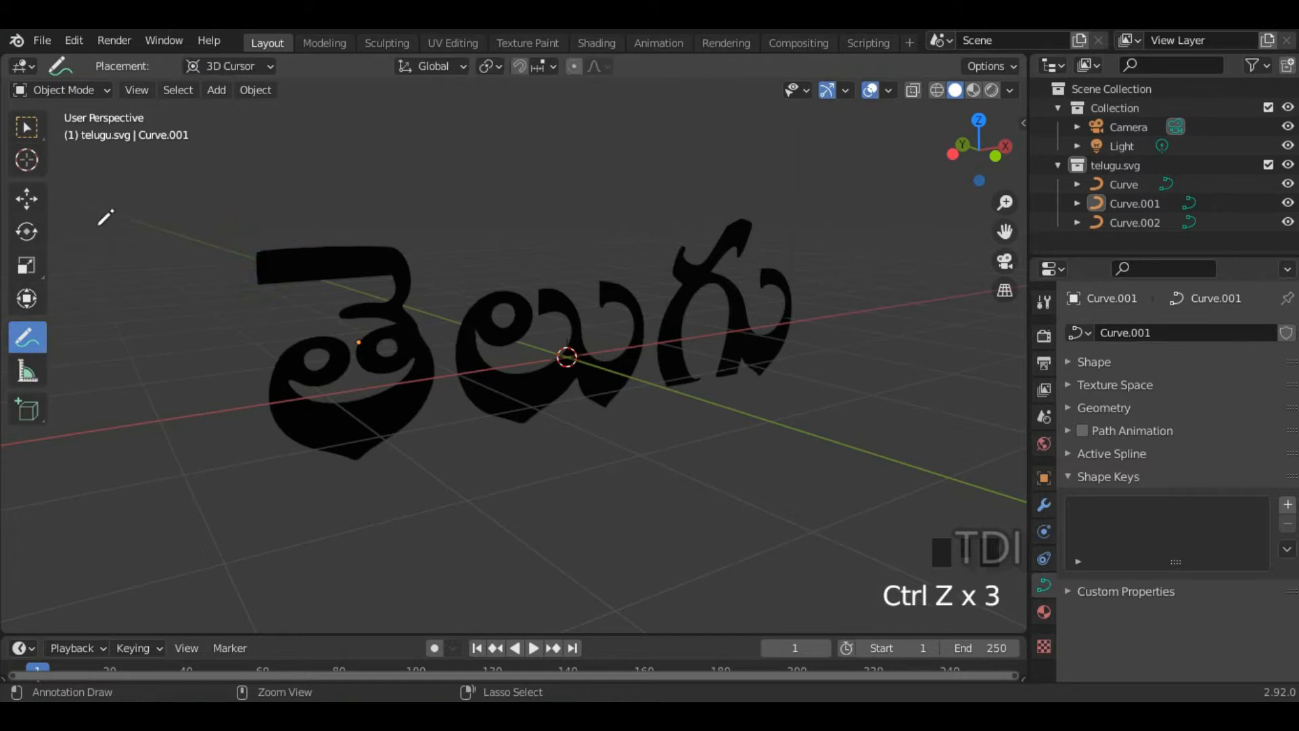
{"action": "left_click", "coordinate": [26, 126]}
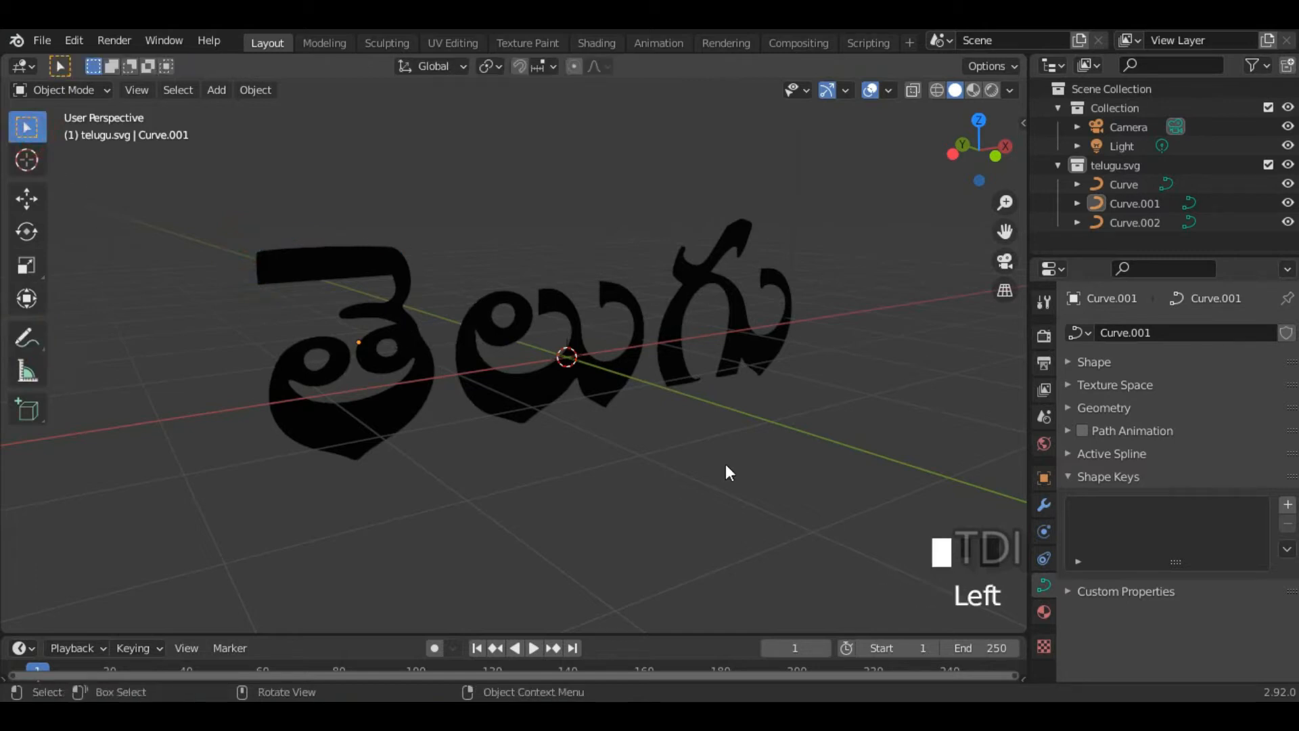
Open the Geometry settings of the first letter's curve and set Extrude to 0.01 m.
{"action": "left_click", "coordinate": [1049, 583]}
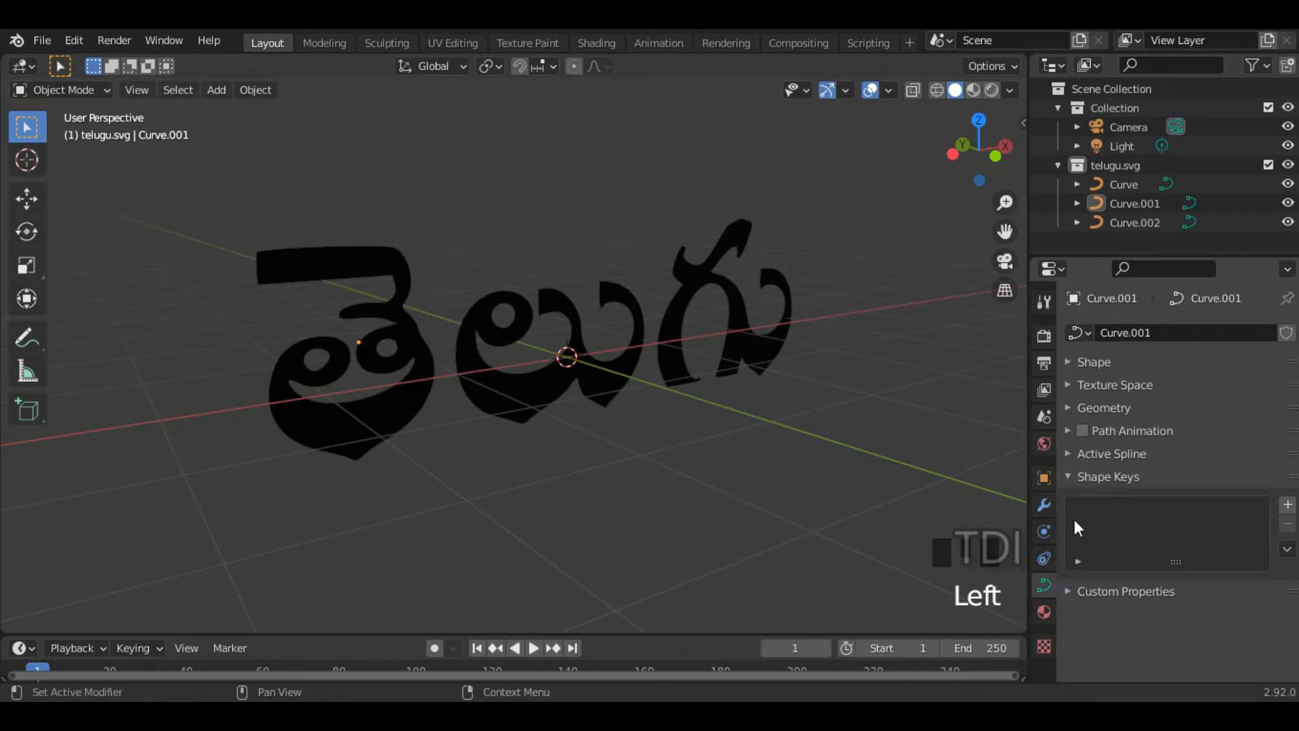
{"action": "left_click", "coordinate": [1068, 477]}
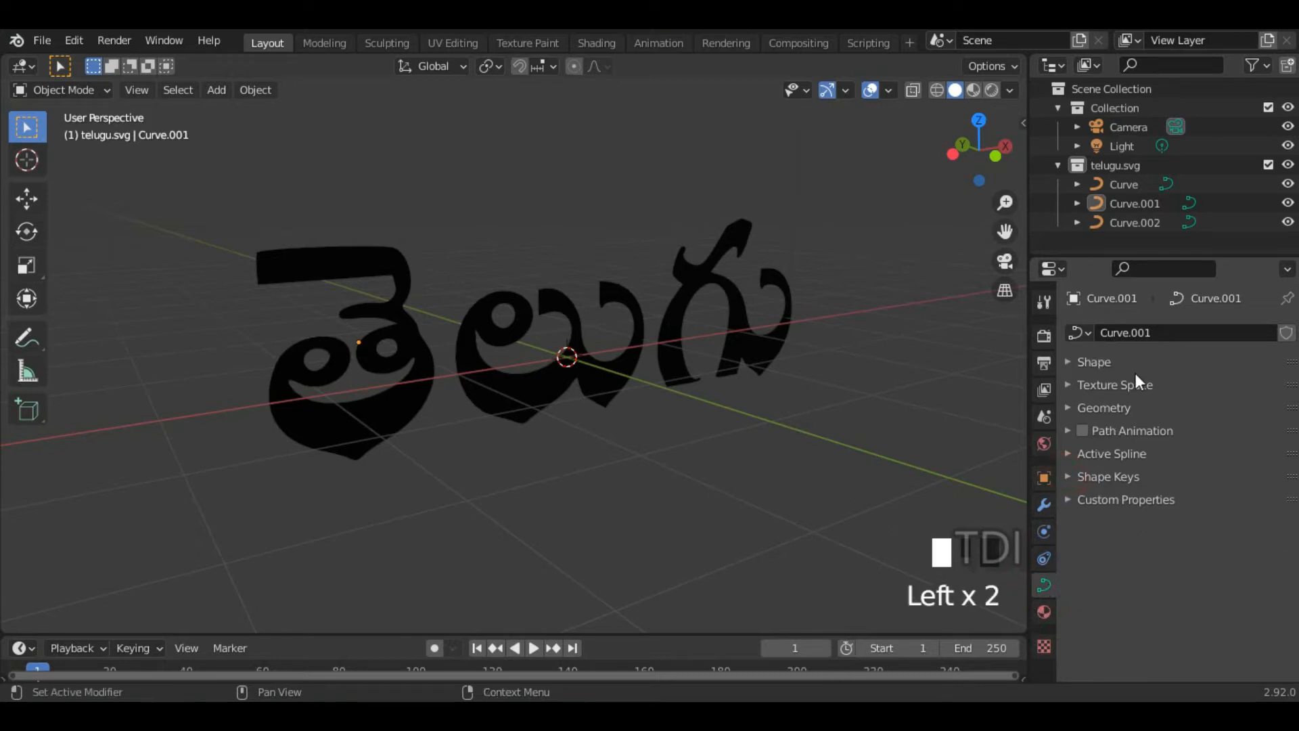
{"action": "left_click", "coordinate": [1069, 404]}
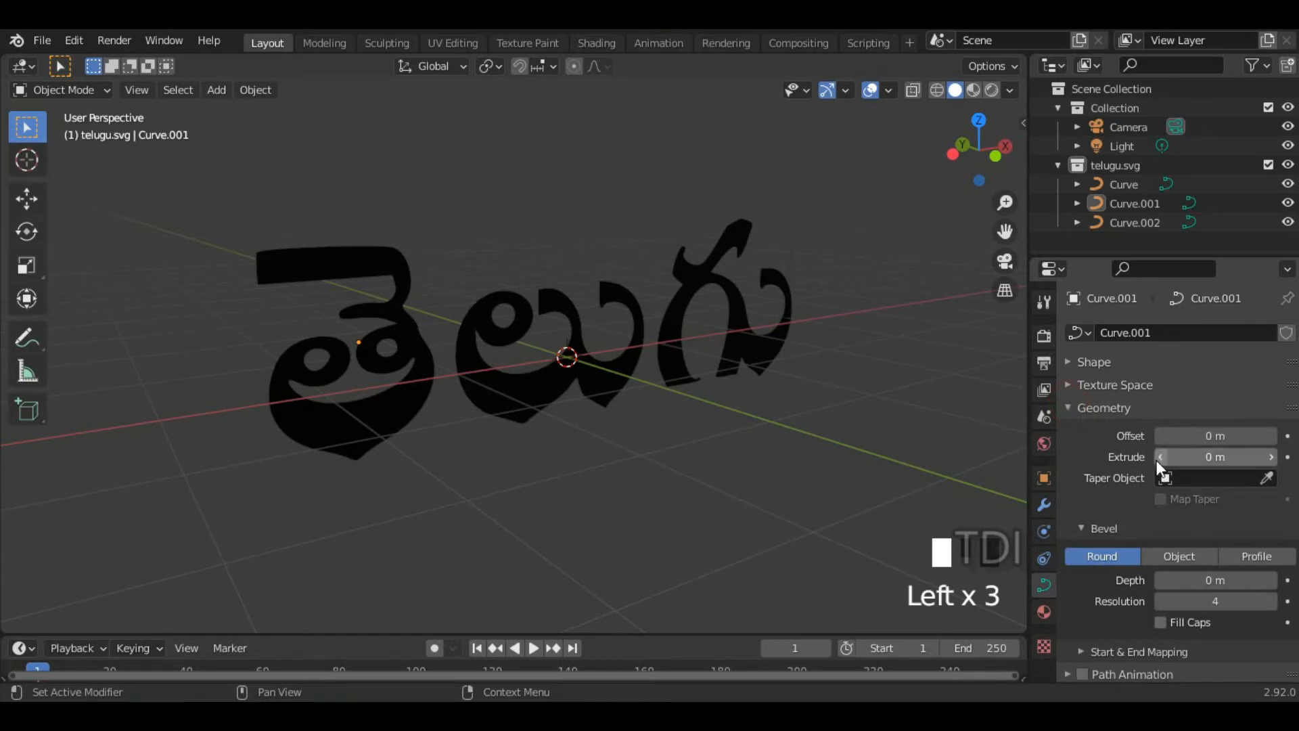
{"action": "left_click", "coordinate": [1273, 458]}
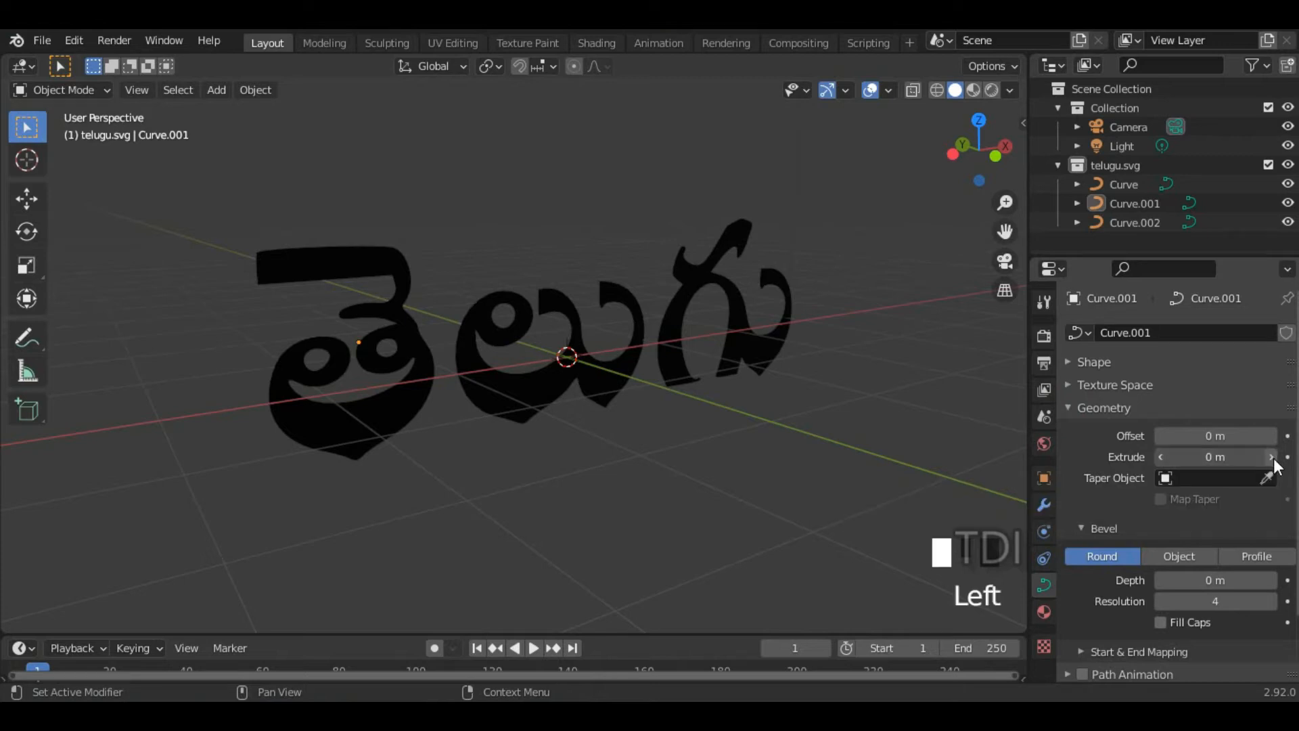
Mark the first letter's extrusion length with annotation strokes, undo them and return to the selection tool.
{"action": "middle_click_drag", "start_coordinate": [643, 445], "coordinate": [546, 449]}
{"action": "left_click", "coordinate": [27, 336]}
{"action": "mouse_move", "coordinate": [280, 431]}
{"action": "left_mouse_down"}
{"action": "mouse_move", "coordinate": [521, 498]}
{"action": "mouse_move", "coordinate": [755, 539]}
{"action": "left_mouse_up"}
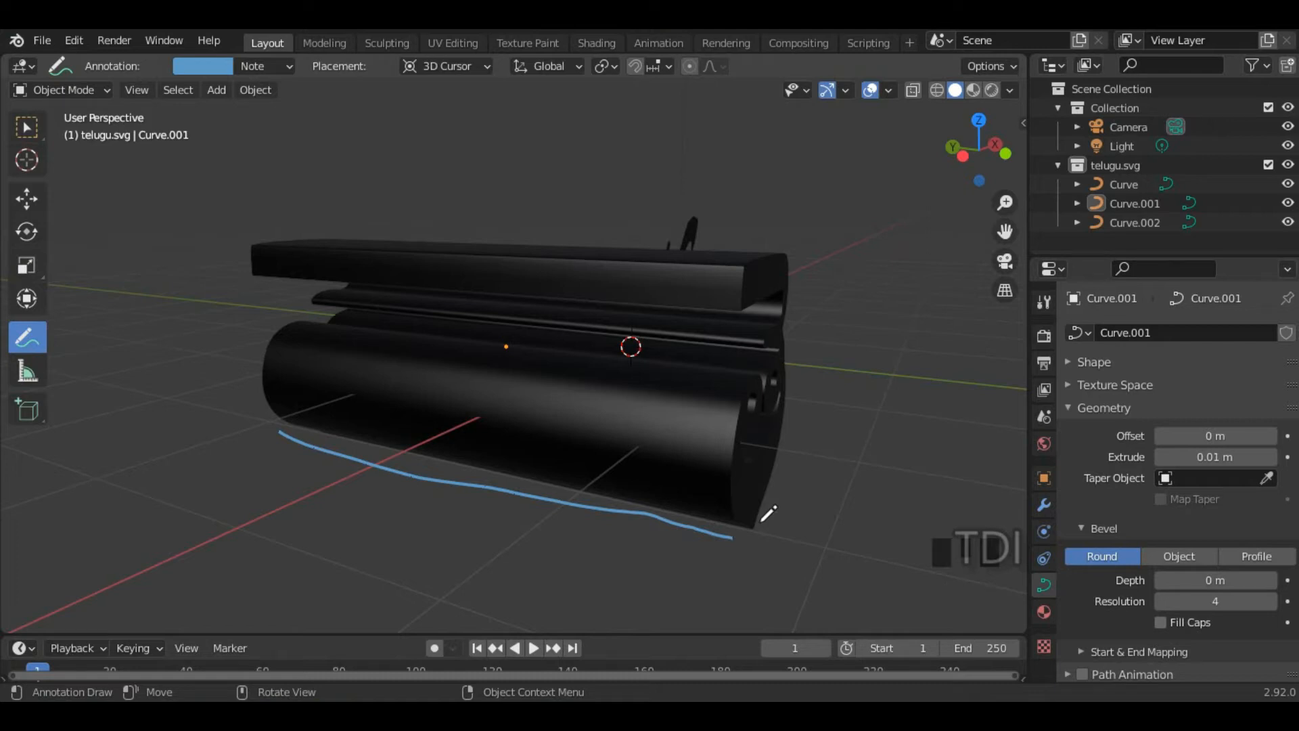
{"action": "mouse_move", "coordinate": [732, 537]}
{"action": "left_mouse_down"}
{"action": "mouse_move", "coordinate": [742, 540]}
{"action": "mouse_move", "coordinate": [716, 563]}
{"action": "left_mouse_up"}
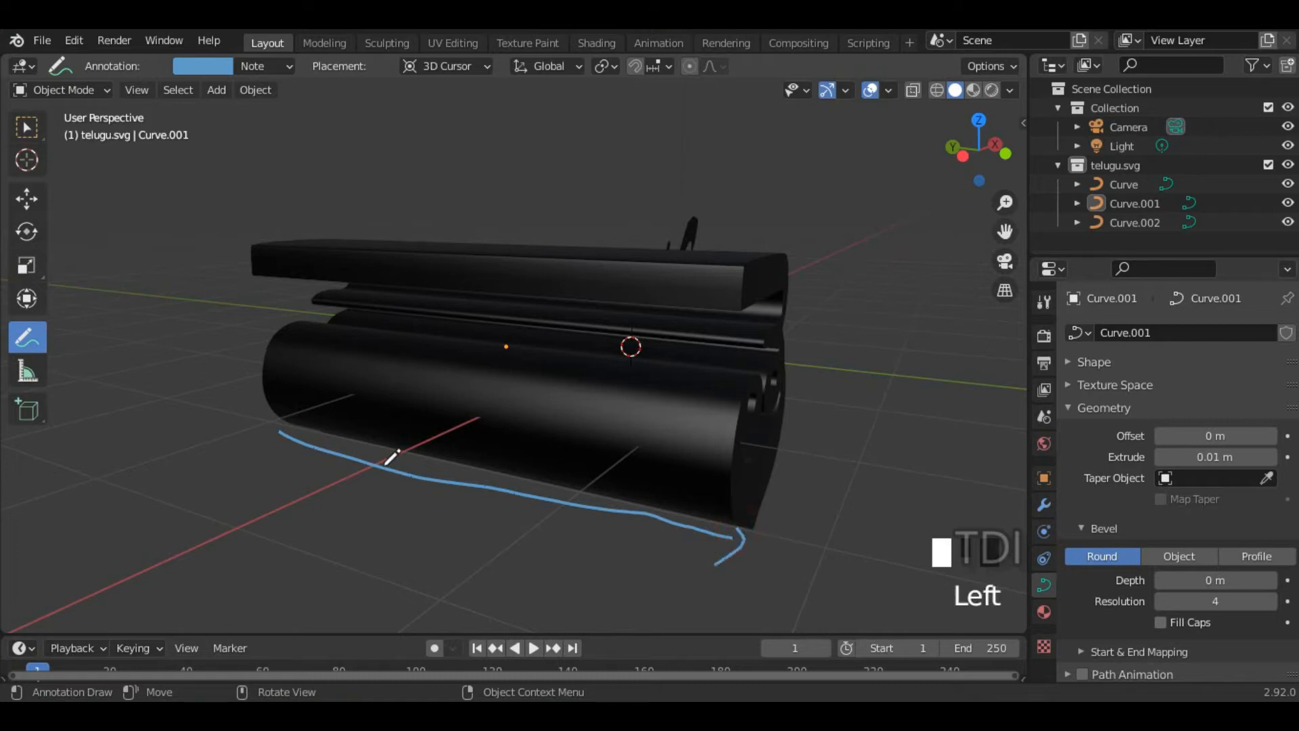
{"action": "left_click_drag", "start_coordinate": [285, 428], "coordinate": [275, 449]}
{"action": "left_click_drag", "start_coordinate": [252, 400], "coordinate": [210, 499]}
{"action": "left_click_drag", "start_coordinate": [785, 523], "coordinate": [749, 604]}
{"action": "key", "text": "ctrl+z"}
{"action": "key", "text": "ctrl+z"}
{"action": "key", "text": "ctrl+z"}
{"action": "key", "text": "ctrl+z"}
{"action": "key", "text": "ctrl+z"}
{"action": "key", "text": "ctrl+z"}
{"action": "key", "text": "ctrl+z"}
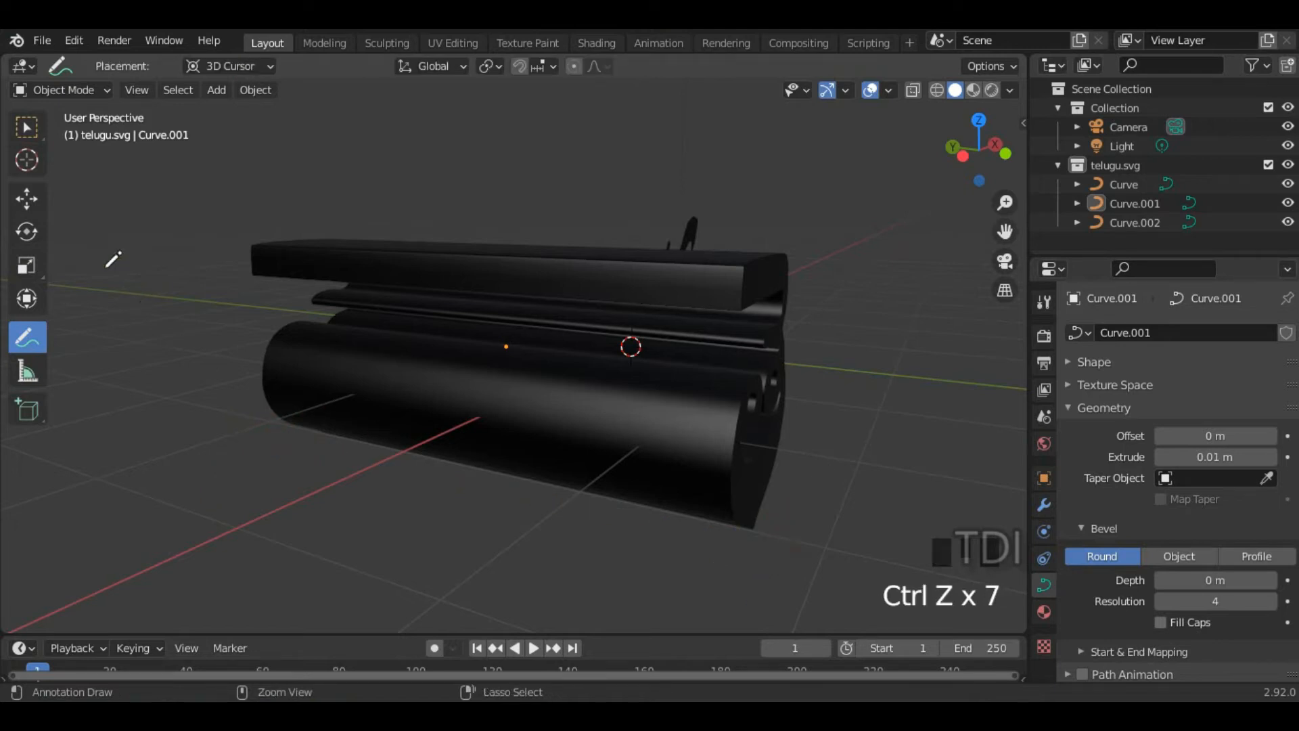
{"action": "left_click", "coordinate": [26, 127]}
Select the first letter's curve and set its Extrude value to 0.001 m.
{"action": "left_click", "coordinate": [654, 337]}
{"action": "middle_click_drag", "start_coordinate": [654, 337], "coordinate": [596, 349]}
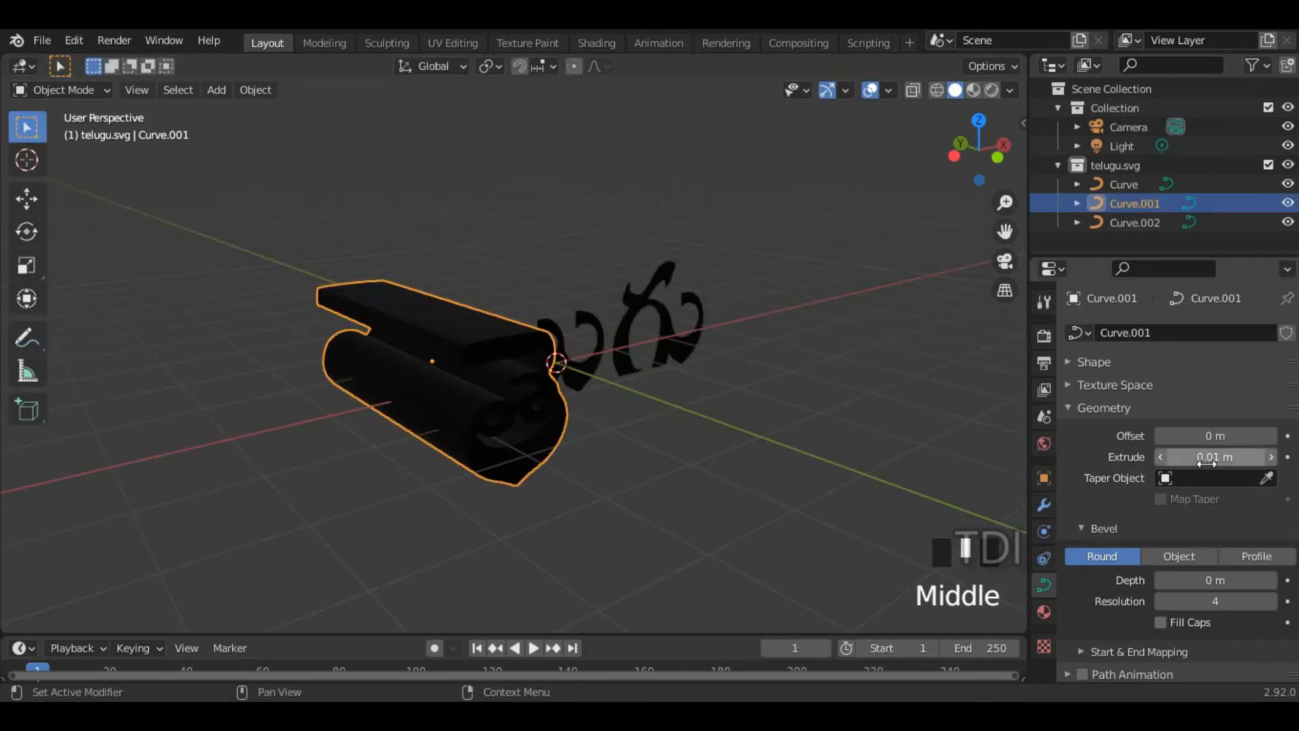
{"action": "left_click", "coordinate": [1205, 456]}
{"action": "key", "text": "BackSpace"}
{"action": "key", "text": "BackSpace"}
{"action": "key", "text": "BackSpace"}
{"action": "key", "text": "BackSpace"}
{"action": "type", "text": "00"}
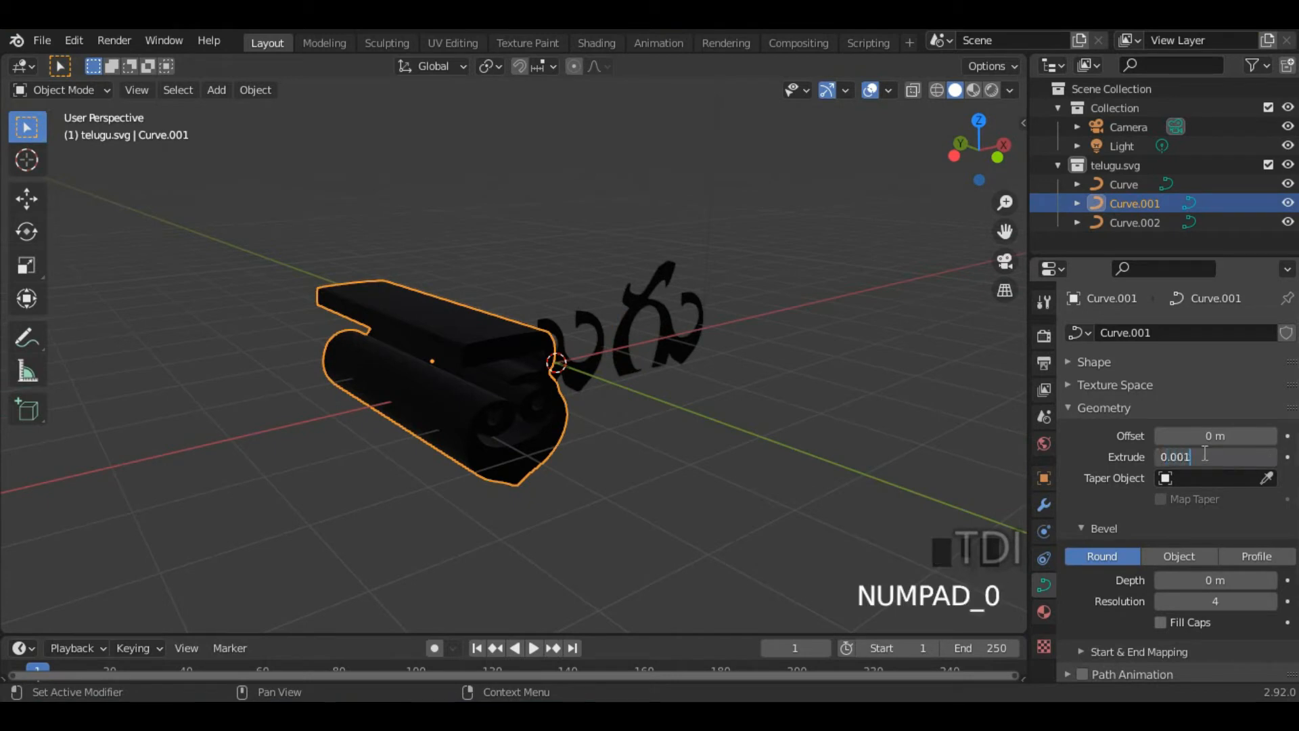
{"action": "type", "text": "1"}
{"action": "scroll", "coordinate": [469, 375], "scroll_direction": "up", "scroll_amount": 2}
{"action": "middle_click_drag", "start_coordinate": [469, 375], "coordinate": [504, 412]}
{"action": "scroll", "coordinate": [514, 405], "scroll_direction": "down", "scroll_amount": 2}
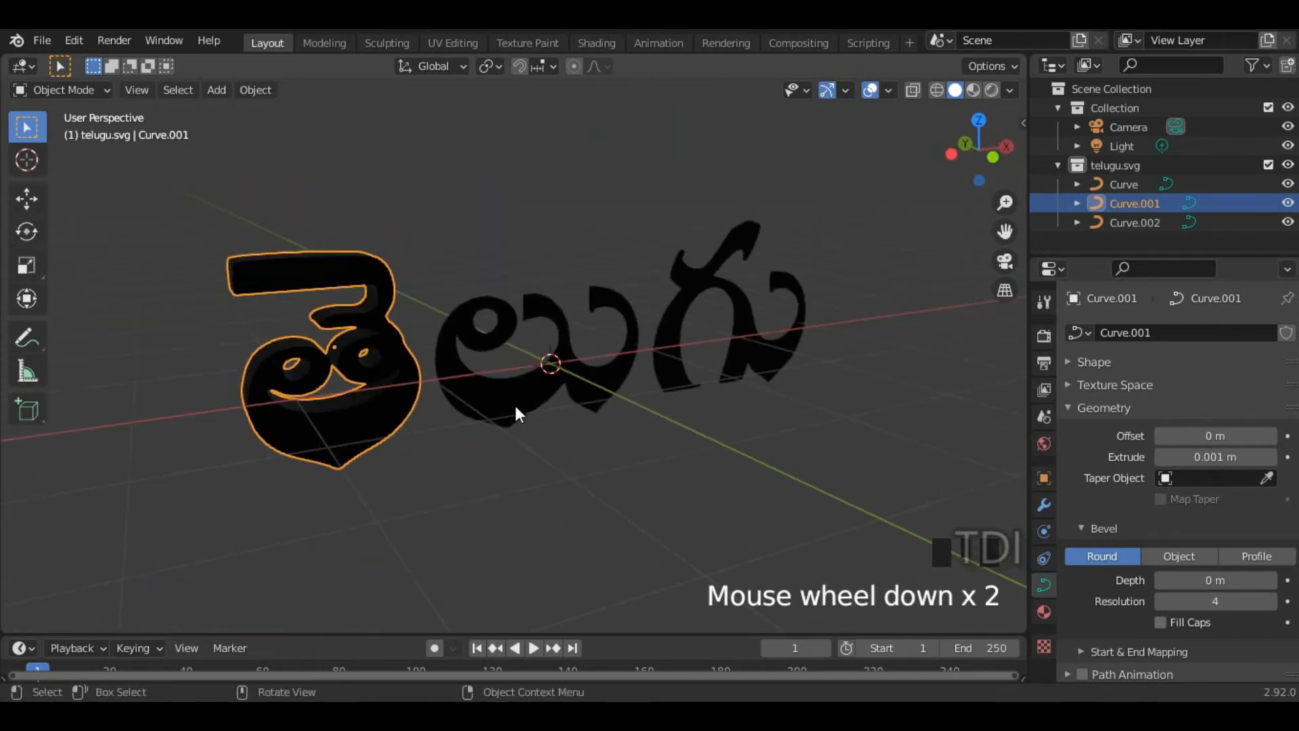
Select the middle letter's curve and set its Extrude value to 0.001 m.
{"action": "left_click", "coordinate": [516, 414]}
{"action": "left_click", "coordinate": [1186, 455]}
{"action": "type", "text": "0"}
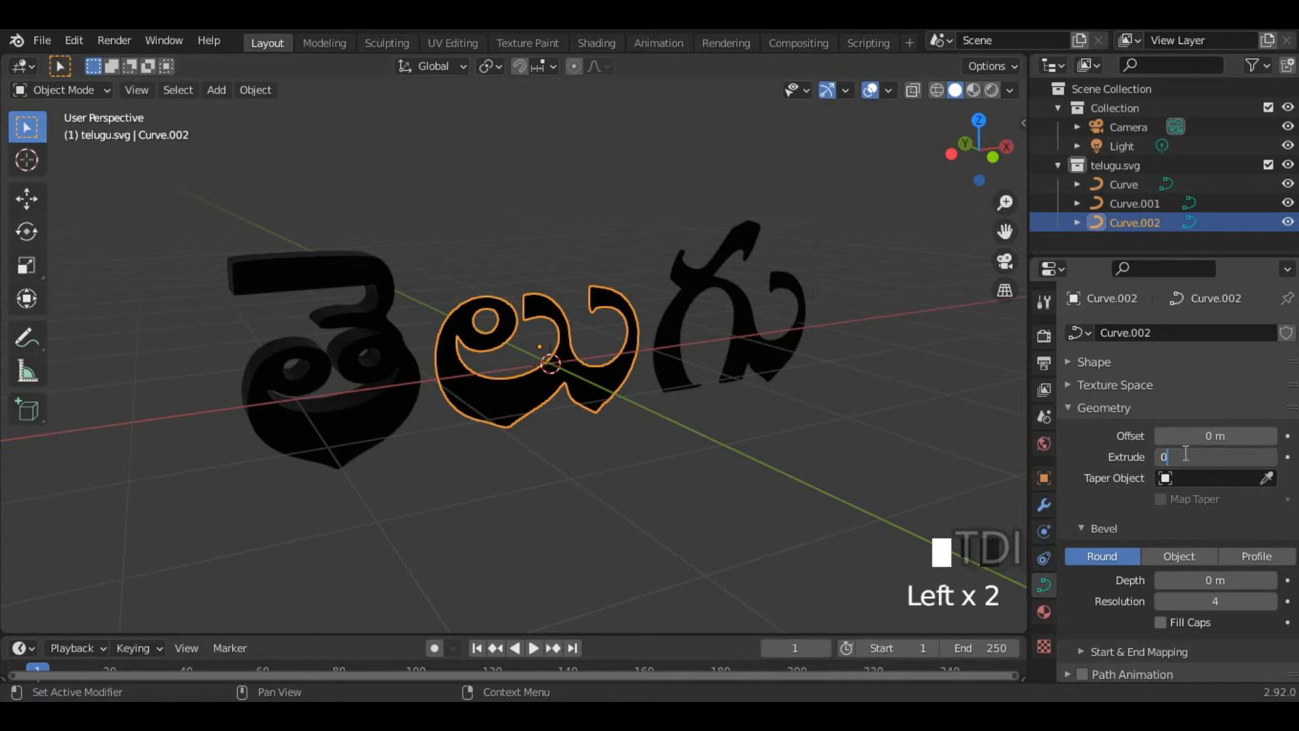
{"action": "type", "text": "0"}
{"action": "key", "text": "Return"}
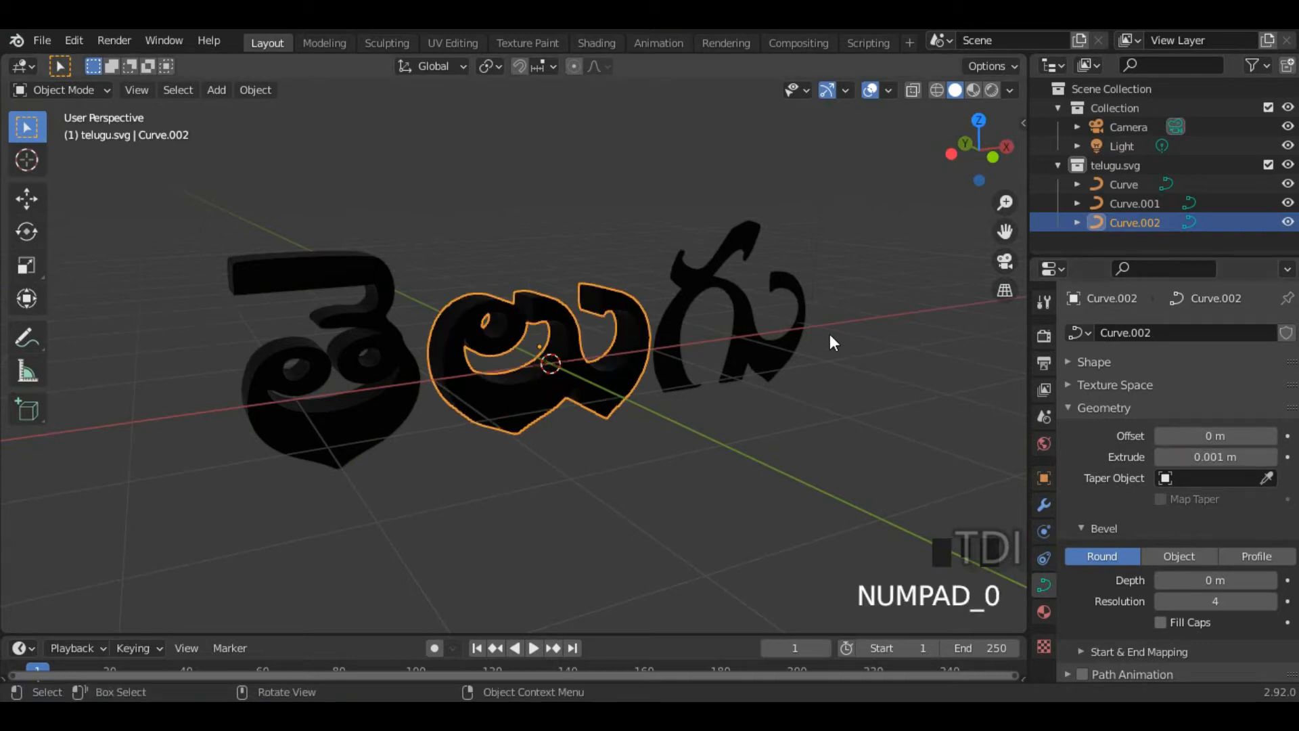
Give the last letter's curve an Extrude value of 0.001 m.
{"action": "left_click", "coordinate": [773, 338]}
{"action": "double_click", "coordinate": [1222, 457]}
{"action": "type", "text": "0.0"}
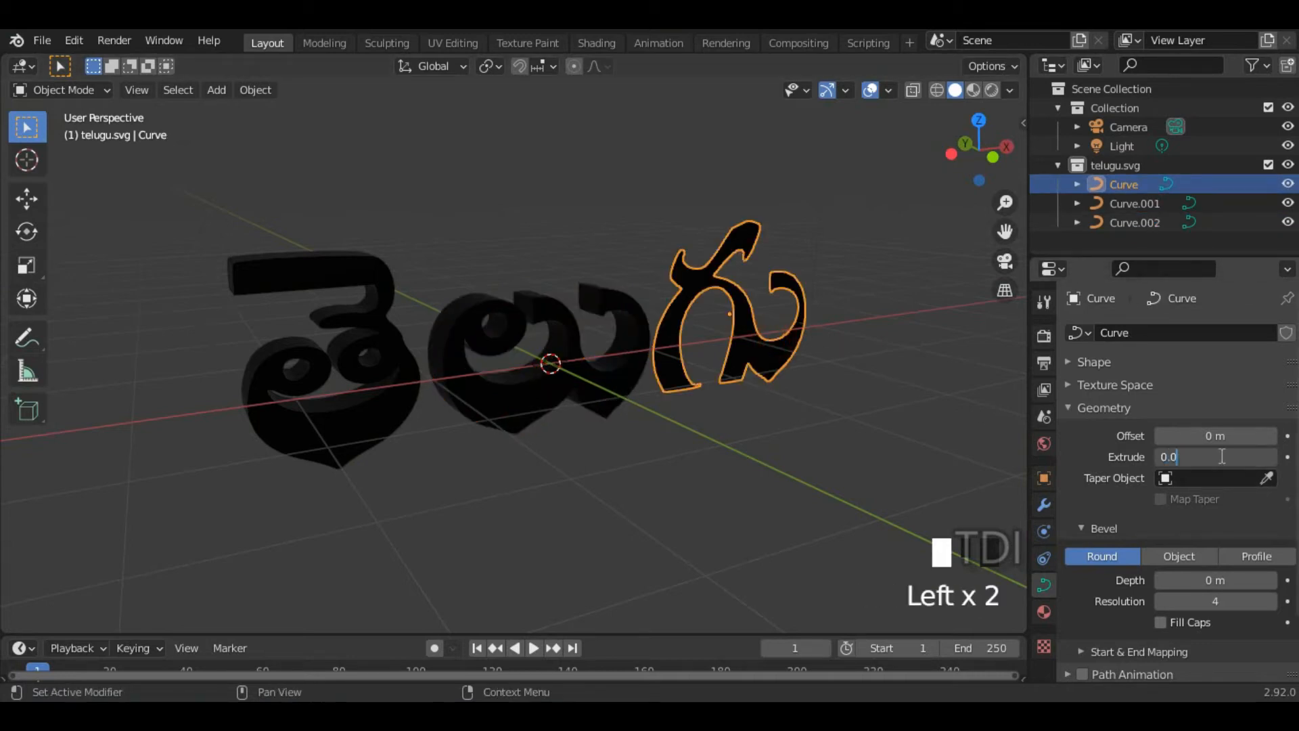
{"action": "type", "text": "01"}
{"action": "key", "text": "Return"}
Deselect the letters and inspect the thickness of the extruded word from several angles.
{"action": "middle_click_drag", "start_coordinate": [778, 420], "coordinate": [792, 397]}
{"action": "left_click", "coordinate": [817, 390]}
{"action": "scroll", "coordinate": [804, 412], "scroll_direction": "up", "scroll_amount": 2}
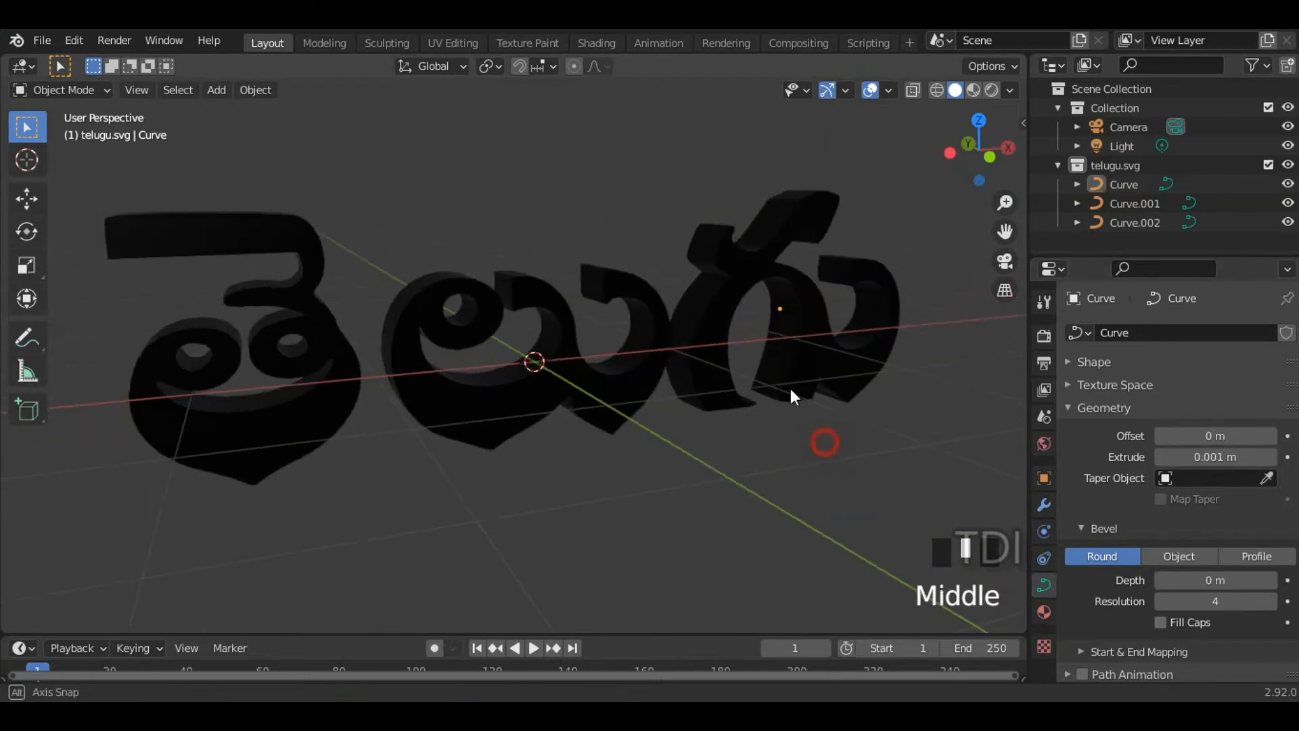
{"action": "left_click", "coordinate": [870, 91]}
{"action": "scroll", "coordinate": [724, 297], "scroll_direction": "down", "scroll_amount": 4}
{"action": "middle_click_drag", "start_coordinate": [709, 377], "coordinate": [774, 359]}
{"action": "scroll", "coordinate": [742, 371], "scroll_direction": "up", "scroll_amount": 2}
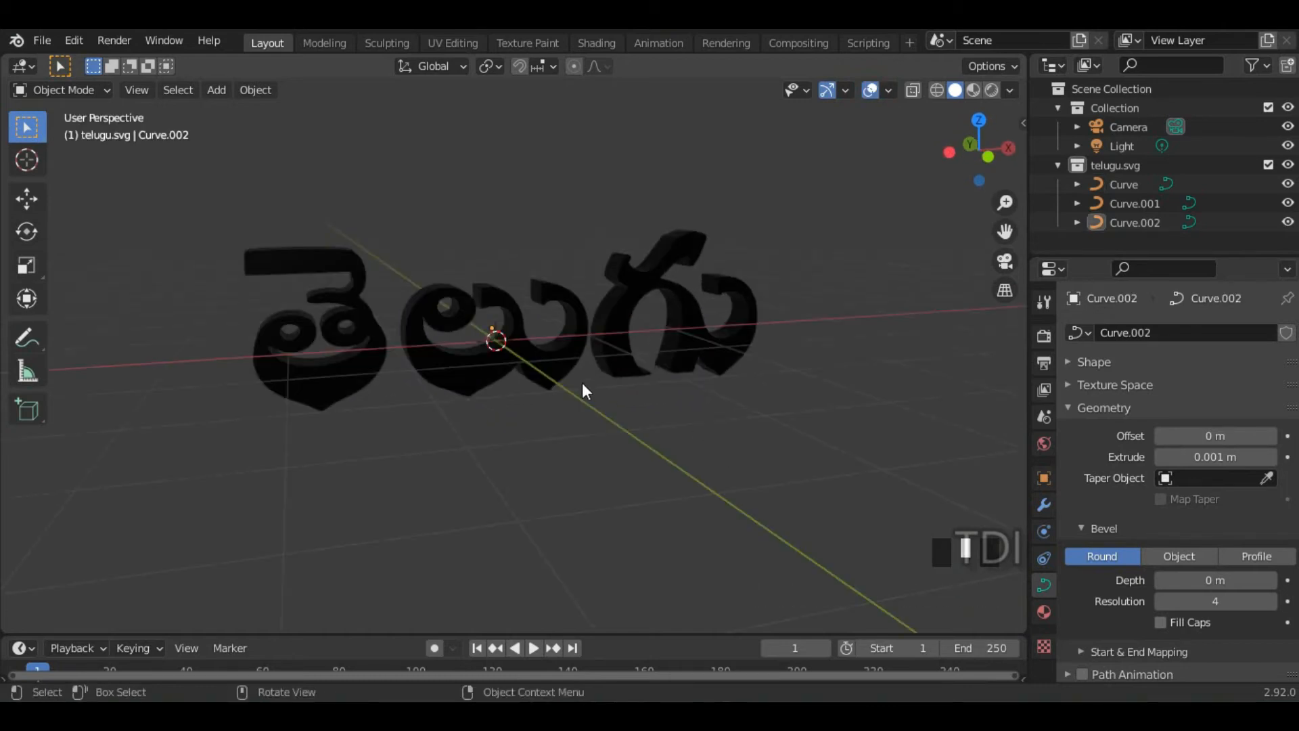
{"action": "left_click", "coordinate": [443, 370]}
{"action": "left_click", "coordinate": [338, 377]}
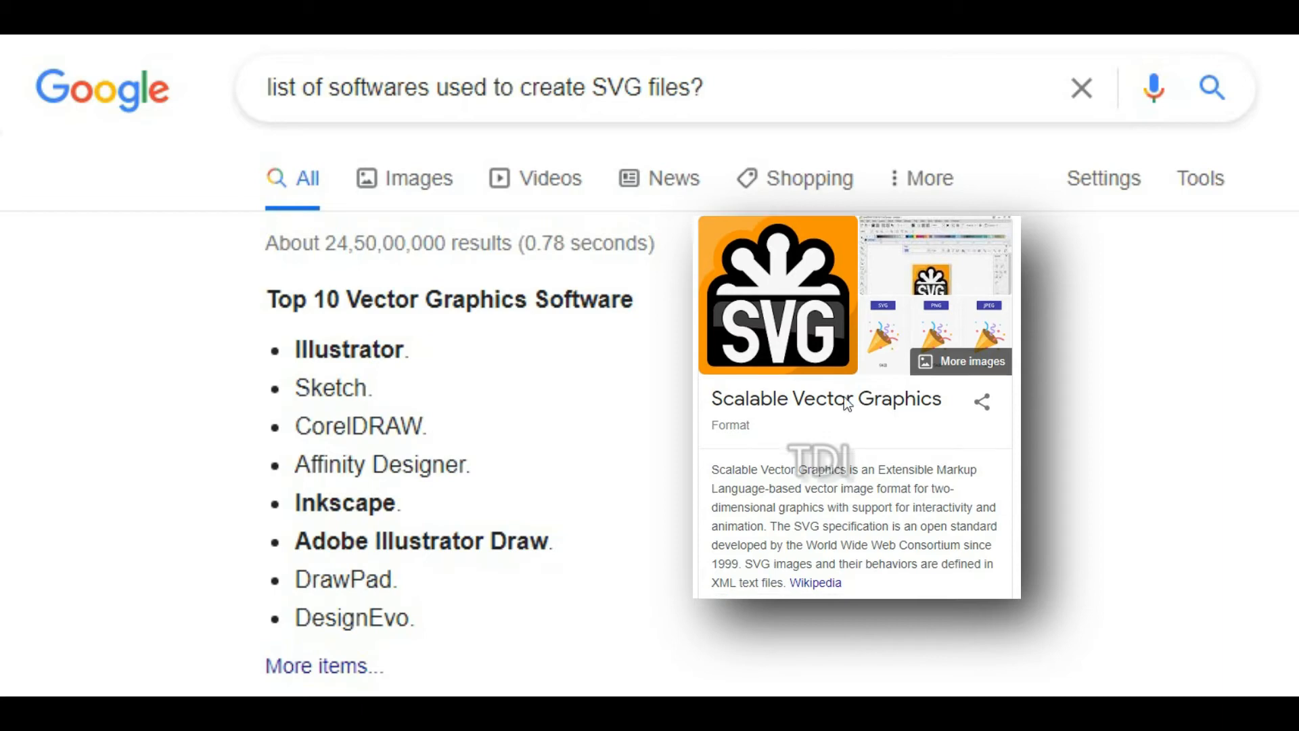
{"action": "scroll", "coordinate": [843, 397], "scroll_direction": "down", "scroll_amount": 1}
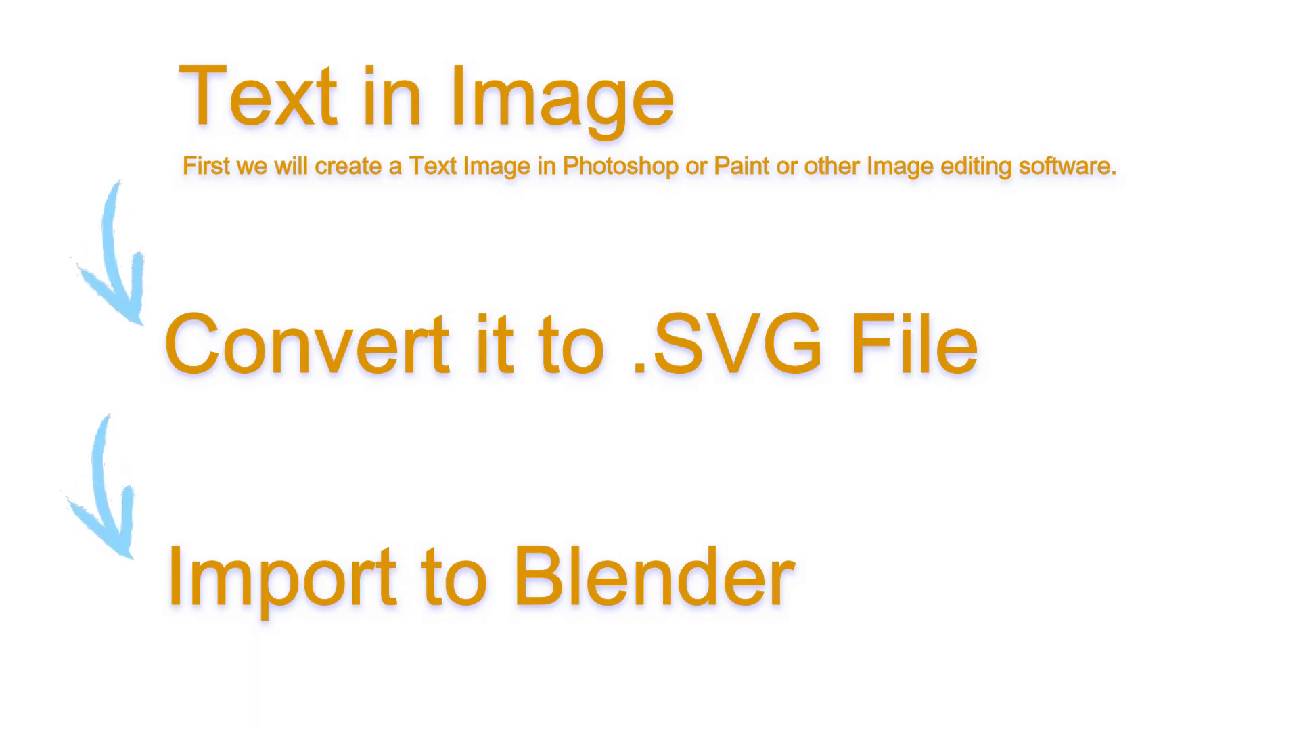
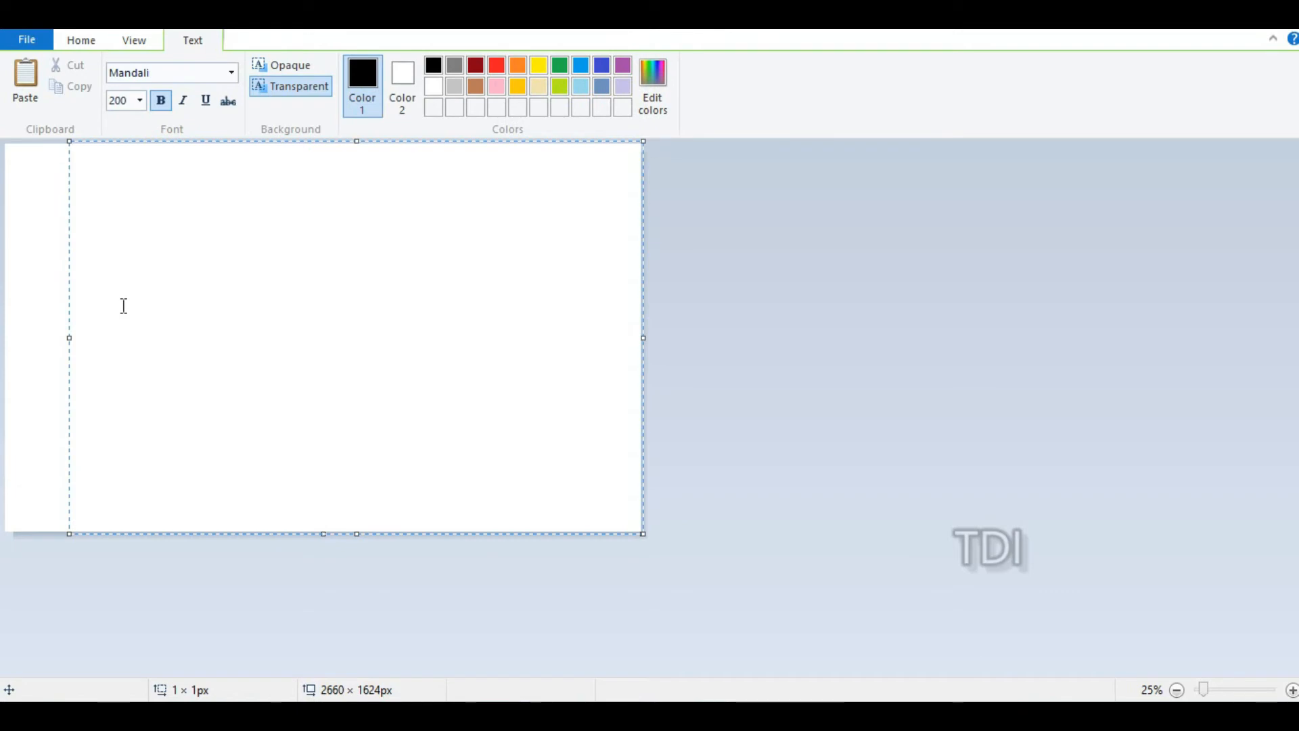
In Paint, enter the word తెలుగు in the text box and set its font size to 400.
{"action": "type", "text": "తెలుగు"}
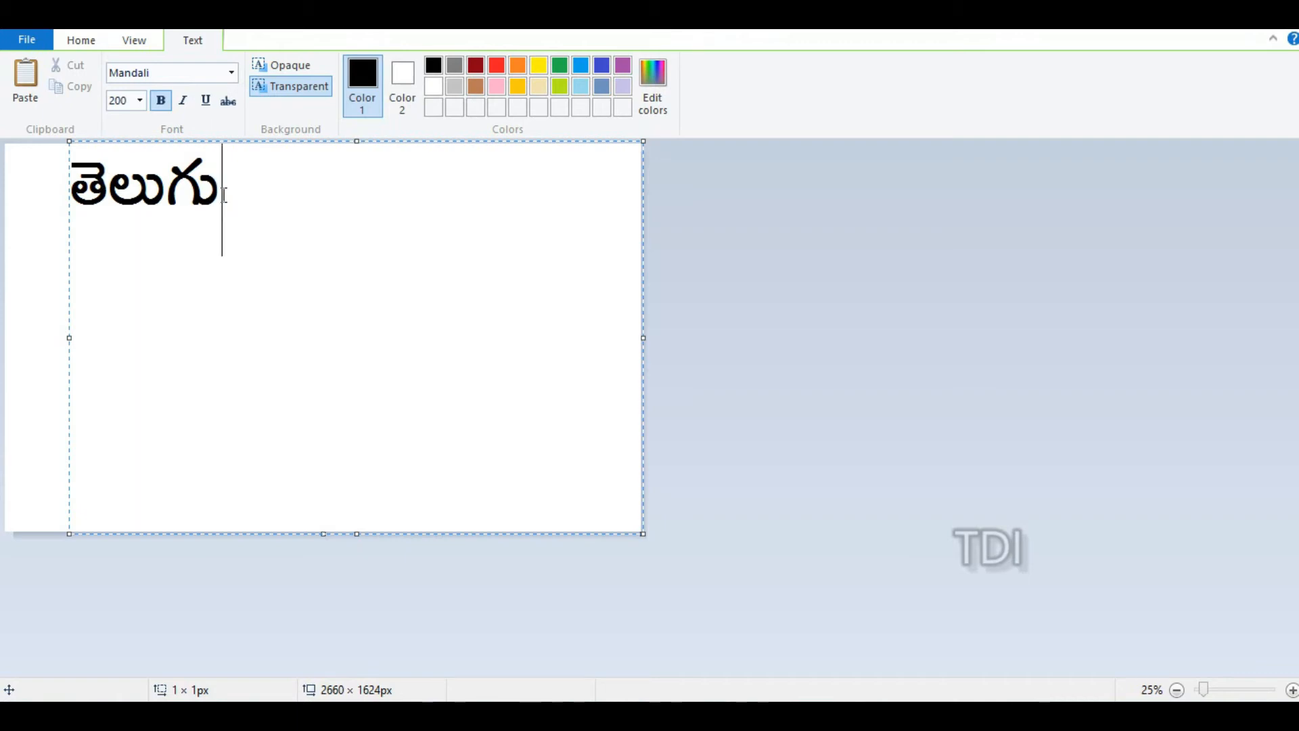
{"action": "left_click", "coordinate": [141, 101]}
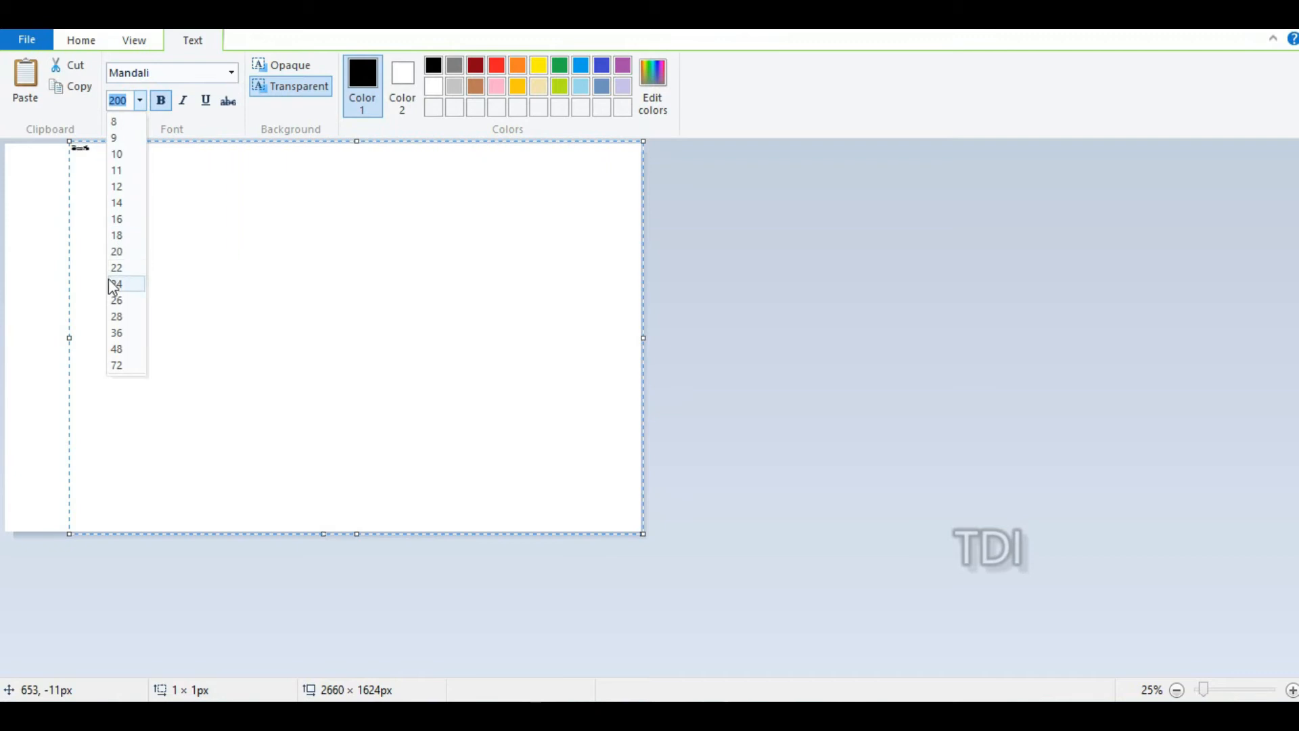
{"action": "left_click", "coordinate": [127, 99]}
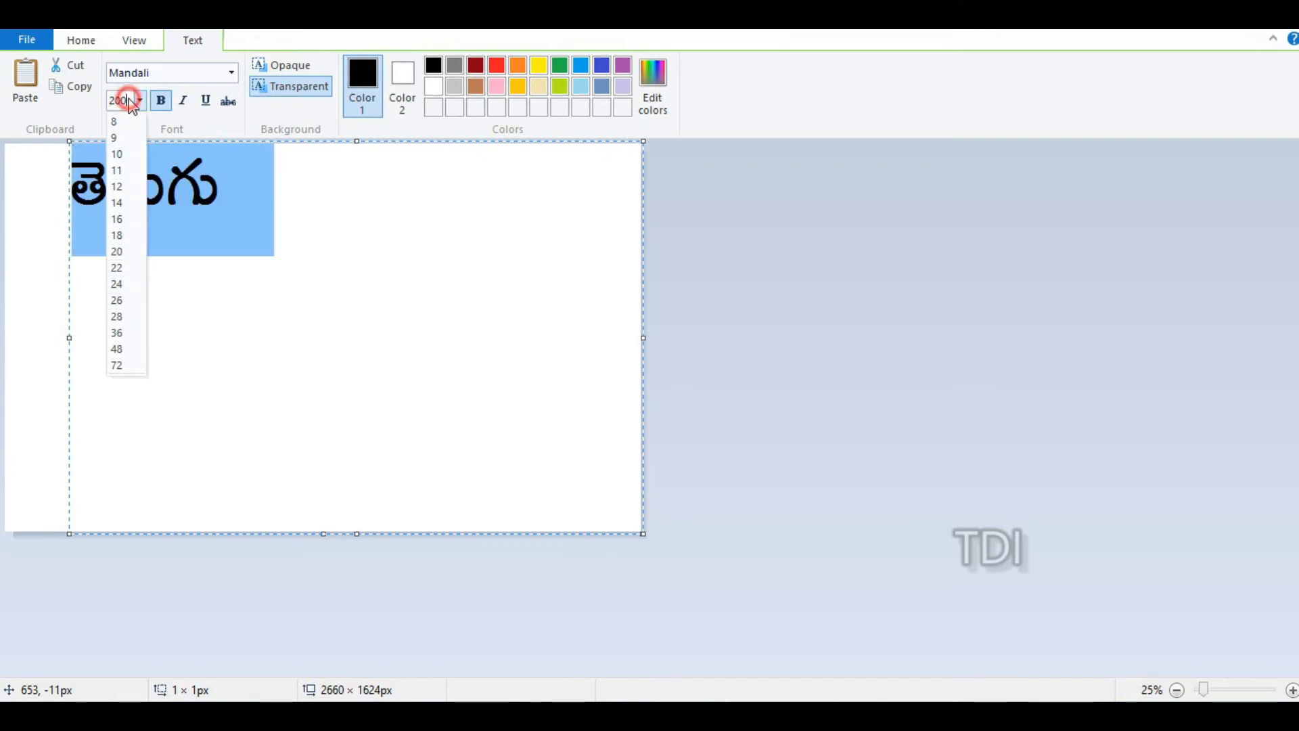
{"action": "key", "text": "BackSpace"}
{"action": "key", "text": "BackSpace"}
{"action": "key", "text": "BackSpace"}
{"action": "type", "text": "400"}
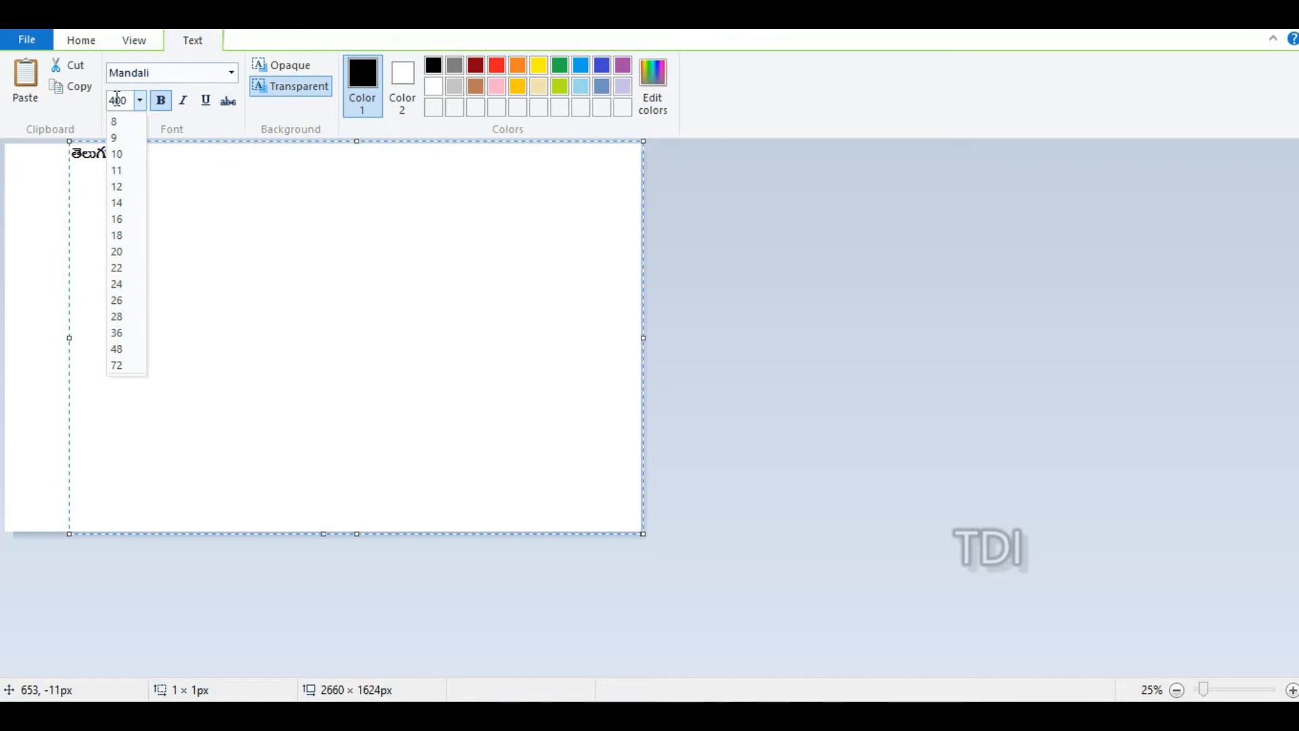
{"action": "key", "text": "Return"}
Enlarge the Telugu text to font size 800 and shift its text box closer to the canvas's left edge.
{"action": "left_click", "coordinate": [117, 100]}
{"action": "type", "text": "800"}
{"action": "key", "text": "Return"}
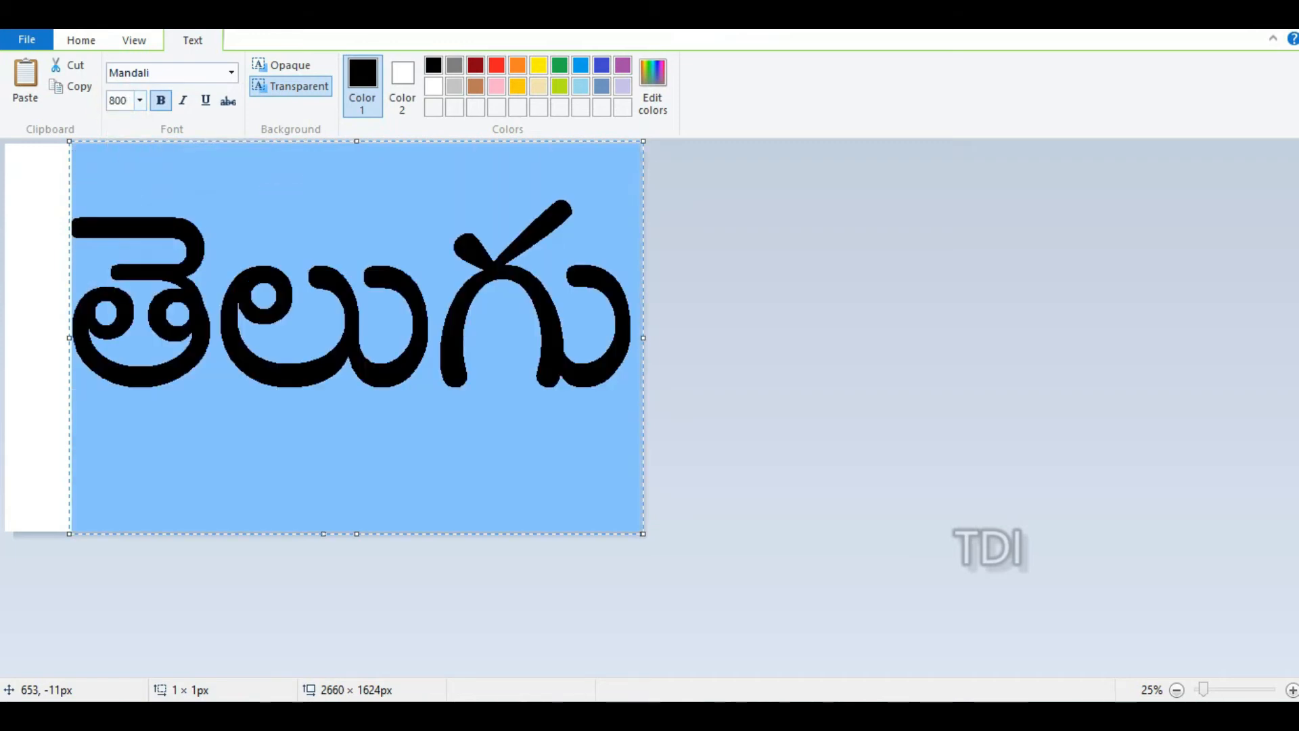
{"action": "left_click_drag", "start_coordinate": [644, 298], "coordinate": [604, 298]}
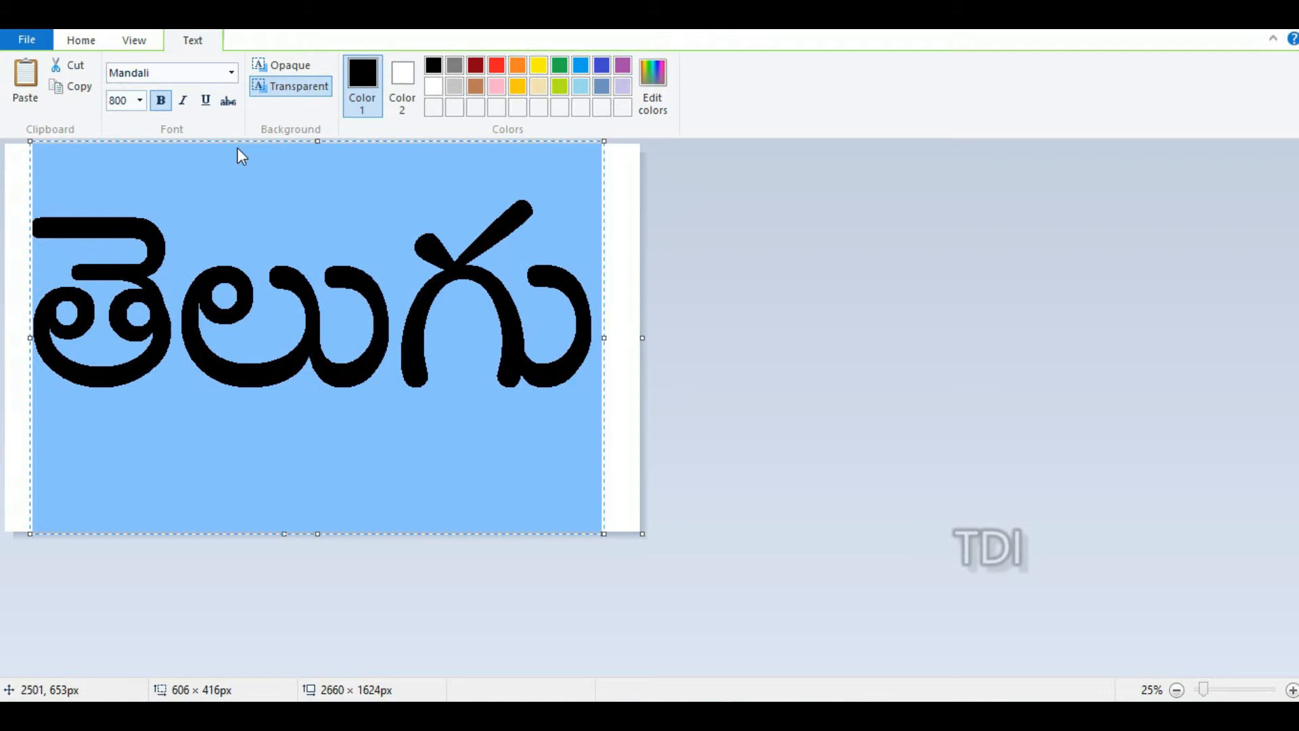
Change the Telugu text's font to NTR and set its size to 500.
{"action": "left_click", "coordinate": [169, 73]}
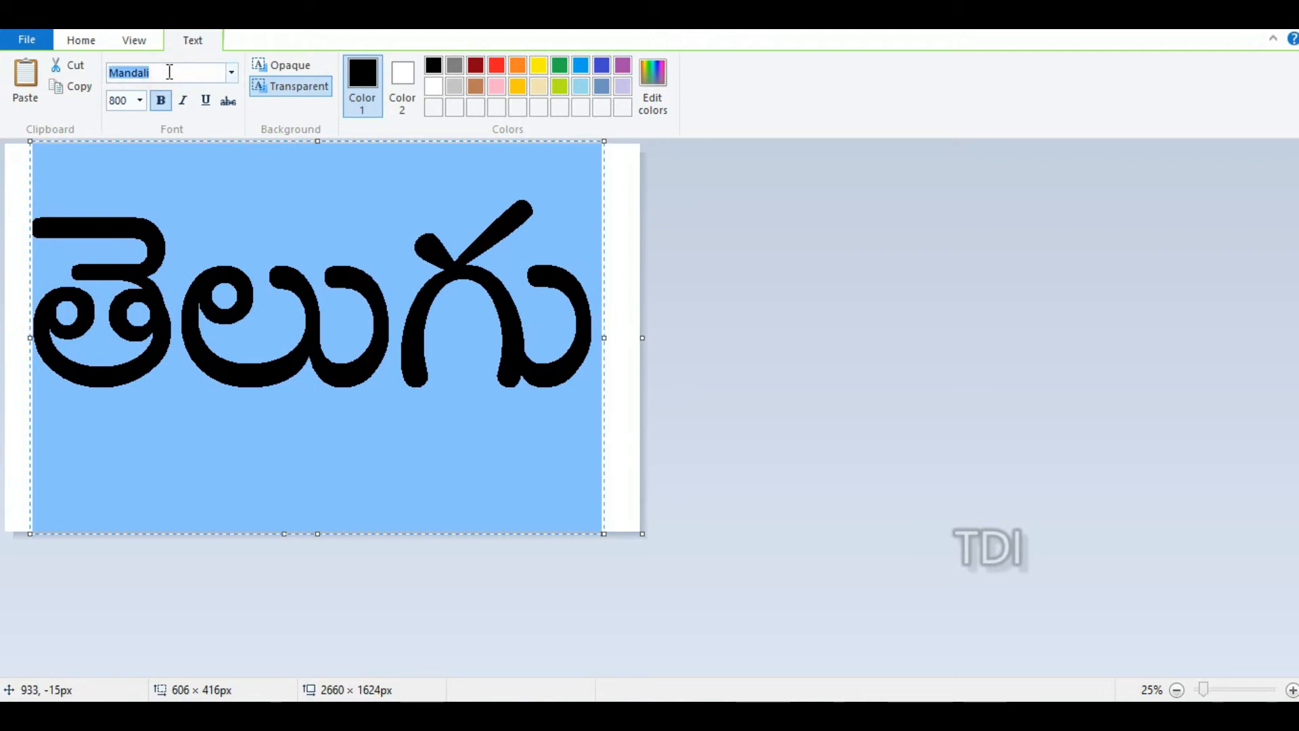
{"action": "type", "text": "NTR"}
{"action": "key", "text": "Return"}
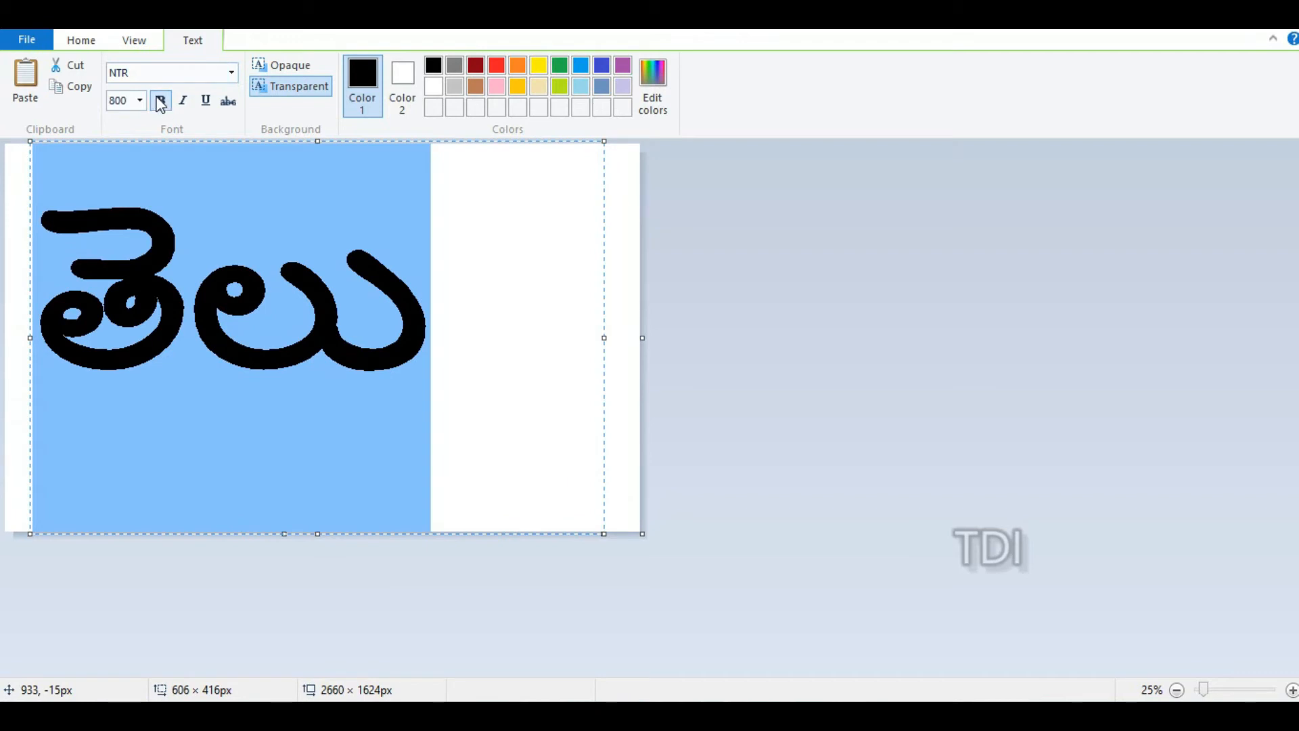
{"action": "left_click", "coordinate": [133, 97]}
{"action": "type", "text": "50"}
{"action": "key", "text": "Return"}
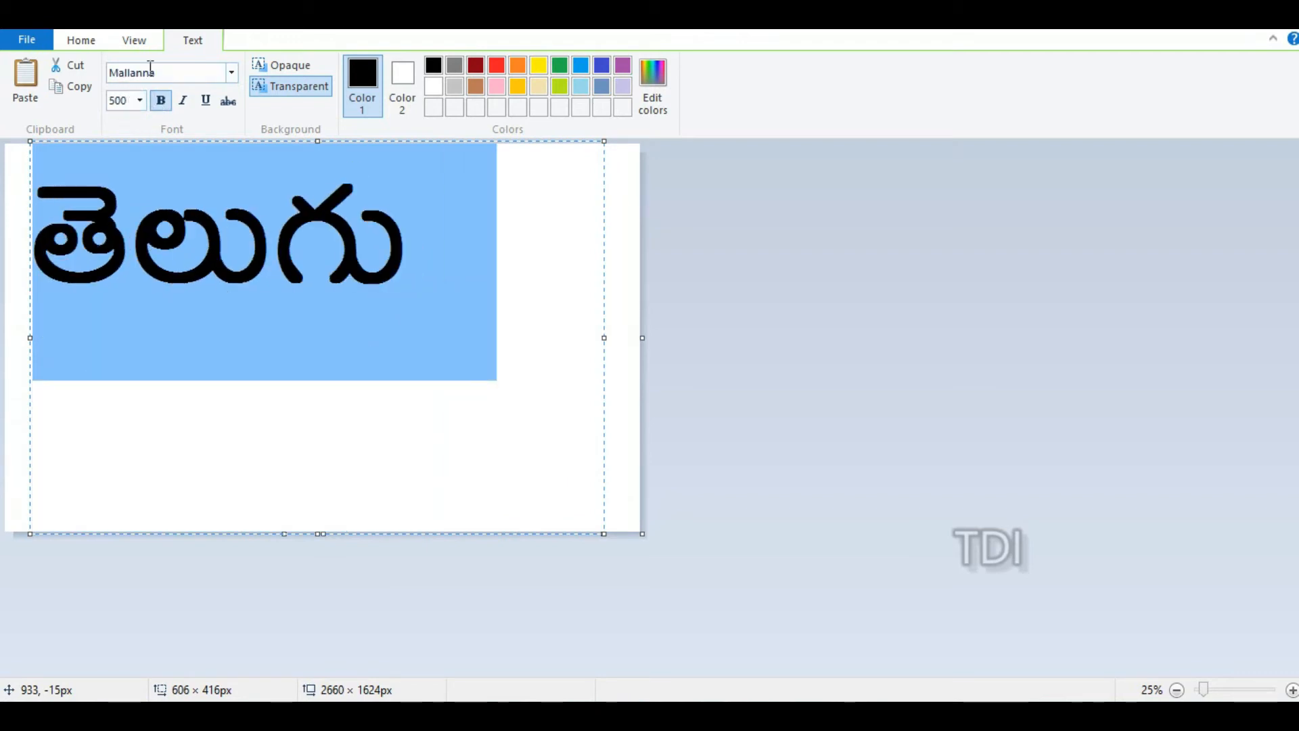
Change the Telugu word's font to Ponnala.
{"action": "left_click", "coordinate": [149, 67]}
{"action": "type", "text": "Ponna"}
{"action": "key", "text": "Return"}
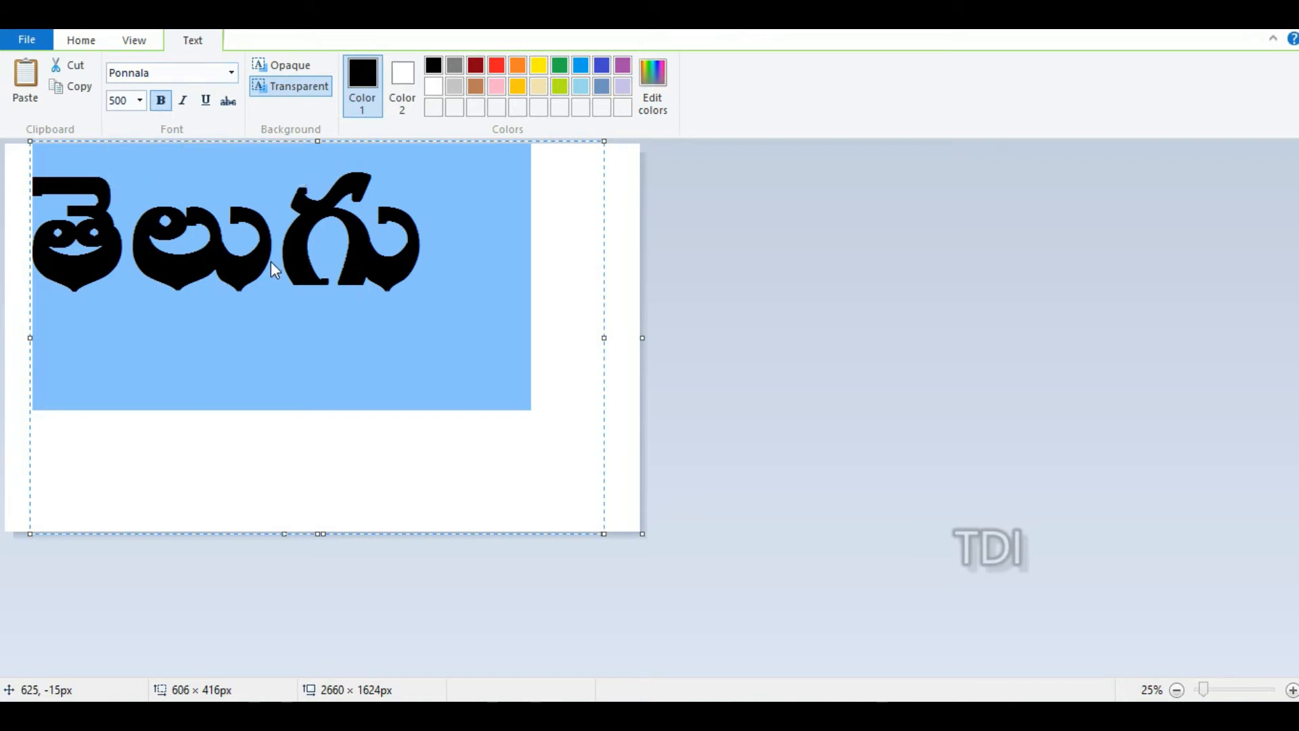
{"action": "left_click", "coordinate": [179, 73]}
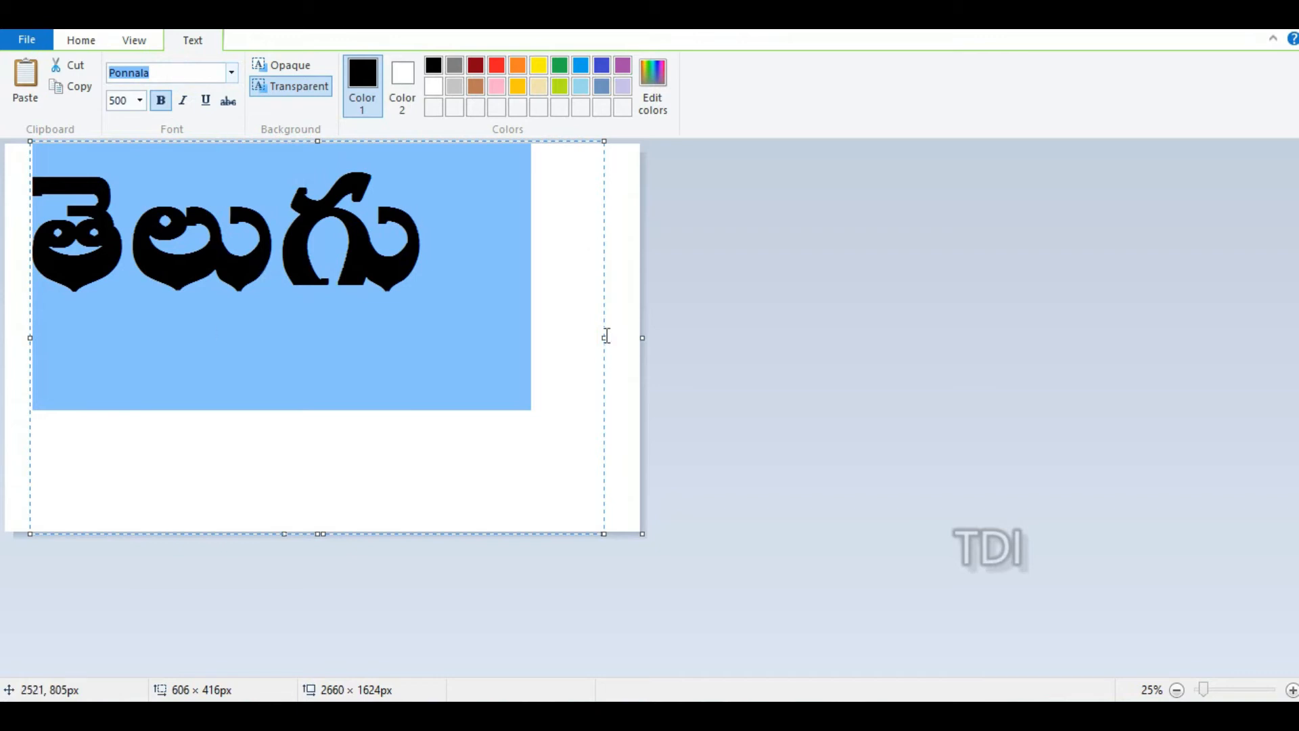
Shrink the text box around the Telugu word and move it down and right, toward the canvas's centre.
{"action": "left_click", "coordinate": [284, 531]}
{"action": "left_click_drag", "start_coordinate": [605, 337], "coordinate": [544, 307]}
{"action": "left_click_drag", "start_coordinate": [462, 141], "coordinate": [524, 228]}
{"action": "left_click_drag", "start_coordinate": [351, 535], "coordinate": [369, 338]}
Save the finished text image to the Desktop as a PNG picture named Telugu tutorial.
{"action": "left_click", "coordinate": [27, 39]}
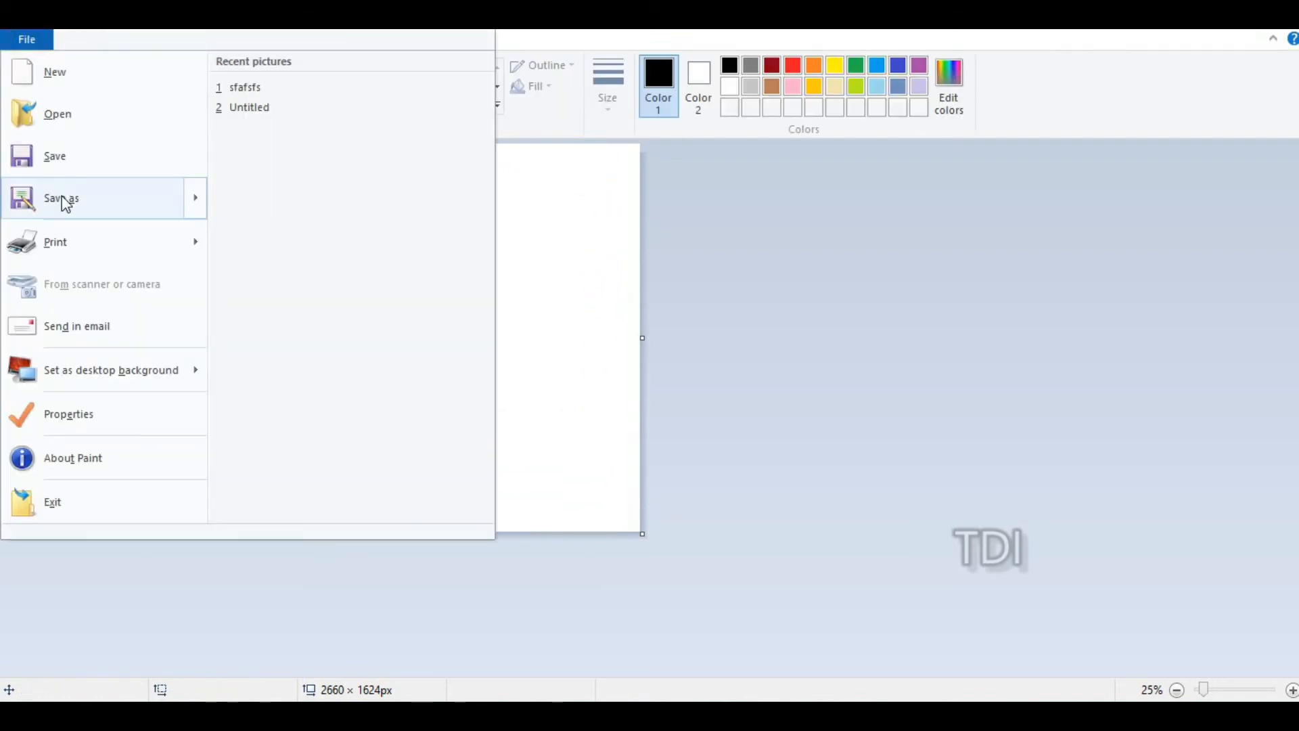
{"action": "mouse_move", "coordinate": [64, 201]}
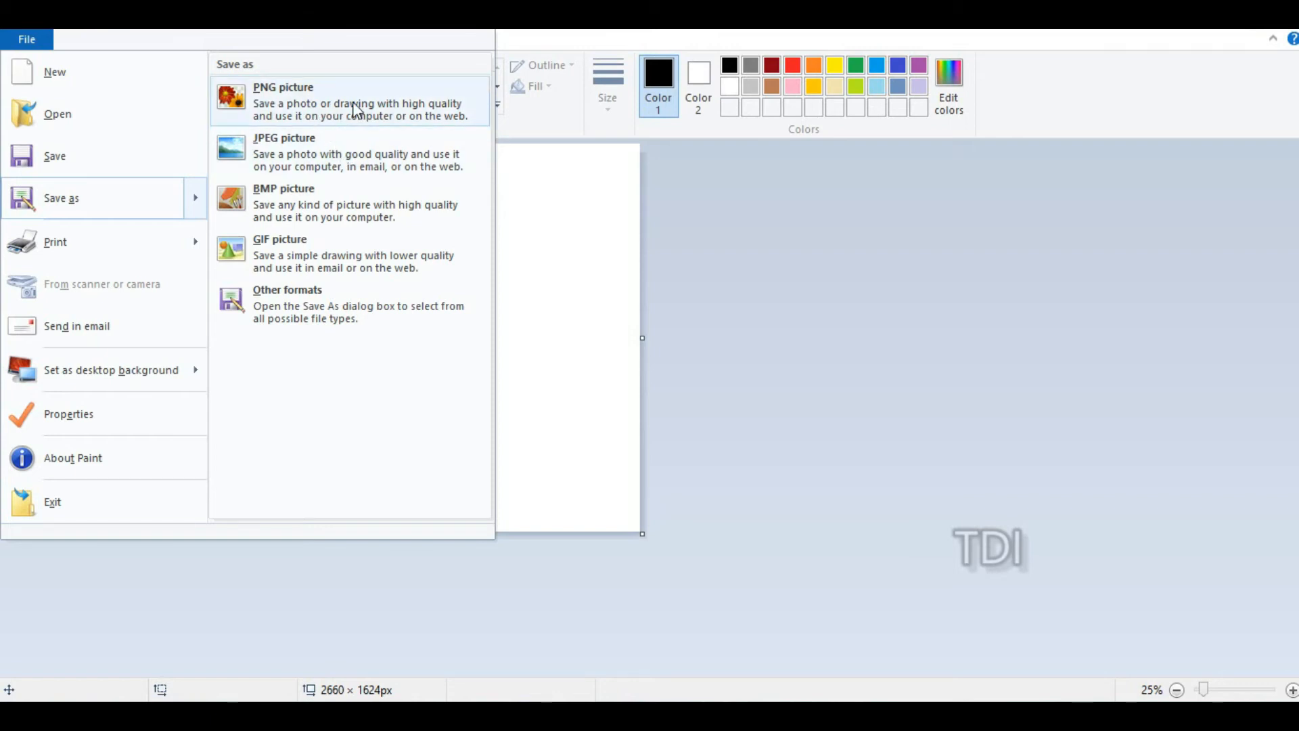
{"action": "left_click", "coordinate": [308, 101]}
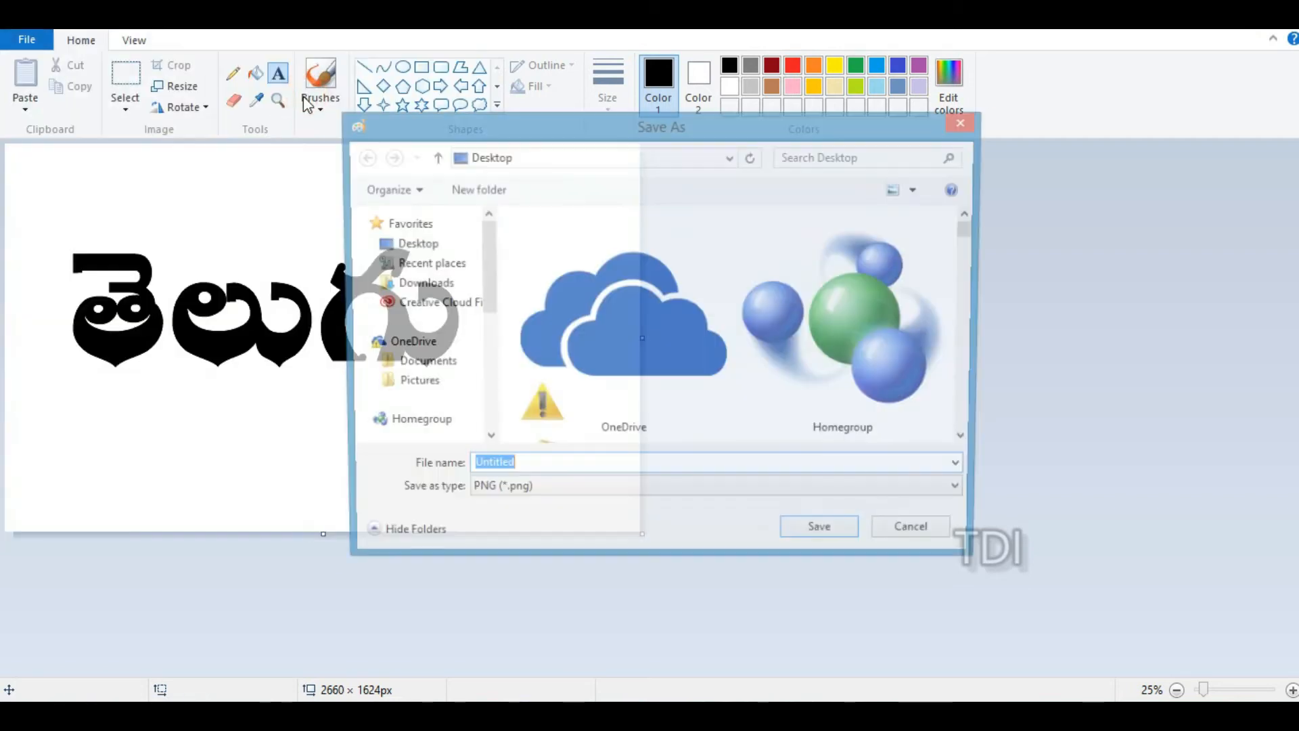
{"action": "left_click", "coordinate": [408, 245]}
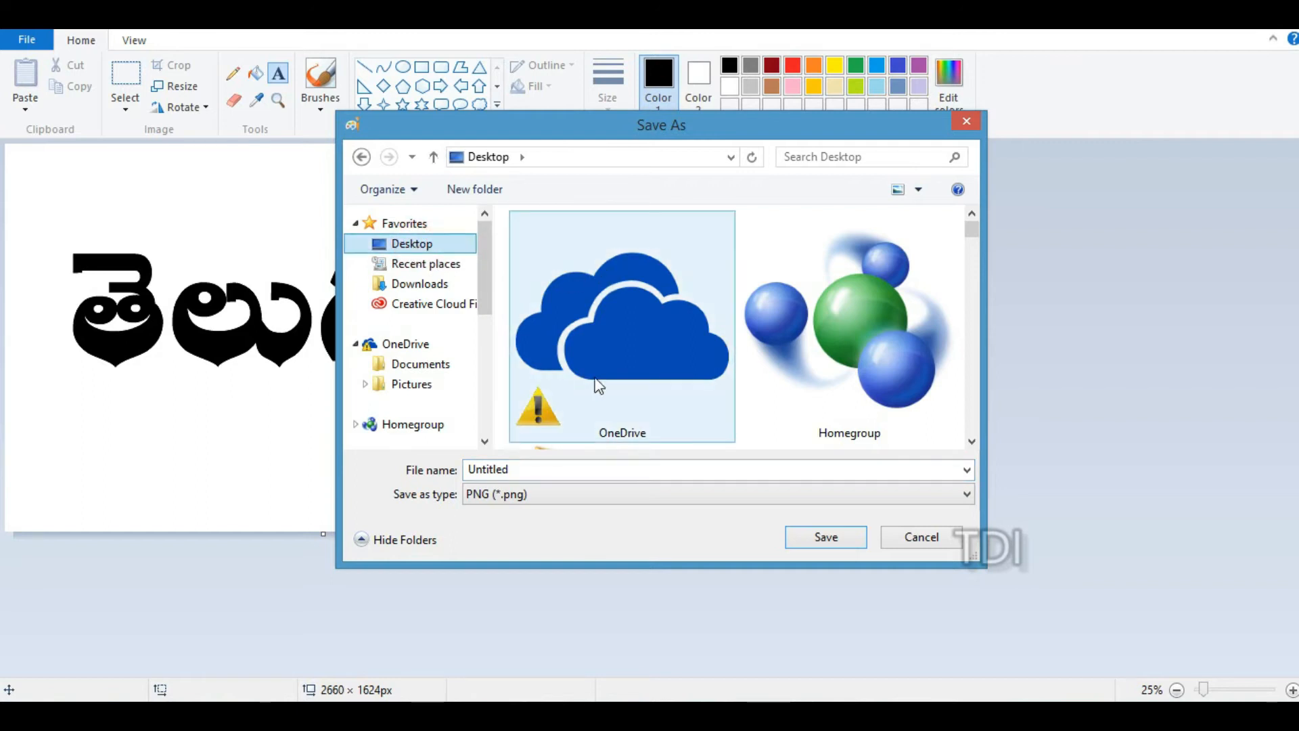
{"action": "left_click", "coordinate": [547, 474]}
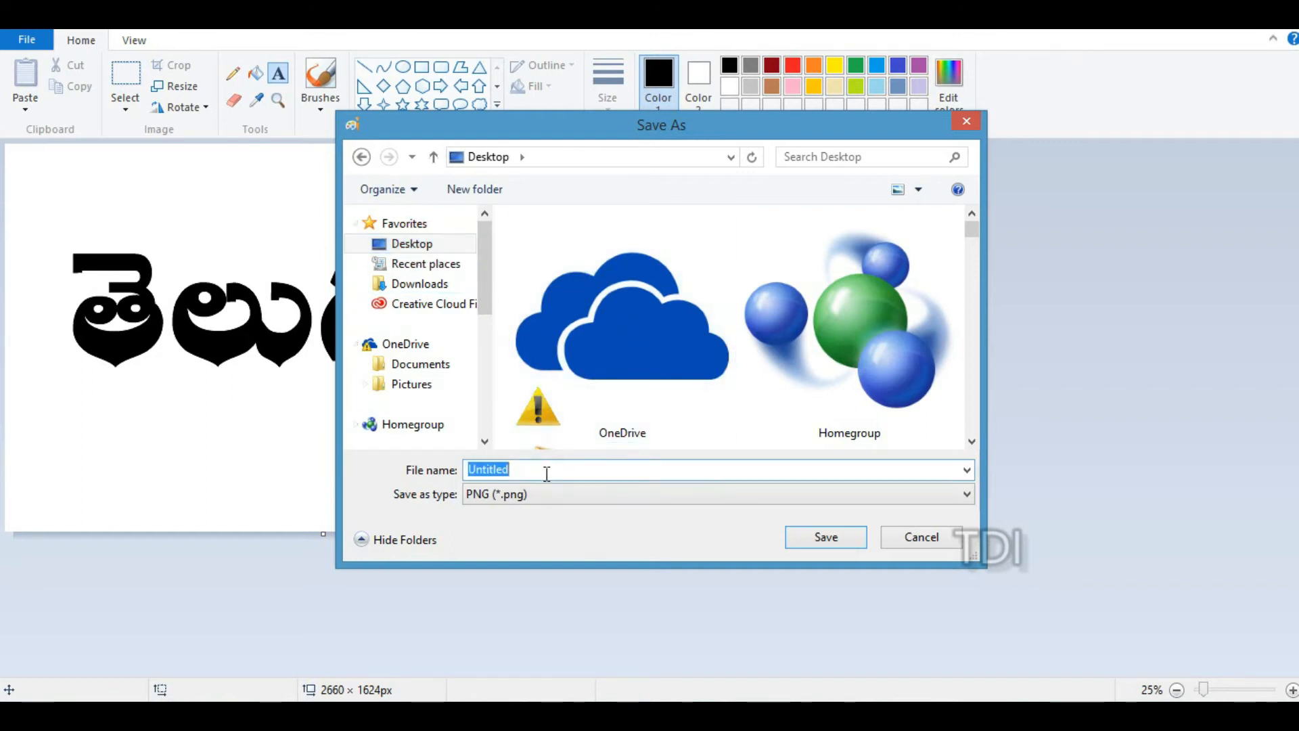
{"action": "type", "text": "b"}
{"action": "key", "text": "BackSpace"}
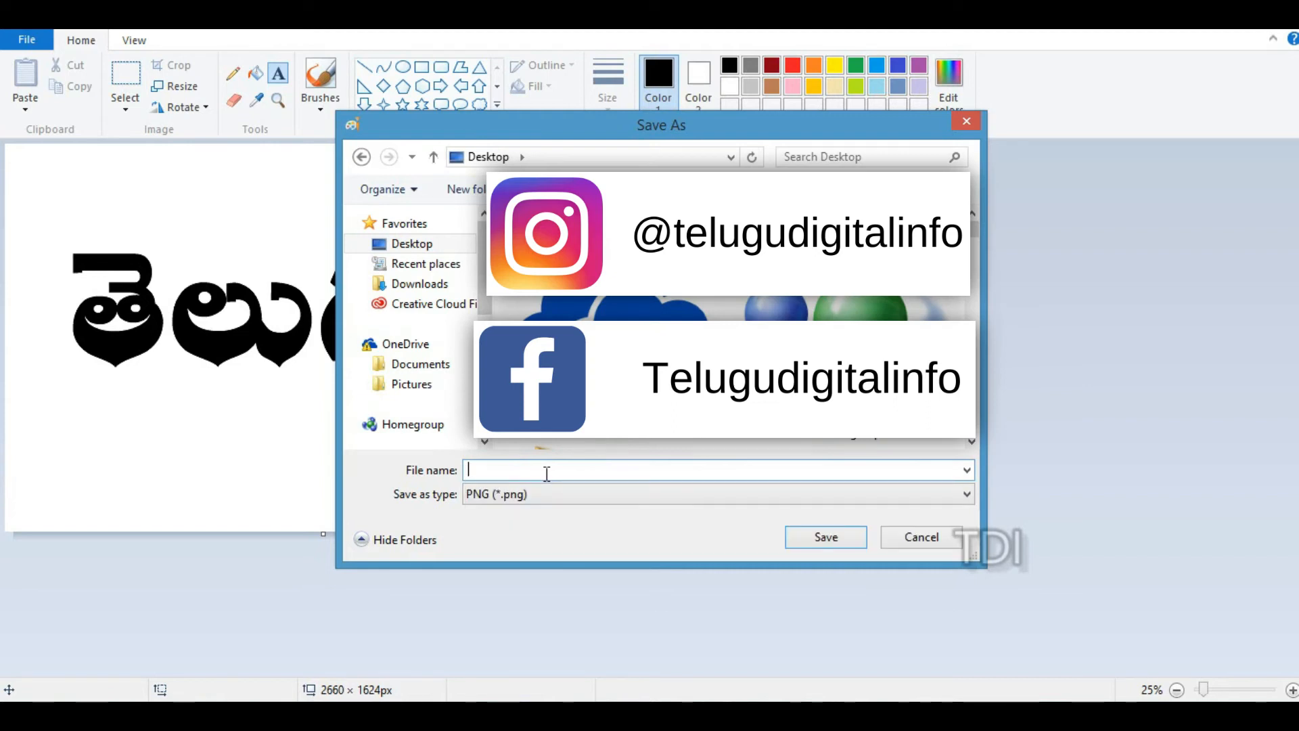
{"action": "type", "text": "Te"}
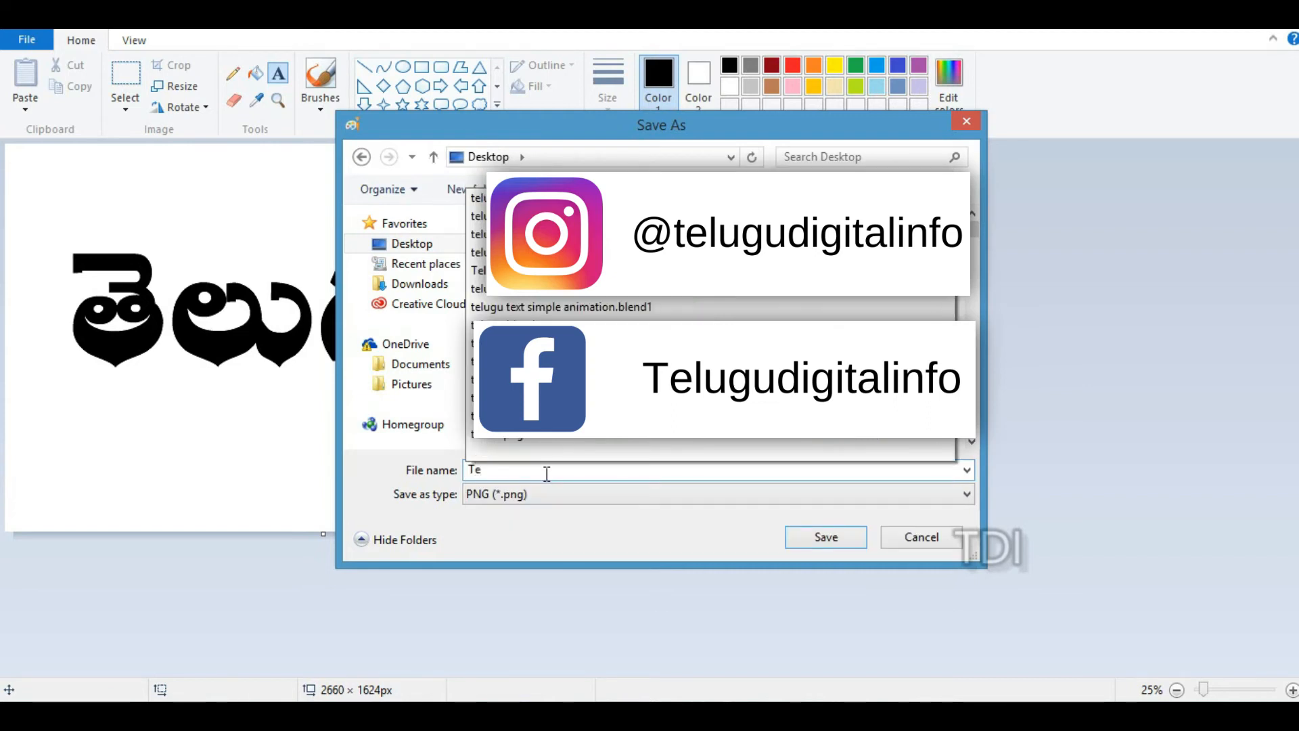
{"action": "type", "text": "lugu "}
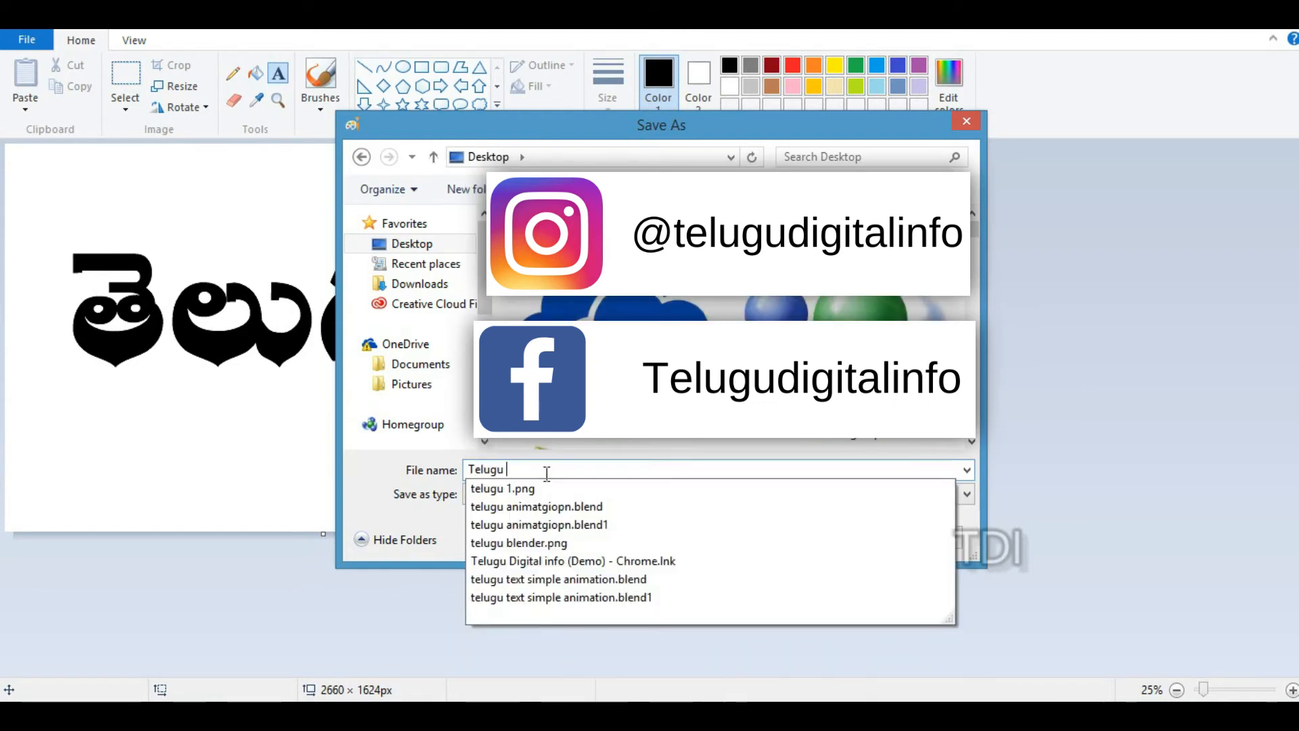
{"action": "type", "text": "tutorial"}
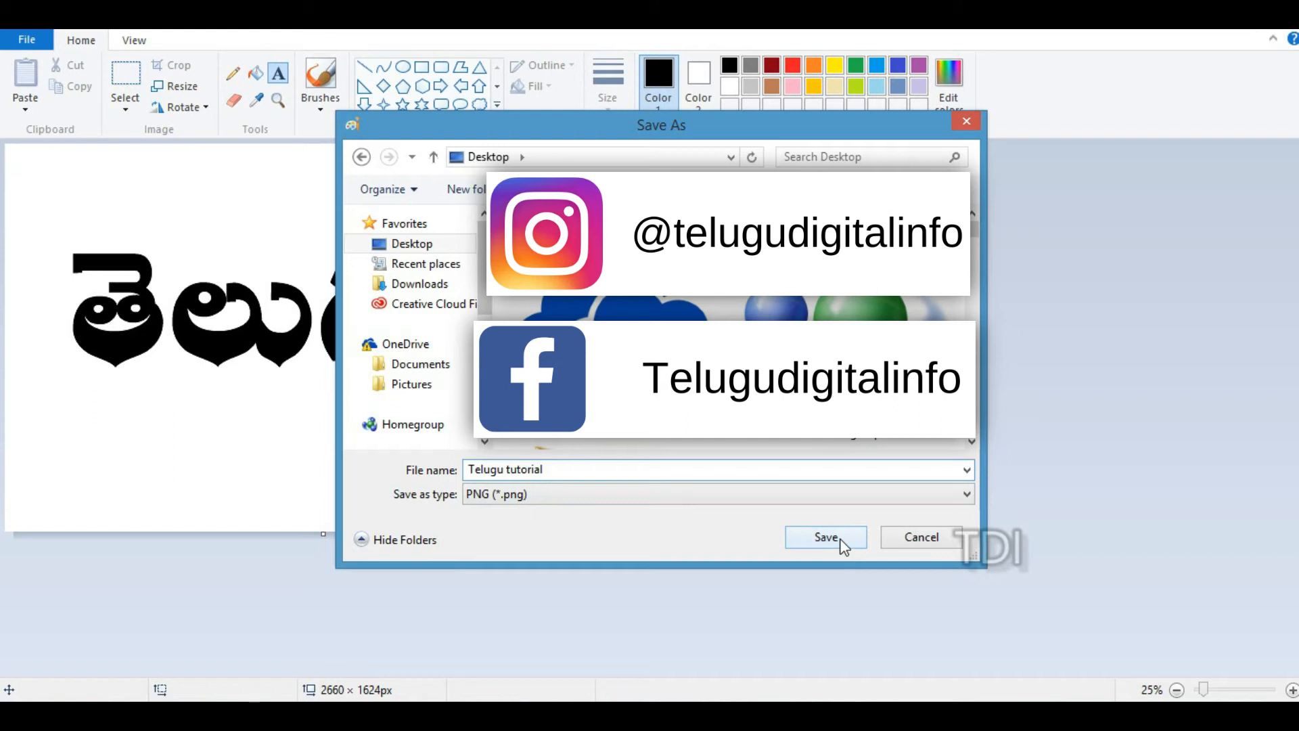
{"action": "left_click", "coordinate": [392, 231]}
{"action": "left_click", "coordinate": [399, 244]}
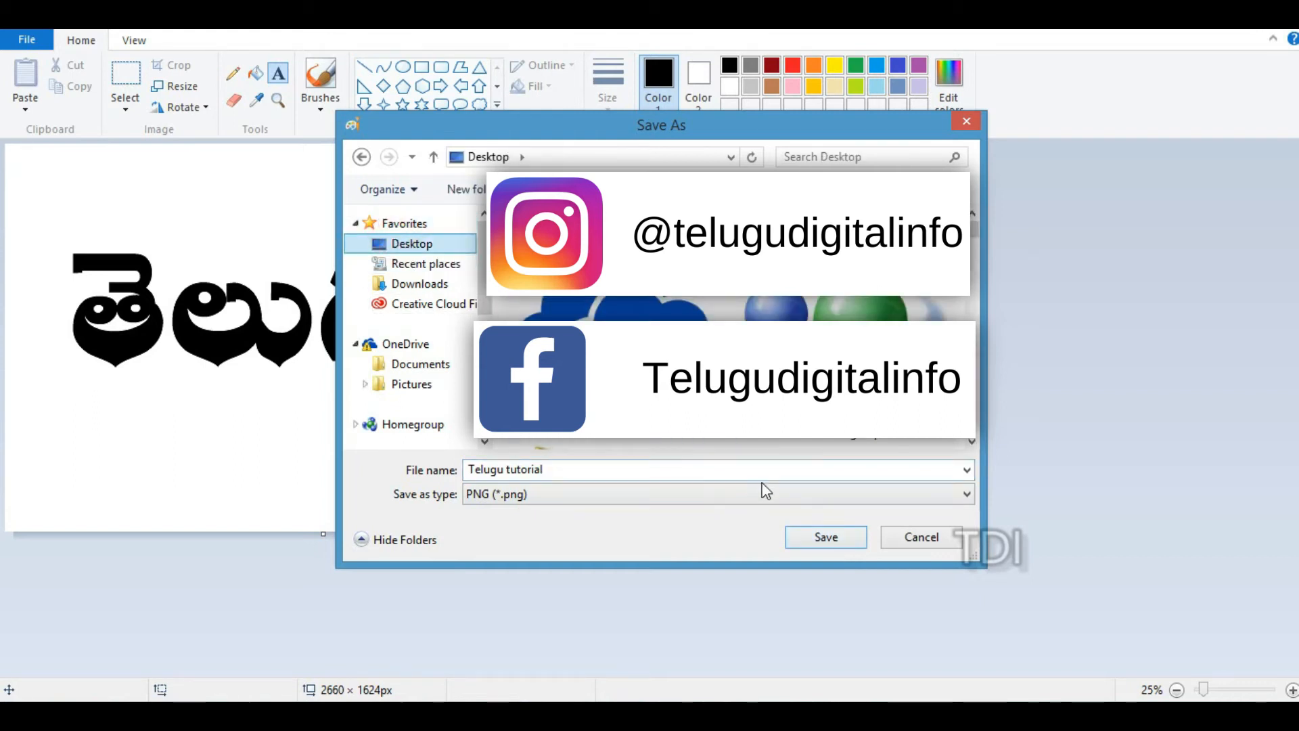
{"action": "left_click", "coordinate": [829, 538]}
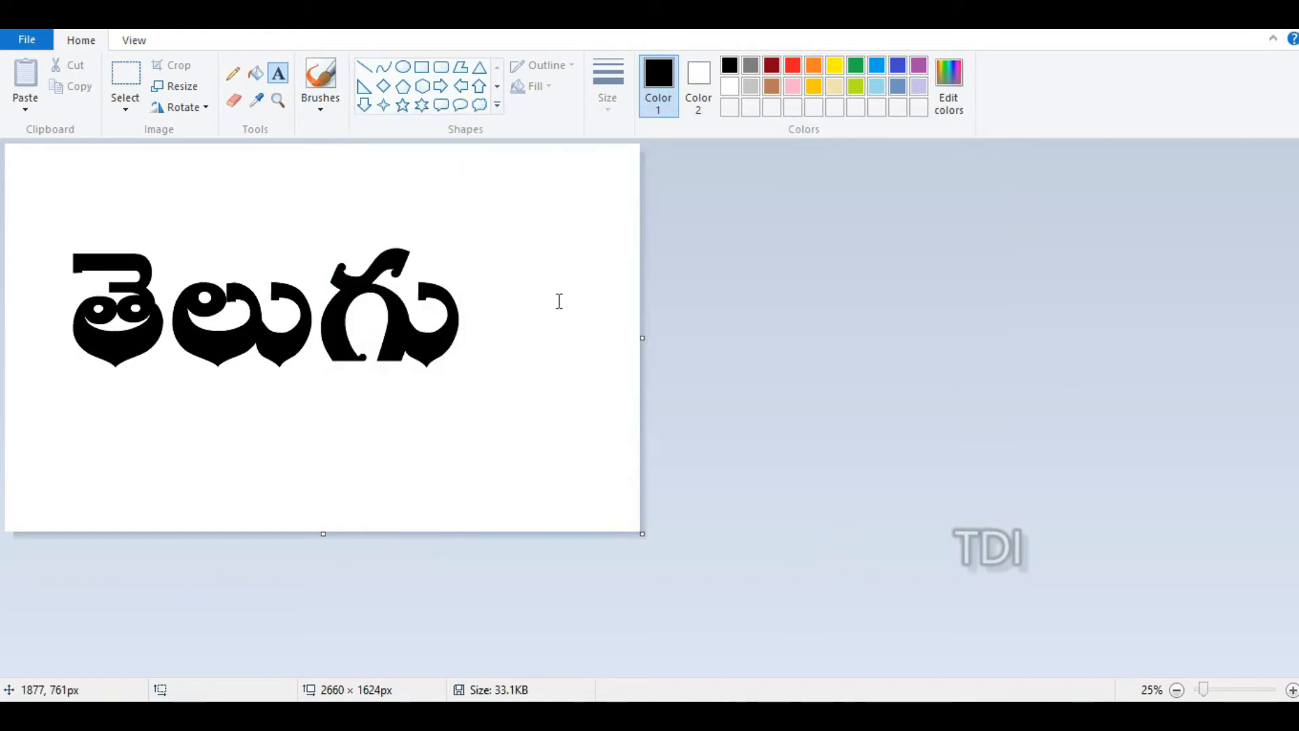
Switch to Photoshop and create a new document from the Photo preset, Landscape 2 x 3 at 300 pixels/inch.
{"action": "mouse_move", "coordinate": [1298, 701]}
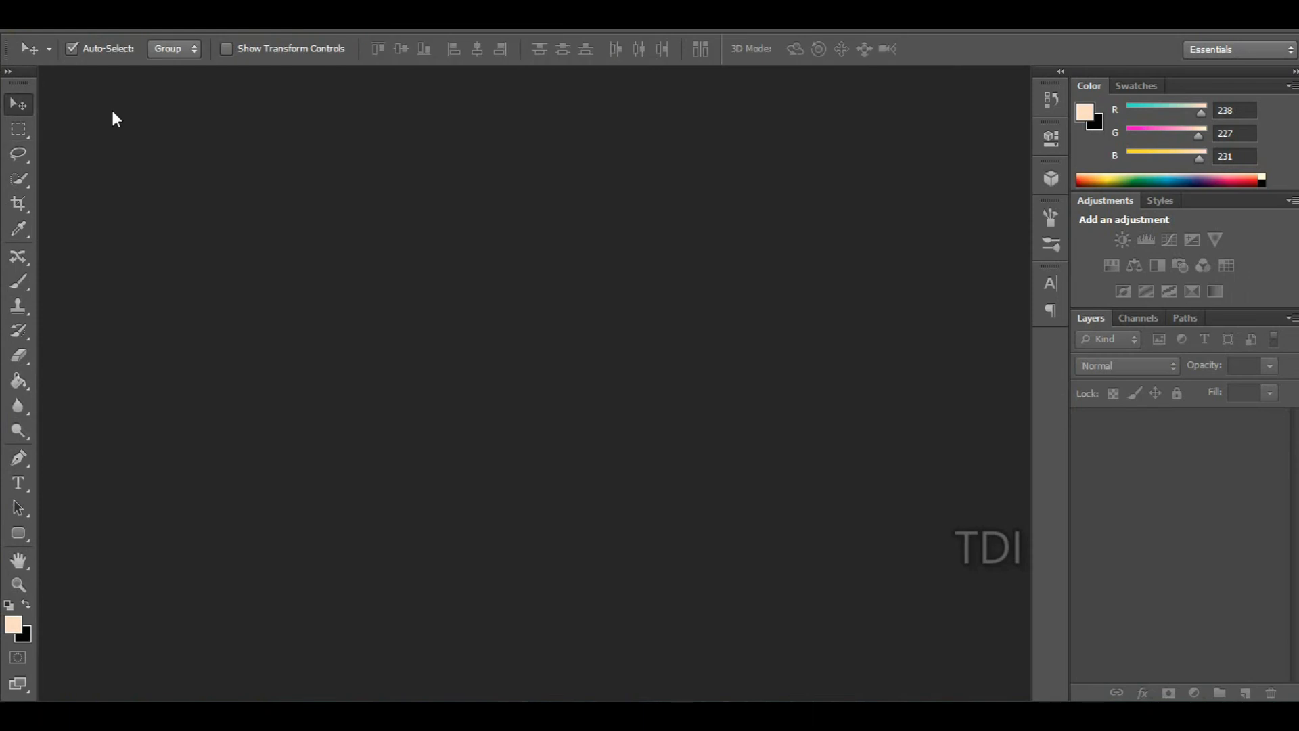
{"action": "left_click", "coordinate": [54, 23]}
{"action": "left_click", "coordinate": [77, 41]}
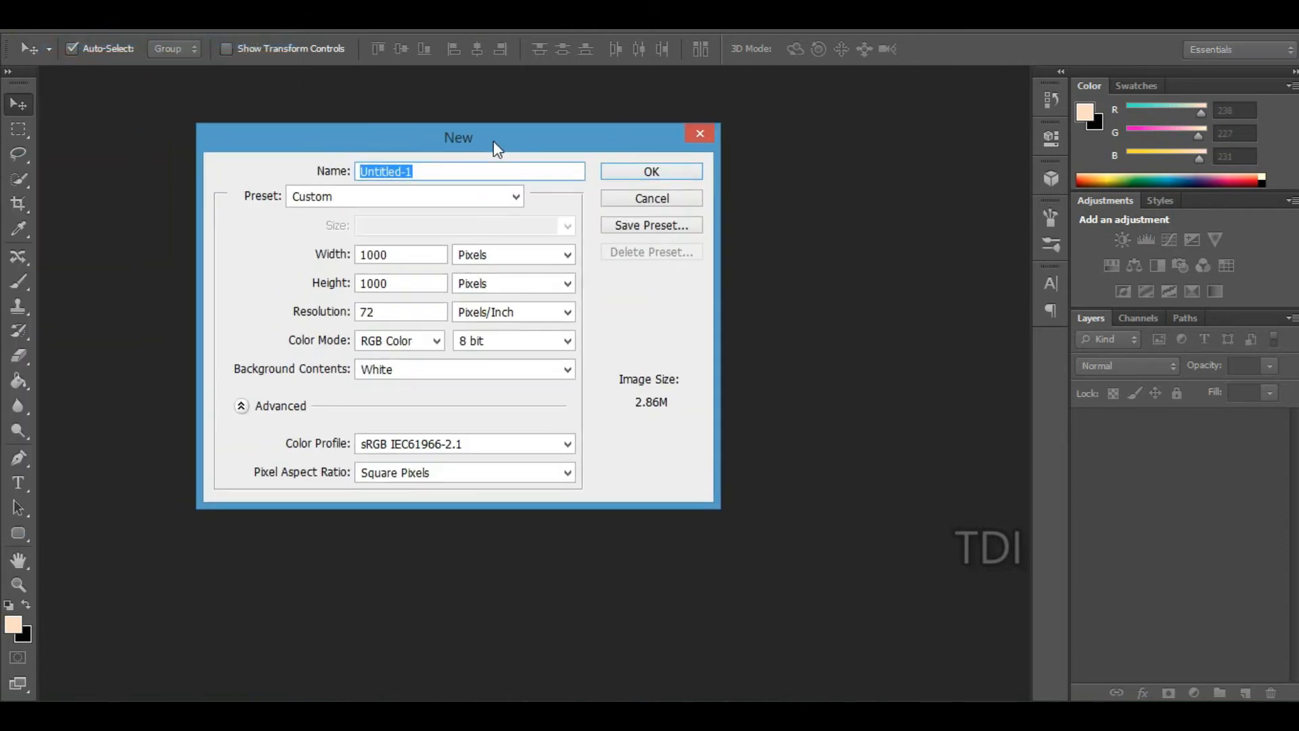
{"action": "left_click", "coordinate": [440, 197]}
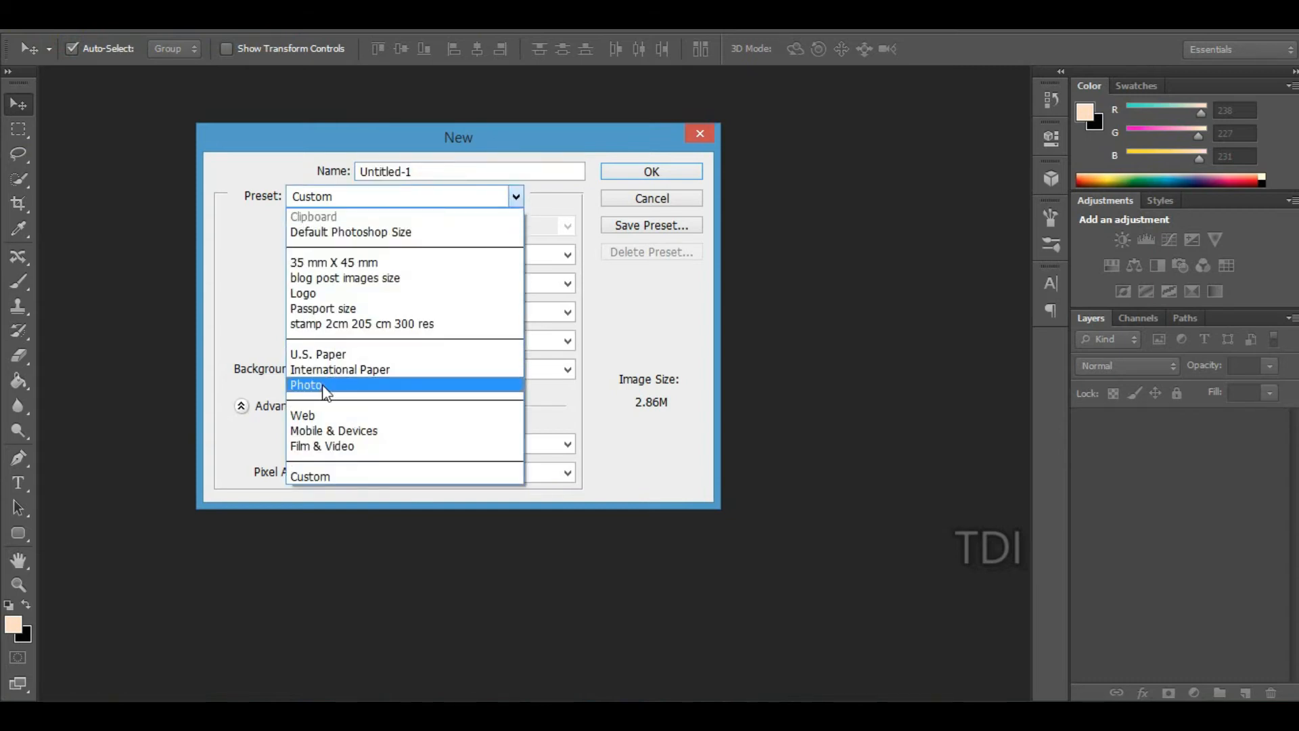
{"action": "left_click", "coordinate": [323, 385]}
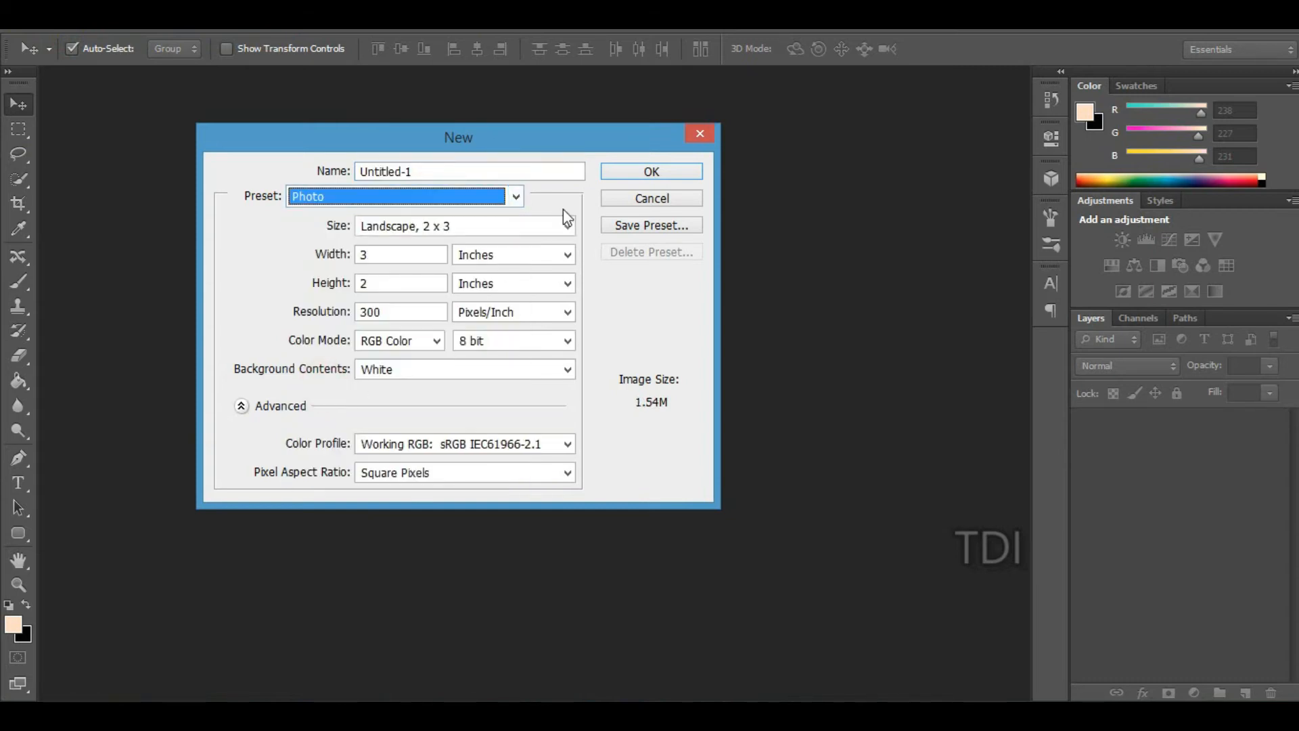
{"action": "left_click", "coordinate": [661, 173]}
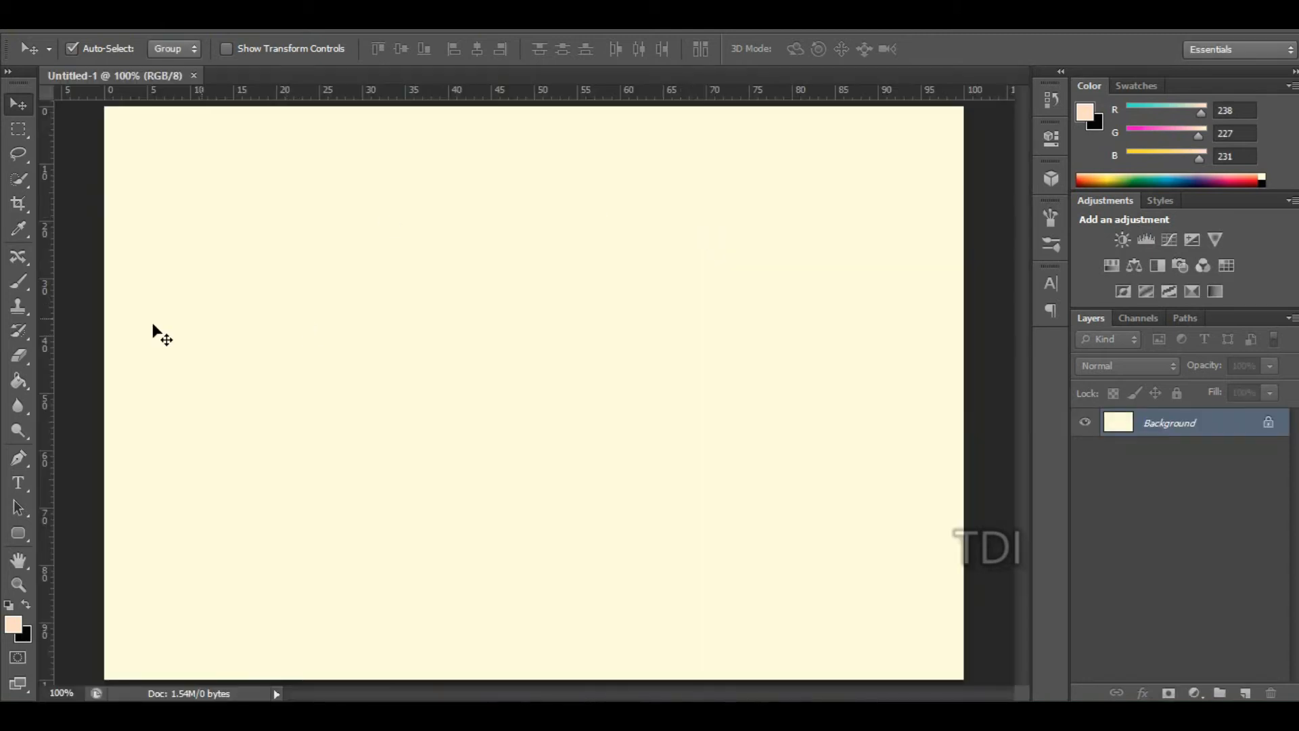
Add a text layer reading తెలుగు near the left side of the blank document.
{"action": "left_click", "coordinate": [18, 483]}
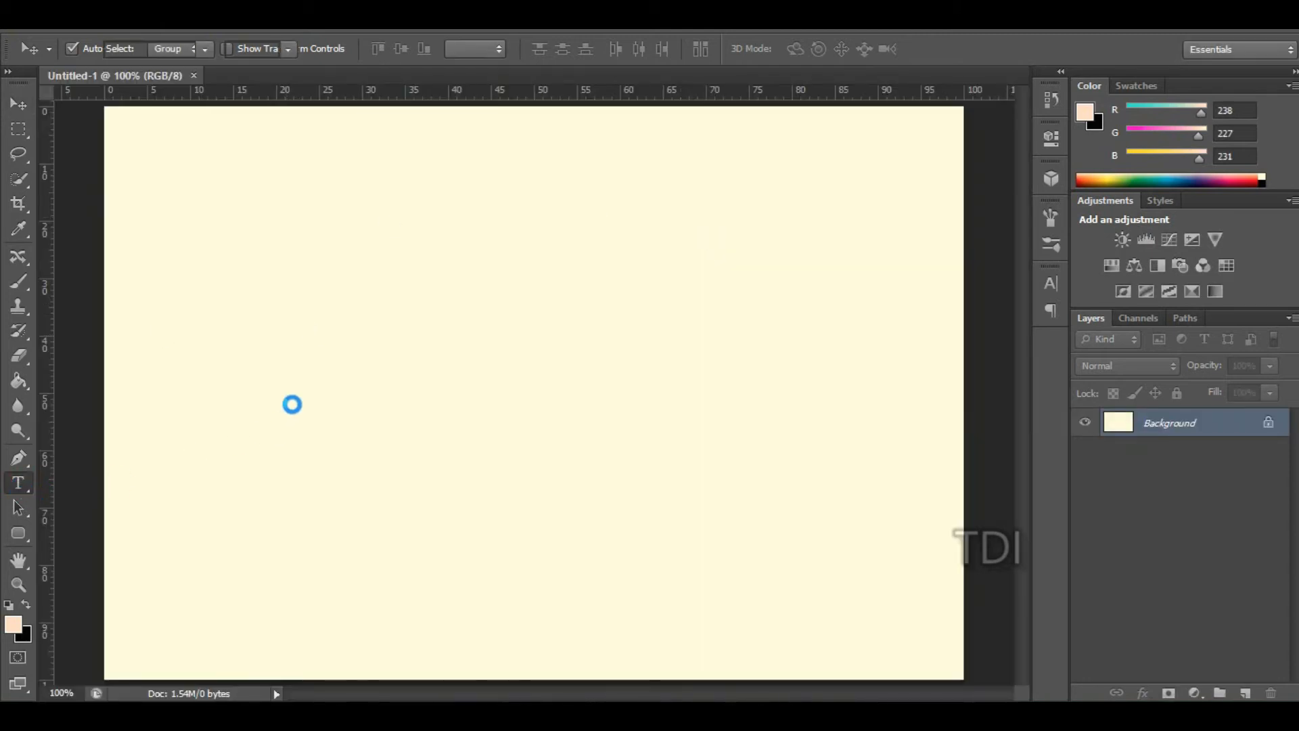
{"action": "left_click", "coordinate": [203, 363]}
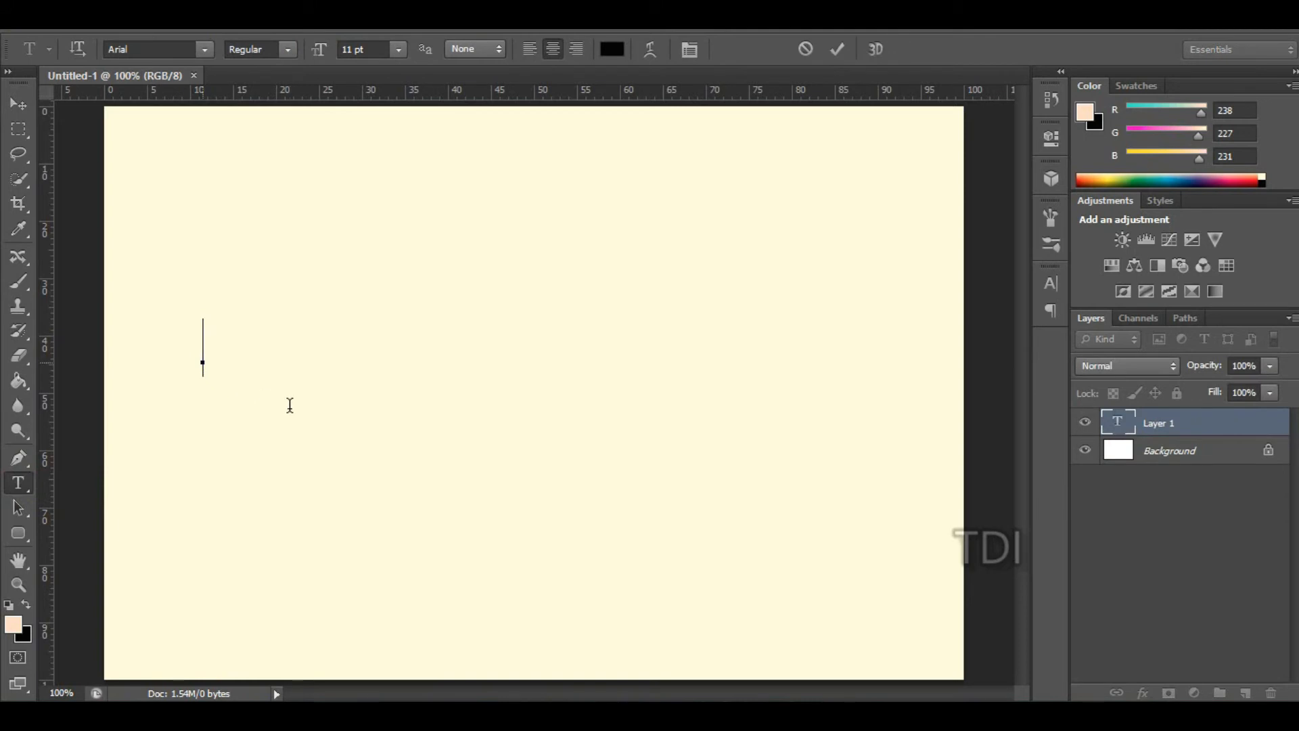
{"action": "type", "text": "తెలుగు"}
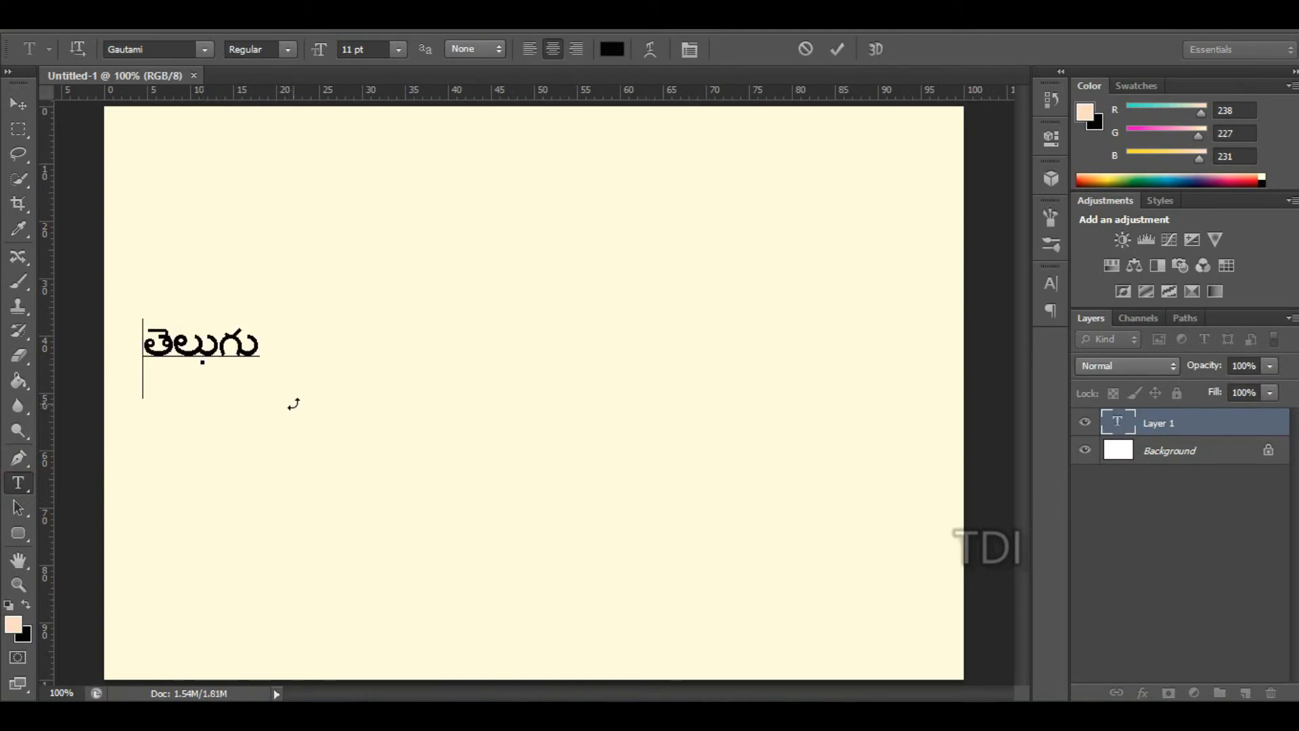
{"action": "left_click", "coordinate": [293, 403]}
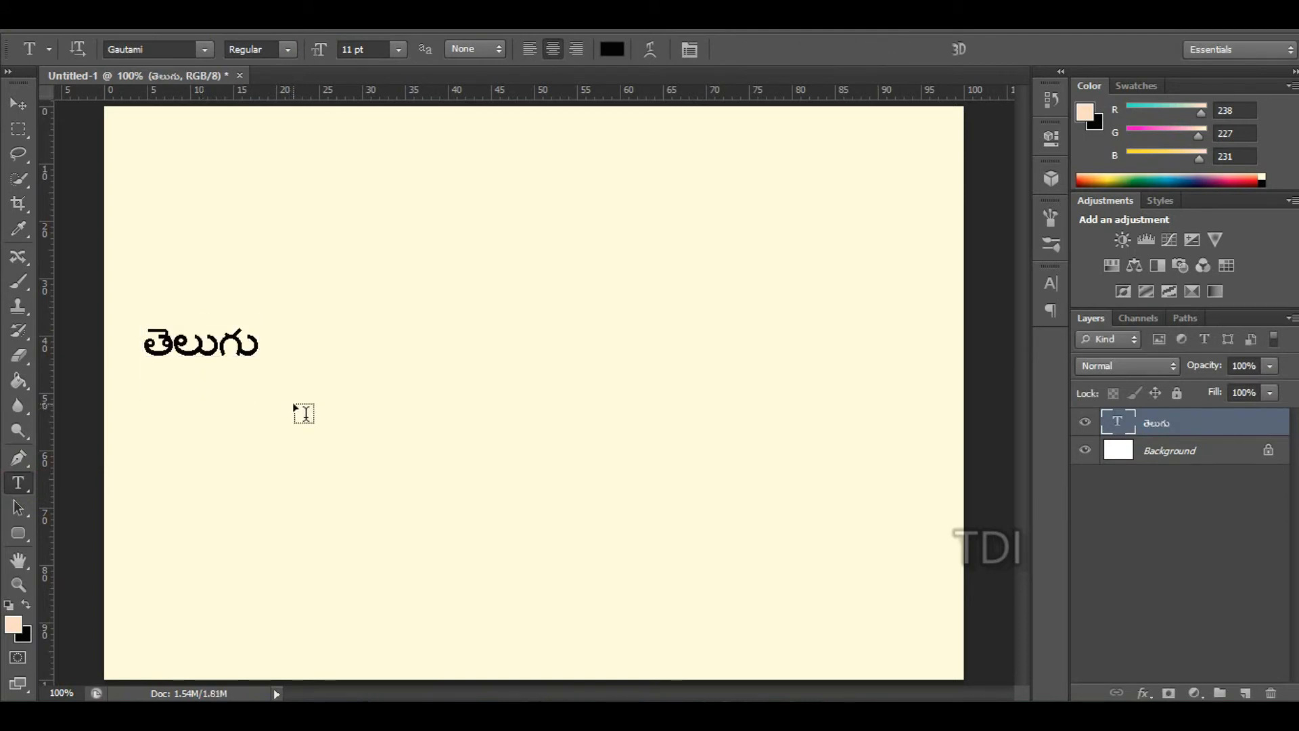
Move the Telugu word to the middle of the document and enlarge it to nearly fill the width.
{"action": "key", "text": "v"}
{"action": "left_click_drag", "start_coordinate": [207, 350], "coordinate": [447, 391]}
{"action": "key", "text": "ctrl+t"}
{"action": "left_click_drag", "start_coordinate": [501, 433], "coordinate": [771, 609]}
{"action": "left_click_drag", "start_coordinate": [623, 415], "coordinate": [725, 444]}
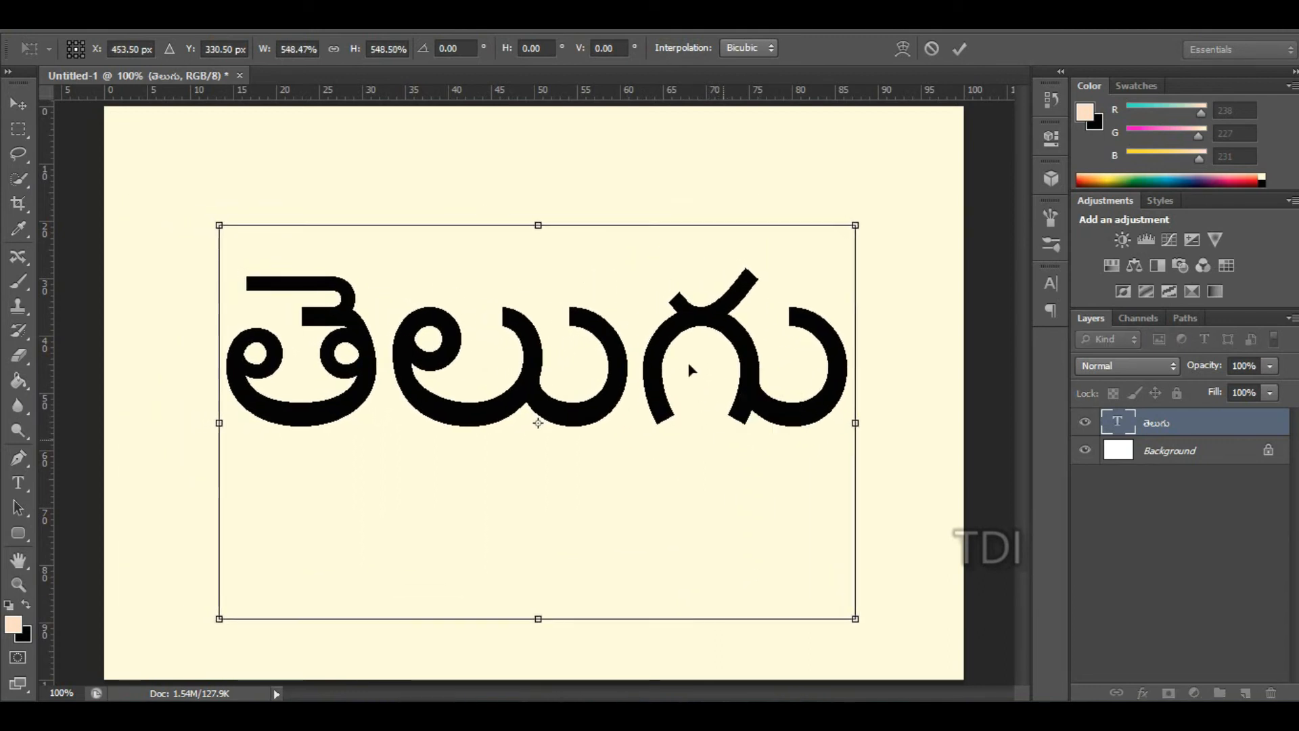
{"action": "key", "text": "ctrl+minus"}
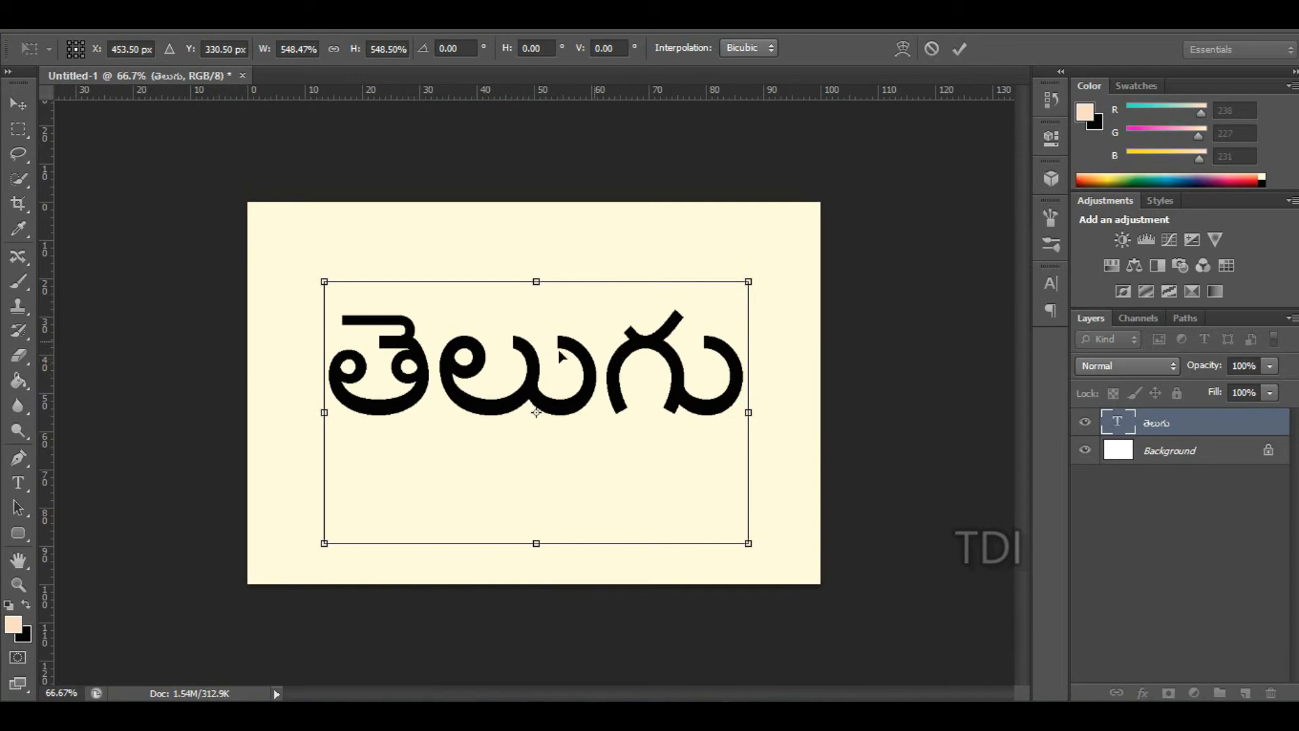
{"action": "key", "text": "Return"}
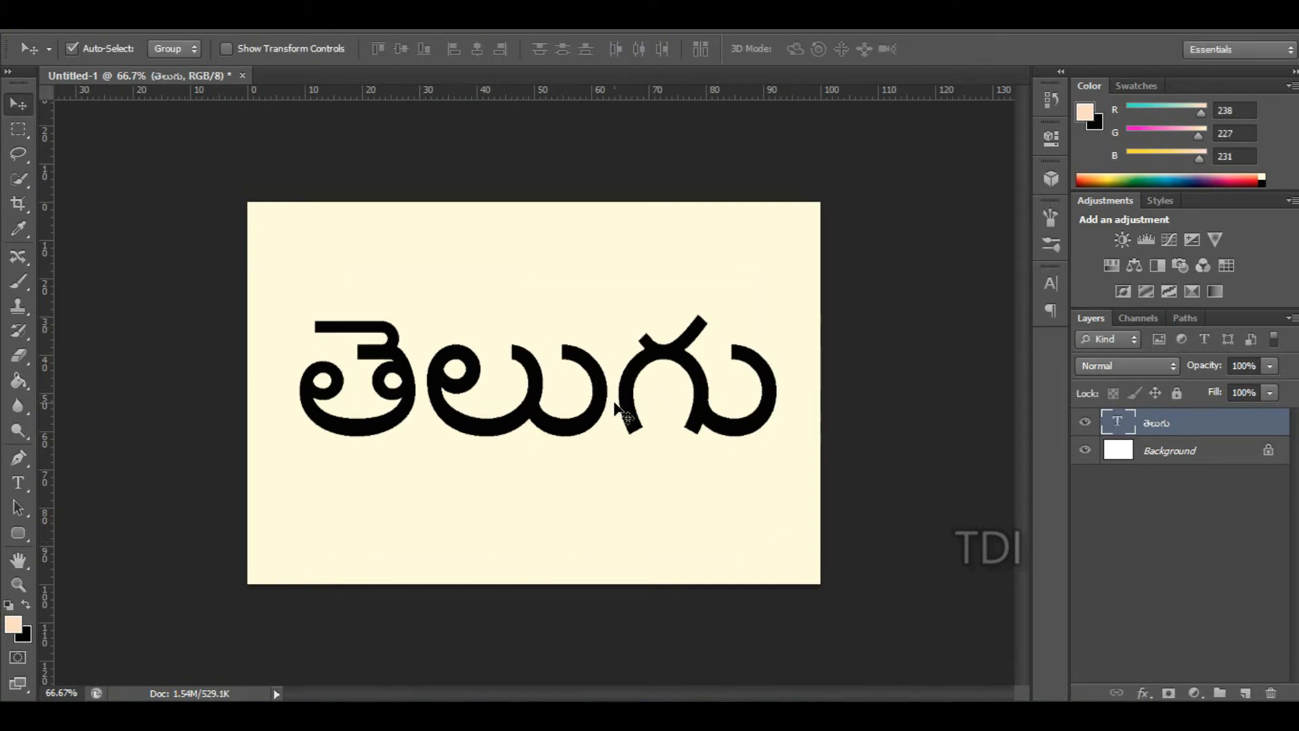
Try the fonts Dhurjati, NTR and Mallanna on the Telugu text layer.
{"action": "left_click", "coordinate": [1051, 284]}
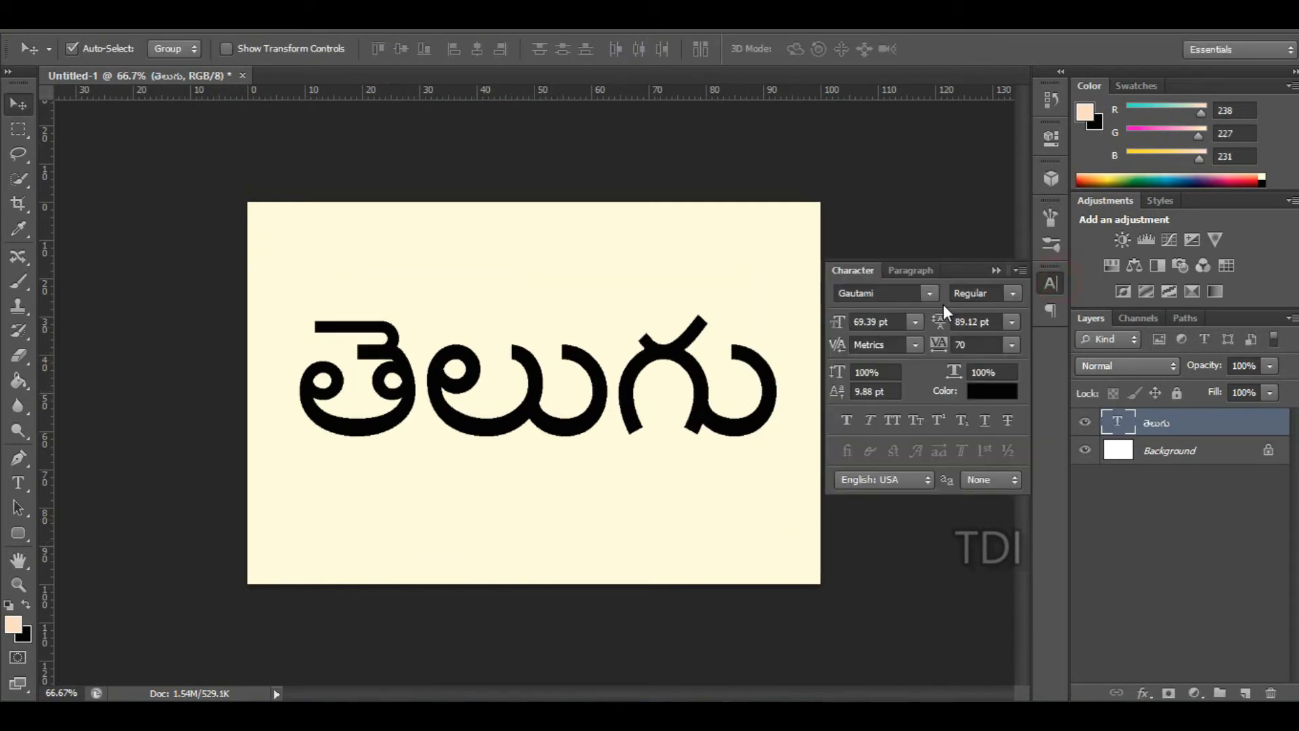
{"action": "left_click", "coordinate": [901, 296]}
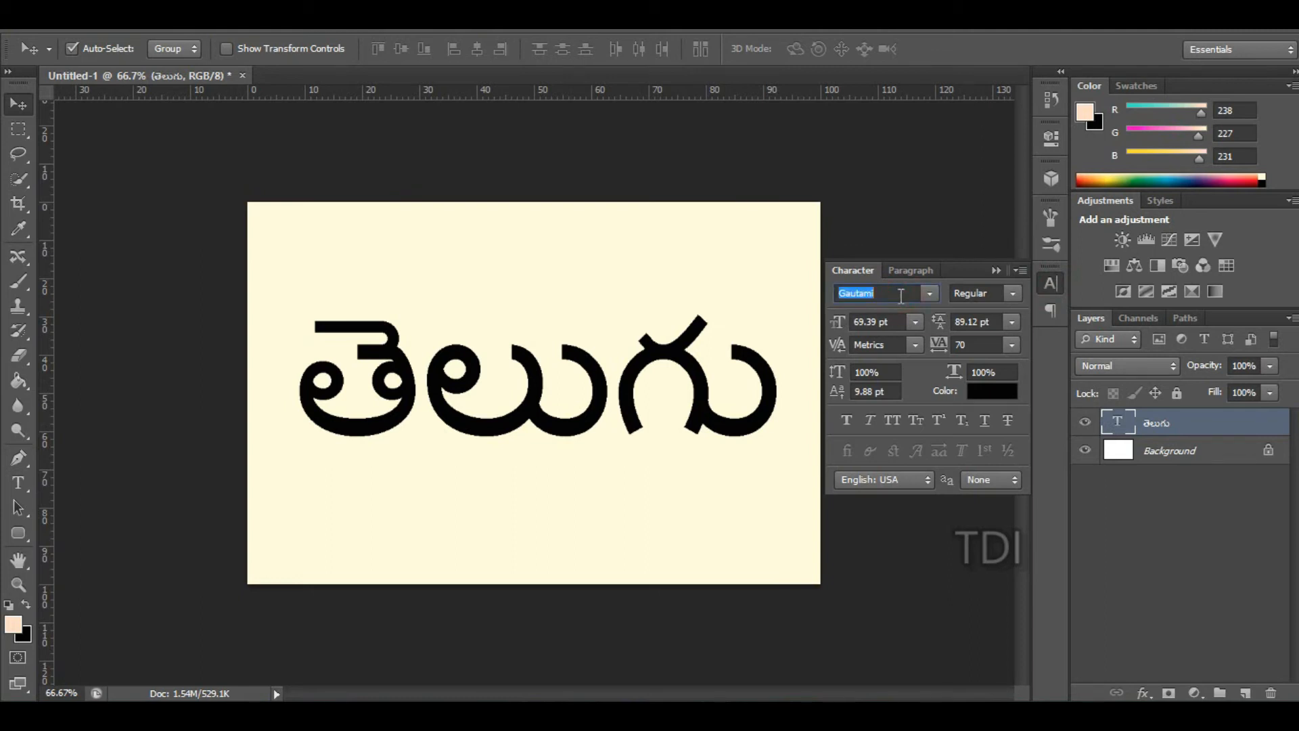
{"action": "type", "text": "Dhurjati"}
{"action": "key", "text": "Return"}
{"action": "left_click", "coordinate": [869, 292]}
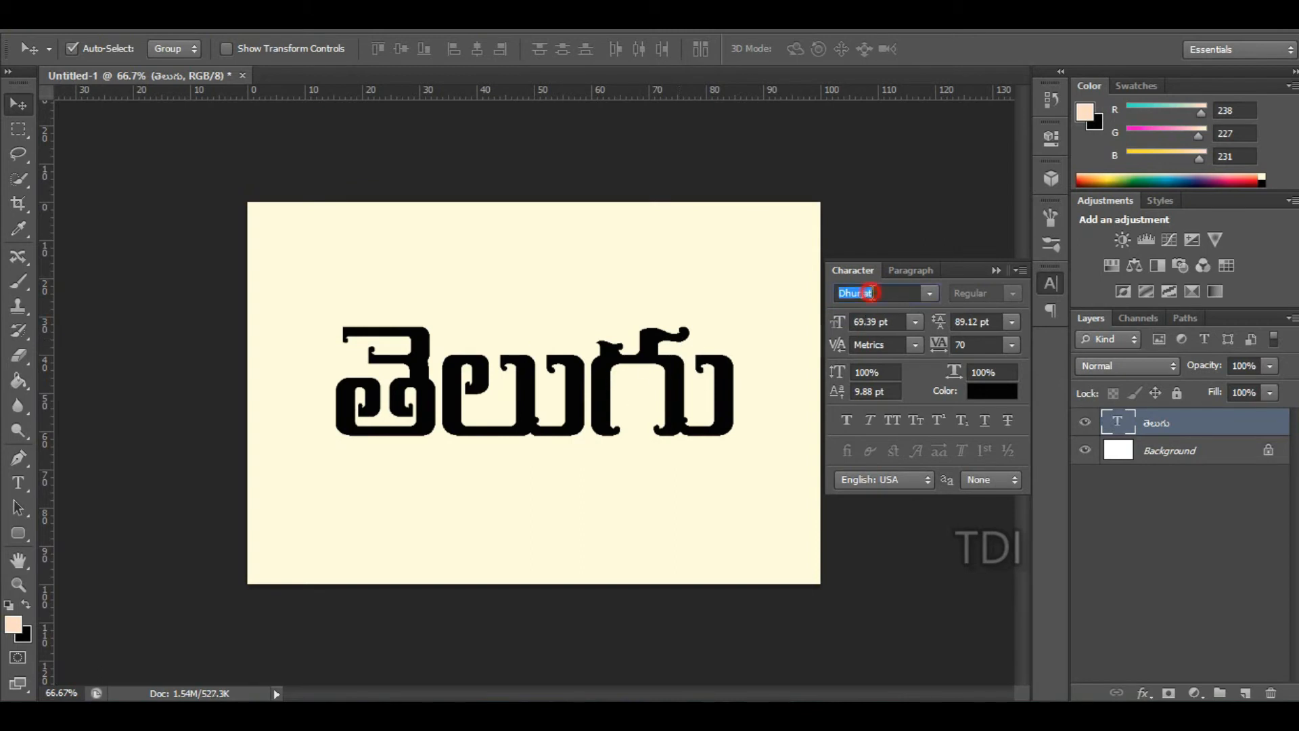
{"action": "type", "text": "NTR"}
{"action": "key", "text": "Return"}
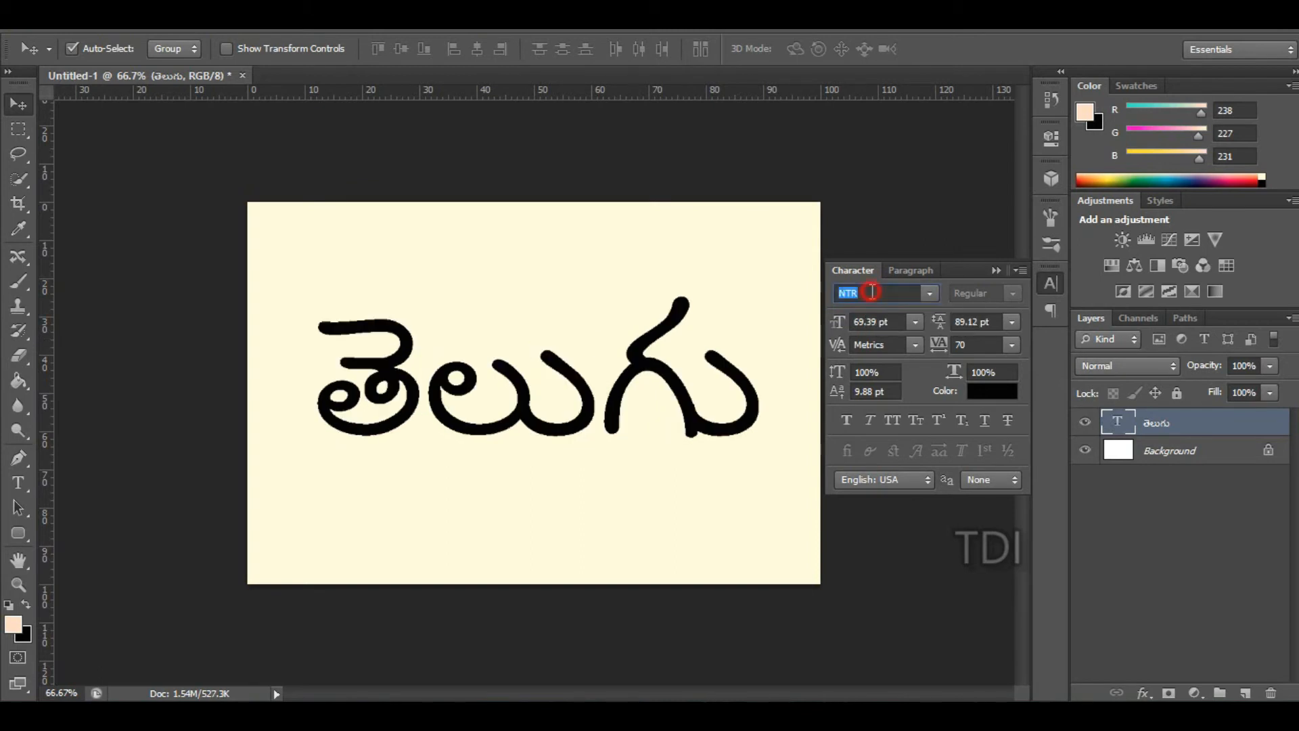
{"action": "type", "text": "Mallanna"}
{"action": "key", "text": "Return"}
Set the Telugu text layer's font to Ponnala and put away the character settings.
{"action": "left_click", "coordinate": [863, 292]}
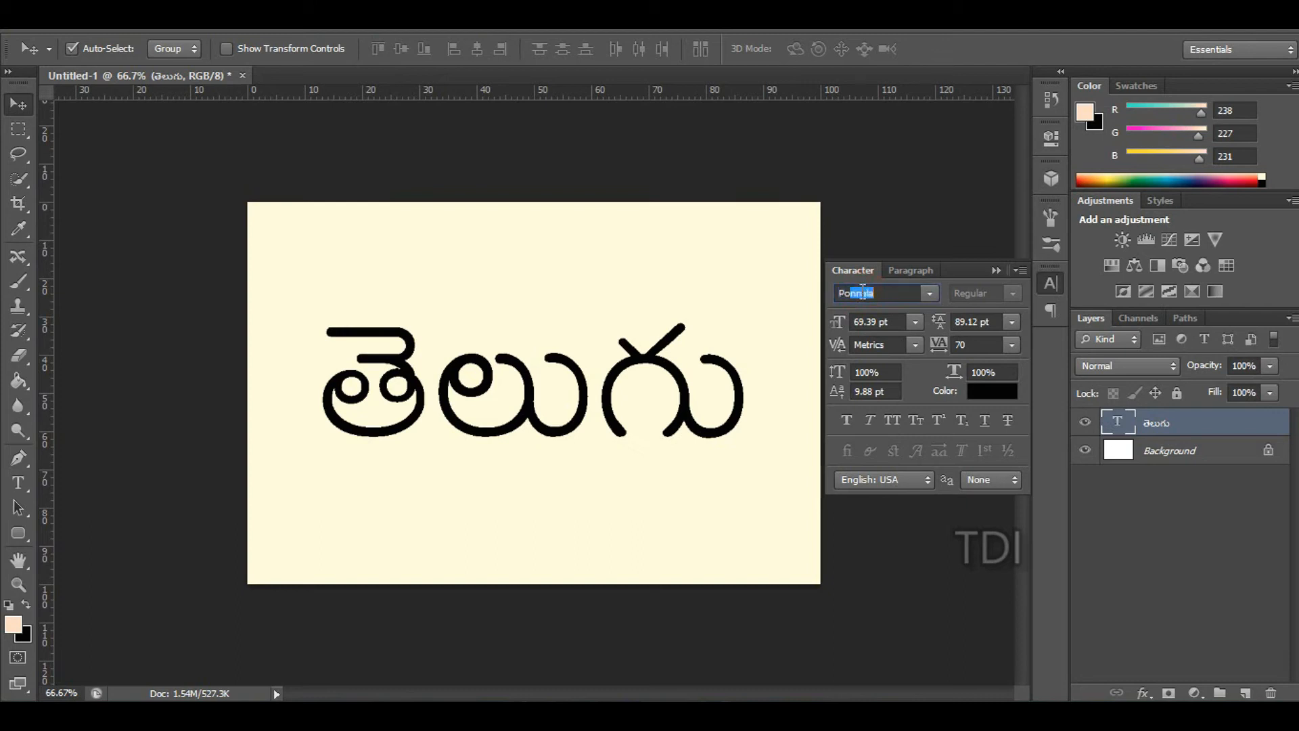
{"action": "key", "text": "Return"}
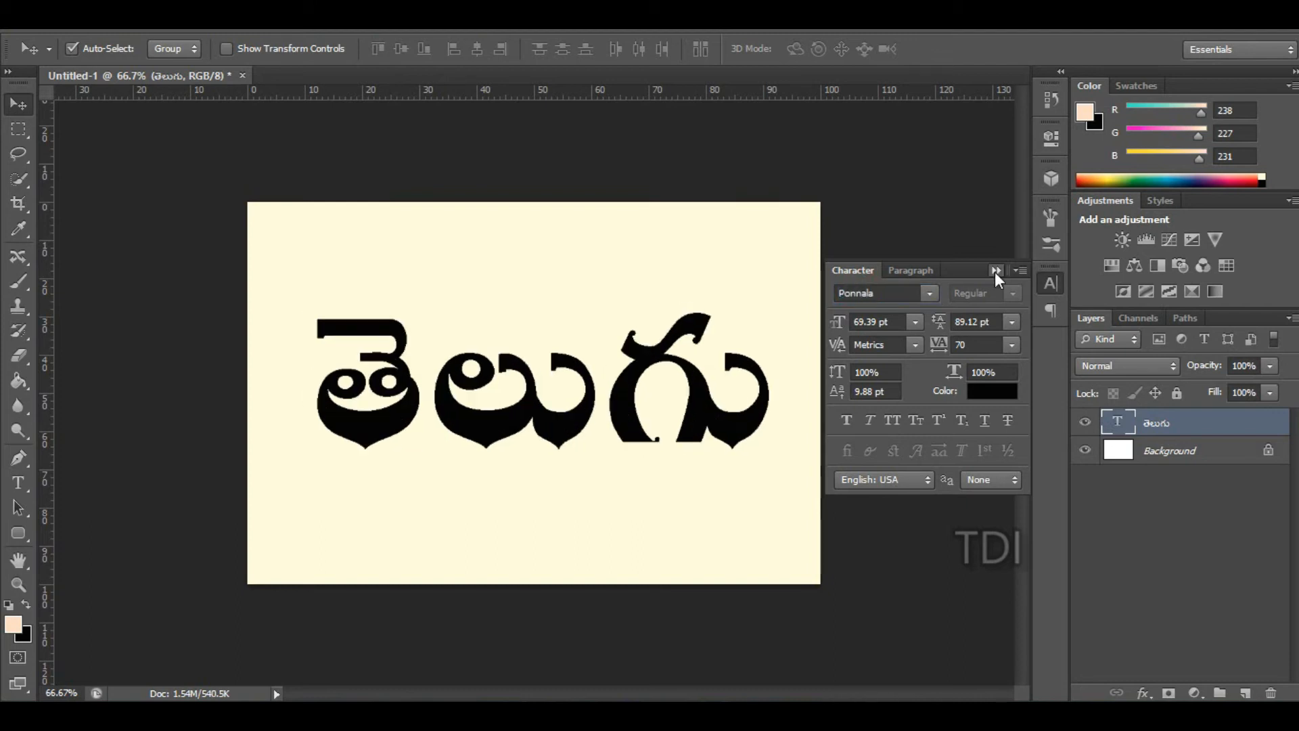
{"action": "left_click", "coordinate": [996, 270]}
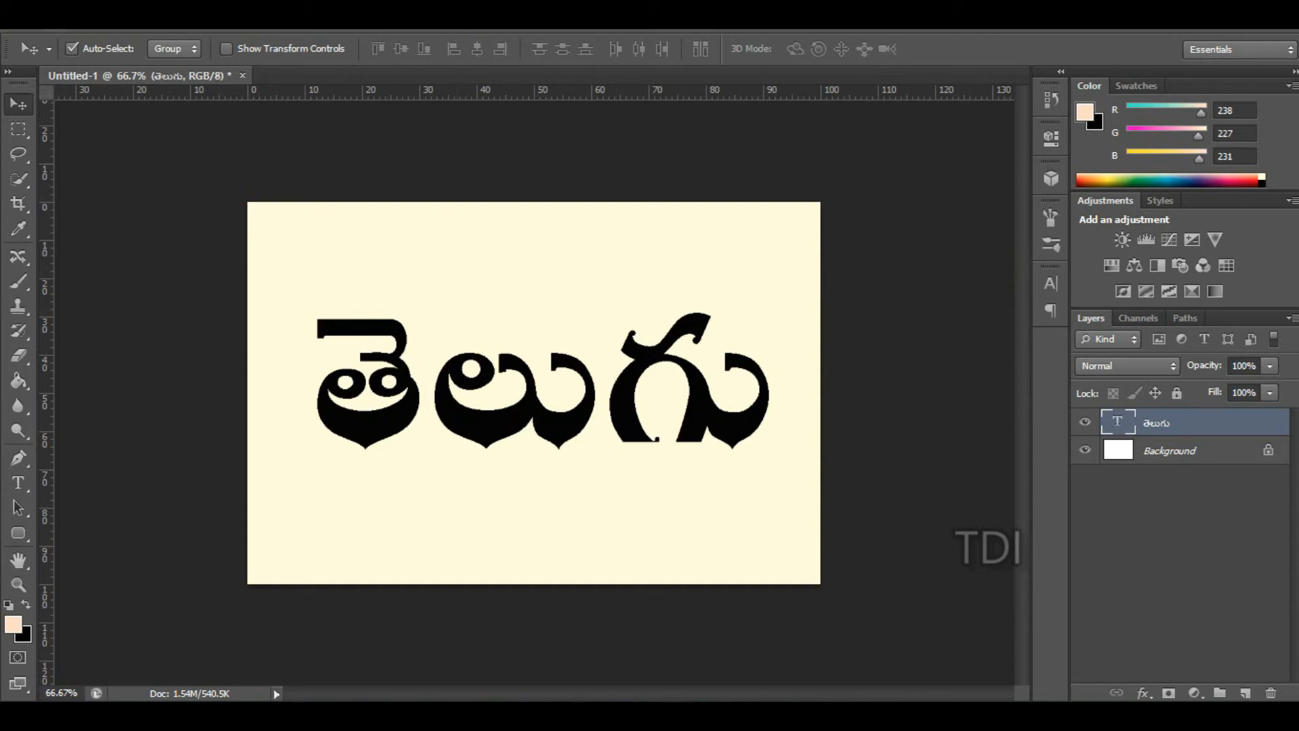
Save a JPEG copy of the document to the Desktop as telugu text tutorial image, at quality 12 (Maximum).
{"action": "left_click", "coordinate": [55, 31]}
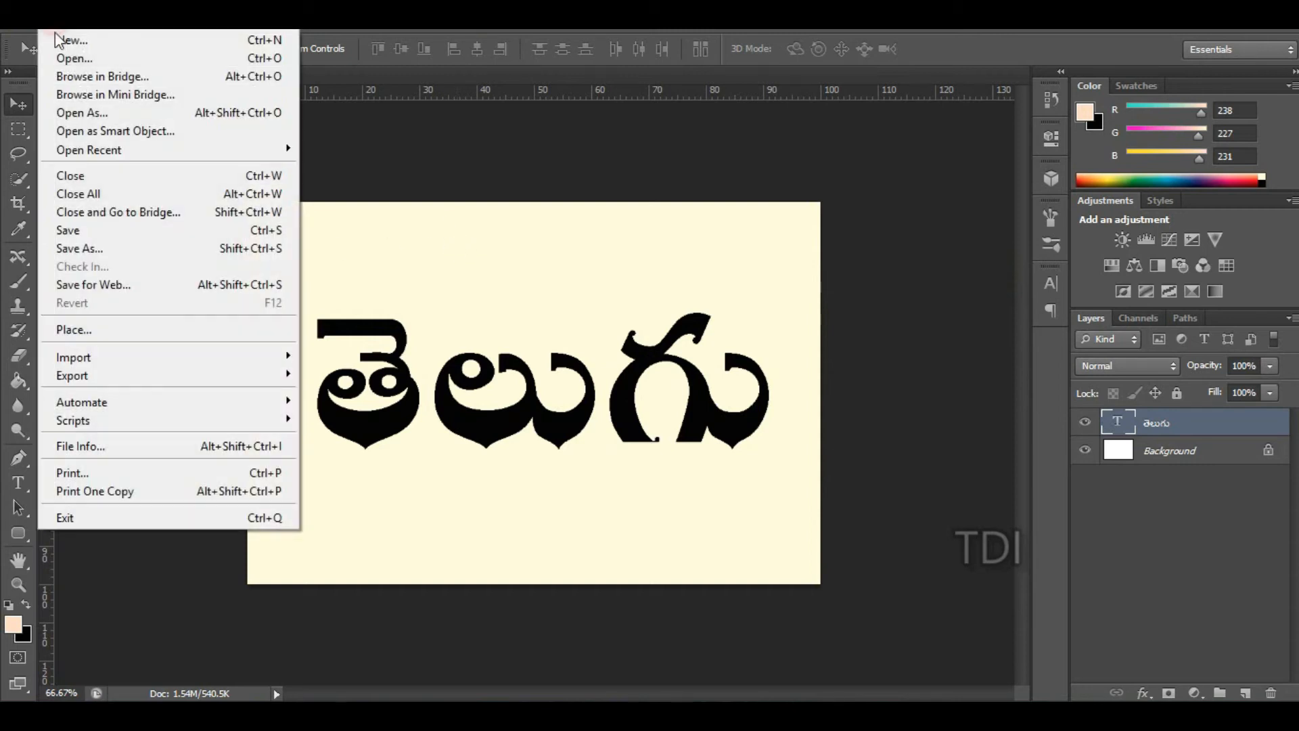
{"action": "left_click", "coordinate": [101, 250]}
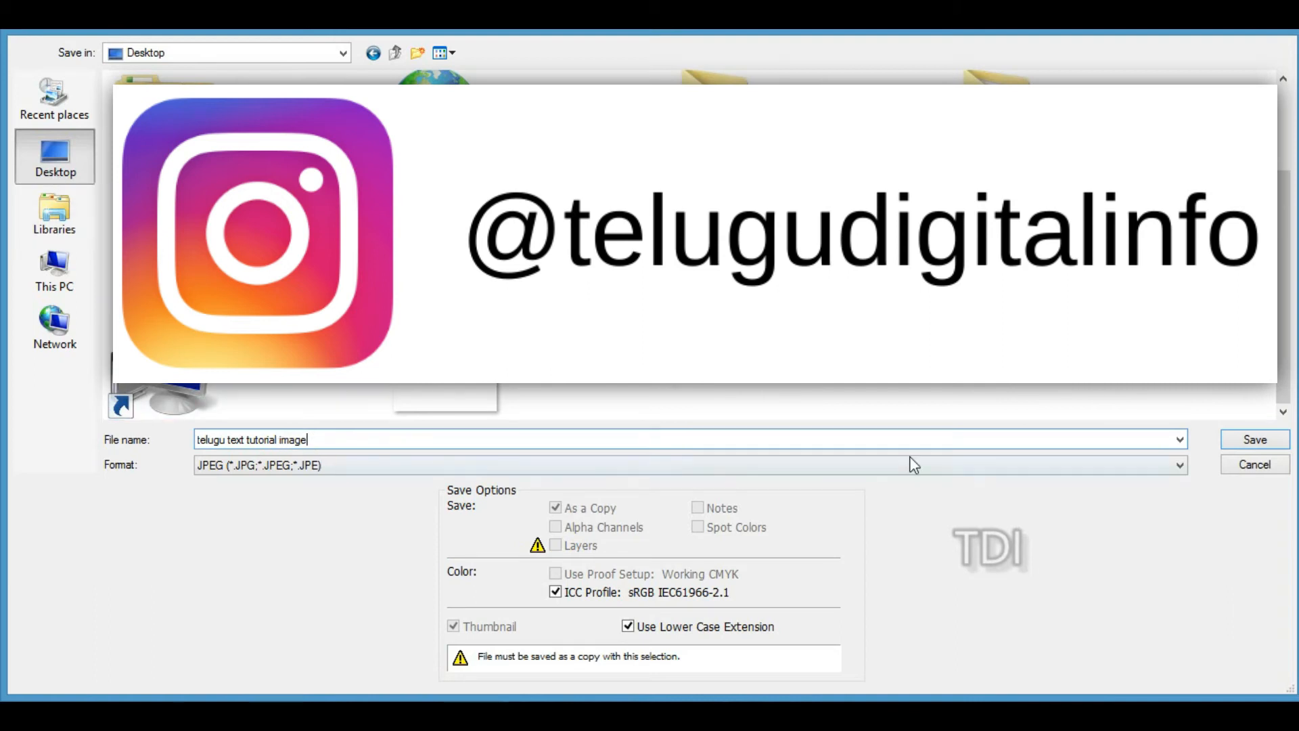
{"action": "left_click", "coordinate": [1270, 439]}
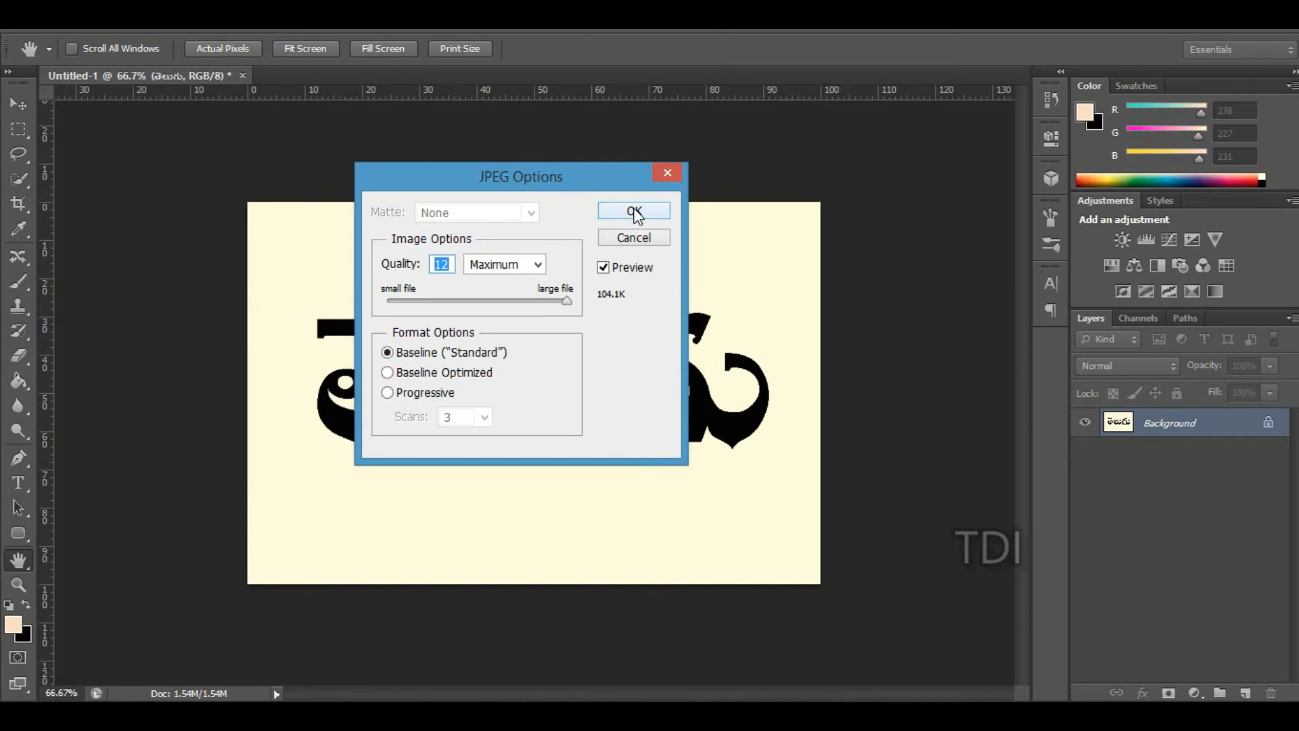
{"action": "left_click", "coordinate": [635, 211]}
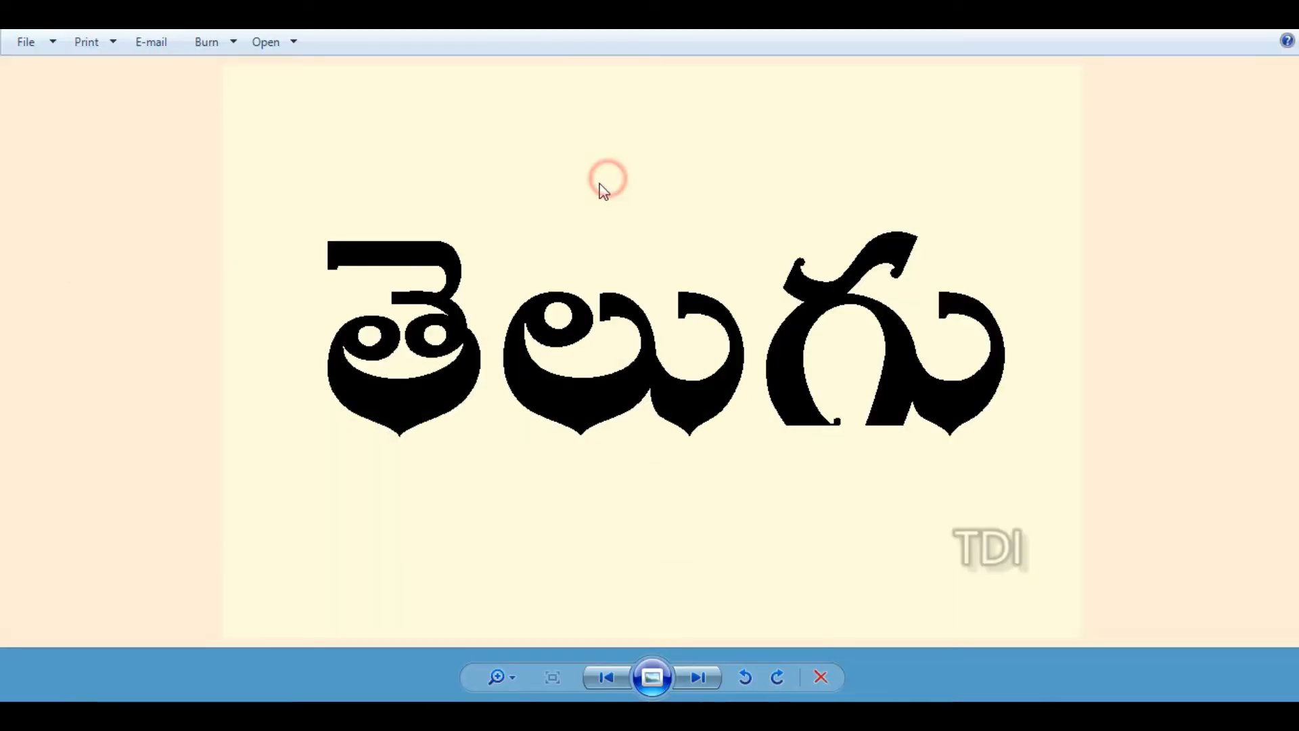
Inspect the edges and overall shape of the Telugu word in the saved image in the photo viewer.
{"action": "scroll", "coordinate": [602, 184], "scroll_direction": "up", "scroll_amount": 5}
{"action": "scroll", "coordinate": [619, 254], "scroll_direction": "down", "scroll_amount": 5}
{"action": "scroll", "coordinate": [653, 342], "scroll_direction": "up", "scroll_amount": 3}
{"action": "scroll", "coordinate": [650, 337], "scroll_direction": "down", "scroll_amount": 3}
{"action": "scroll", "coordinate": [617, 232], "scroll_direction": "up", "scroll_amount": 1}
{"action": "scroll", "coordinate": [609, 251], "scroll_direction": "down", "scroll_amount": 1}
{"action": "mouse_move", "coordinate": [1296, 30]}
{"action": "left_click", "coordinate": [655, 233]}
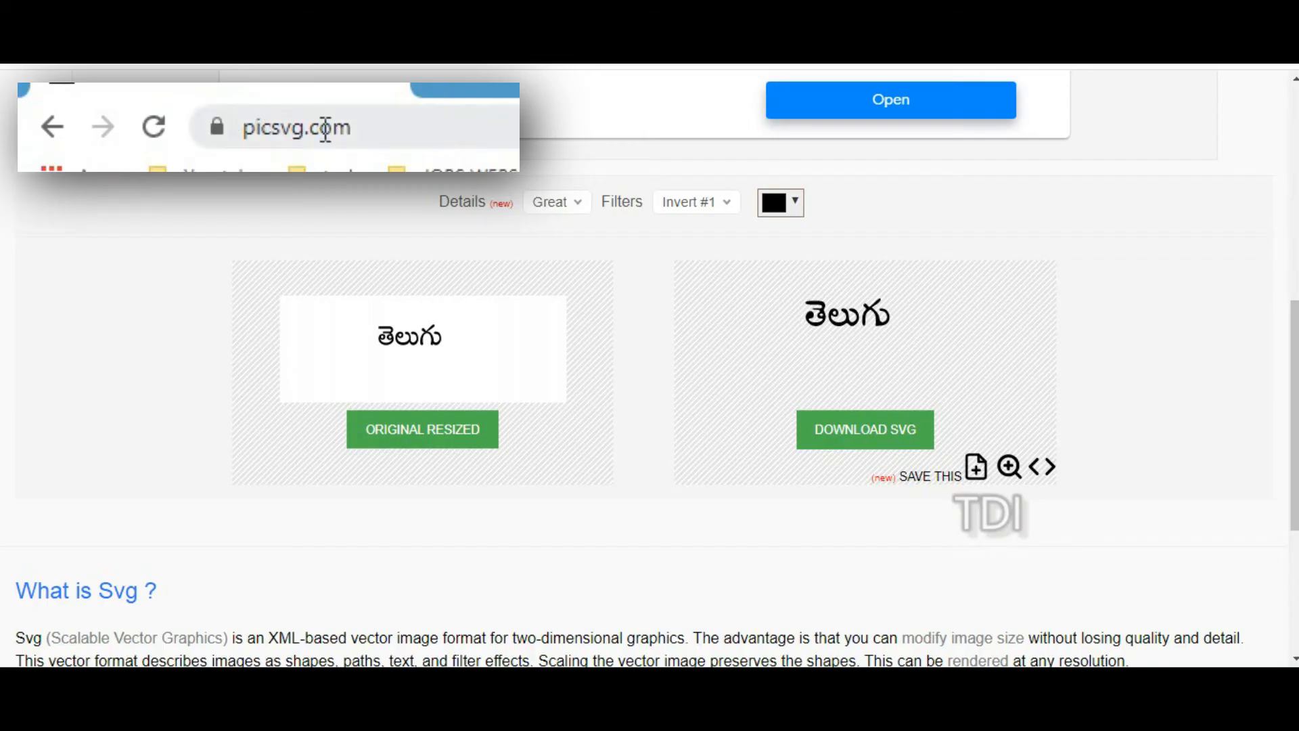
Go to picsvg.com in the browser and upload telugu text tutorial image from the Desktop.
{"action": "left_click_drag", "start_coordinate": [399, 124], "coordinate": [218, 127]}
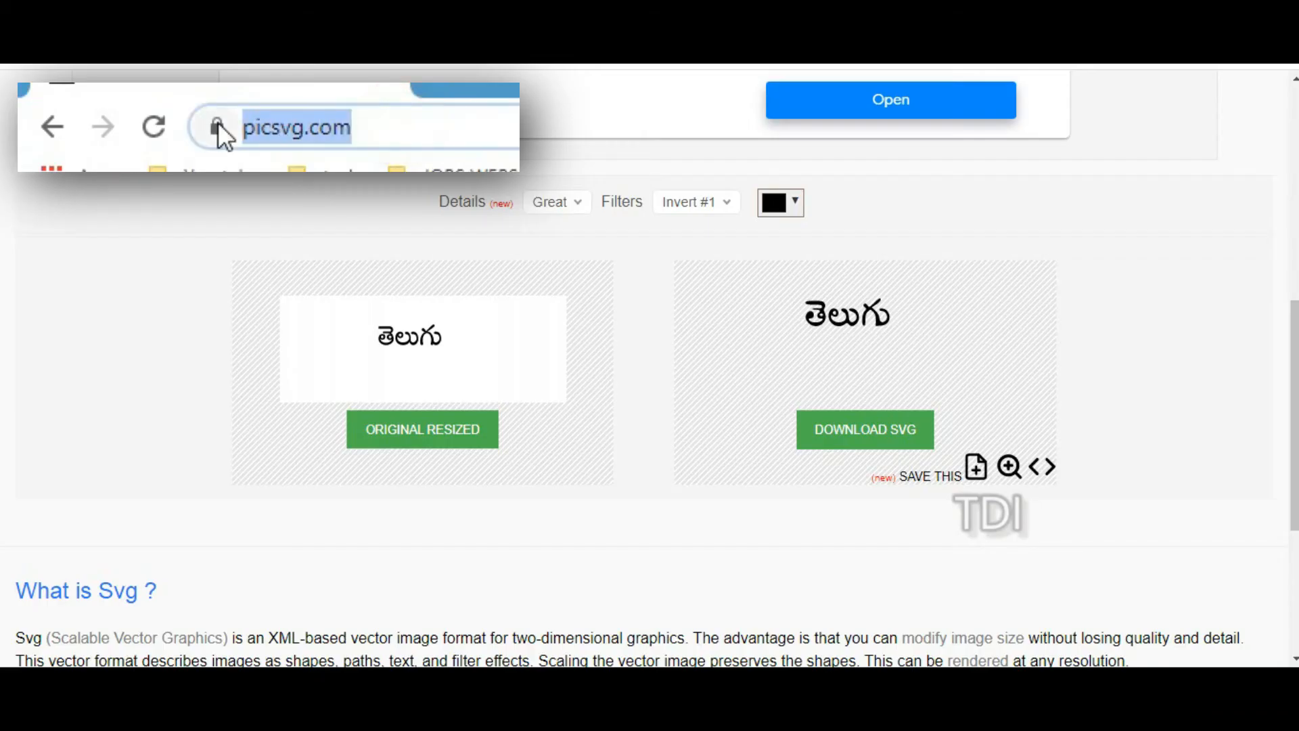
{"action": "left_click", "coordinate": [347, 128]}
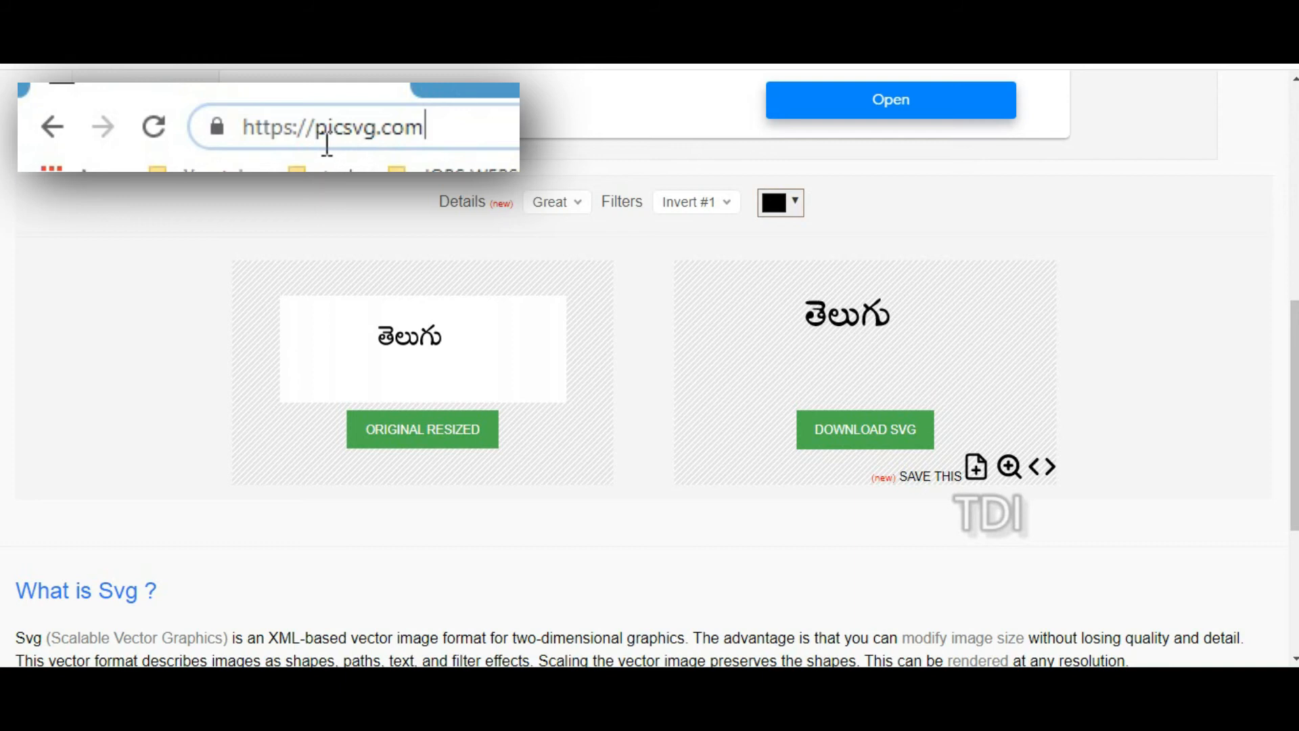
{"action": "left_click", "coordinate": [461, 124]}
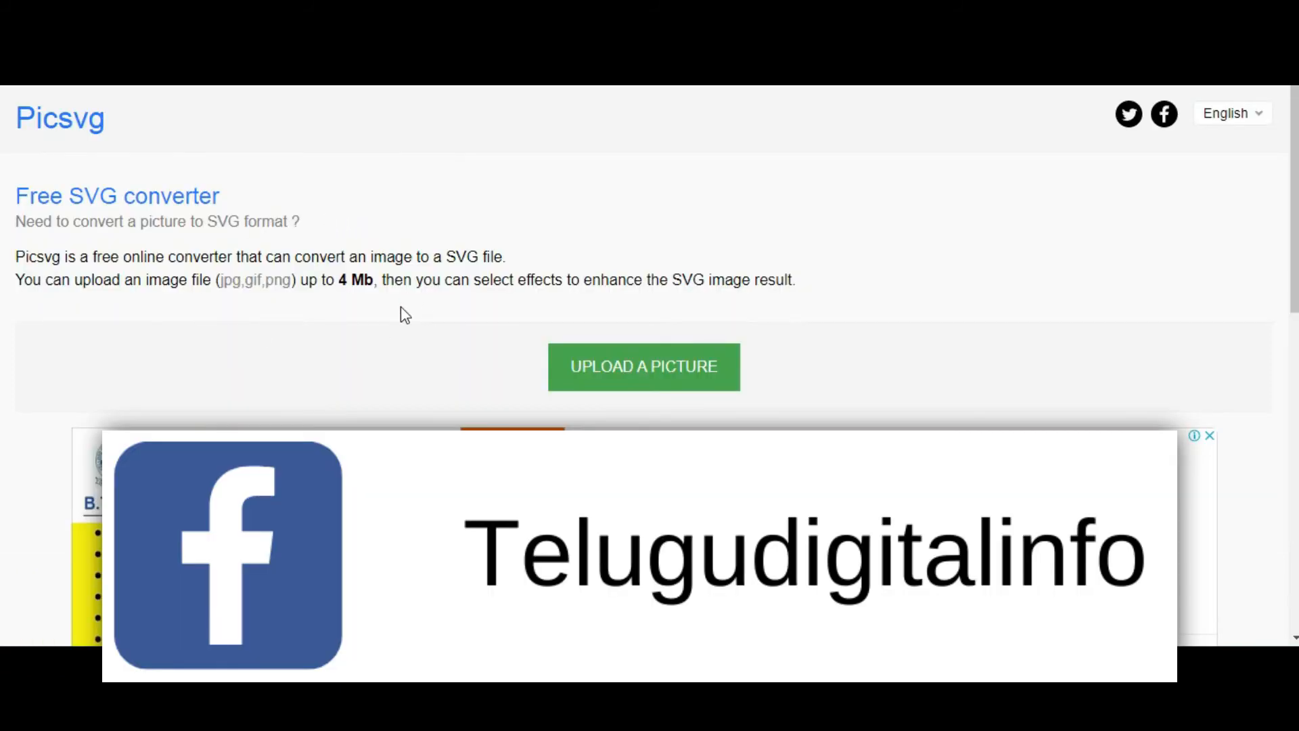
{"action": "left_click", "coordinate": [661, 369]}
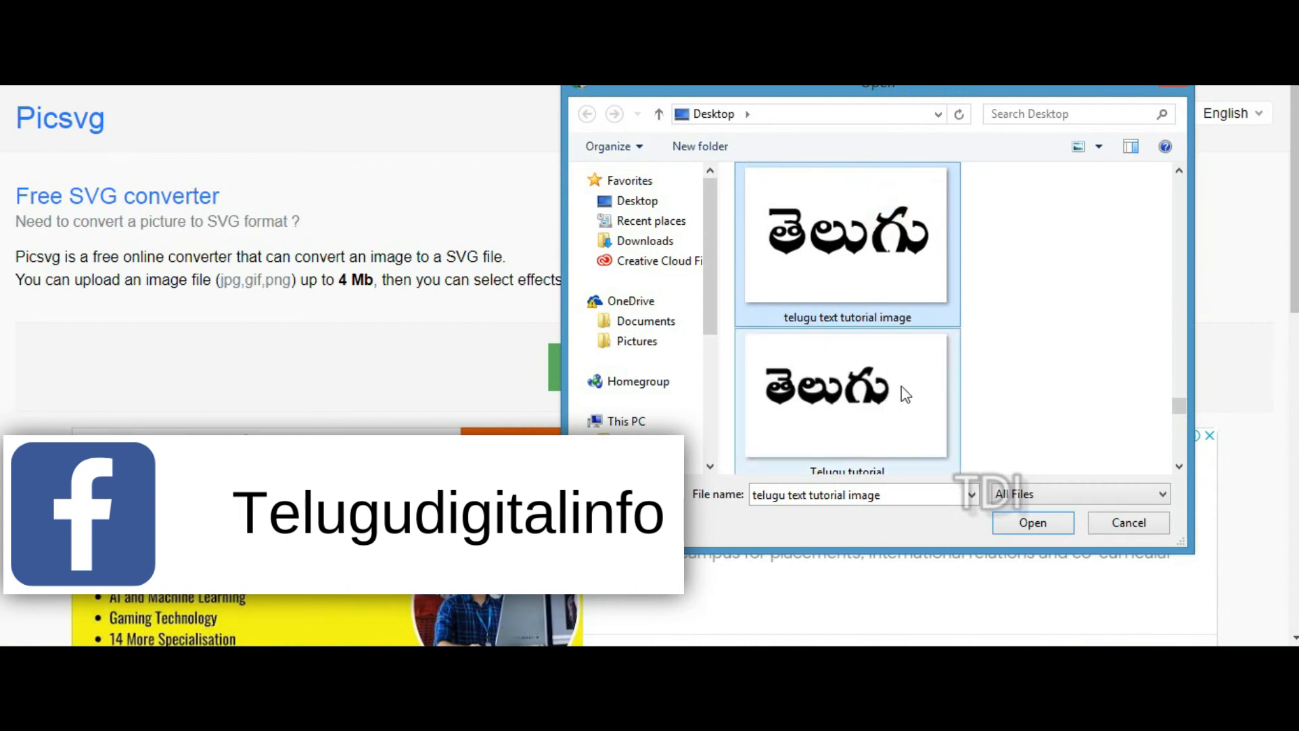
{"action": "left_click", "coordinate": [1040, 523]}
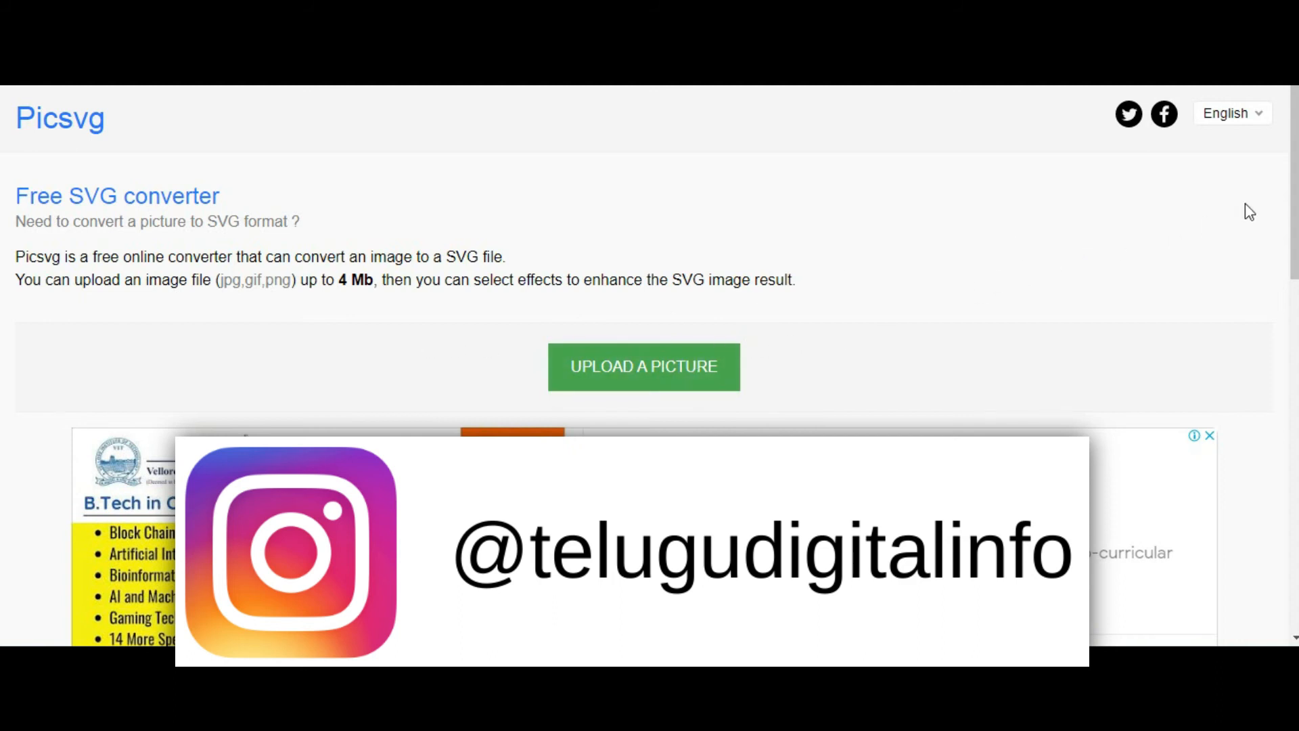
Compare the SVG preview with the original image and mark the inside of the first letter with the annotation pen.
{"action": "scroll", "coordinate": [1245, 180], "scroll_direction": "down", "scroll_amount": 10}
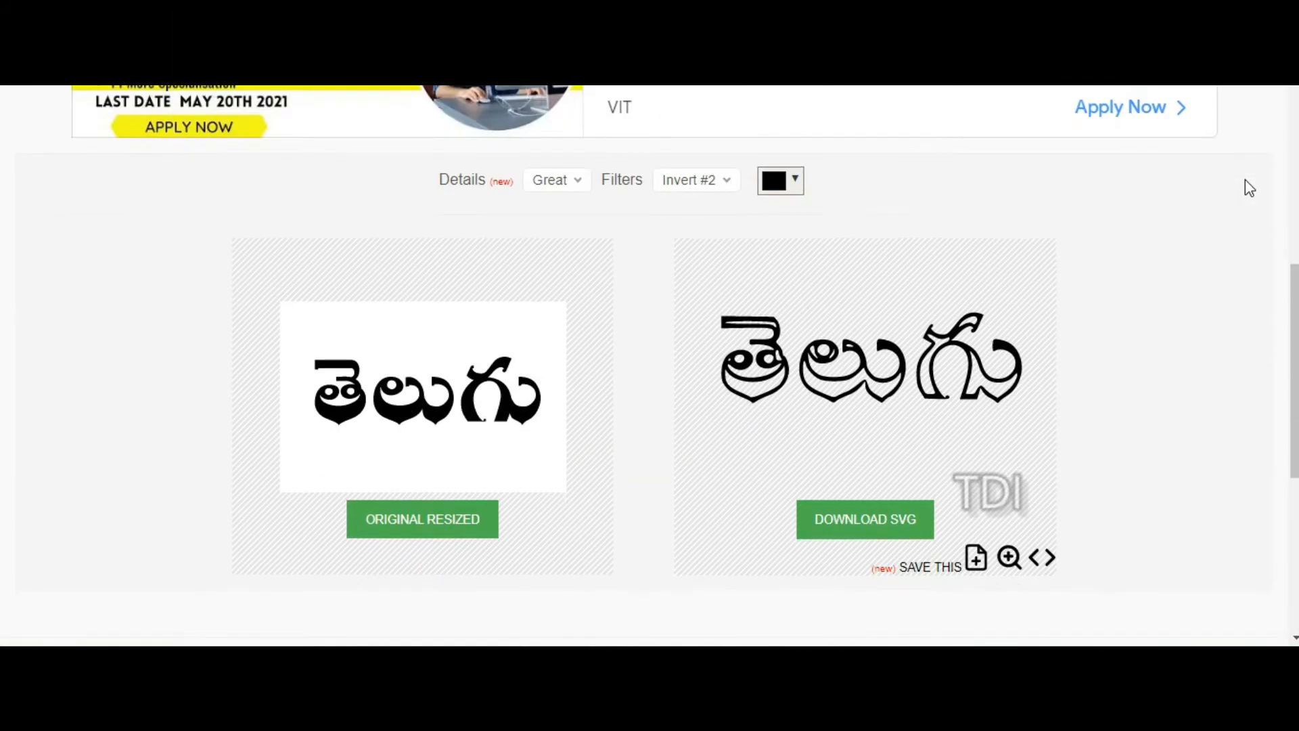
{"action": "scroll", "coordinate": [1245, 180], "scroll_direction": "up", "scroll_amount": 2}
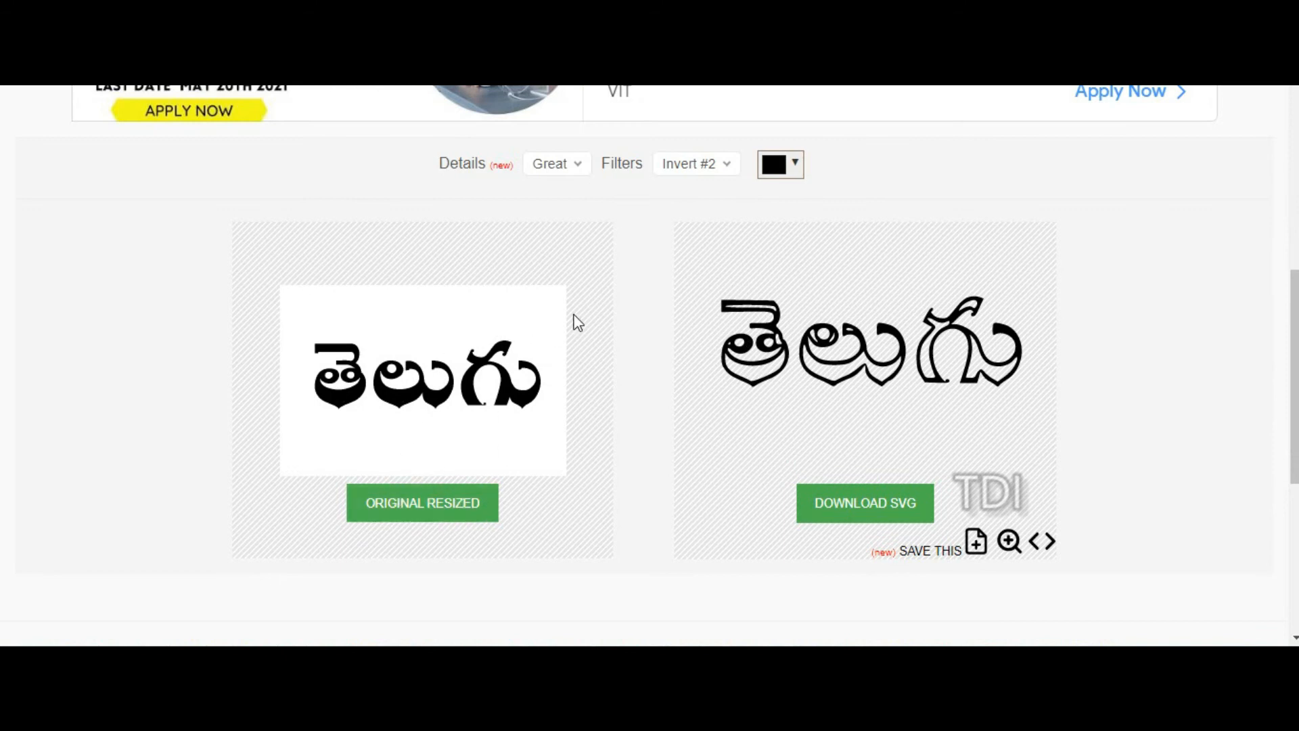
{"action": "key", "text": "ctrl+alt+d"}
{"action": "left_click", "coordinate": [1287, 72]}
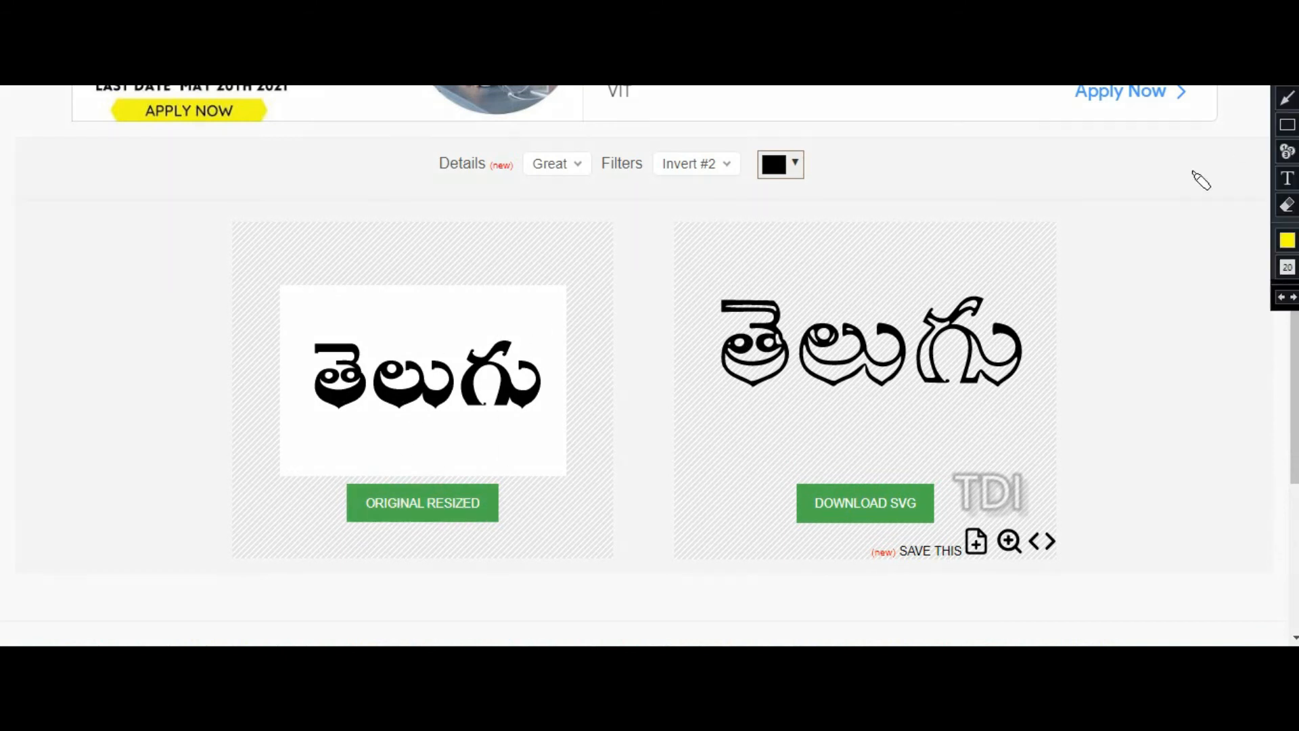
{"action": "left_click", "coordinate": [753, 373]}
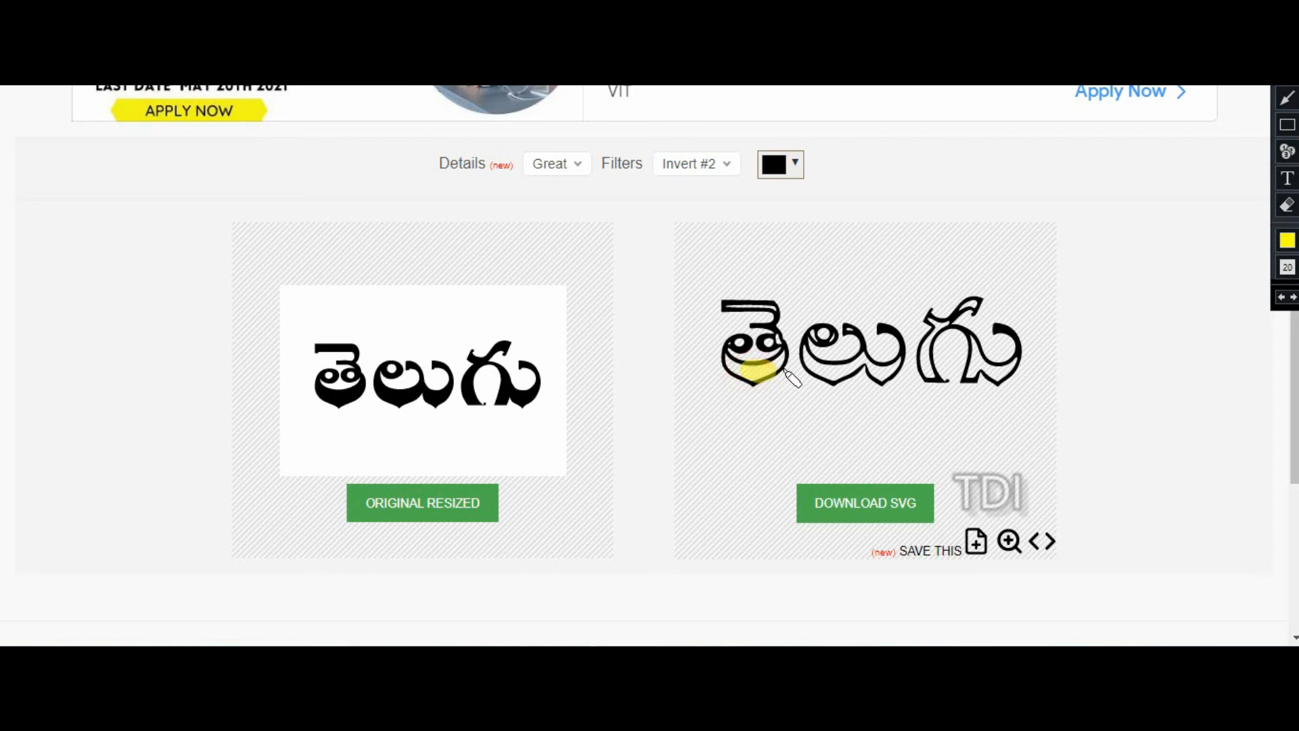
{"action": "left_click", "coordinate": [1286, 44]}
{"action": "left_click_drag", "start_coordinate": [763, 376], "coordinate": [768, 383]}
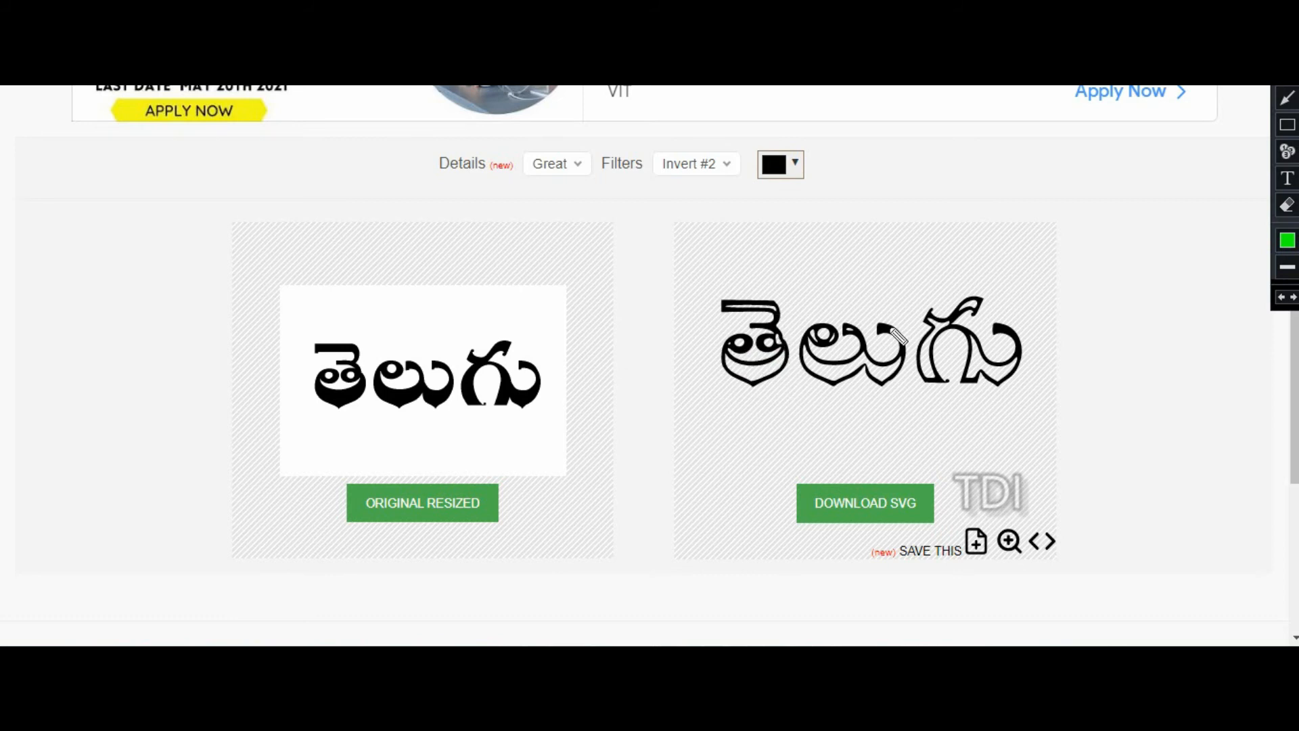
Apply the Ready #2 filter to the conversion and download the SVG.
{"action": "left_click", "coordinate": [697, 169]}
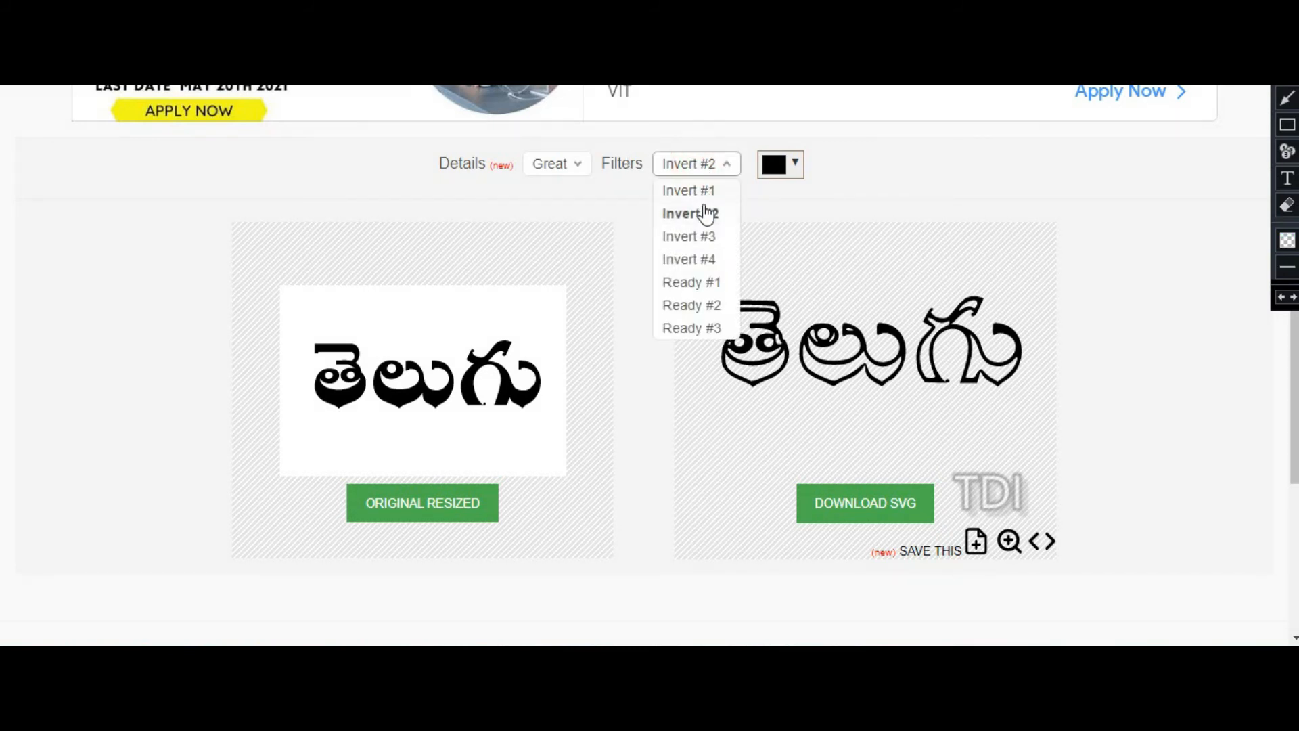
{"action": "left_click", "coordinate": [700, 304]}
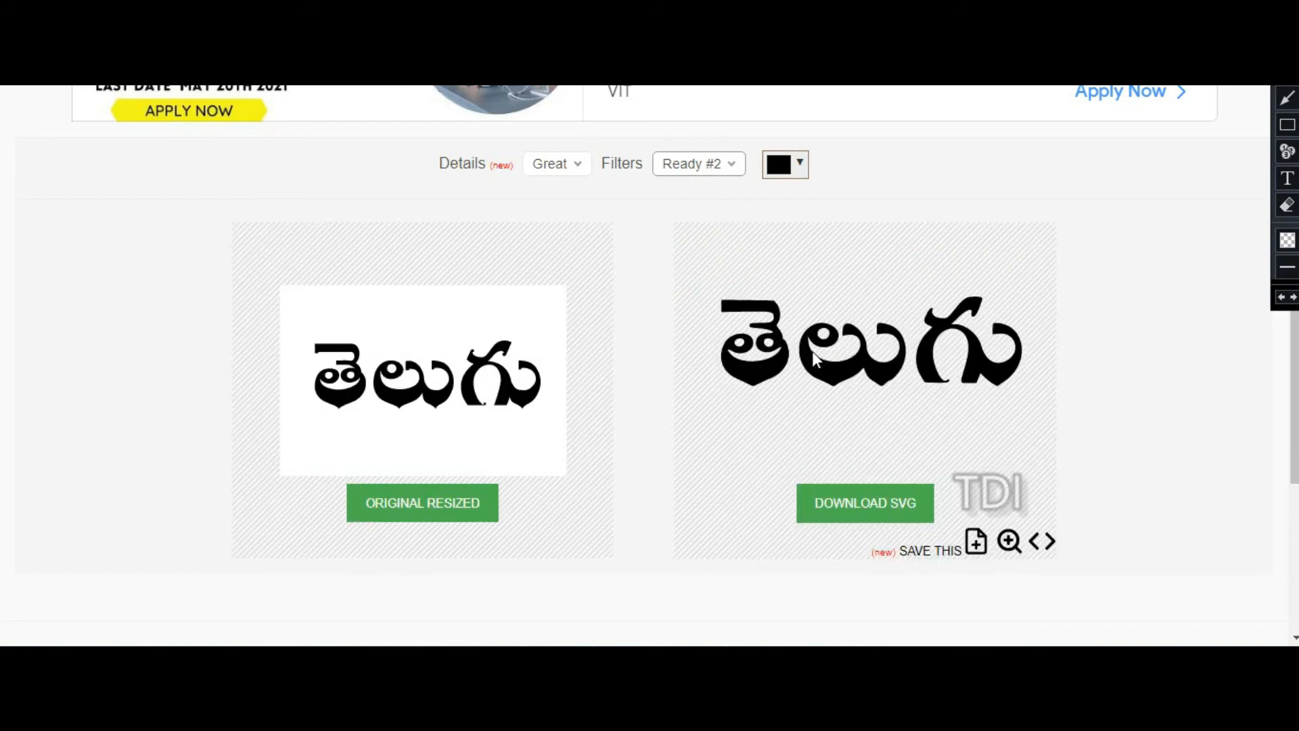
{"action": "left_click", "coordinate": [892, 499]}
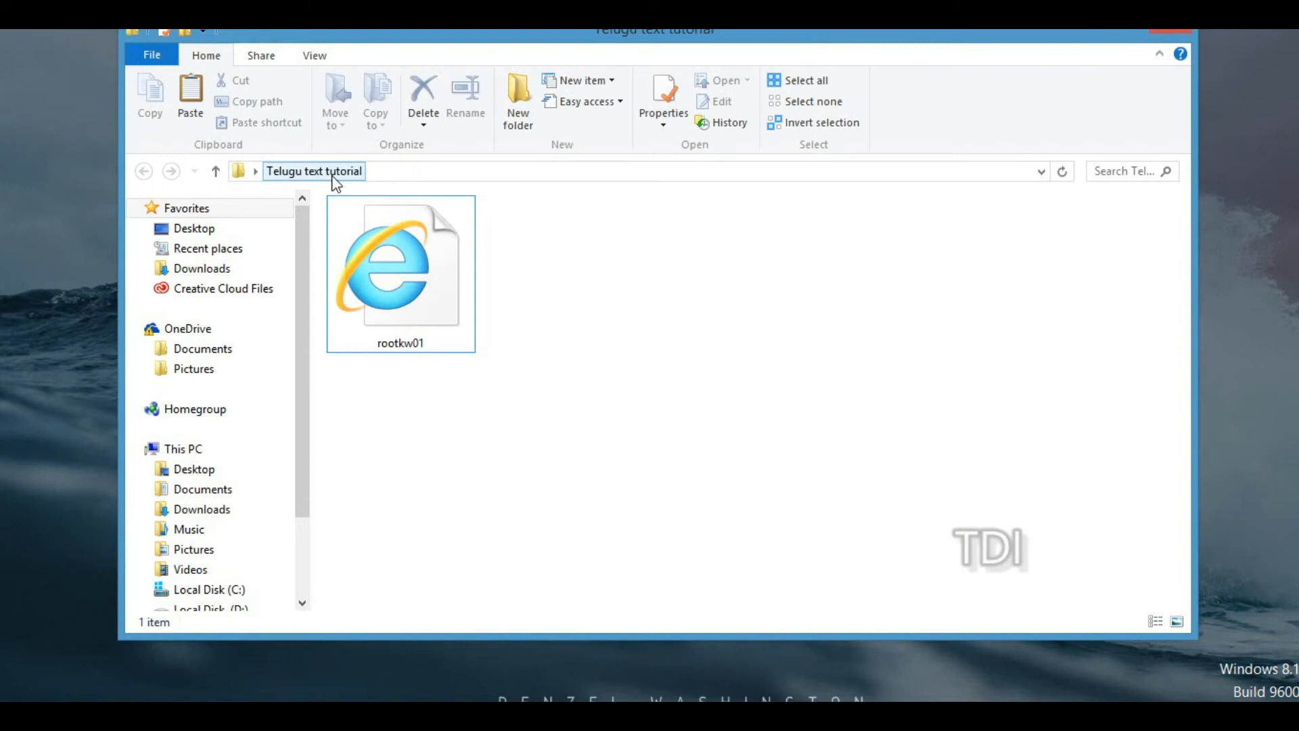
Rename the downloaded file rootkw01 in the Telugu text tutorial folder as Telugu text.
{"action": "left_click", "coordinate": [400, 271]}
{"action": "key", "text": "F2"}
{"action": "type", "text": "Telugu texty"}
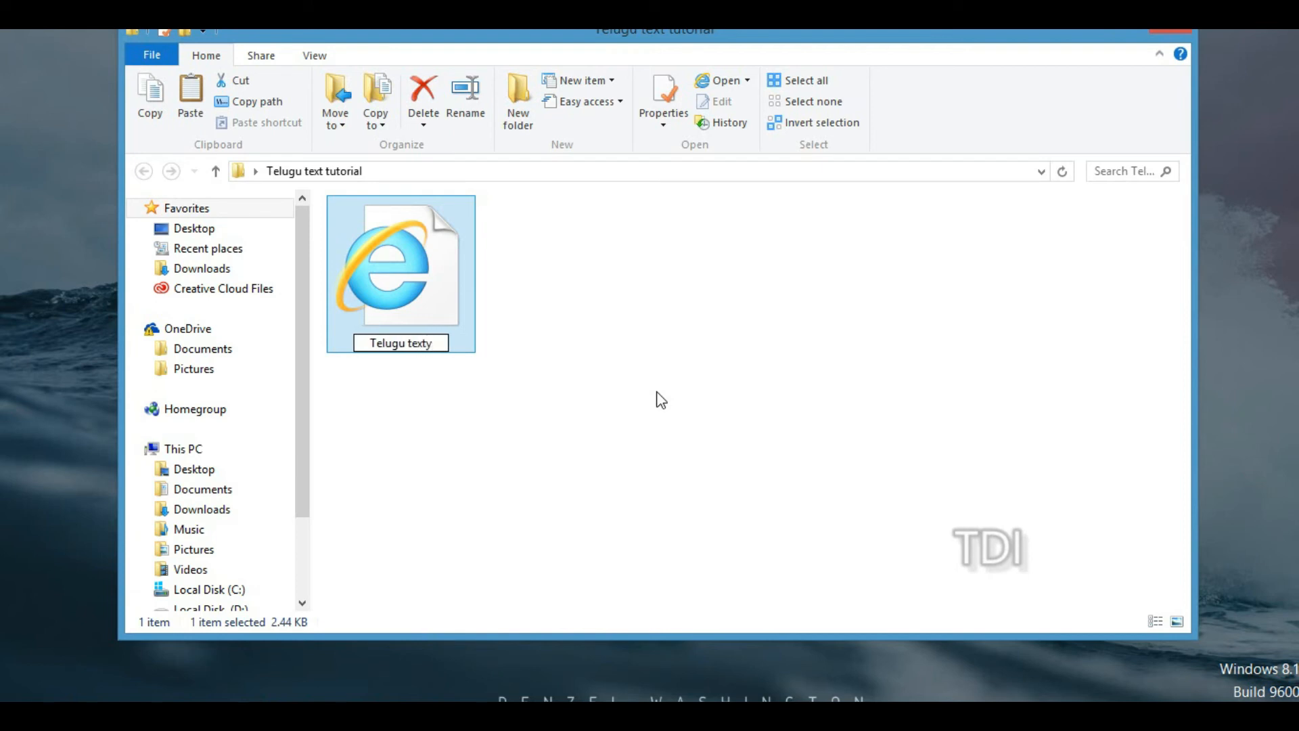
{"action": "key", "text": "BackSpace"}
{"action": "key", "text": "Return"}
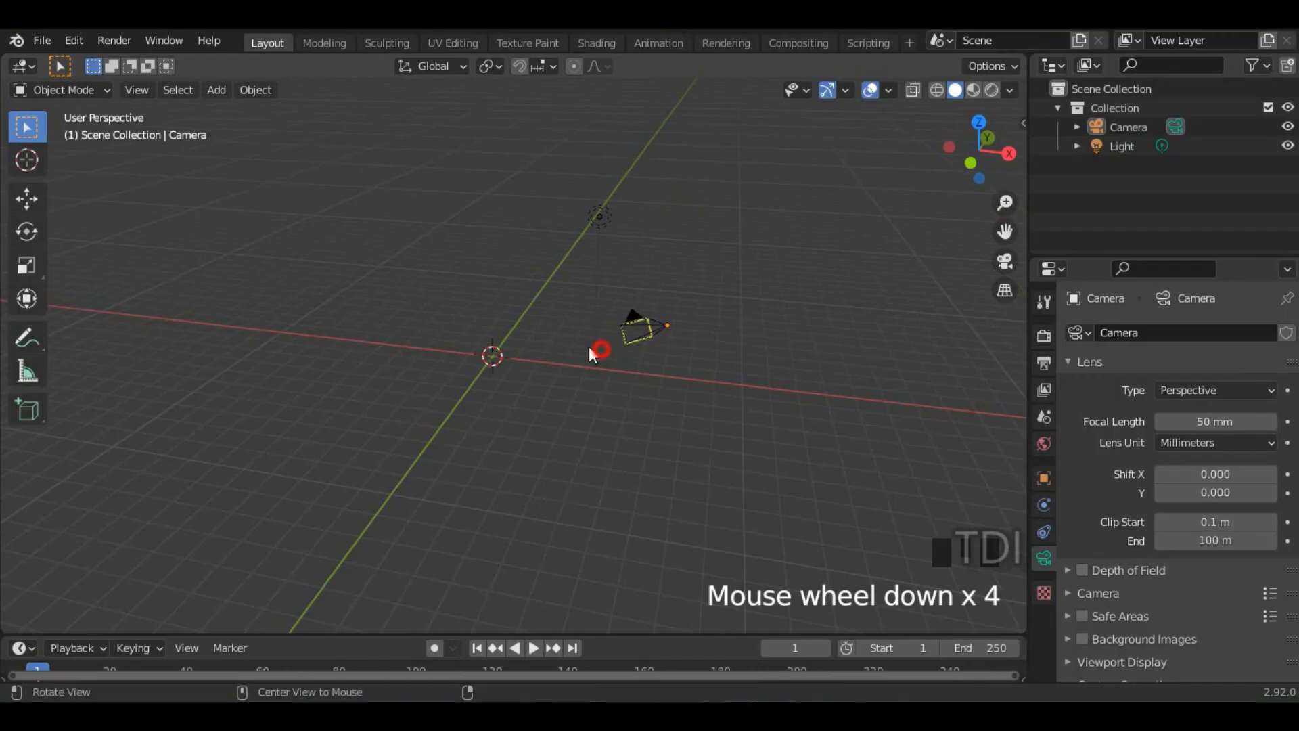
Import Telugu text.svg from the Telugu text tutorial folder on the Desktop into the Blender scene.
{"action": "mouse_move", "coordinate": [588, 346]}
{"action": "middle_mouse_down"}
{"action": "mouse_move", "coordinate": [566, 362]}
{"action": "mouse_move", "coordinate": [620, 334]}
{"action": "mouse_move", "coordinate": [533, 325]}
{"action": "mouse_move", "coordinate": [582, 330]}
{"action": "middle_mouse_up"}
{"action": "scroll", "coordinate": [562, 362], "scroll_direction": "up", "scroll_amount": 5}
{"action": "scroll", "coordinate": [558, 348], "scroll_direction": "up", "scroll_amount": 3}
{"action": "scroll", "coordinate": [533, 325], "scroll_direction": "up", "scroll_amount": 1}
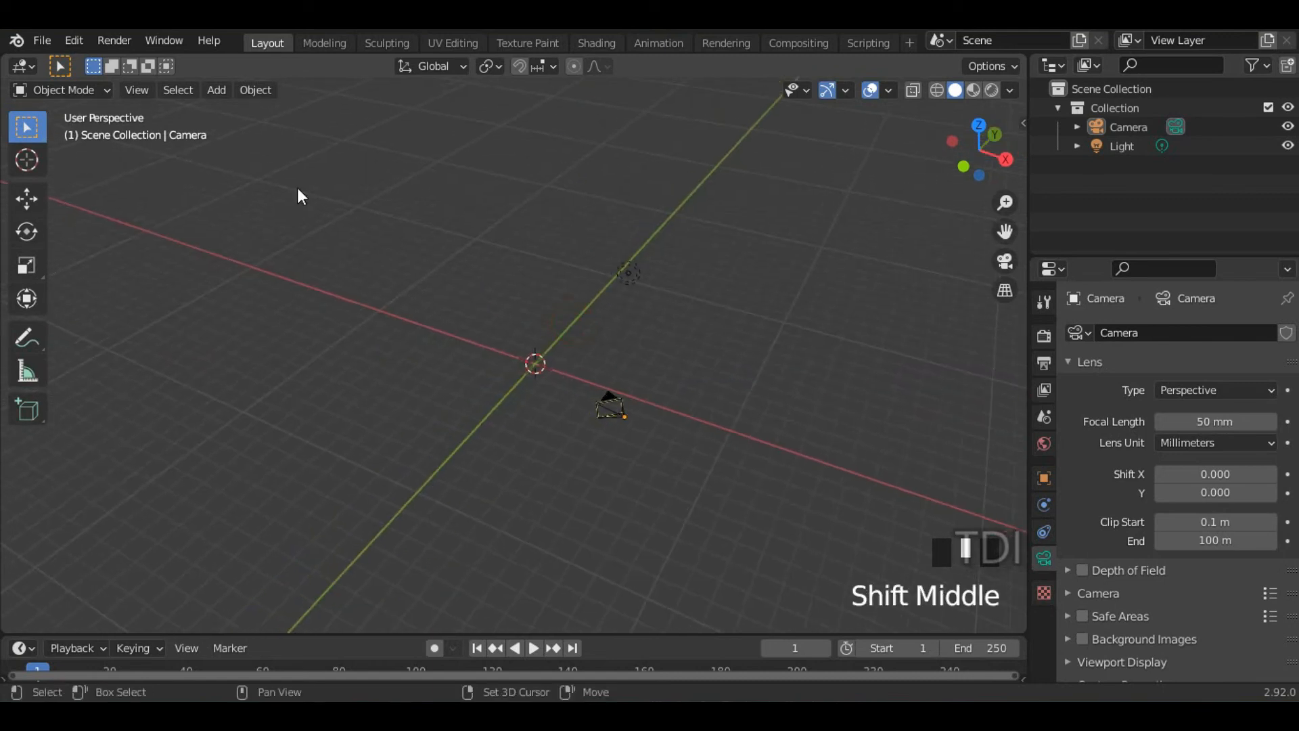
{"action": "left_click", "coordinate": [35, 37]}
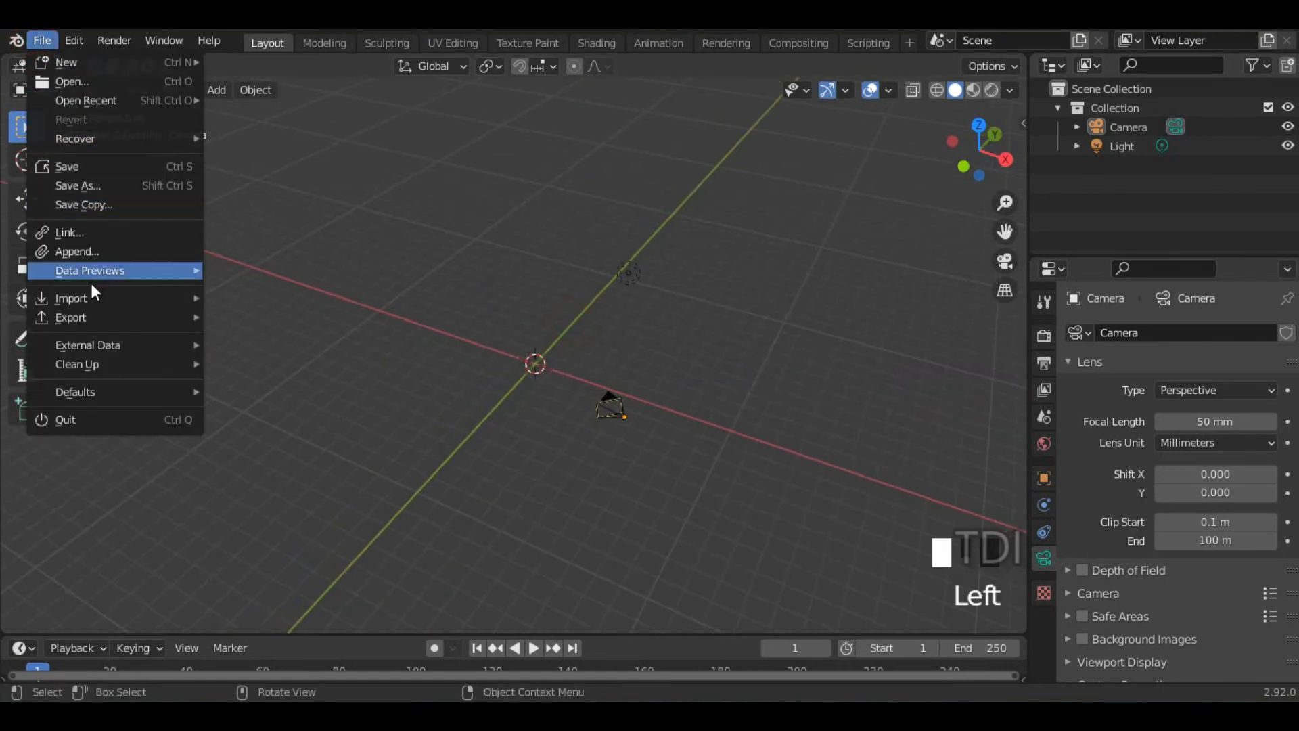
{"action": "mouse_move", "coordinate": [90, 303]}
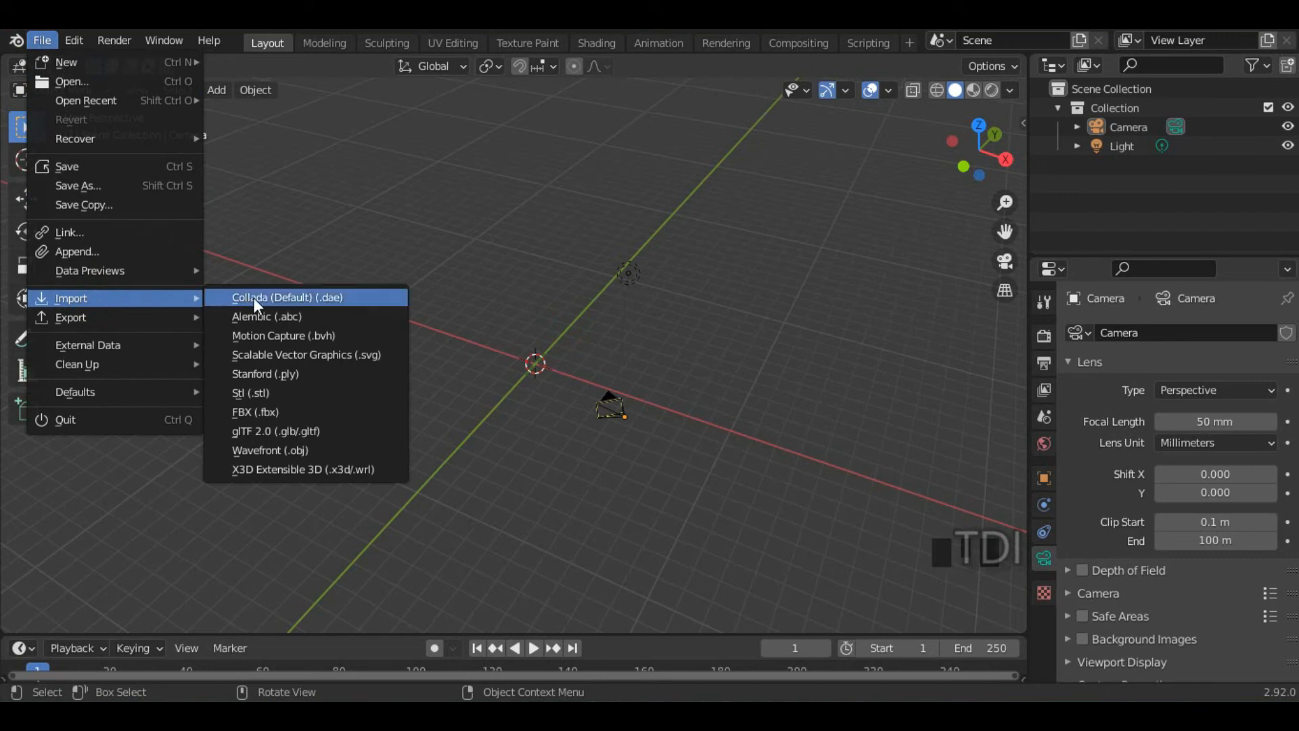
{"action": "left_click", "coordinate": [388, 355]}
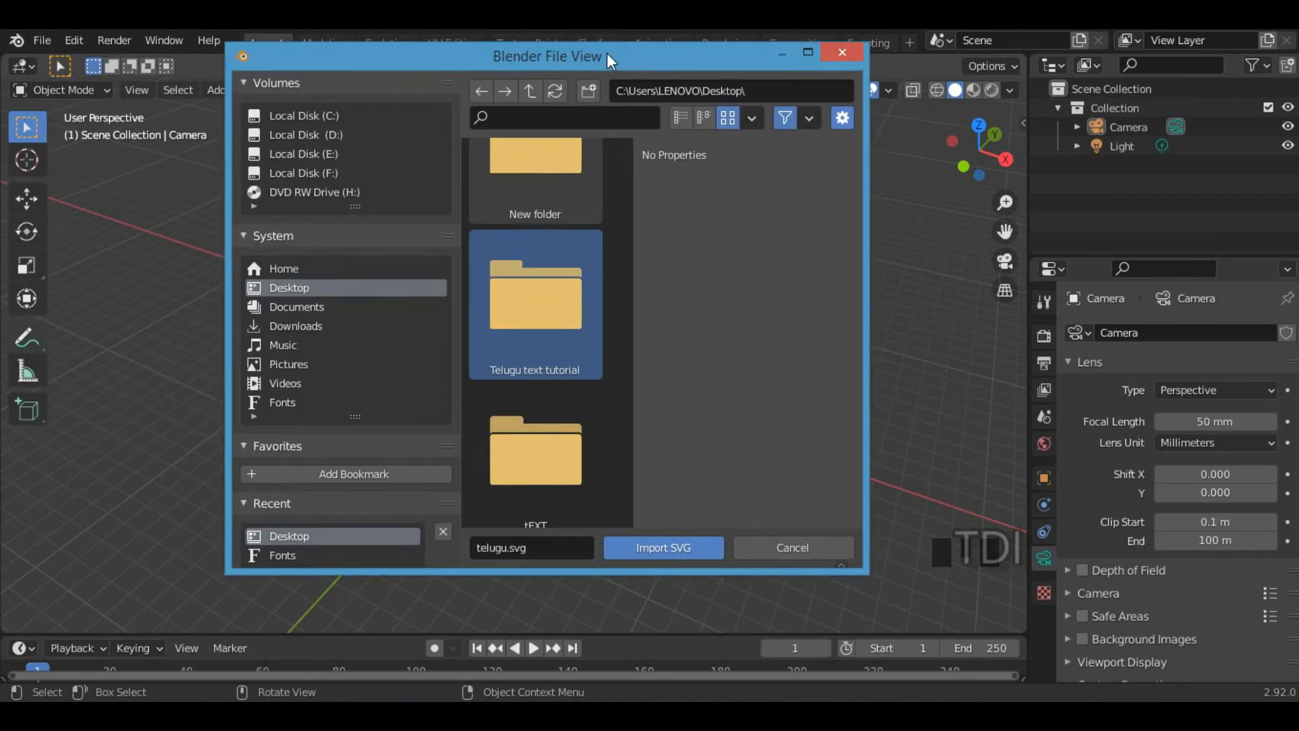
{"action": "left_click_drag", "start_coordinate": [607, 53], "coordinate": [618, 64]}
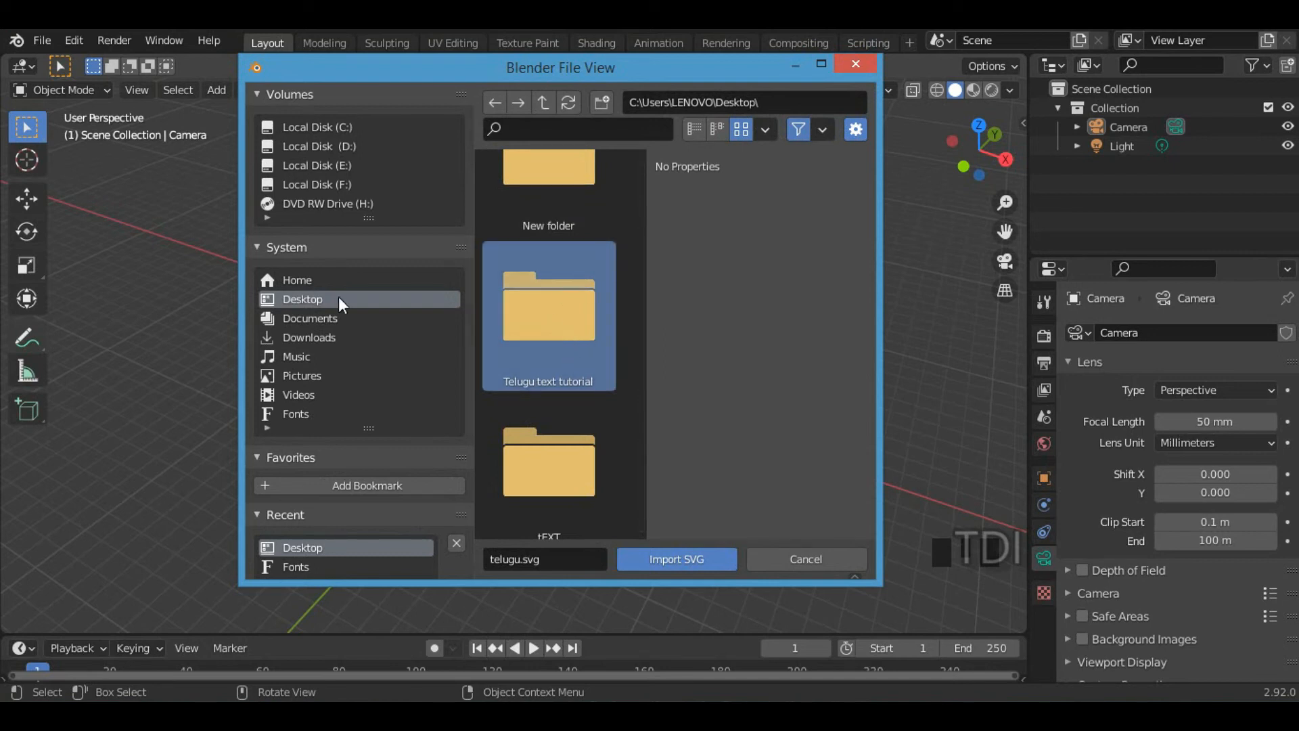
{"action": "double_click", "coordinate": [567, 307]}
{"action": "left_click", "coordinate": [554, 278]}
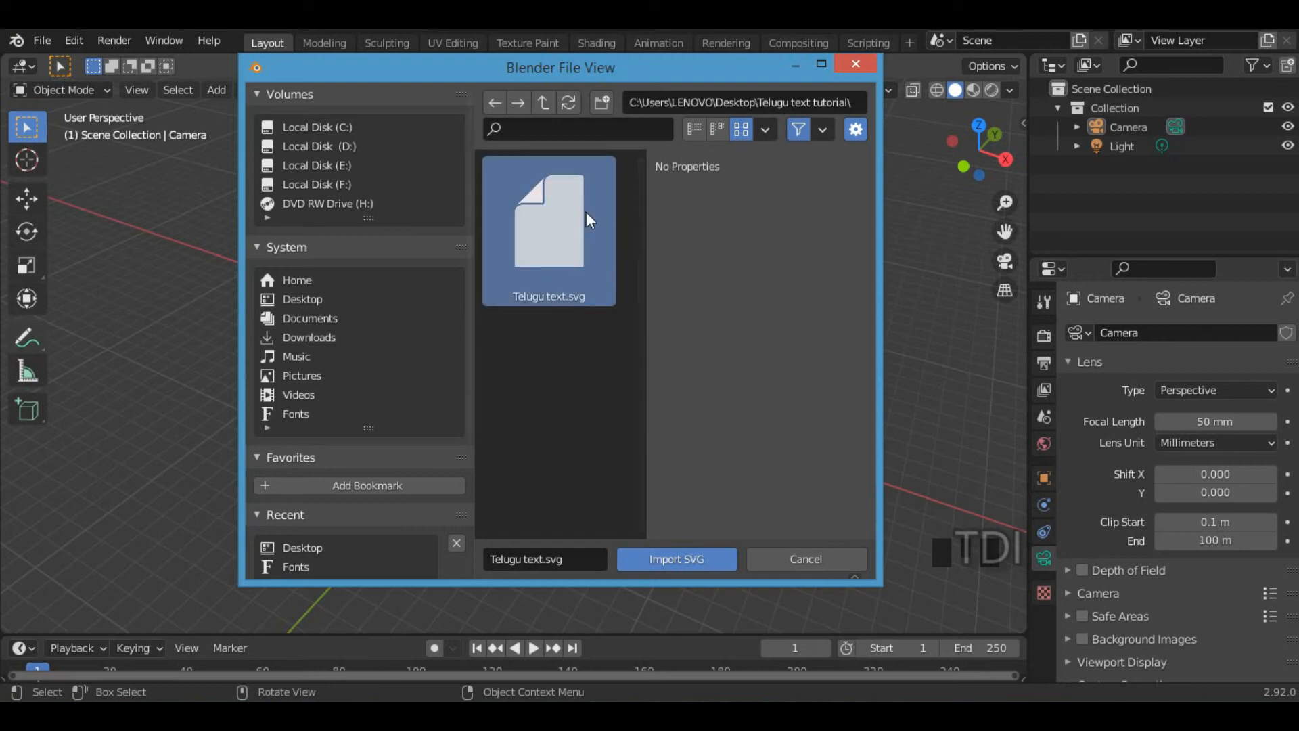
{"action": "left_click", "coordinate": [708, 554]}
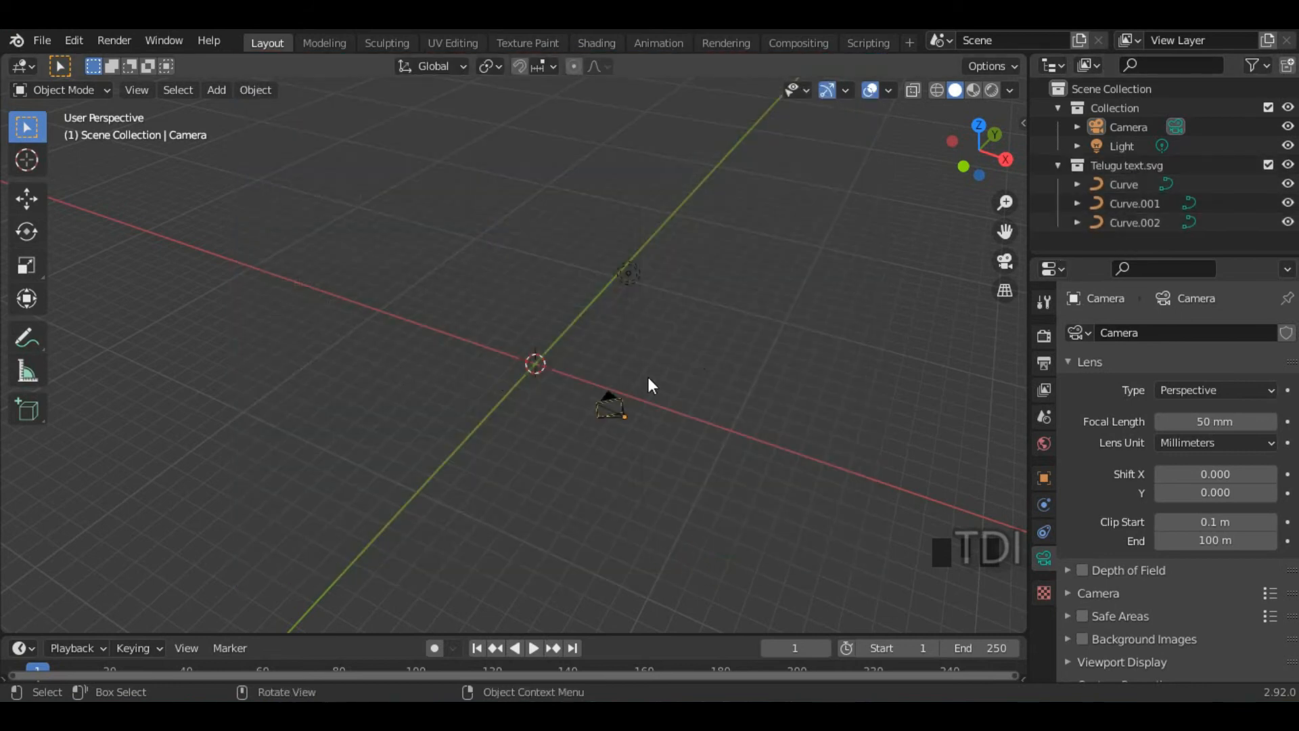
Select all the imported Telugu curves and scale them up well beyond their imported size.
{"action": "scroll", "coordinate": [596, 391], "scroll_direction": "up", "scroll_amount": 9}
{"action": "middle_click_drag", "start_coordinate": [598, 399], "coordinate": [287, 387]}
{"action": "left_click_drag", "start_coordinate": [313, 323], "coordinate": [504, 431]}
{"action": "scroll", "coordinate": [505, 433], "scroll_direction": "down", "scroll_amount": 8}
{"action": "middle_click_drag", "start_coordinate": [507, 433], "coordinate": [600, 473]}
{"action": "key", "text": "s"}
{"action": "left_click", "coordinate": [629, 372]}
{"action": "key", "text": "s"}
{"action": "key", "text": "s"}
{"action": "left_click", "coordinate": [841, 290]}
{"action": "scroll", "coordinate": [650, 364], "scroll_direction": "down", "scroll_amount": 4}
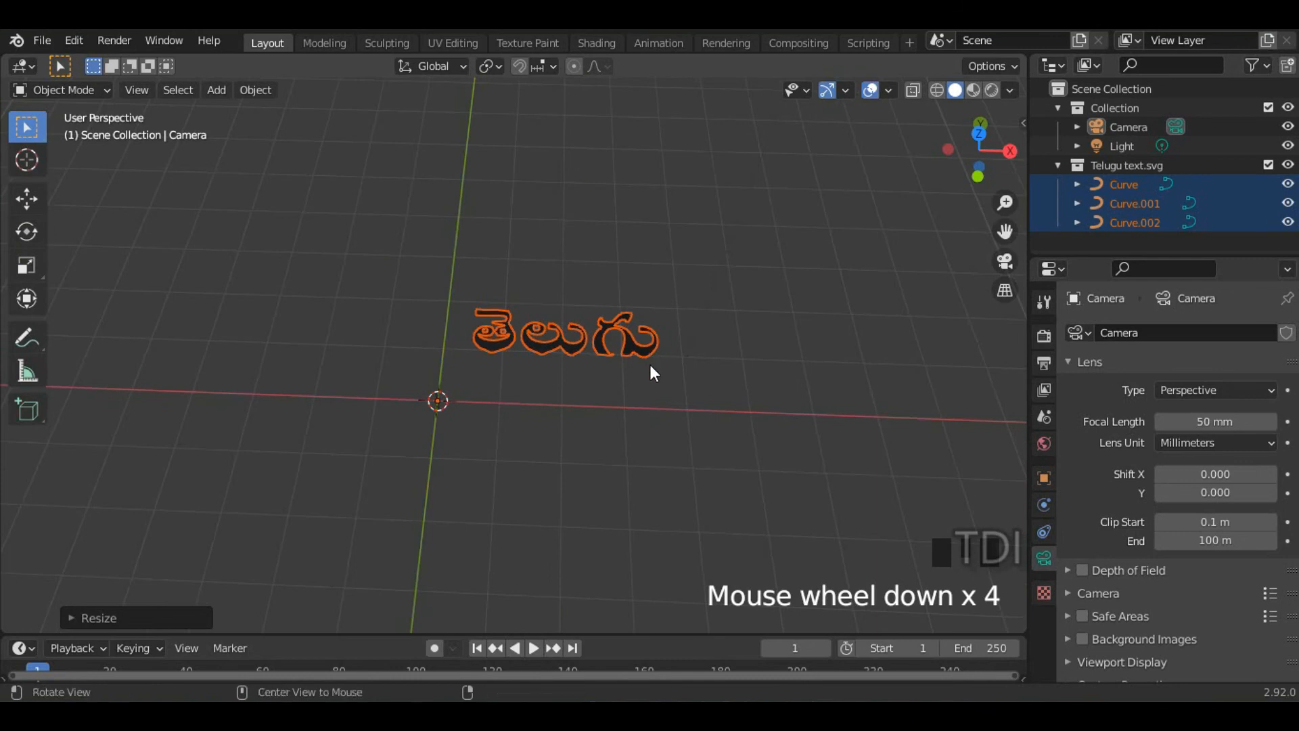
Set the origin of all the Telugu curves to their geometry.
{"action": "left_click", "coordinate": [264, 103]}
{"action": "left_click", "coordinate": [454, 306]}
{"action": "left_click_drag", "start_coordinate": [437, 305], "coordinate": [663, 369]}
{"action": "left_click", "coordinate": [251, 91]}
{"action": "mouse_move", "coordinate": [290, 130]}
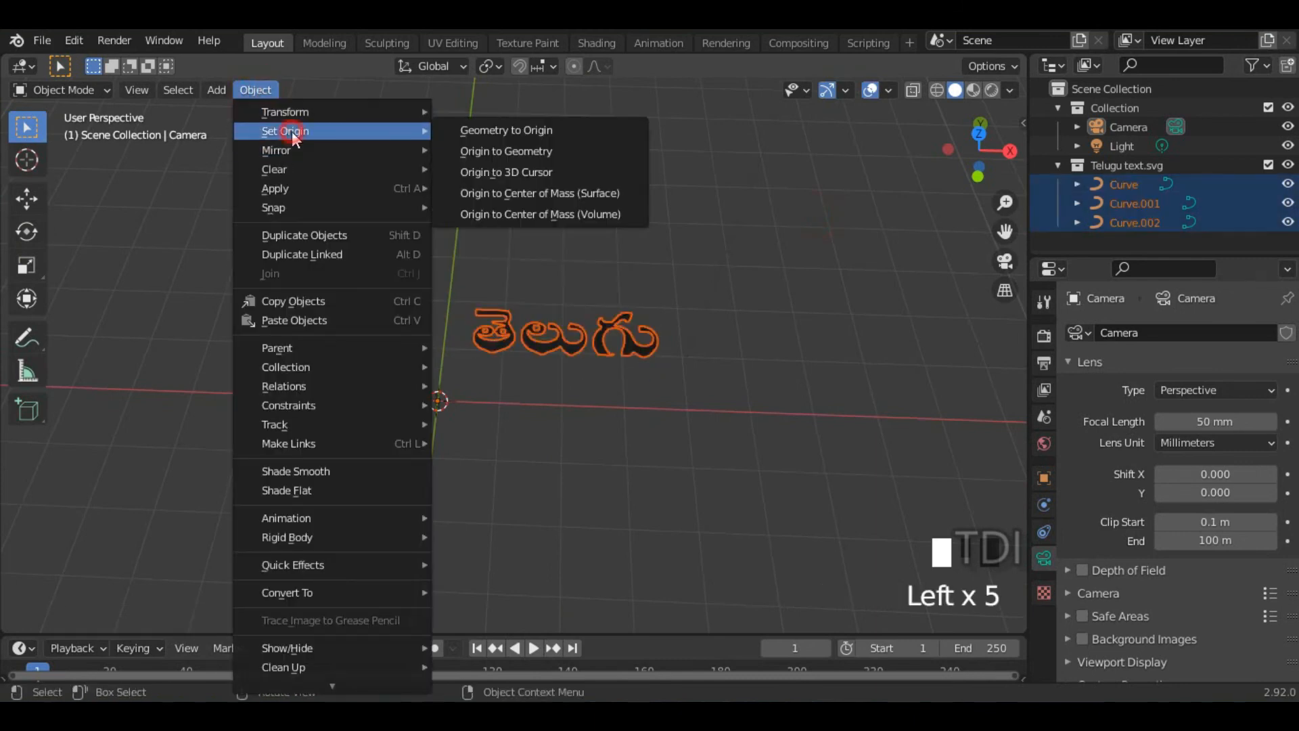
{"action": "left_click", "coordinate": [571, 147]}
{"action": "scroll", "coordinate": [518, 278], "scroll_direction": "down", "scroll_amount": 1}
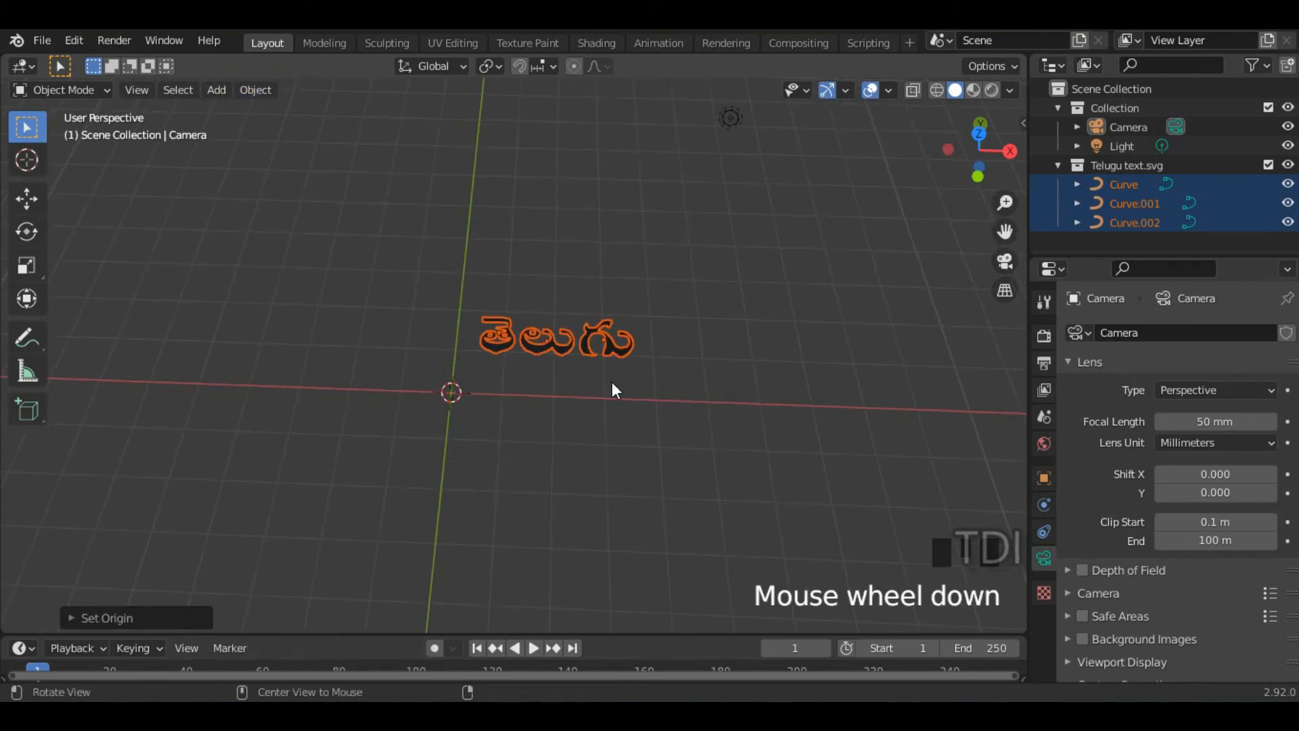
Move the Telugu curves along X and Y towards the world origin, undoing the last change.
{"action": "left_click", "coordinate": [26, 198]}
{"action": "left_click_drag", "start_coordinate": [567, 350], "coordinate": [475, 347]}
{"action": "left_click_drag", "start_coordinate": [459, 270], "coordinate": [458, 325]}
{"action": "key", "text": "ctrl+z"}
Rotate the Telugu curves 90° about the X axis so the word stands upright.
{"action": "middle_click_drag", "start_coordinate": [592, 462], "coordinate": [719, 385]}
{"action": "type", "text": "rx90"}
{"action": "key", "text": "Return"}
{"action": "scroll", "coordinate": [616, 412], "scroll_direction": "up", "scroll_amount": 3}
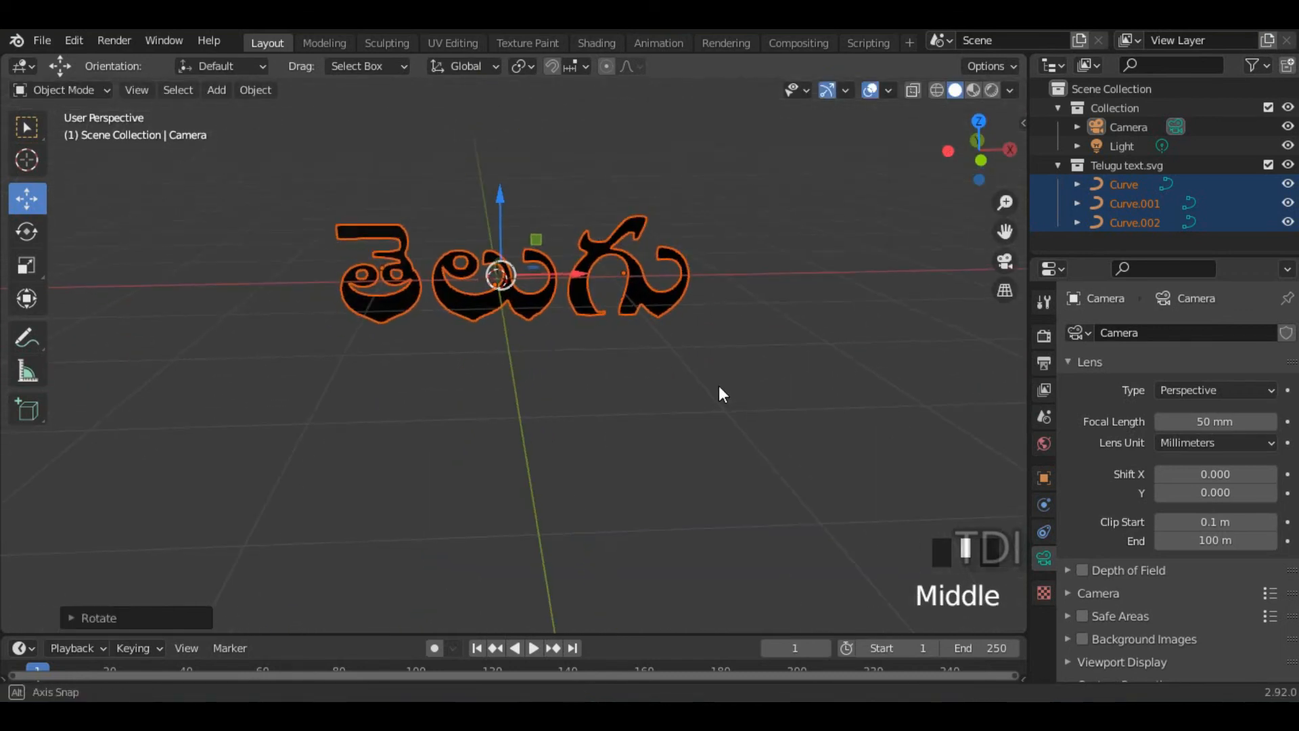
Nudge the Telugu word along Z and X in front view to centre it on the world origin, and deselect it.
{"action": "key", "text": "KP_1"}
{"action": "middle_click_drag", "start_coordinate": [790, 270], "coordinate": [791, 321], "text": "shift"}
{"action": "mouse_move", "coordinate": [499, 247]}
{"action": "left_mouse_down"}
{"action": "mouse_move", "coordinate": [496, 226]}
{"action": "mouse_move", "coordinate": [497, 240]}
{"action": "left_mouse_up"}
{"action": "left_click_drag", "start_coordinate": [578, 302], "coordinate": [560, 303]}
{"action": "left_click", "coordinate": [747, 203]}
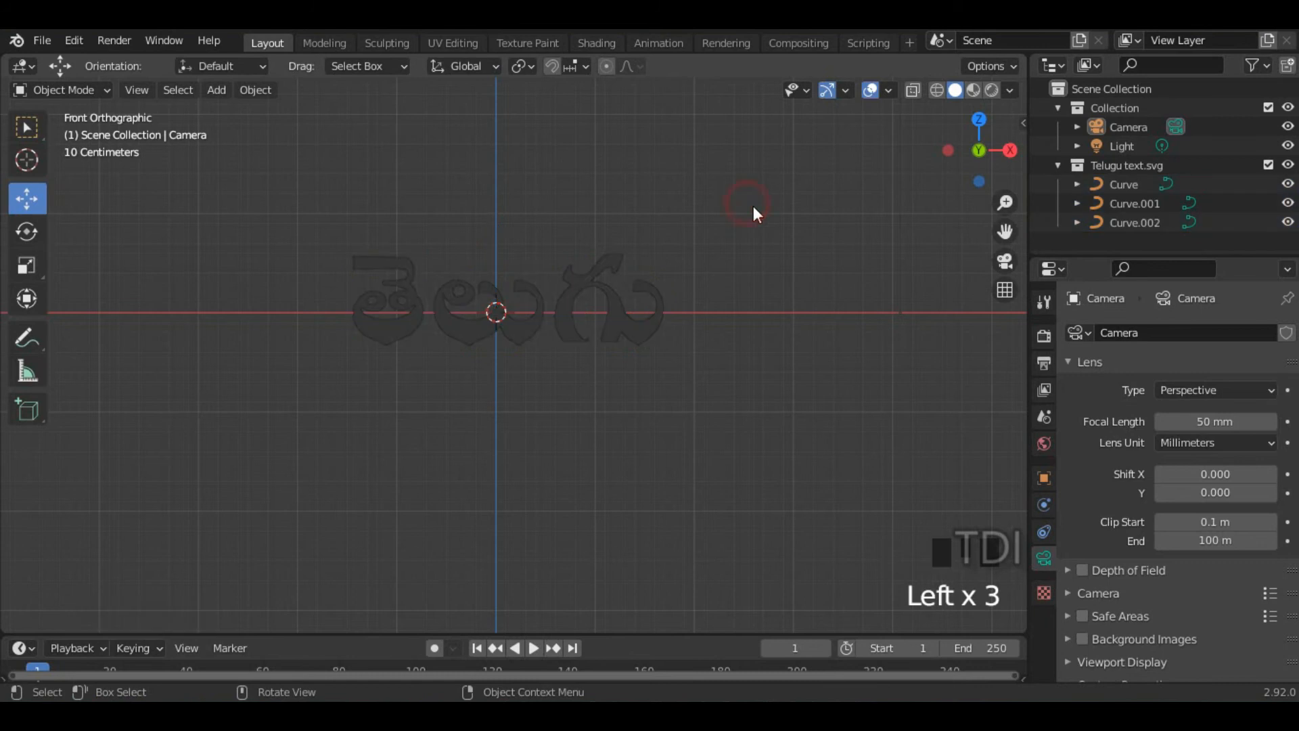
Inspect the upright Telugu word from several angles with the viewport overlays hidden, and restore the overlays.
{"action": "middle_click_drag", "start_coordinate": [644, 367], "coordinate": [670, 386]}
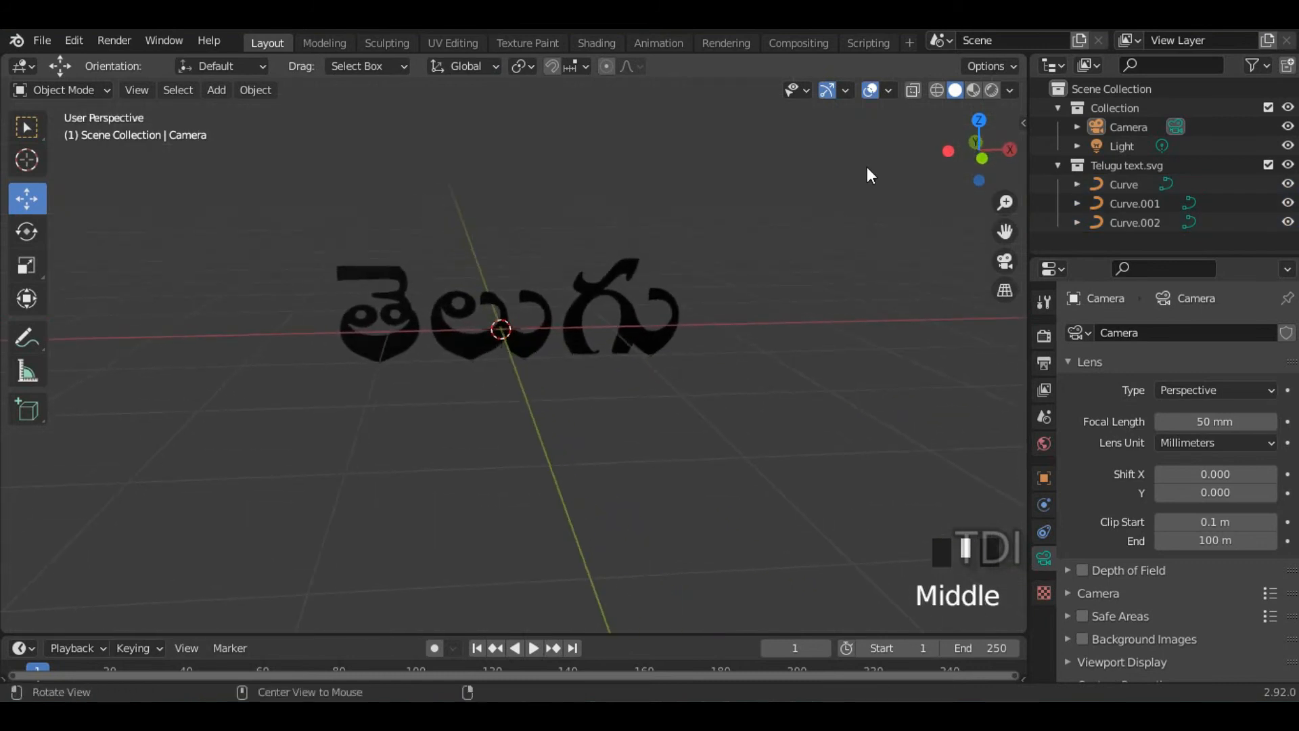
{"action": "left_click", "coordinate": [871, 91]}
{"action": "middle_click_drag", "start_coordinate": [684, 298], "coordinate": [615, 419]}
{"action": "scroll", "coordinate": [614, 404], "scroll_direction": "up", "scroll_amount": 4}
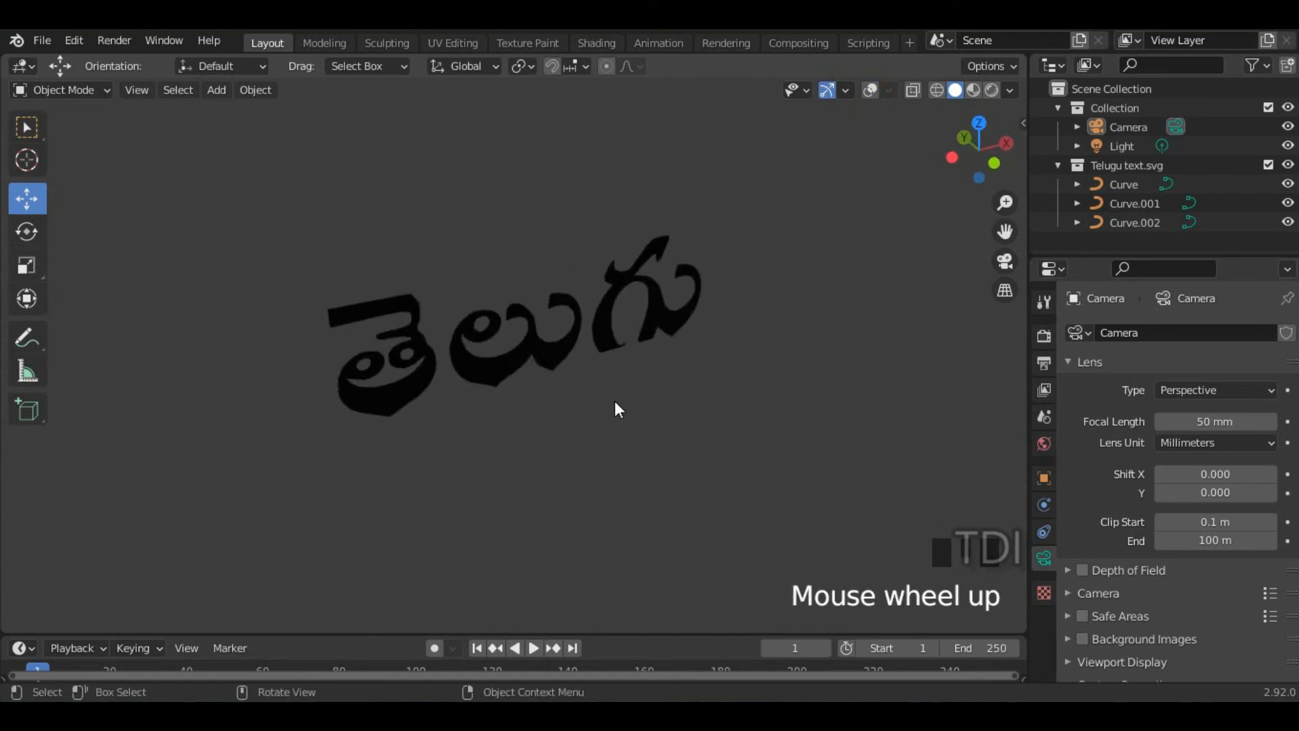
{"action": "middle_click_drag", "start_coordinate": [670, 373], "coordinate": [697, 415], "text": "shift"}
{"action": "middle_click_drag", "start_coordinate": [701, 460], "coordinate": [719, 416]}
{"action": "left_click", "coordinate": [870, 90]}
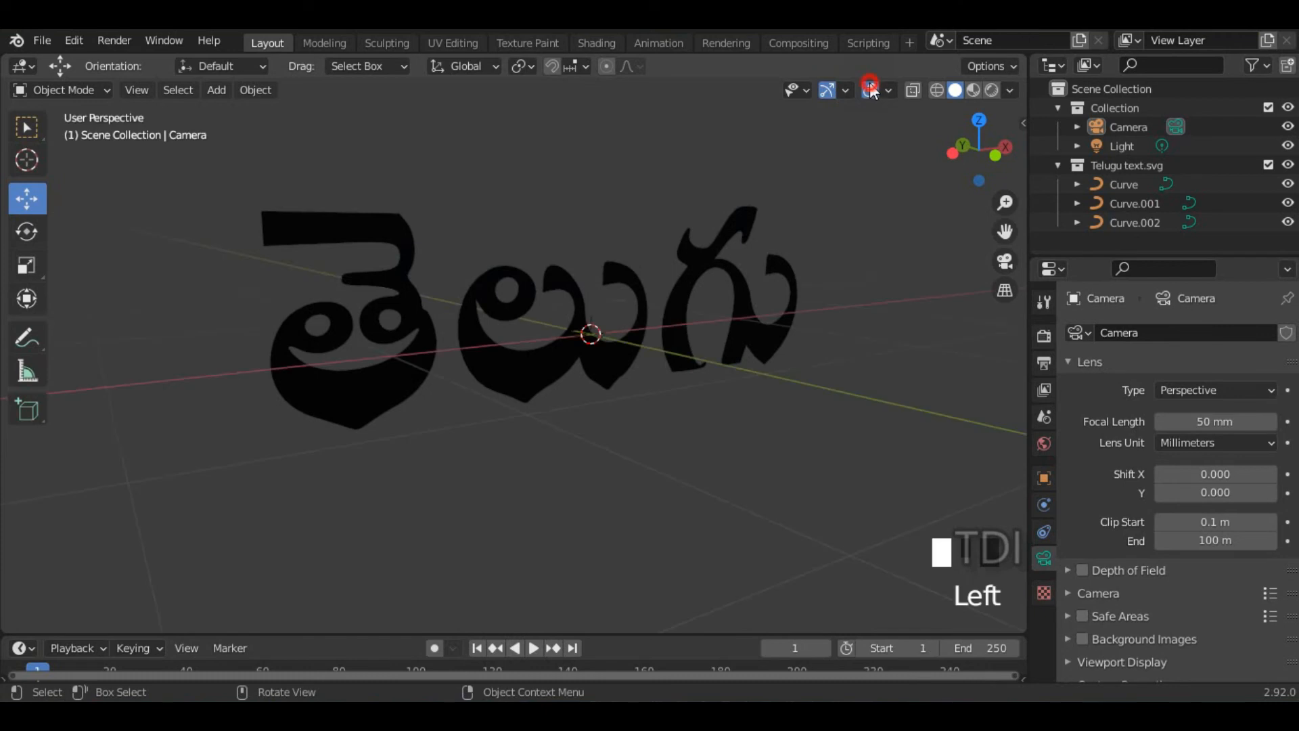
Extrude the first Telugu letter's curve by 0.001 m in its geometry settings.
{"action": "left_click", "coordinate": [431, 380]}
{"action": "double_click", "coordinate": [27, 126]}
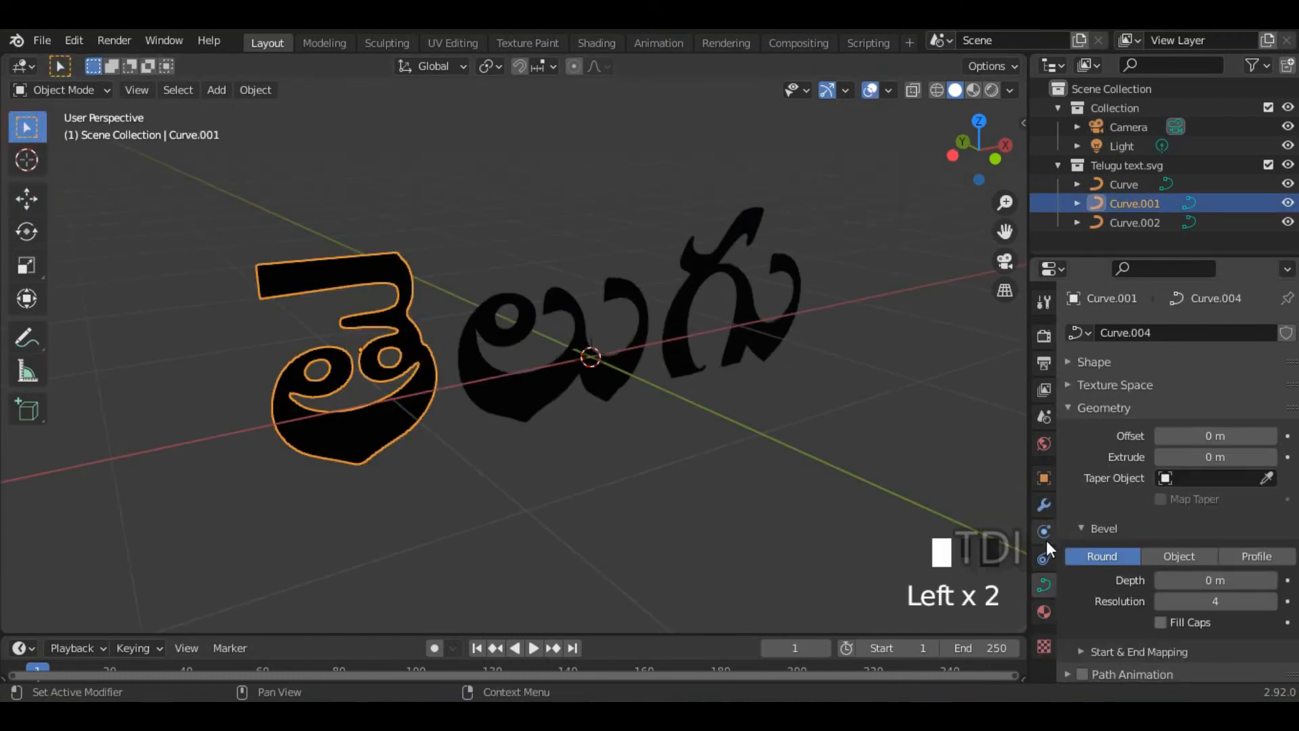
{"action": "left_click", "coordinate": [1045, 586]}
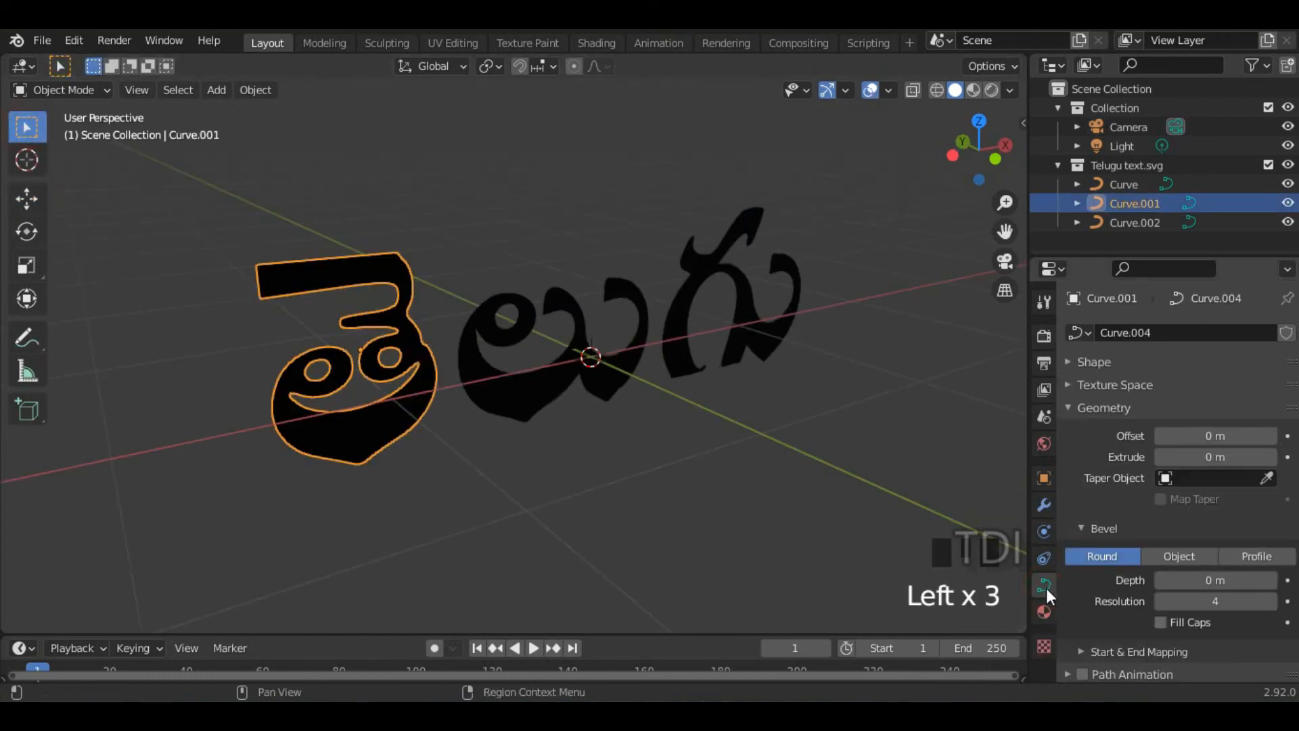
{"action": "left_click", "coordinate": [1221, 460]}
{"action": "type", "text": ".00"}
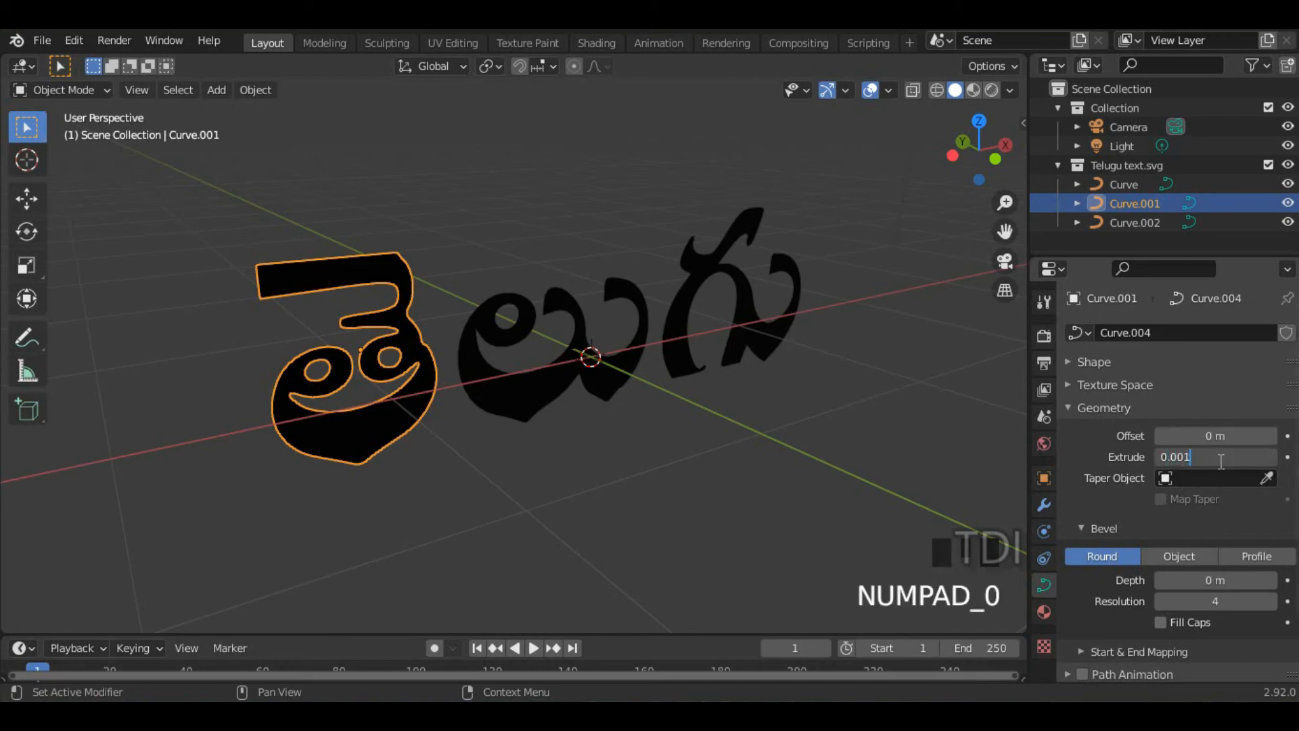
{"action": "type", "text": "1"}
{"action": "key", "text": "Return"}
Extrude the middle and last Telugu letters' curves by 0.001 m each, and deselect them.
{"action": "middle_click_drag", "start_coordinate": [579, 492], "coordinate": [565, 489]}
{"action": "middle_click_drag", "start_coordinate": [461, 340], "coordinate": [571, 389]}
{"action": "left_click", "coordinate": [570, 389]}
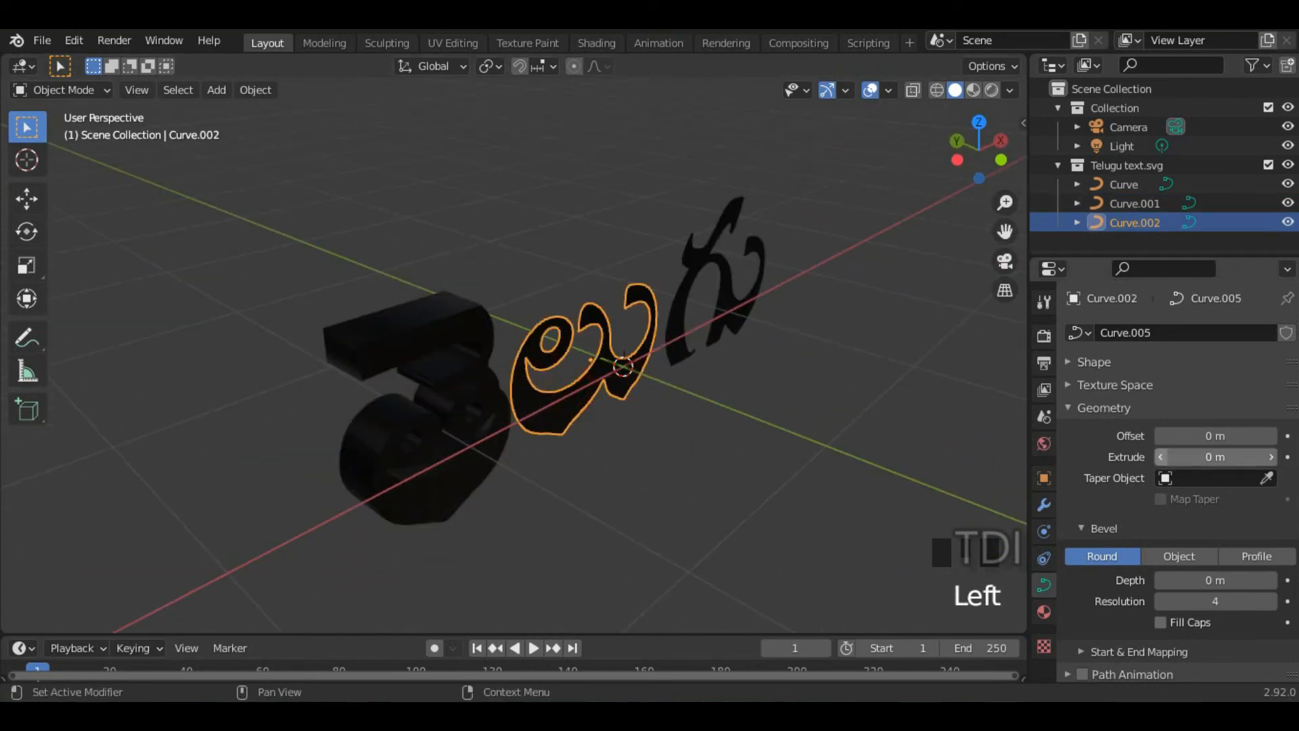
{"action": "left_click", "coordinate": [1172, 456]}
{"action": "type", "text": "0.001"}
{"action": "key", "text": "Return"}
{"action": "left_click", "coordinate": [727, 305]}
{"action": "left_click", "coordinate": [1239, 455]}
{"action": "type", "text": "0.001"}
{"action": "left_click", "coordinate": [737, 414]}
{"action": "middle_click_drag", "start_coordinate": [760, 503], "coordinate": [627, 440]}
Try moving single control points of the first letter's curve in Edit Mode, undoing the move, and return to Object Mode.
{"action": "left_click", "coordinate": [299, 400]}
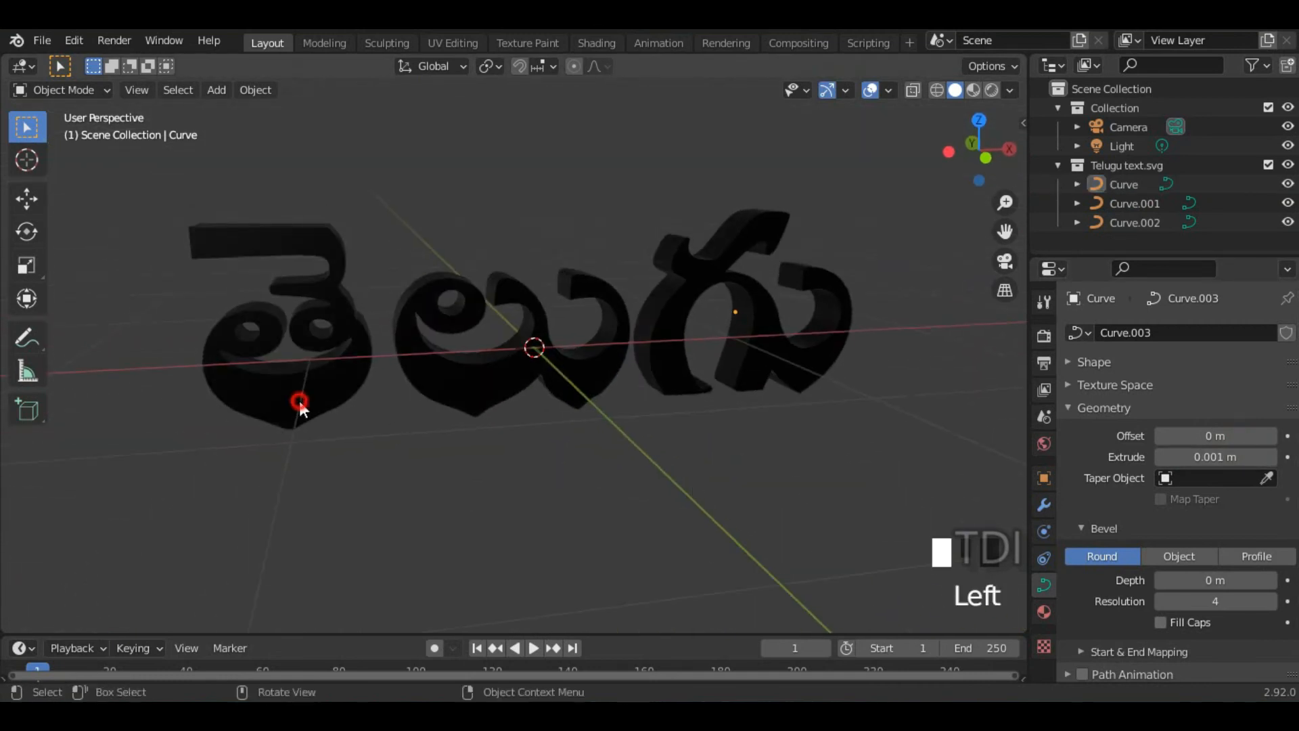
{"action": "middle_click_drag", "start_coordinate": [348, 377], "coordinate": [424, 377], "text": "shift"}
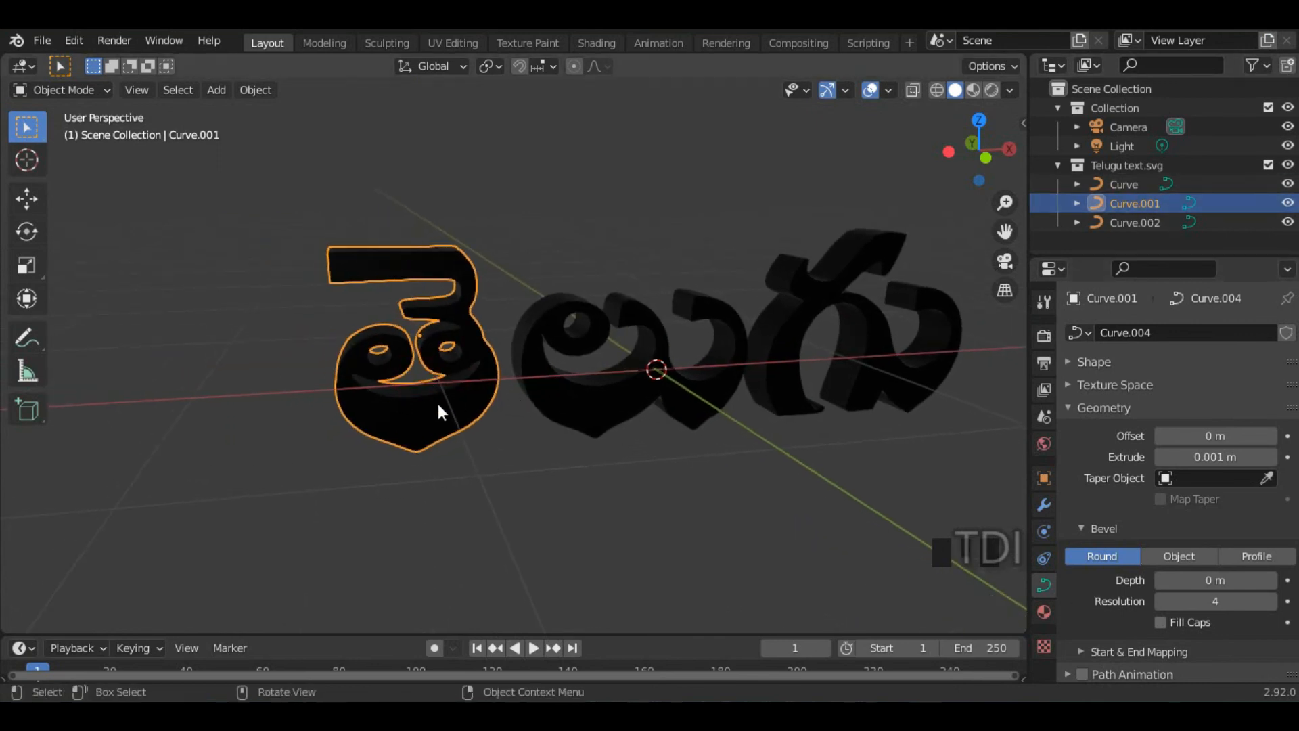
{"action": "key", "text": "Tab"}
{"action": "scroll", "coordinate": [460, 359], "scroll_direction": "up", "scroll_amount": 2}
{"action": "middle_click_drag", "start_coordinate": [469, 345], "coordinate": [517, 319], "text": "shift"}
{"action": "left_click", "coordinate": [549, 335]}
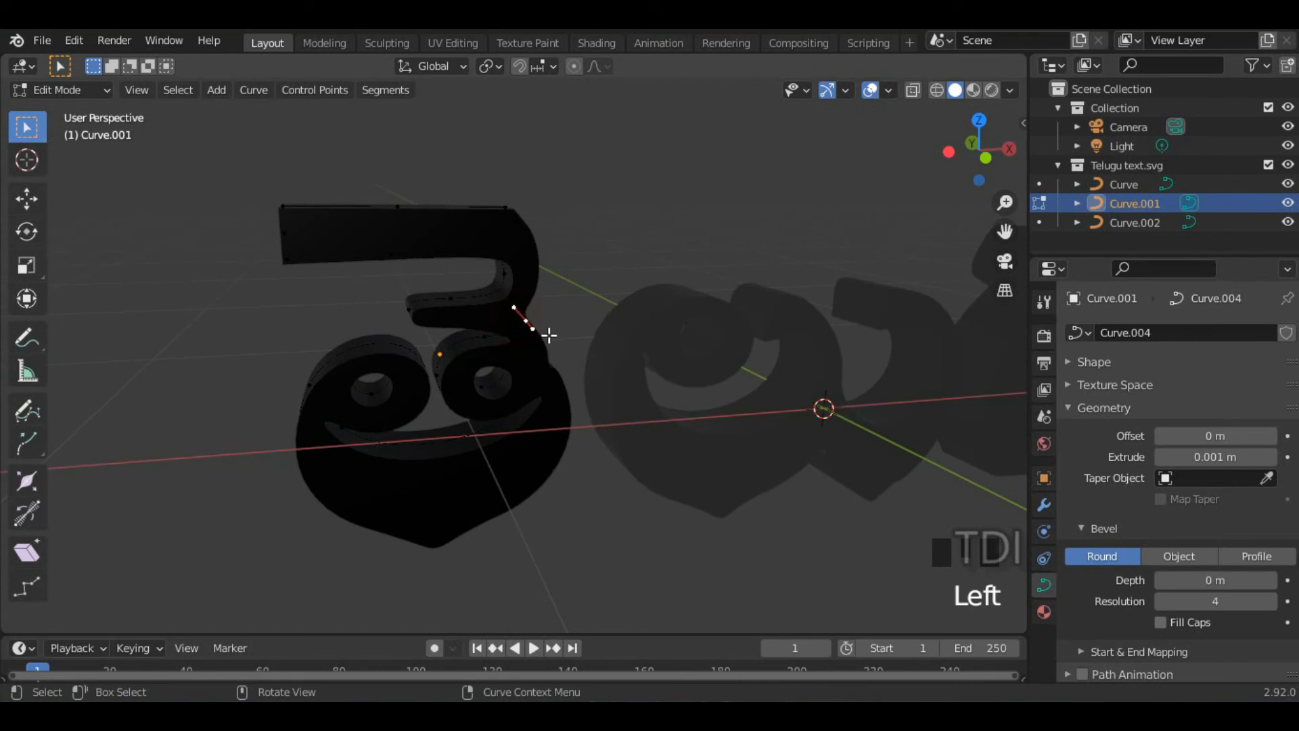
{"action": "key", "text": "g"}
{"action": "left_click", "coordinate": [704, 282]}
{"action": "middle_click_drag", "start_coordinate": [704, 282], "coordinate": [615, 351]}
{"action": "key", "text": "ctrl+z"}
{"action": "left_click", "coordinate": [311, 283]}
{"action": "key", "text": "g"}
{"action": "right_click", "coordinate": [542, 194]}
{"action": "middle_click_drag", "start_coordinate": [431, 310], "coordinate": [543, 288]}
{"action": "key", "text": "Tab"}
Convert the first letter's curve to a mesh.
{"action": "middle_click_drag", "start_coordinate": [606, 335], "coordinate": [471, 270]}
{"action": "left_click", "coordinate": [274, 90]}
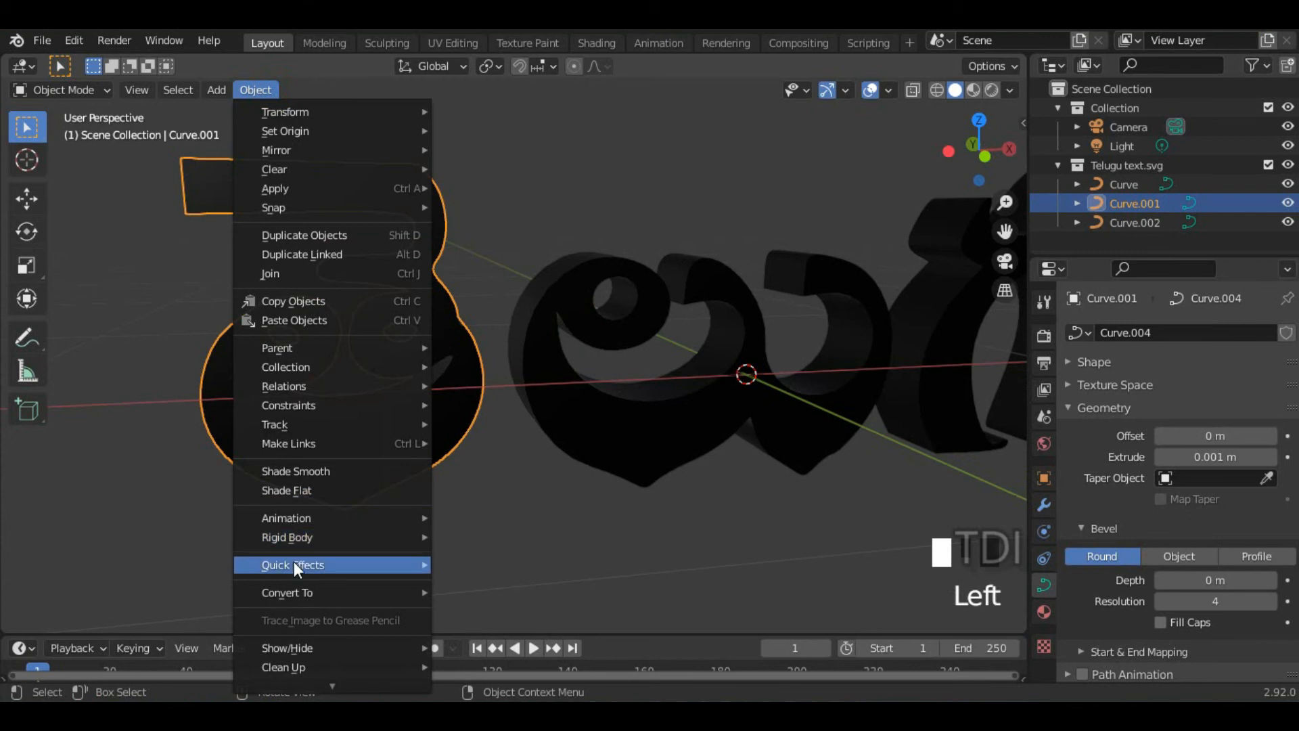
{"action": "left_click", "coordinate": [297, 591]}
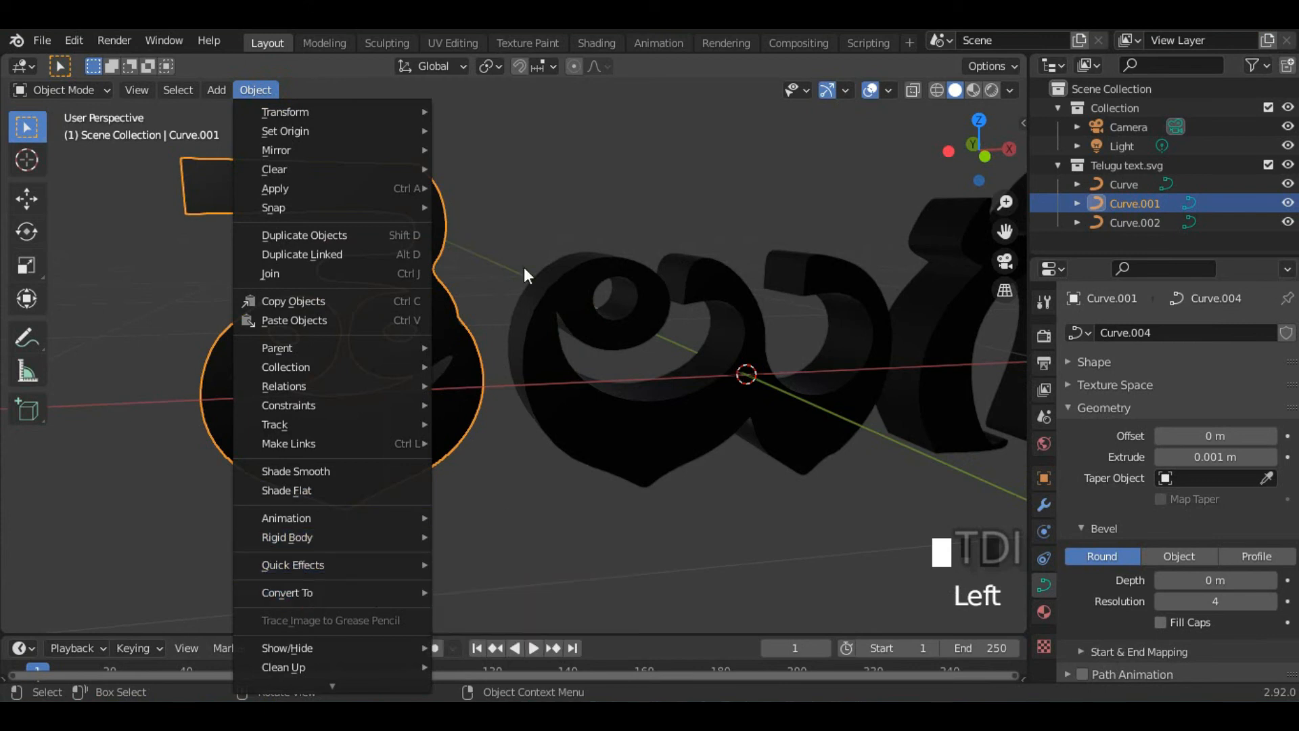
{"action": "right_click", "coordinate": [266, 311]}
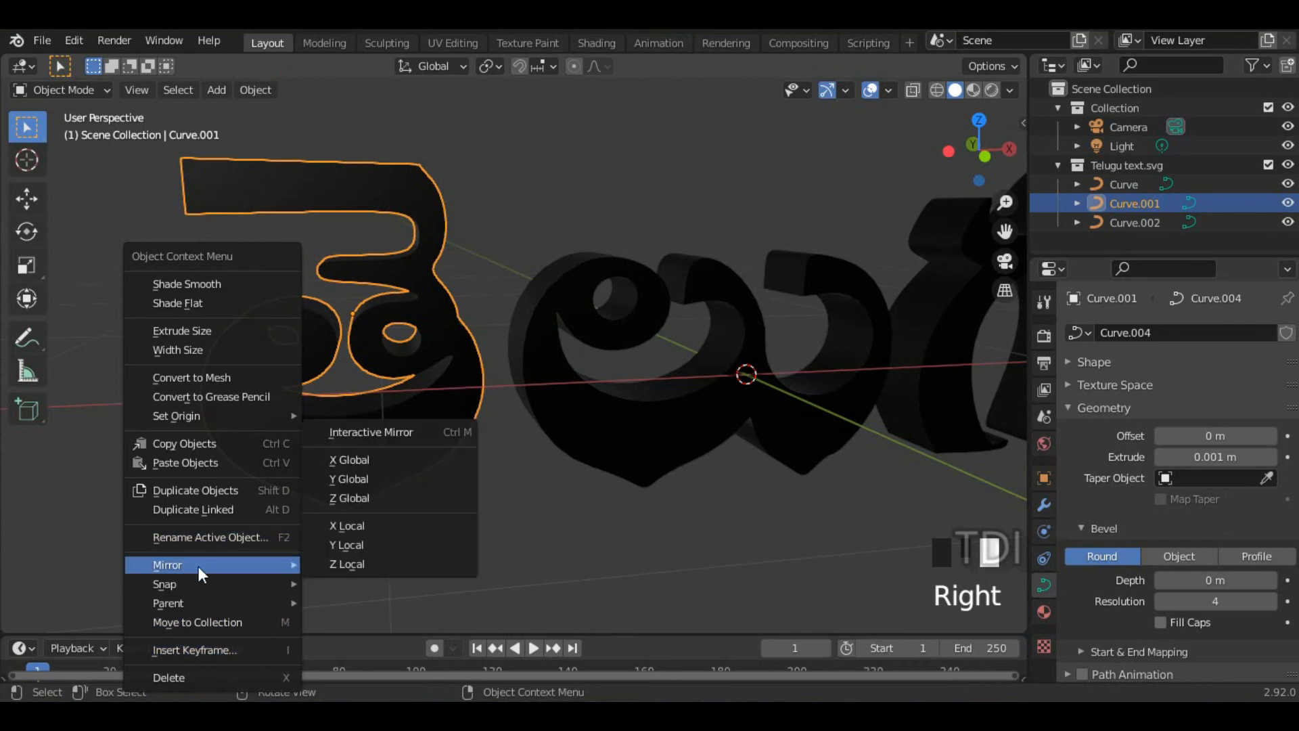
{"action": "left_click", "coordinate": [218, 374]}
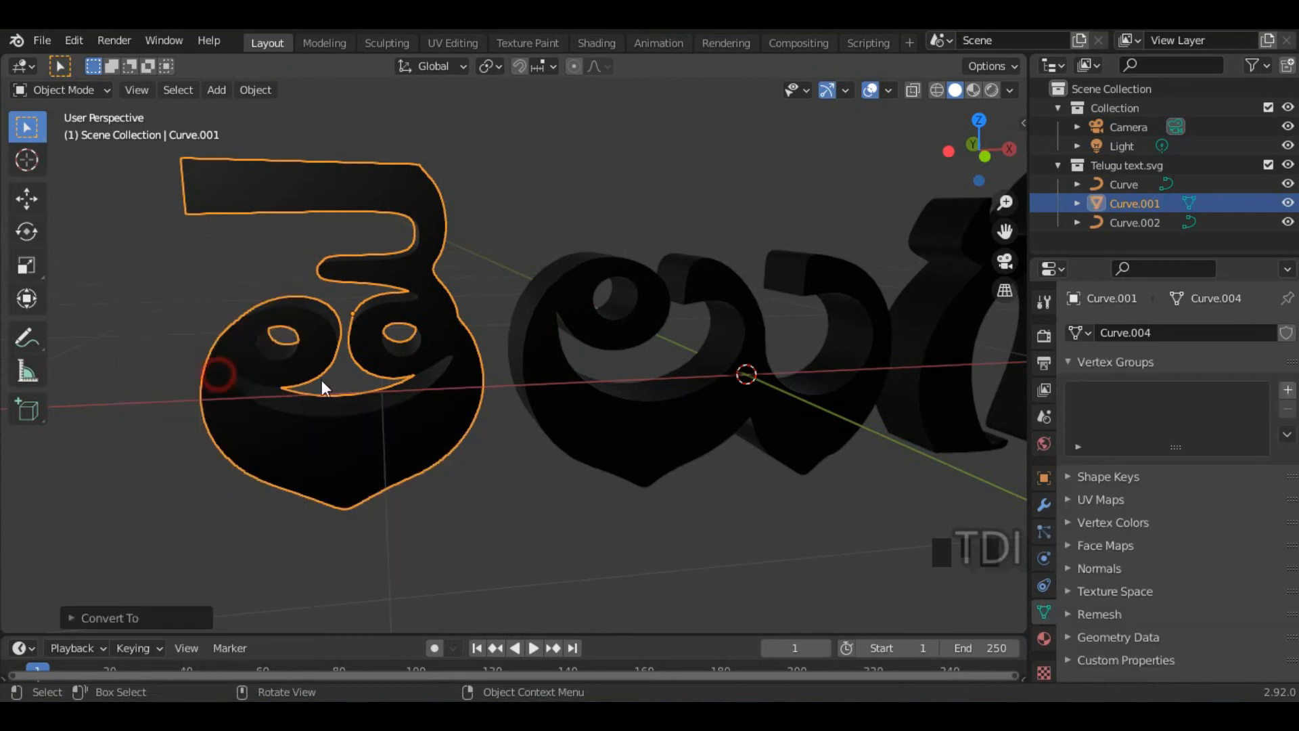
Examine the converted letter's geometry in Edit Mode, trying vertex and face selections on its sides and top bar.
{"action": "middle_click_drag", "start_coordinate": [440, 335], "coordinate": [567, 331]}
{"action": "key", "text": "Tab"}
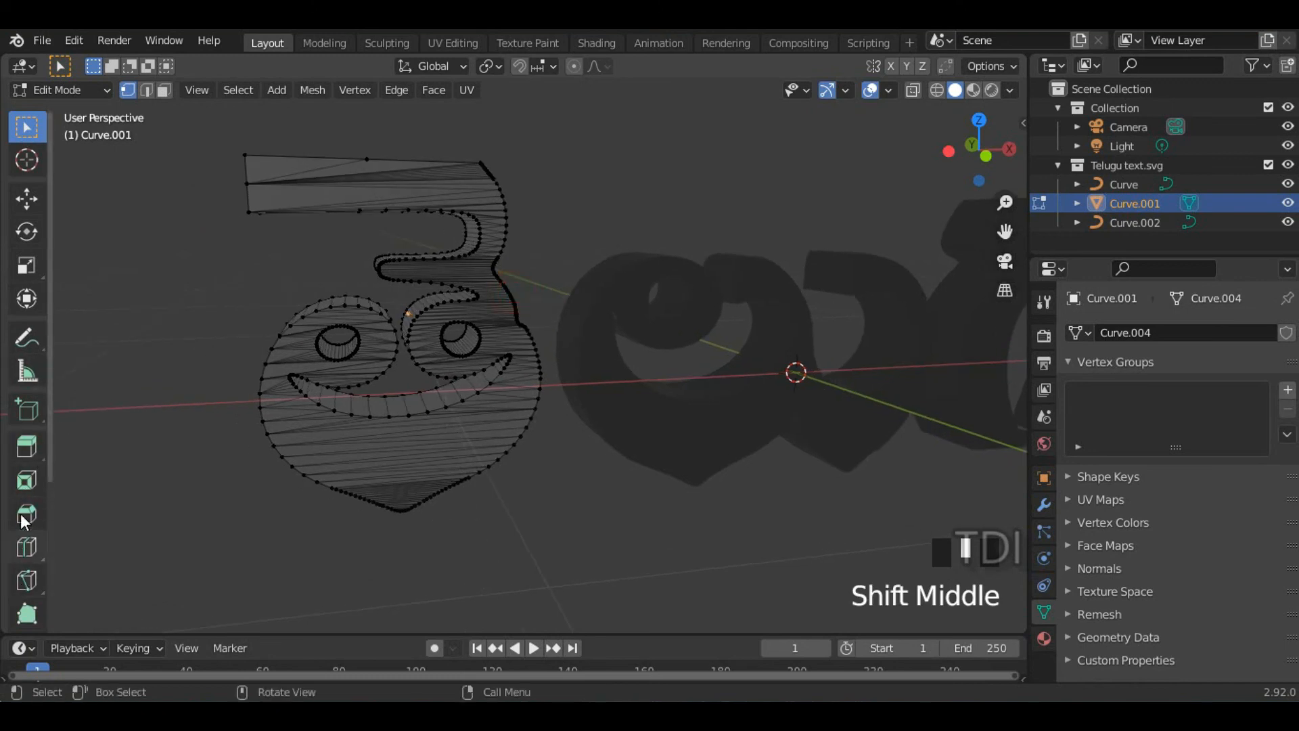
{"action": "scroll", "coordinate": [28, 291], "scroll_direction": "up", "scroll_amount": 9}
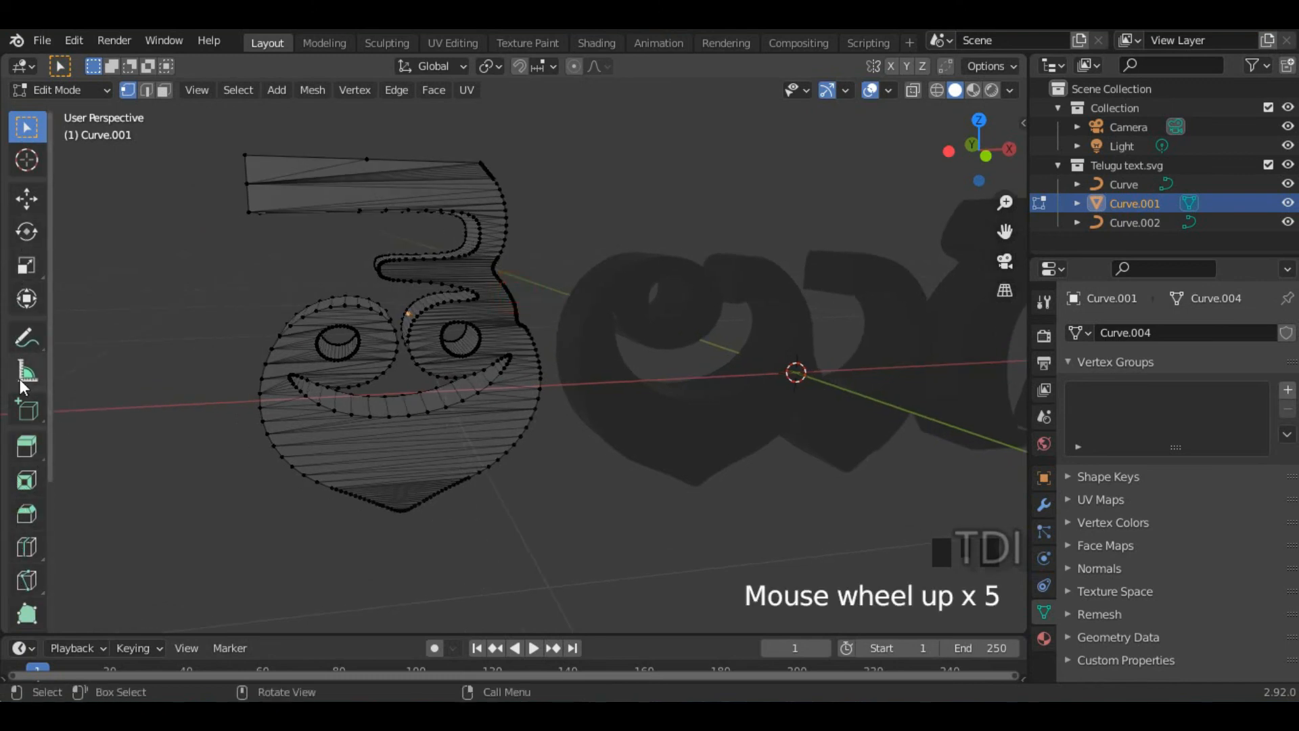
{"action": "middle_click_drag", "start_coordinate": [588, 339], "coordinate": [618, 284]}
{"action": "left_click", "coordinate": [630, 265]}
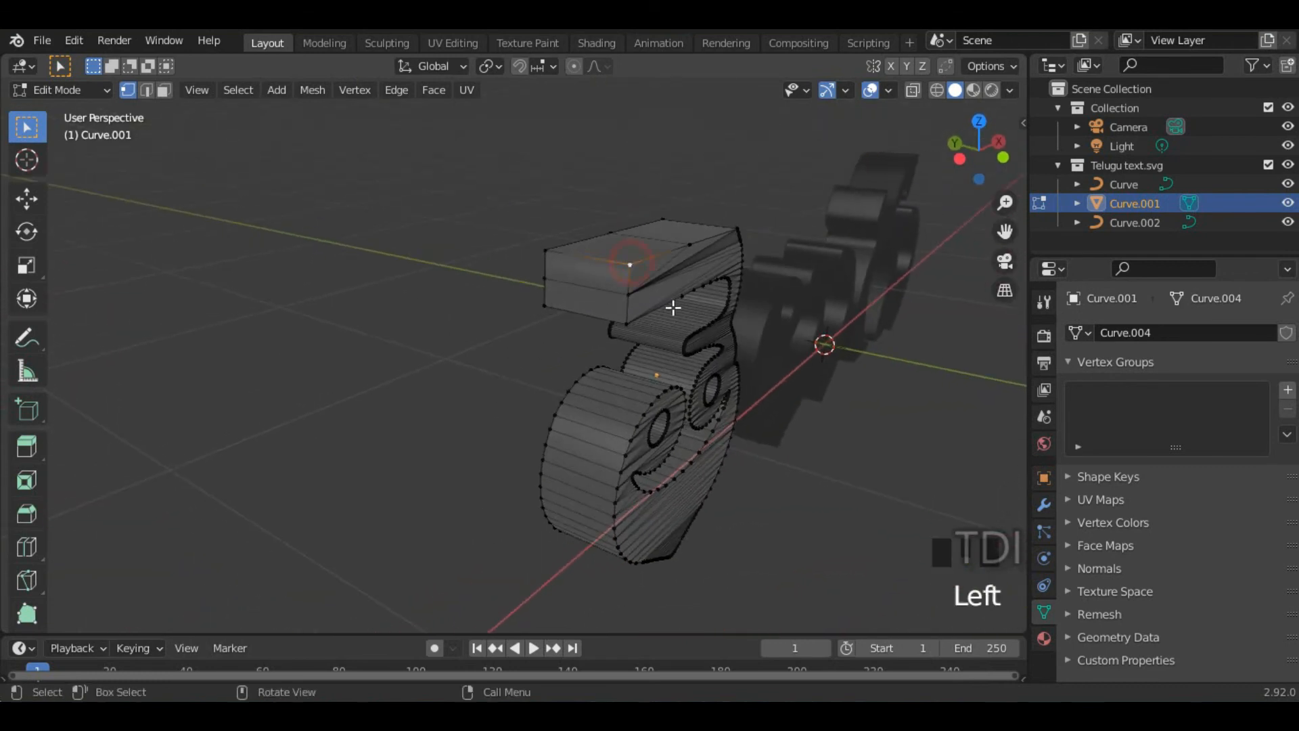
{"action": "middle_click_drag", "start_coordinate": [726, 269], "coordinate": [551, 306]}
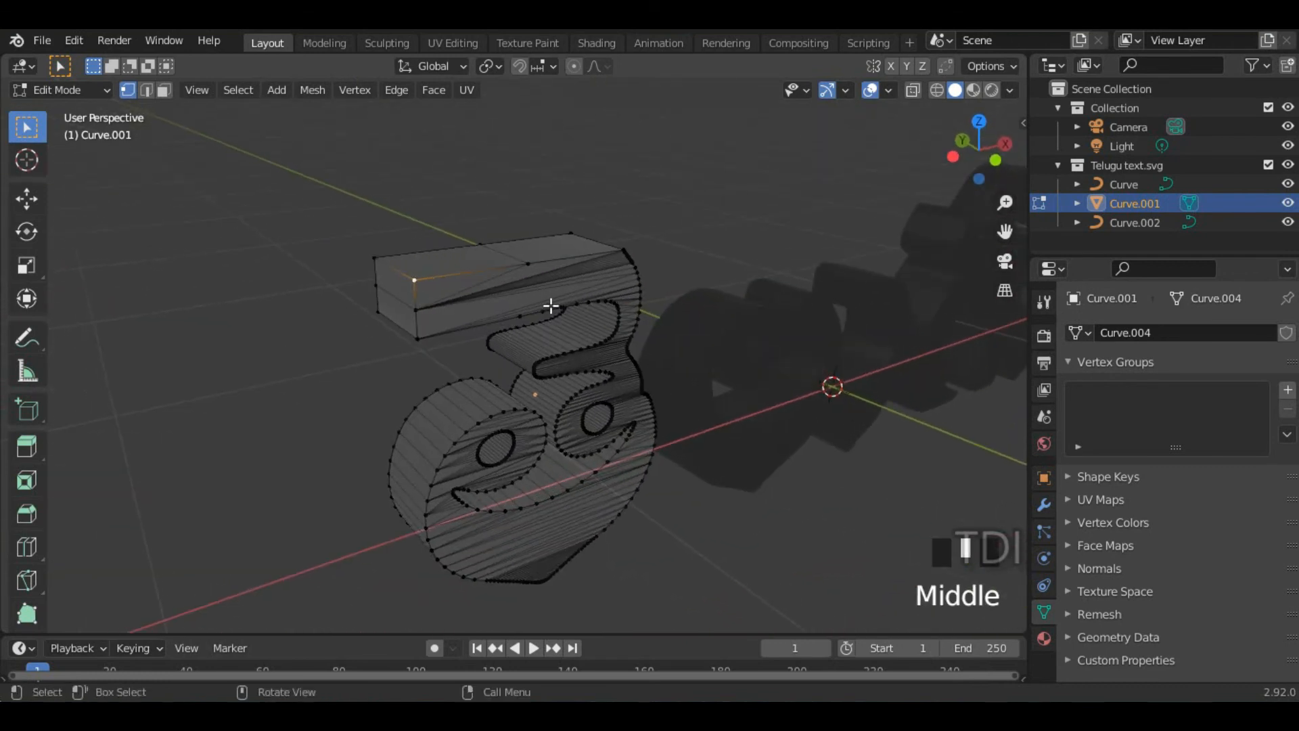
{"action": "triple_click", "coordinate": [431, 417]}
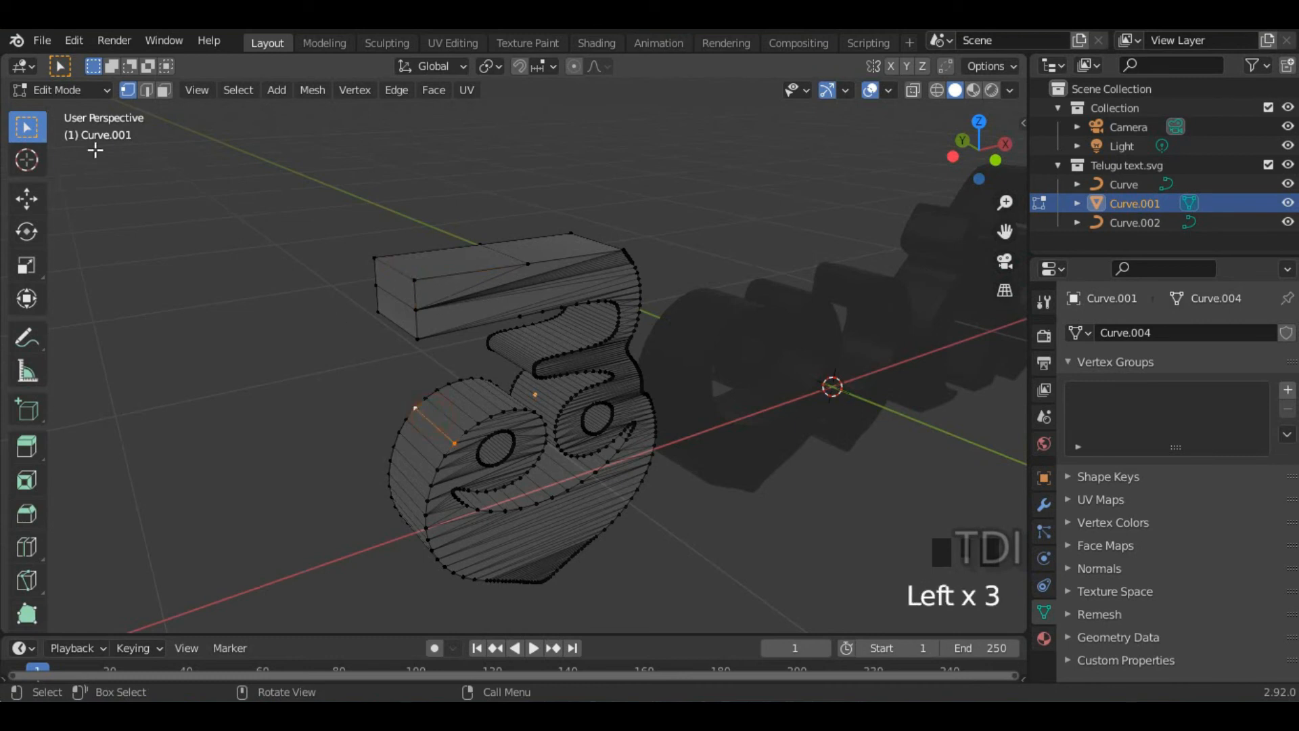
{"action": "left_click", "coordinate": [145, 90]}
{"action": "left_click", "coordinate": [164, 90]}
{"action": "triple_click", "coordinate": [454, 418]}
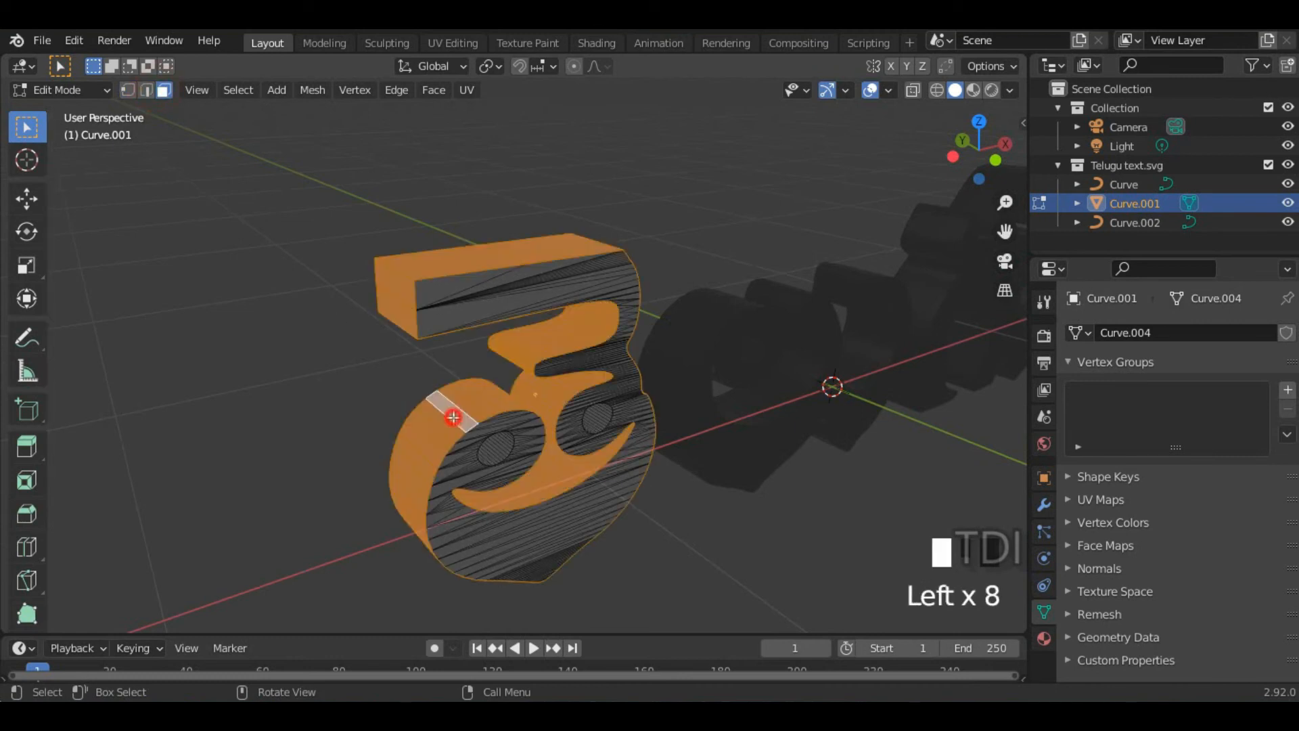
{"action": "middle_click_drag", "start_coordinate": [453, 417], "coordinate": [291, 187]}
{"action": "left_click_drag", "start_coordinate": [155, 133], "coordinate": [405, 220]}
{"action": "middle_click_drag", "start_coordinate": [406, 221], "coordinate": [506, 242]}
{"action": "left_click", "coordinate": [630, 174]}
{"action": "middle_click_drag", "start_coordinate": [596, 234], "coordinate": [534, 252]}
{"action": "key", "text": "Tab"}
{"action": "key", "text": "Tab"}
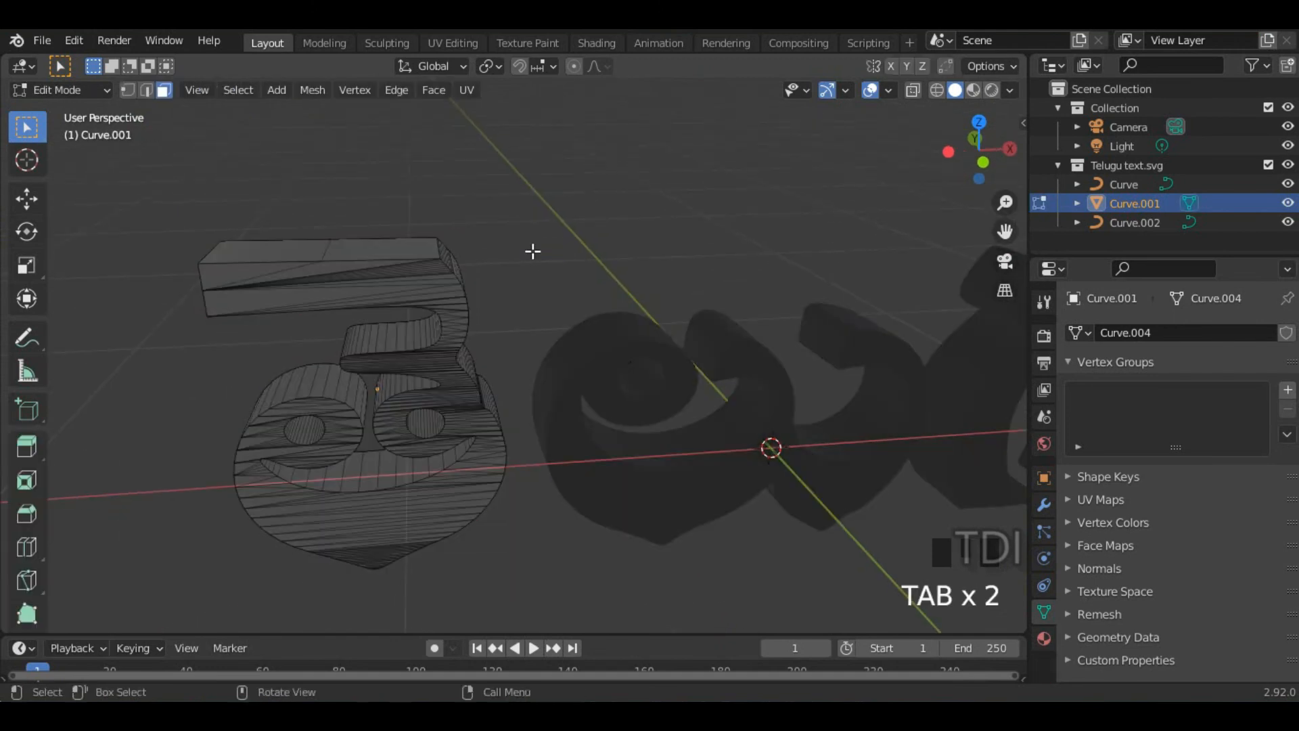
Undo the mesh selections and the mesh conversion of the first letter, and leave all letters deselected in Object Mode.
{"action": "key", "text": "ctrl+z"}
{"action": "key", "text": "ctrl+z"}
{"action": "key", "text": "ctrl+z"}
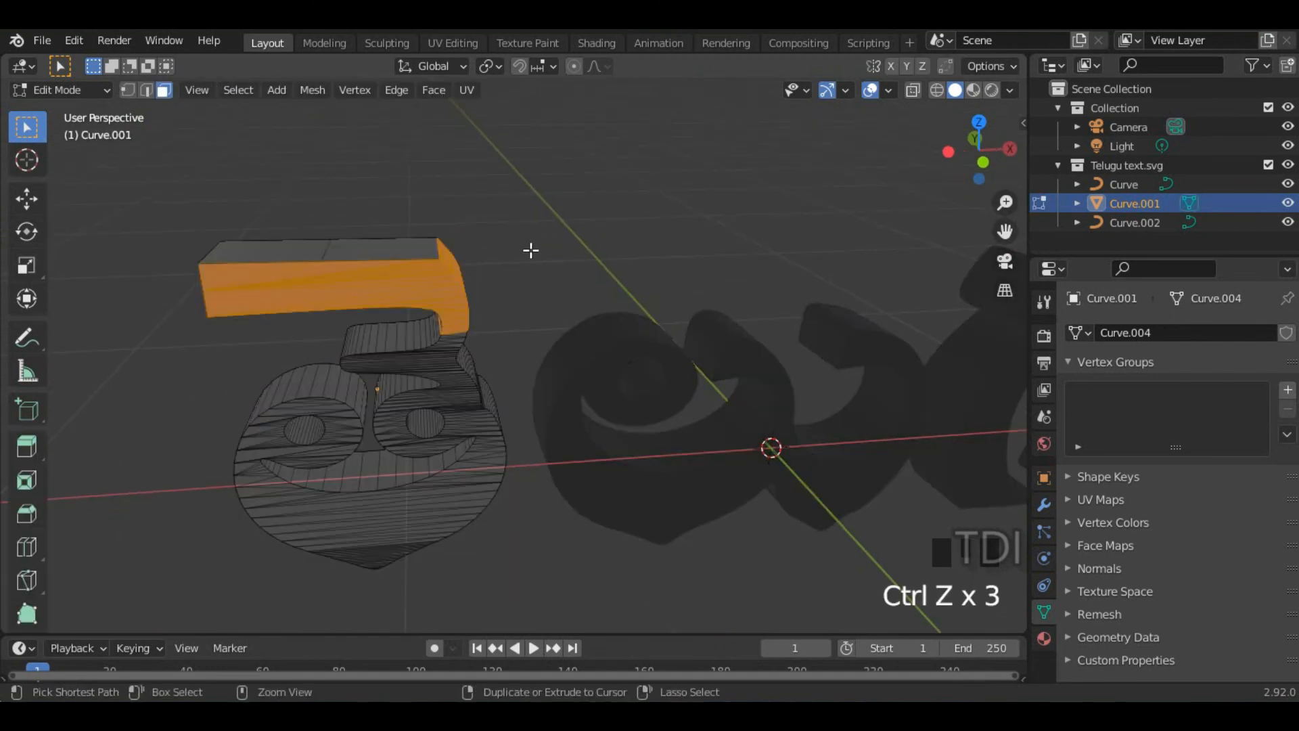
{"action": "key", "text": "ctrl+z"}
{"action": "key", "text": "ctrl+z"}
{"action": "key", "text": "ctrl+z"}
{"action": "key", "text": "ctrl+z"}
{"action": "key", "text": "ctrl+z"}
{"action": "key", "text": "ctrl+z"}
{"action": "key", "text": "ctrl+z"}
{"action": "key", "text": "ctrl+z"}
{"action": "key", "text": "ctrl+z"}
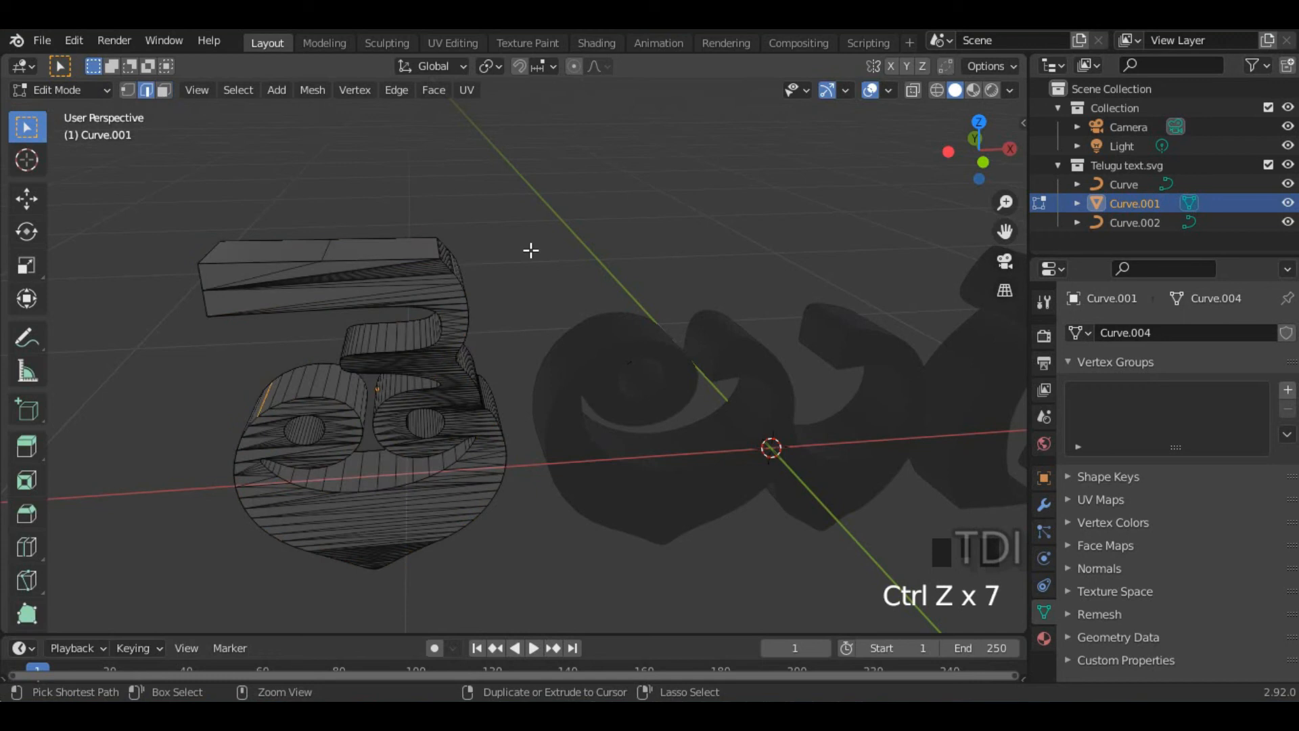
{"action": "scroll", "coordinate": [529, 250], "scroll_direction": "down", "scroll_amount": 3}
{"action": "middle_click_drag", "start_coordinate": [441, 291], "coordinate": [609, 364], "text": "shift"}
{"action": "left_click", "coordinate": [591, 266]}
{"action": "scroll", "coordinate": [664, 356], "scroll_direction": "down", "scroll_amount": 2}
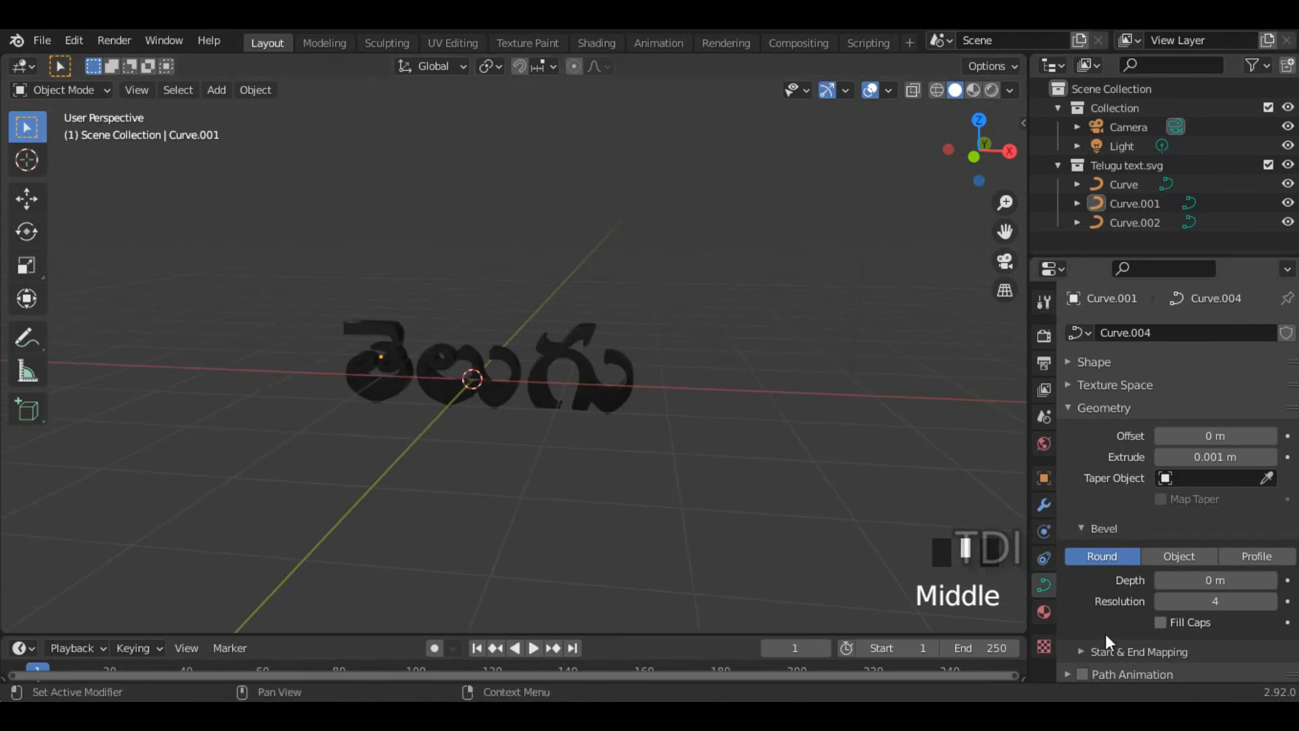
Show the first letter's material settings and examine the extruded black word from several angles.
{"action": "left_click", "coordinate": [1044, 611]}
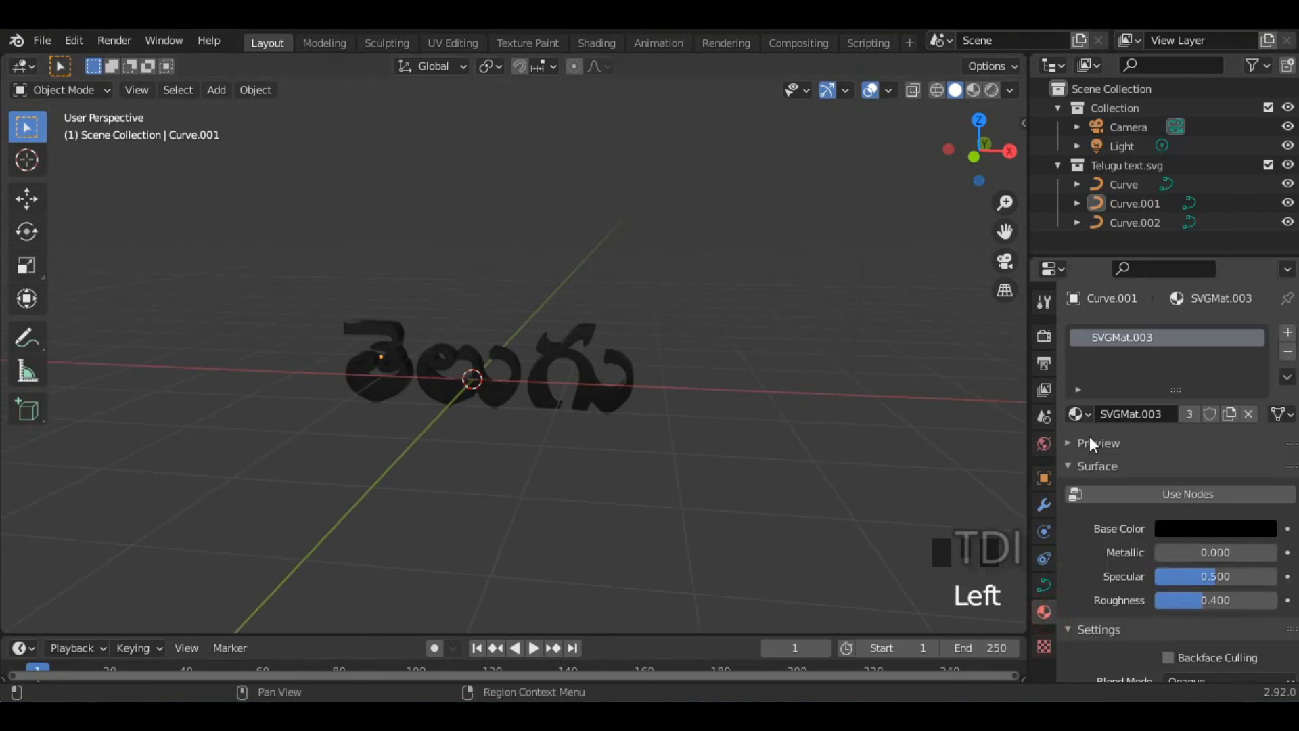
{"action": "scroll", "coordinate": [1114, 341], "scroll_direction": "down", "scroll_amount": 4}
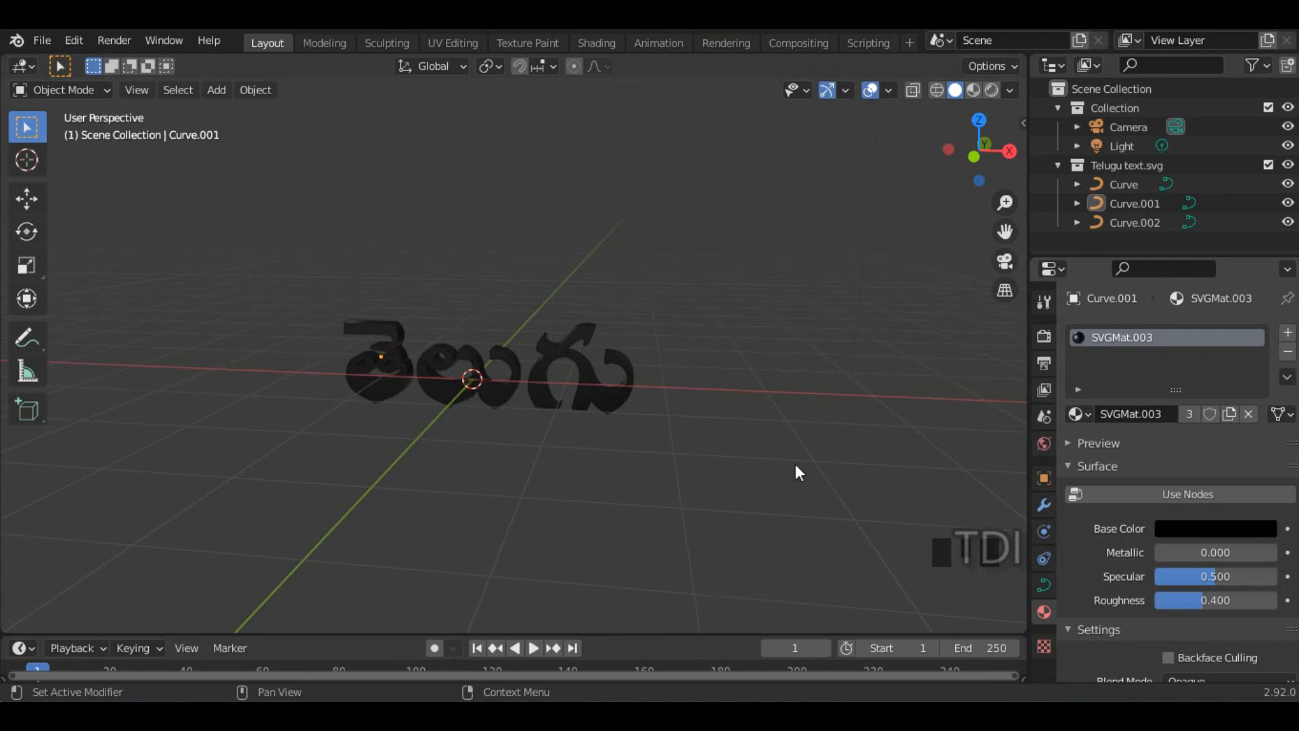
{"action": "middle_click_drag", "start_coordinate": [586, 397], "coordinate": [656, 416]}
{"action": "scroll", "coordinate": [396, 444], "scroll_direction": "up", "scroll_amount": 3}
{"action": "scroll", "coordinate": [397, 440], "scroll_direction": "up", "scroll_amount": 1}
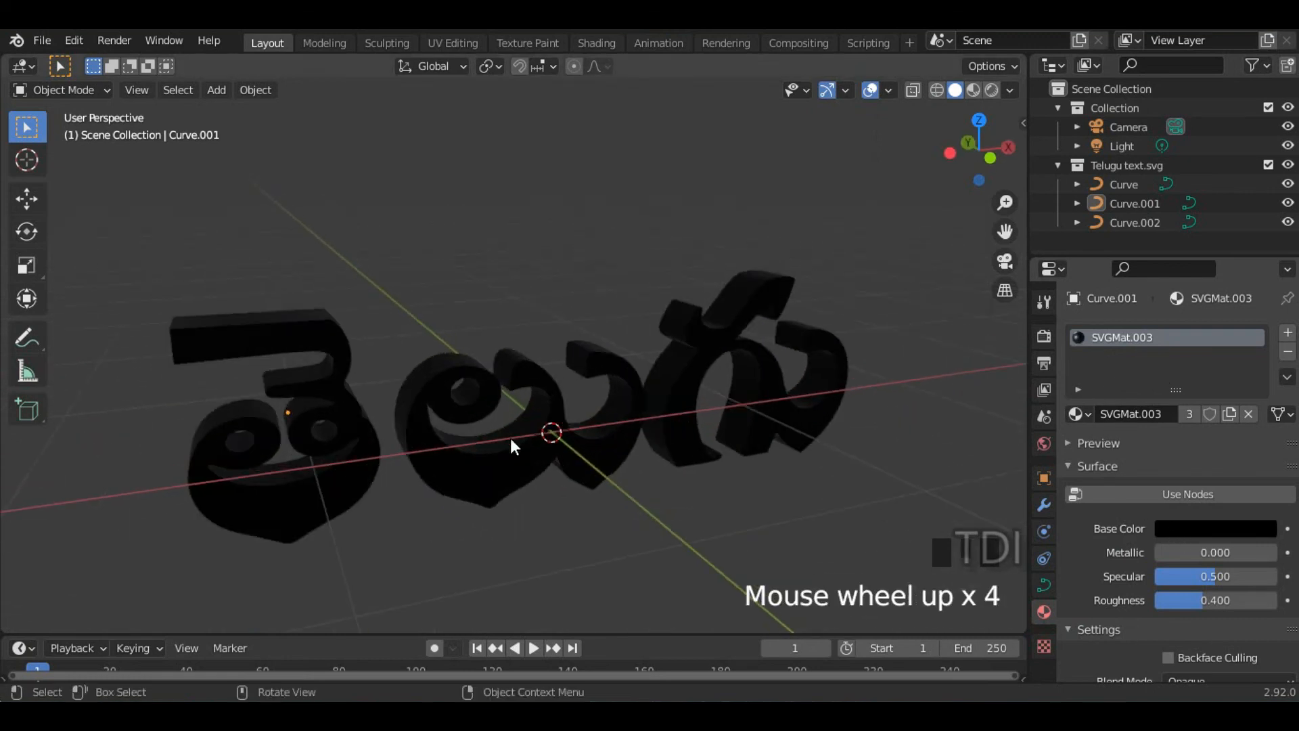
{"action": "middle_click_drag", "start_coordinate": [510, 437], "coordinate": [573, 414], "text": "shift"}
{"action": "middle_click_drag", "start_coordinate": [417, 462], "coordinate": [452, 445]}
{"action": "middle_click_drag", "start_coordinate": [751, 477], "coordinate": [671, 461]}
{"action": "scroll", "coordinate": [739, 497], "scroll_direction": "down", "scroll_amount": 3}
Remove the SVGMat.003 material from all three Telugu letters, and deselect the last letter.
{"action": "left_click", "coordinate": [406, 402]}
{"action": "left_click", "coordinate": [910, 452]}
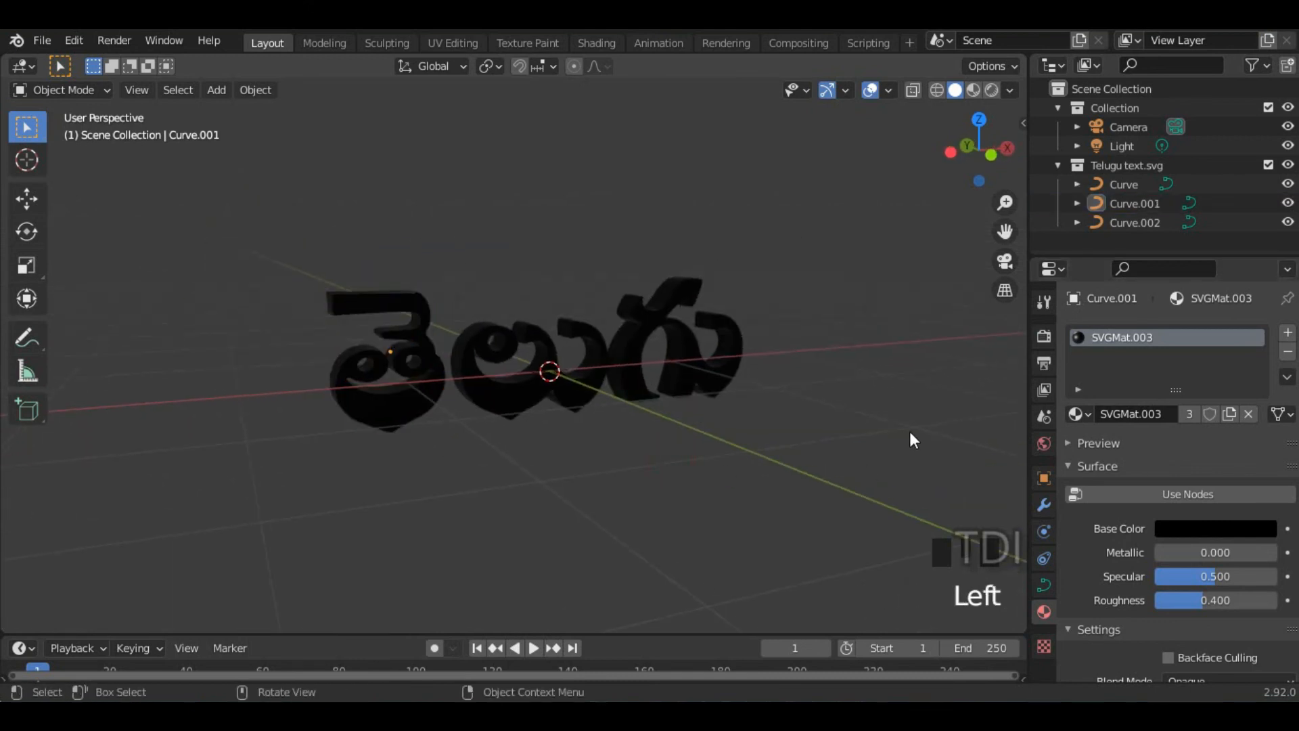
{"action": "left_click", "coordinate": [1287, 354]}
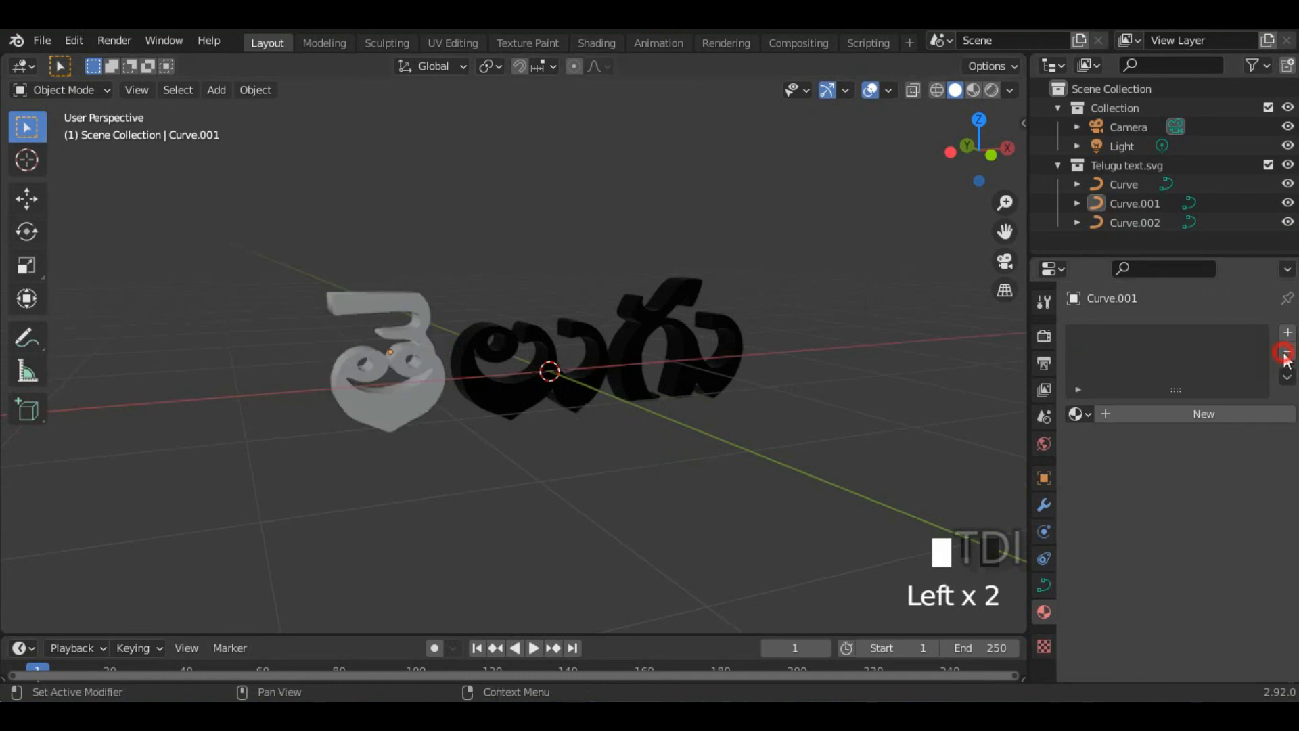
{"action": "left_click", "coordinate": [582, 390]}
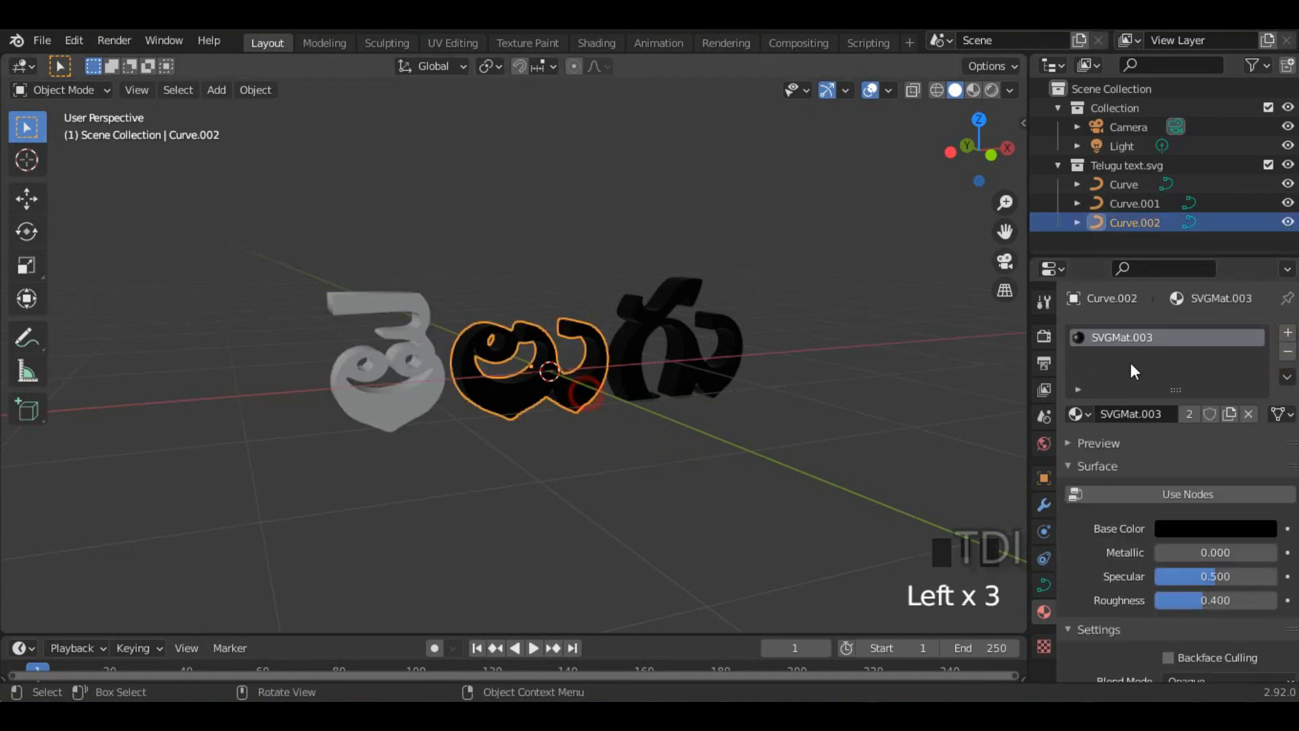
{"action": "left_click", "coordinate": [1286, 353]}
{"action": "left_click", "coordinate": [654, 355]}
{"action": "left_click", "coordinate": [1287, 353]}
{"action": "middle_click_drag", "start_coordinate": [598, 392], "coordinate": [563, 462]}
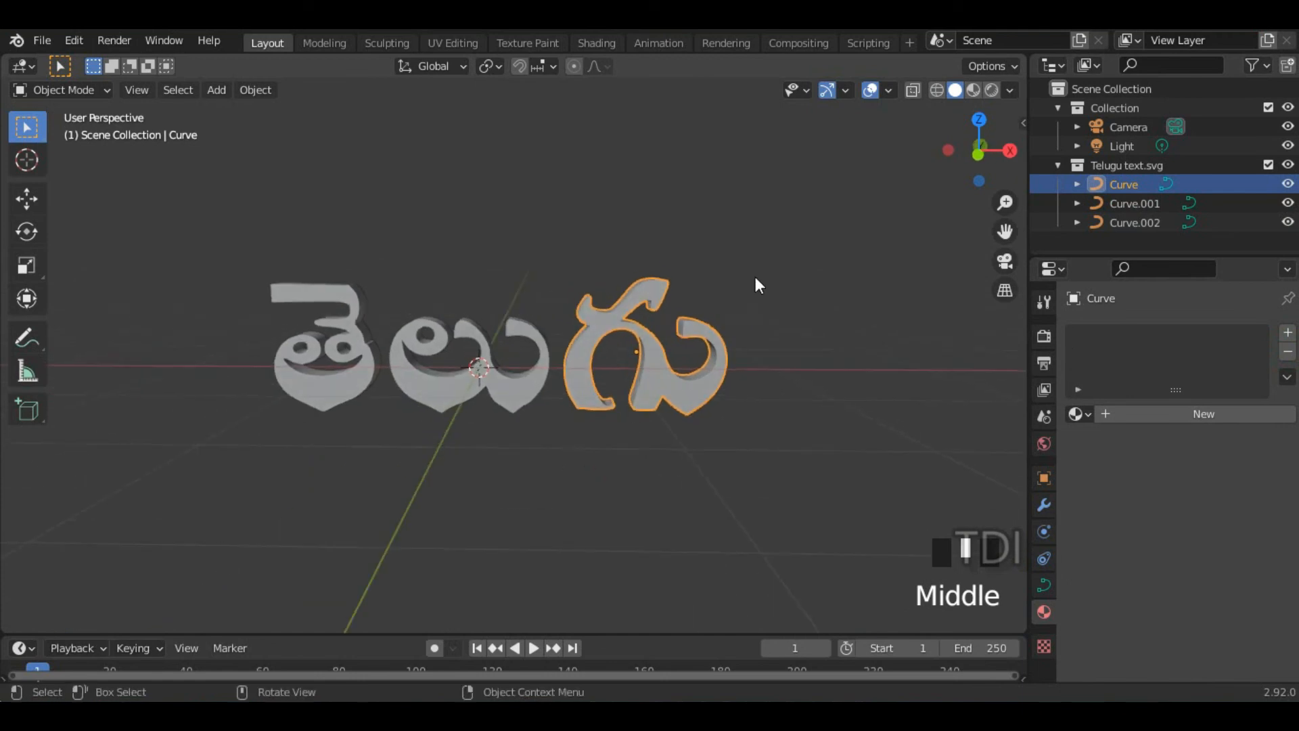
{"action": "left_click", "coordinate": [726, 312]}
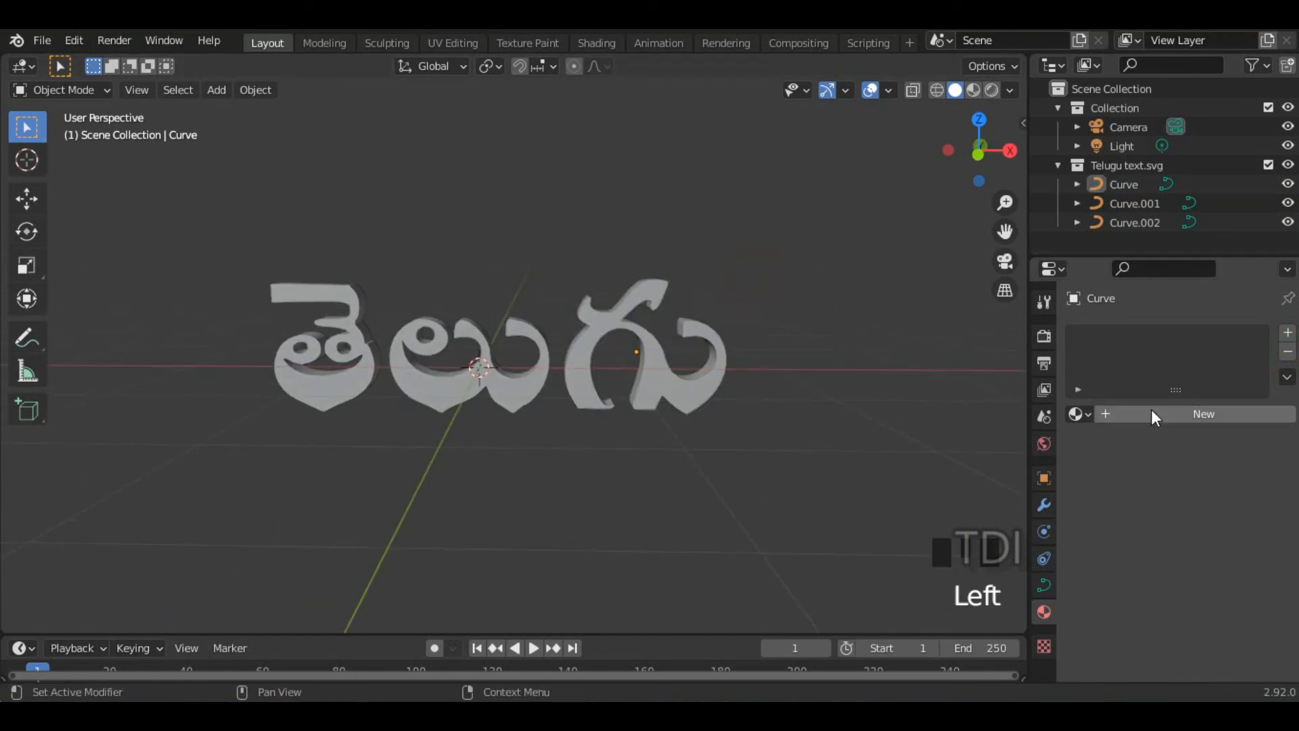
Create a new material on the first Telugu letter with a light blue base colour, and deselect the letter.
{"action": "left_click", "coordinate": [313, 379]}
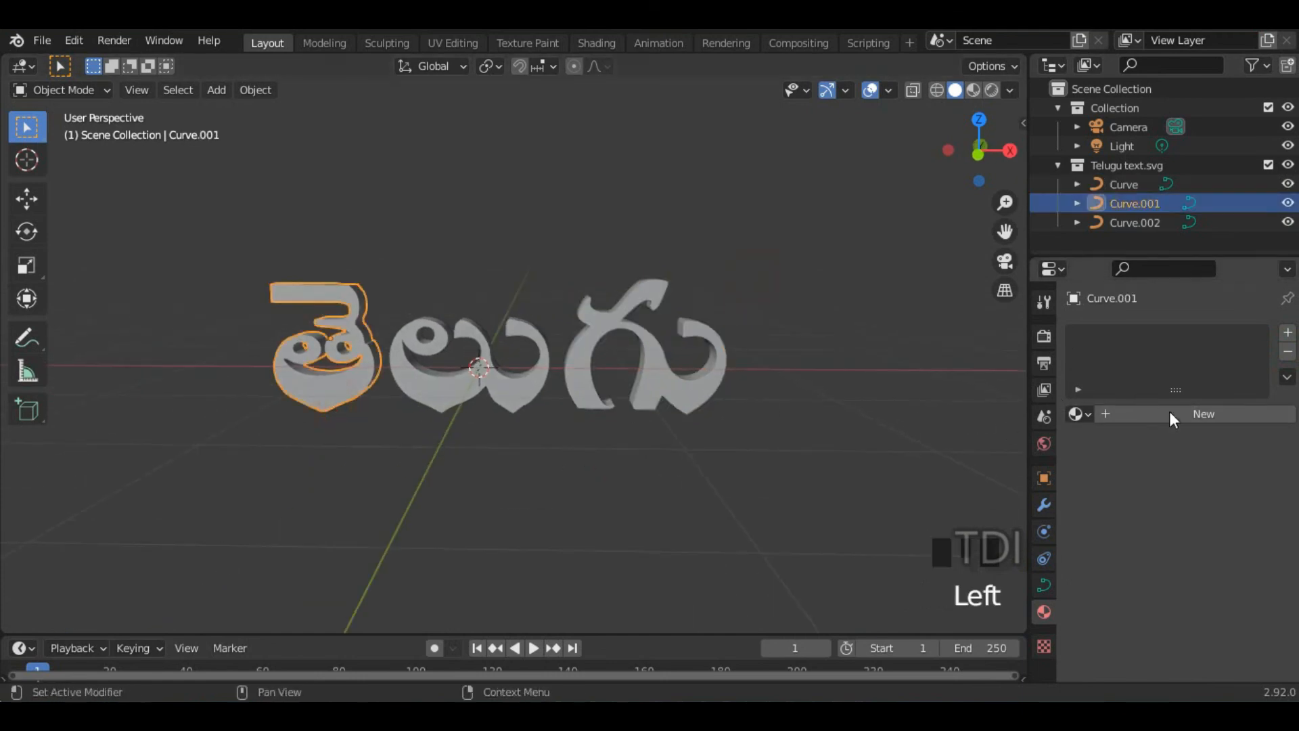
{"action": "left_click", "coordinate": [1171, 412]}
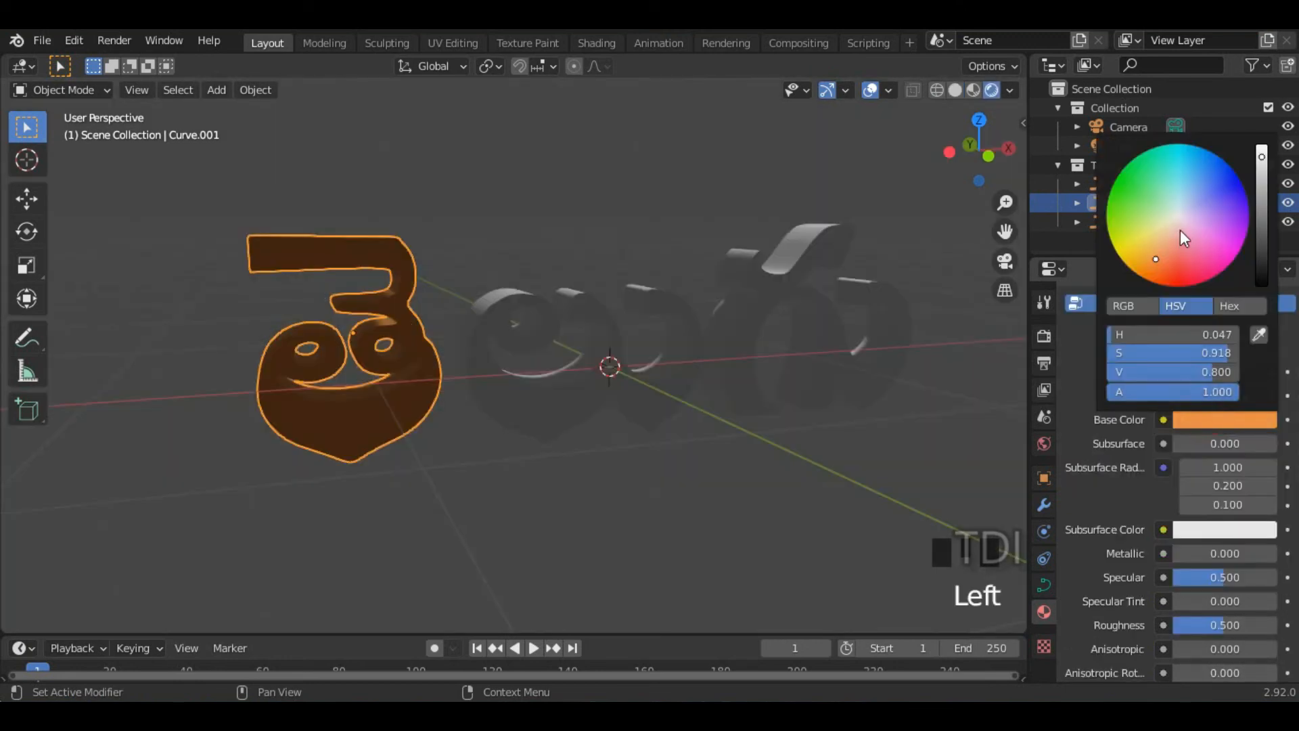
{"action": "mouse_move", "coordinate": [1180, 230]}
{"action": "left_mouse_down"}
{"action": "mouse_move", "coordinate": [1182, 158]}
{"action": "mouse_move", "coordinate": [1179, 181]}
{"action": "left_mouse_up"}
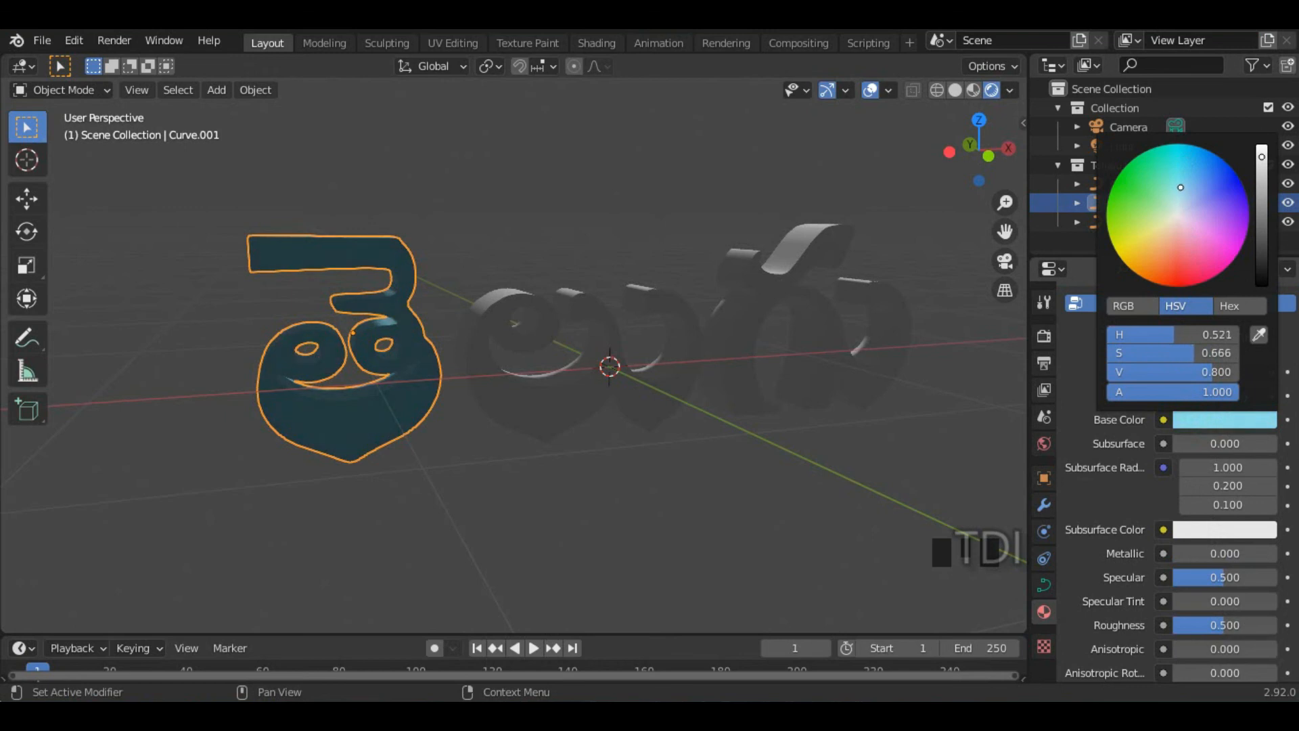
{"action": "left_click", "coordinate": [679, 361]}
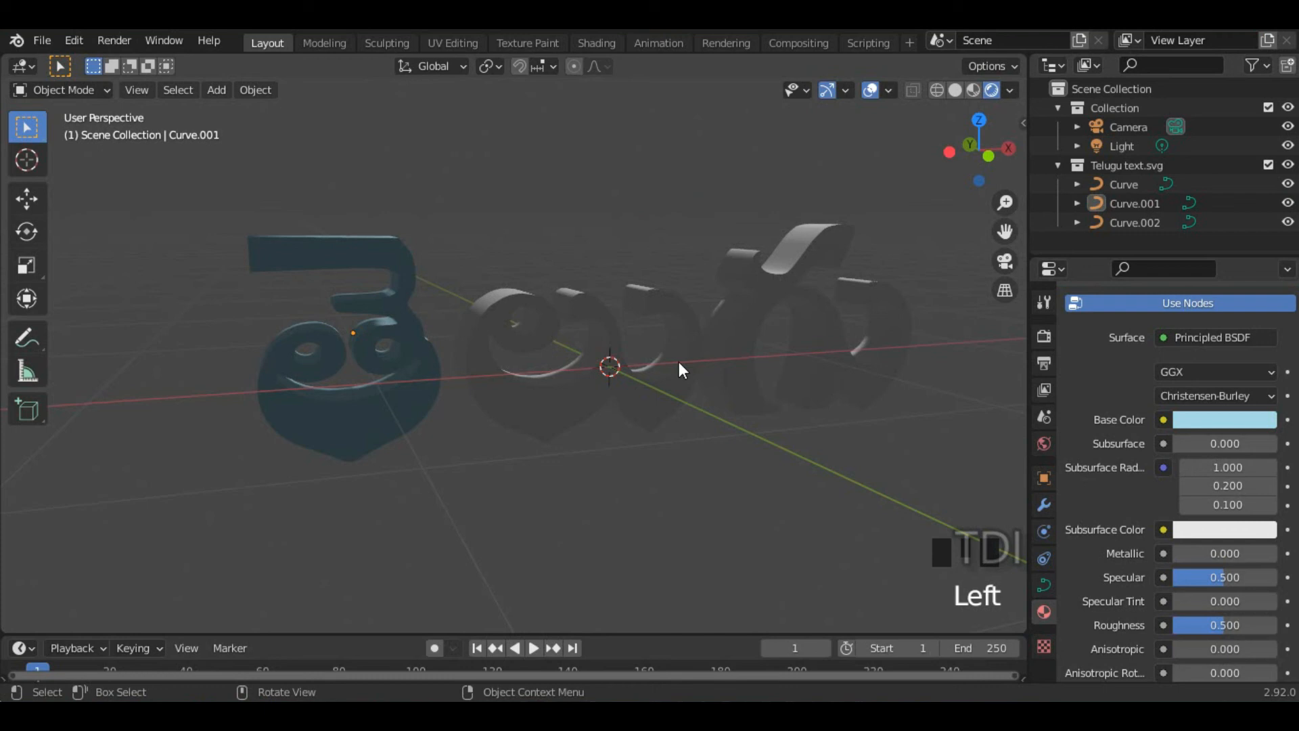
Add a plane, rotate it 90° about the X axis so it stands upright, and scale it up beyond the word's width.
{"action": "middle_click_drag", "start_coordinate": [680, 361], "coordinate": [624, 395]}
{"action": "key", "text": "shift+a"}
{"action": "mouse_move", "coordinate": [549, 313]}
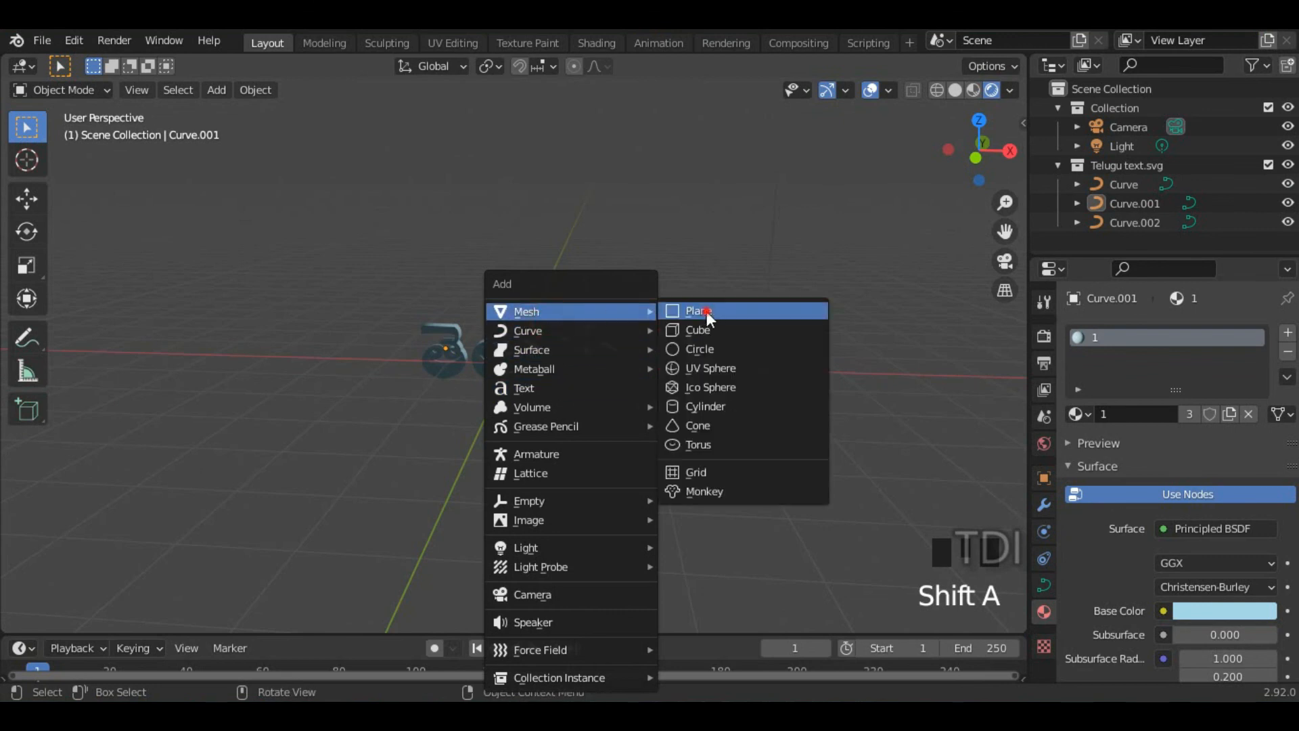
{"action": "left_click", "coordinate": [707, 313]}
{"action": "type", "text": "rx90"}
{"action": "key", "text": "Return"}
{"action": "key", "text": "s"}
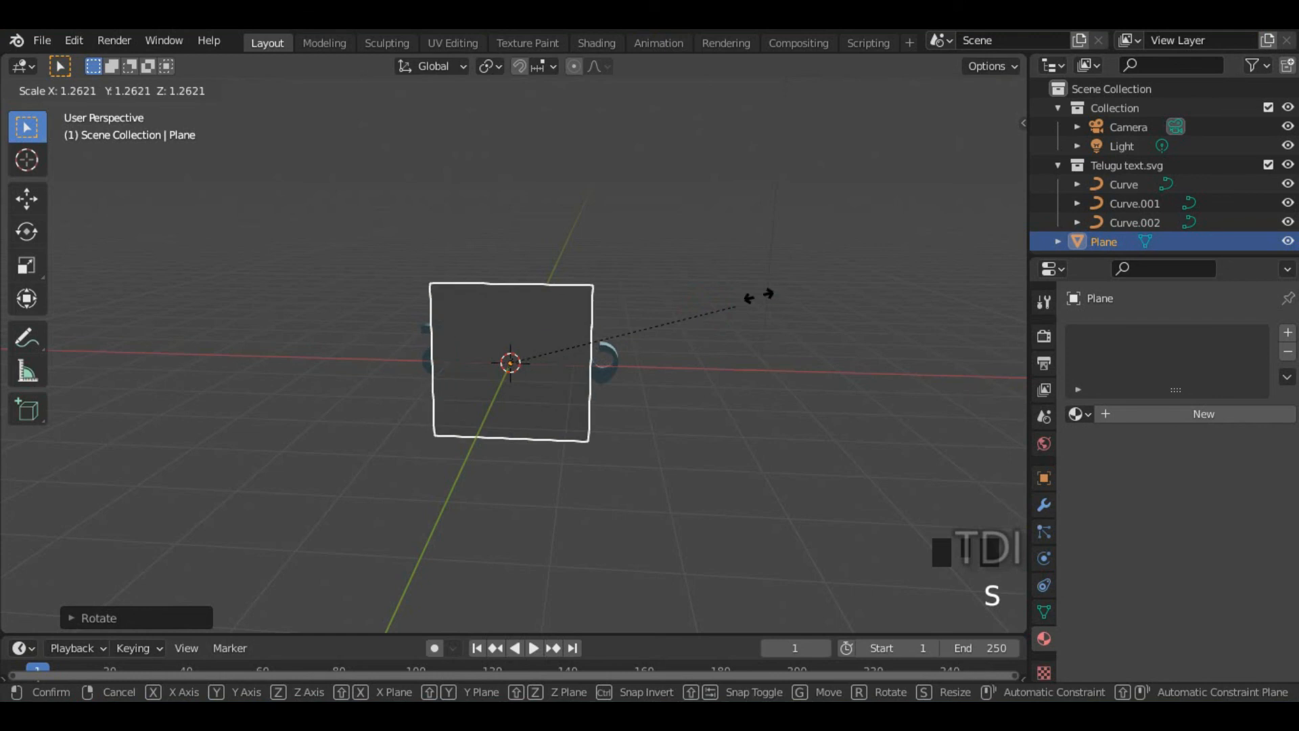
{"action": "left_click", "coordinate": [654, 348]}
{"action": "middle_click_drag", "start_coordinate": [654, 348], "coordinate": [863, 368]}
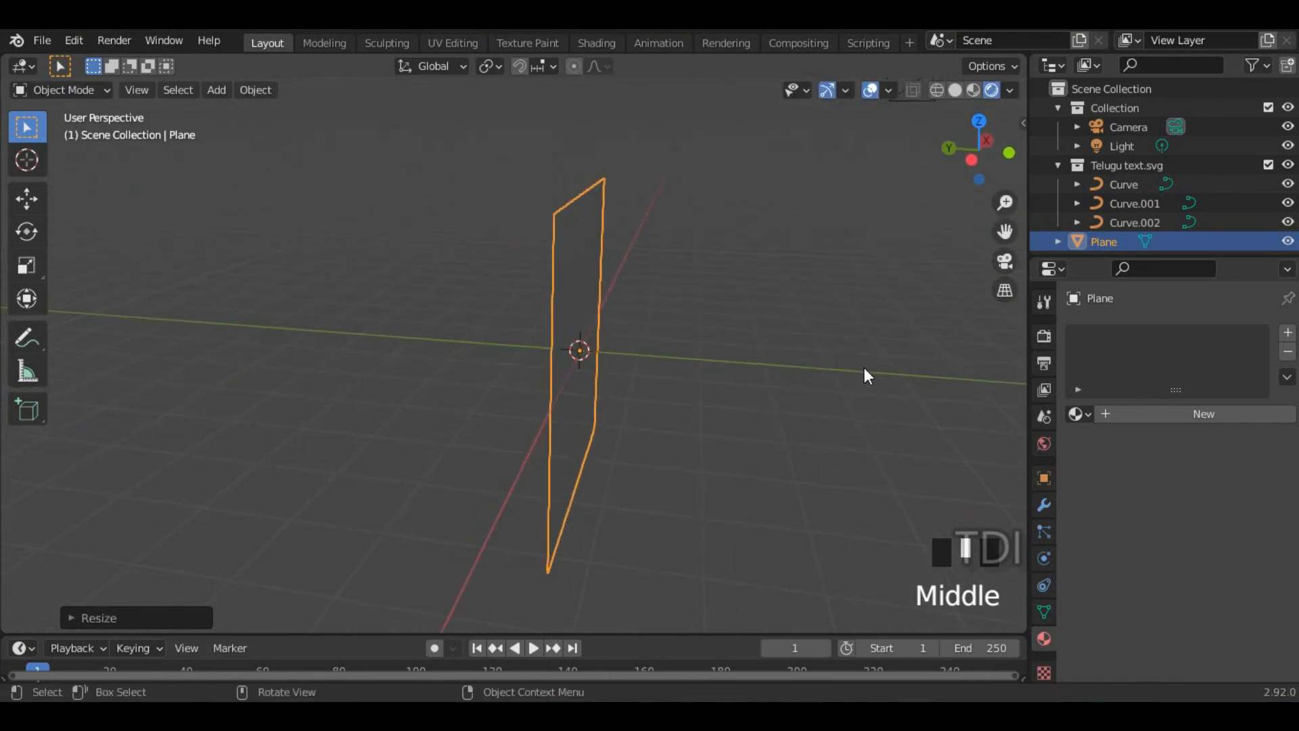
{"action": "key", "text": "KP_1"}
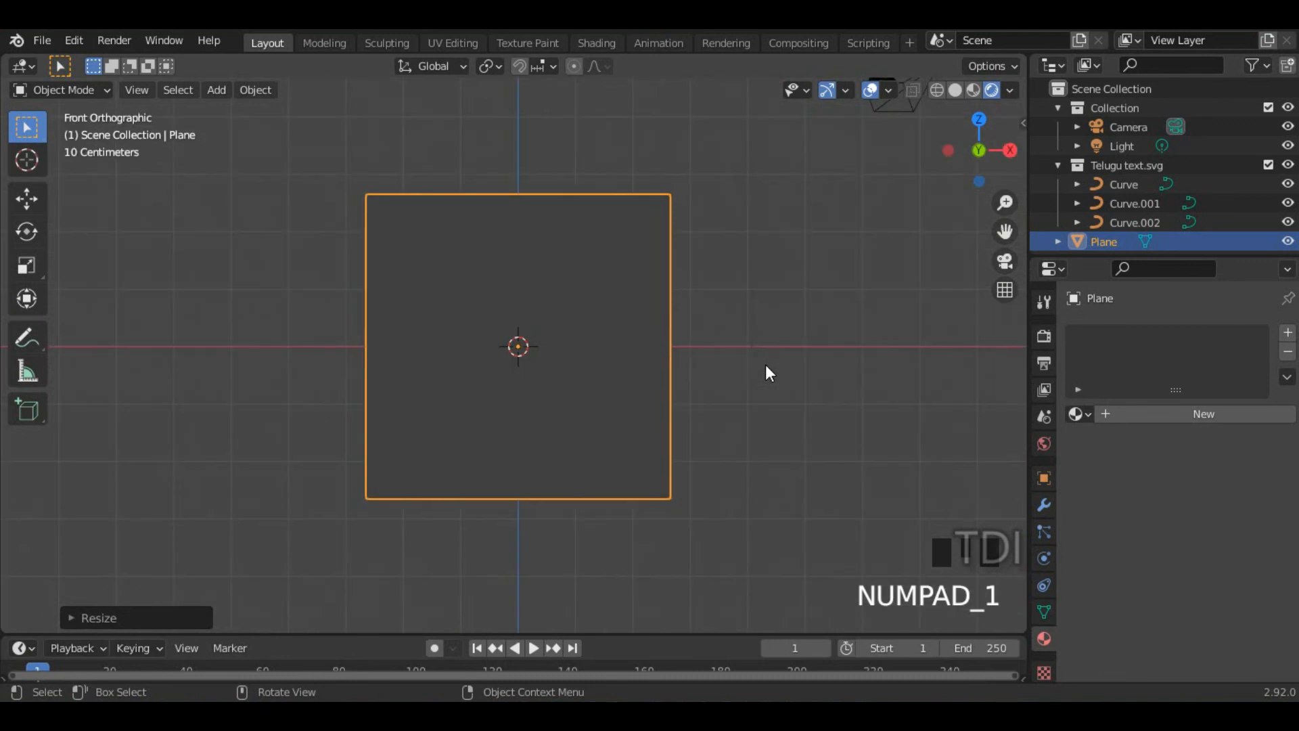
Move the upright plane along the Y axis until it sits behind the extruded letters as a backdrop, and deselect it.
{"action": "middle_click_drag", "start_coordinate": [649, 400], "coordinate": [805, 457]}
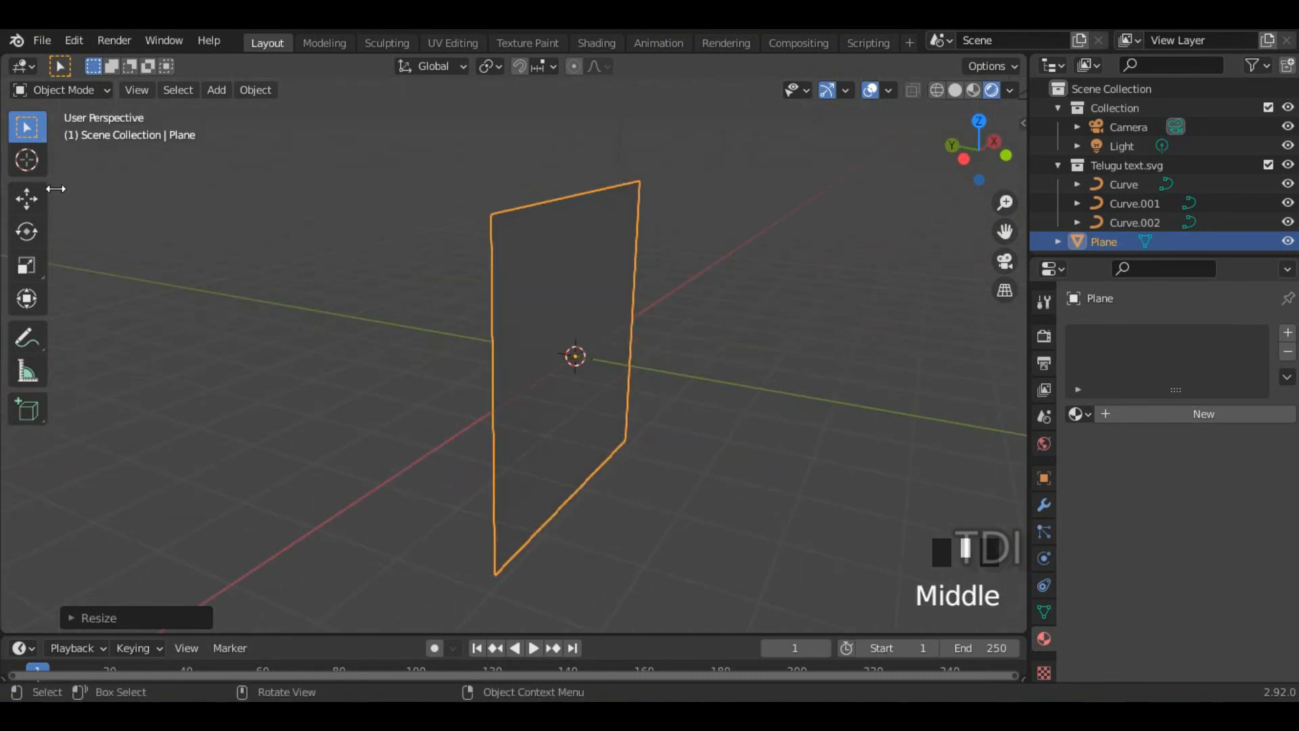
{"action": "left_click", "coordinate": [55, 189]}
{"action": "left_click", "coordinate": [39, 197]}
{"action": "left_click", "coordinate": [632, 334]}
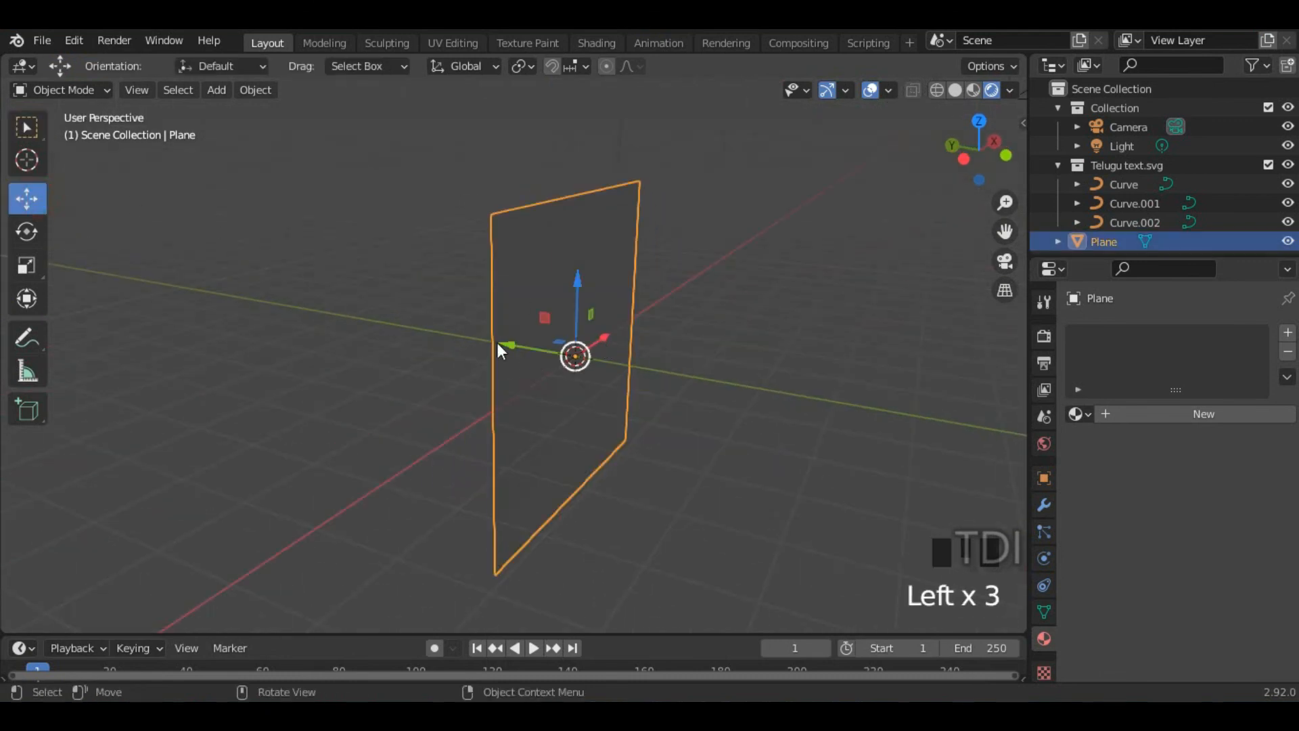
{"action": "left_click_drag", "start_coordinate": [512, 340], "coordinate": [504, 339]}
{"action": "scroll", "coordinate": [561, 370], "scroll_direction": "up", "scroll_amount": 3}
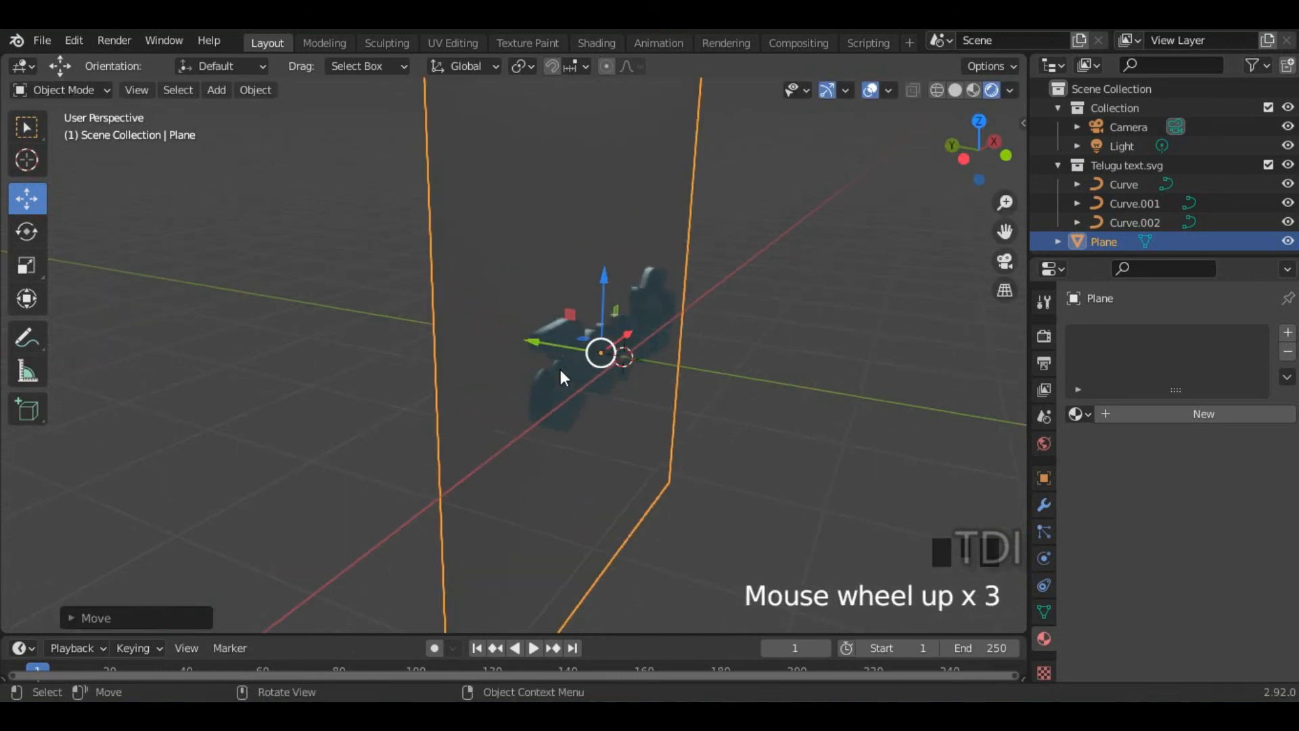
{"action": "middle_click_drag", "start_coordinate": [560, 370], "coordinate": [522, 348]}
{"action": "left_click_drag", "start_coordinate": [522, 348], "coordinate": [514, 333]}
{"action": "middle_click_drag", "start_coordinate": [515, 334], "coordinate": [610, 236]}
{"action": "double_click", "coordinate": [661, 345]}
Move the point light down and across so that it sits in front of the word and its backdrop.
{"action": "scroll", "coordinate": [719, 357], "scroll_direction": "down", "scroll_amount": 5}
{"action": "left_click", "coordinate": [707, 118]}
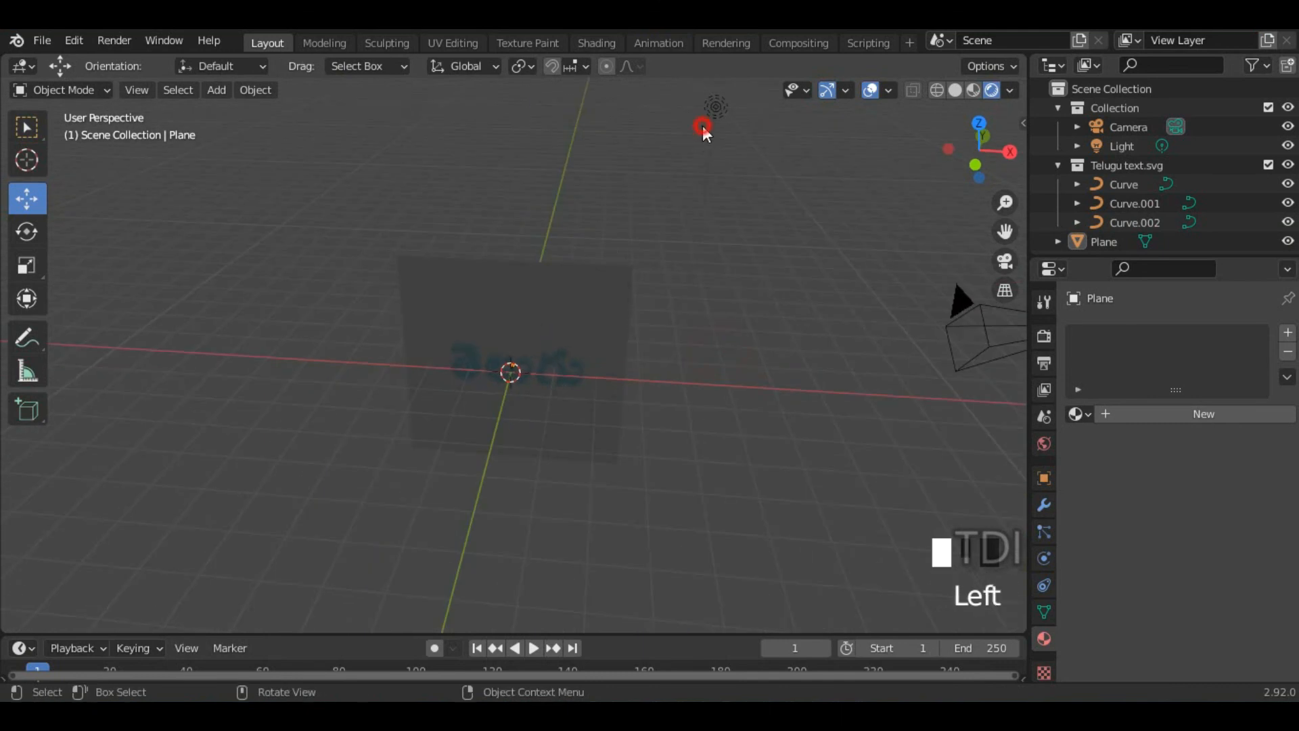
{"action": "middle_click_drag", "start_coordinate": [741, 185], "coordinate": [643, 200]}
{"action": "left_click_drag", "start_coordinate": [621, 190], "coordinate": [606, 427]}
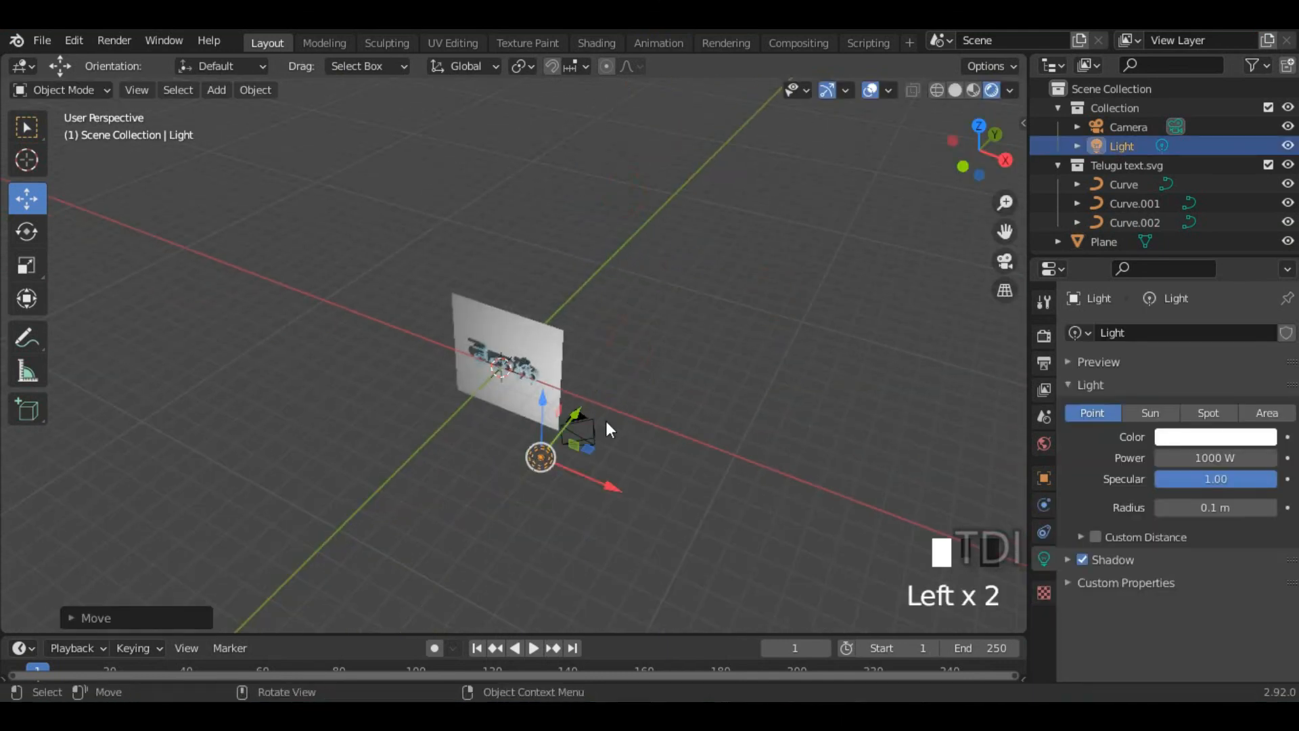
{"action": "middle_click_drag", "start_coordinate": [606, 426], "coordinate": [708, 404]}
{"action": "left_click_drag", "start_coordinate": [652, 447], "coordinate": [573, 410]}
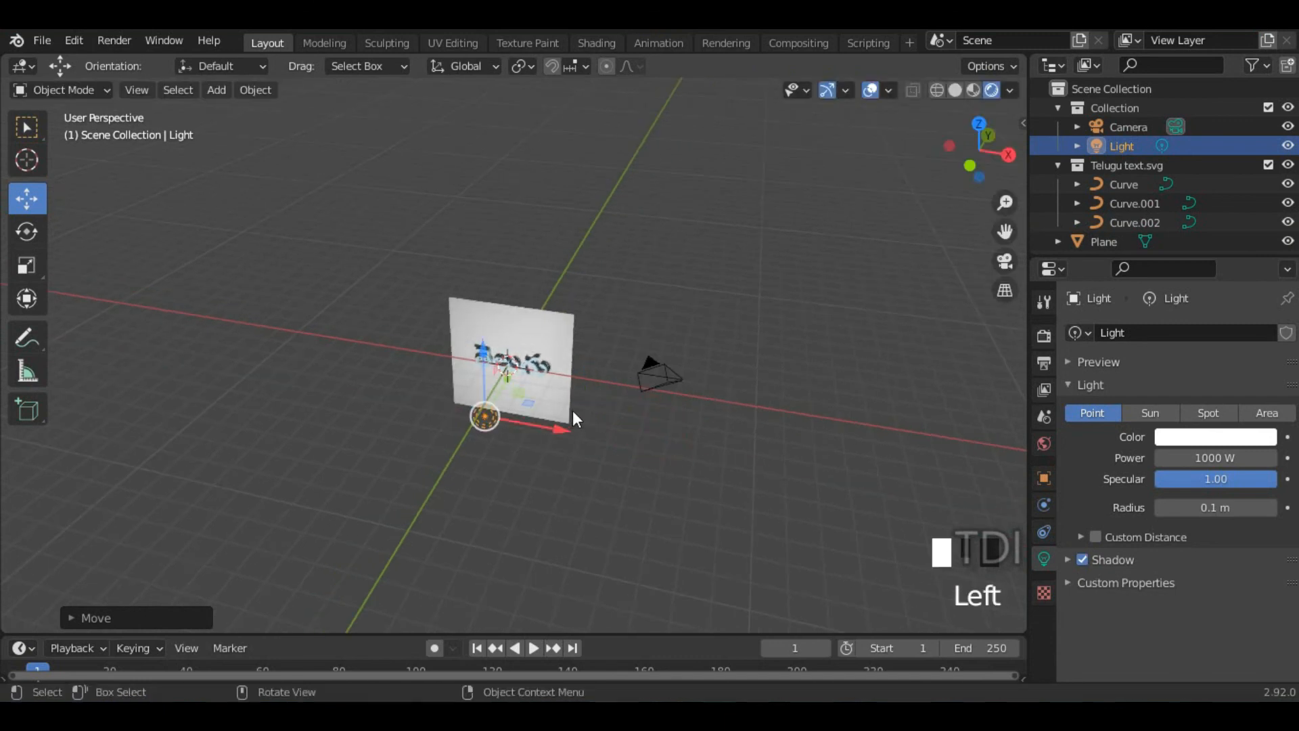
Duplicate the point light twice, placing one copy on each side of the original in front of the word.
{"action": "scroll", "coordinate": [672, 385], "scroll_direction": "up", "scroll_amount": 4}
{"action": "middle_click_drag", "start_coordinate": [673, 384], "coordinate": [586, 421]}
{"action": "key", "text": "shift+d"}
{"action": "left_click", "coordinate": [644, 409]}
{"action": "key", "text": "shift+d"}
{"action": "left_click", "coordinate": [435, 435]}
Give the backdrop plane a material named BASE with a dark blue base colour (H 0.606, S 0.824, V 0.020), and deselect the plane.
{"action": "middle_click_drag", "start_coordinate": [435, 435], "coordinate": [565, 297]}
{"action": "left_click", "coordinate": [565, 298]}
{"action": "left_click", "coordinate": [1142, 413]}
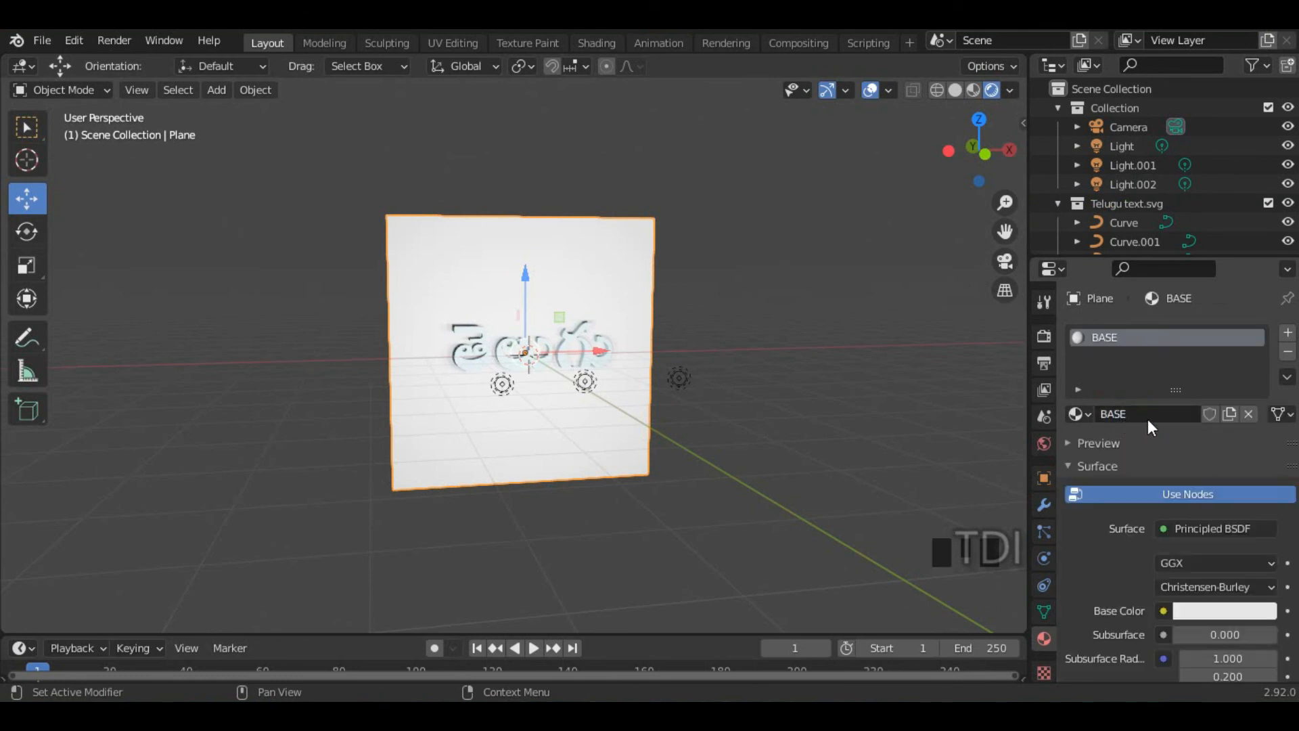
{"action": "scroll", "coordinate": [1163, 473], "scroll_direction": "down", "scroll_amount": 2}
{"action": "left_click", "coordinate": [1204, 535]}
{"action": "mouse_move", "coordinate": [1211, 339]}
{"action": "left_mouse_down"}
{"action": "mouse_move", "coordinate": [1214, 301]}
{"action": "mouse_move", "coordinate": [1263, 318]}
{"action": "mouse_move", "coordinate": [1262, 401]}
{"action": "mouse_move", "coordinate": [1262, 369]}
{"action": "left_mouse_up"}
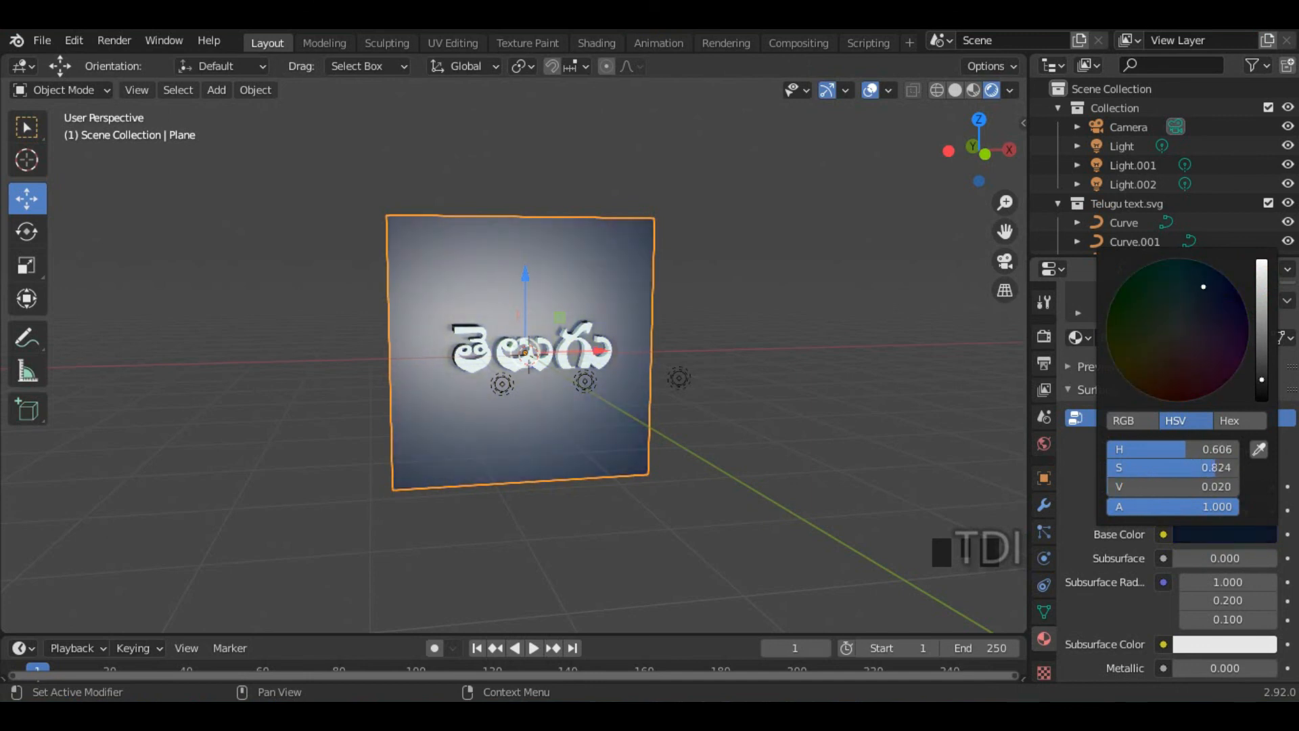
{"action": "middle_click_drag", "start_coordinate": [1022, 520], "coordinate": [770, 351]}
{"action": "left_click", "coordinate": [766, 348]}
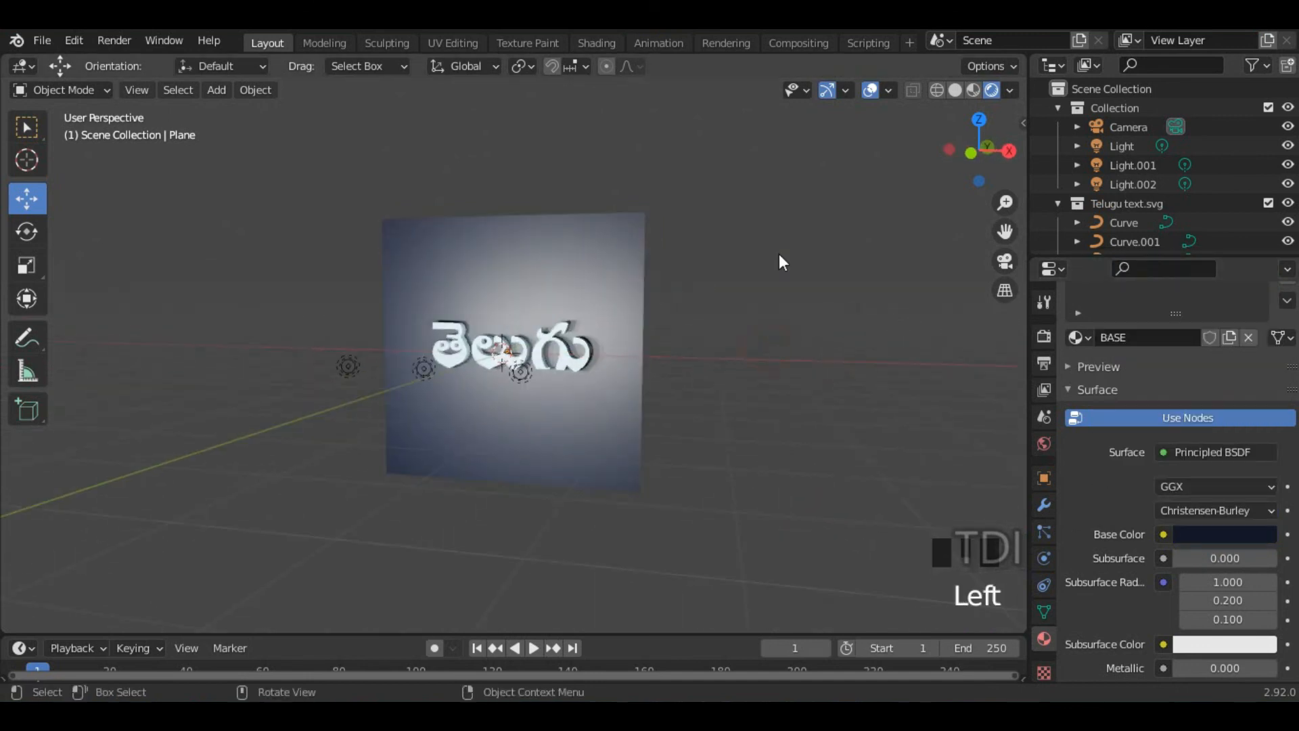
Return to the Select Box tool and examine the lit word and backdrop with the viewport overlays hidden.
{"action": "left_click", "coordinate": [26, 128]}
{"action": "middle_click_drag", "start_coordinate": [738, 285], "coordinate": [832, 132]}
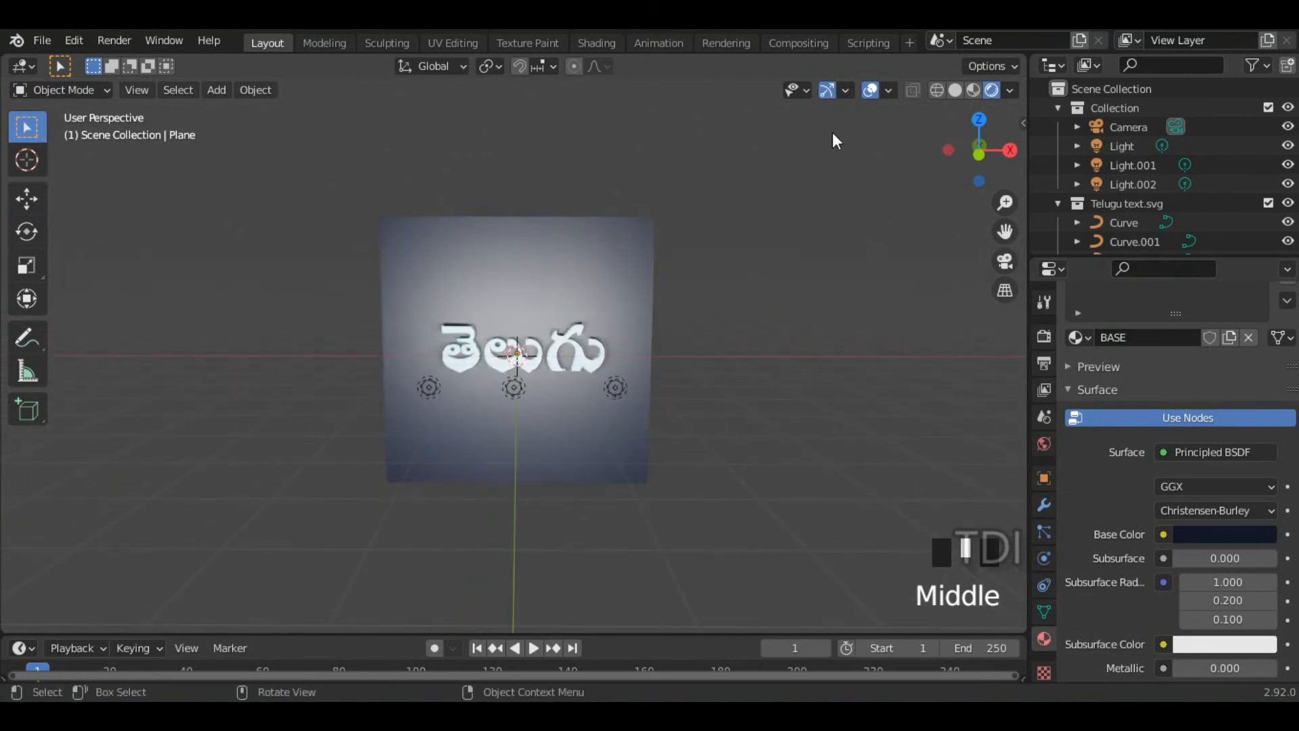
{"action": "left_click", "coordinate": [871, 87]}
{"action": "mouse_move", "coordinate": [730, 289]}
{"action": "middle_mouse_down"}
{"action": "mouse_move", "coordinate": [783, 282]}
{"action": "mouse_move", "coordinate": [661, 249]}
{"action": "mouse_move", "coordinate": [580, 255]}
{"action": "mouse_move", "coordinate": [830, 278]}
{"action": "mouse_move", "coordinate": [870, 327]}
{"action": "mouse_move", "coordinate": [708, 307]}
{"action": "mouse_move", "coordinate": [745, 307]}
{"action": "middle_mouse_up"}
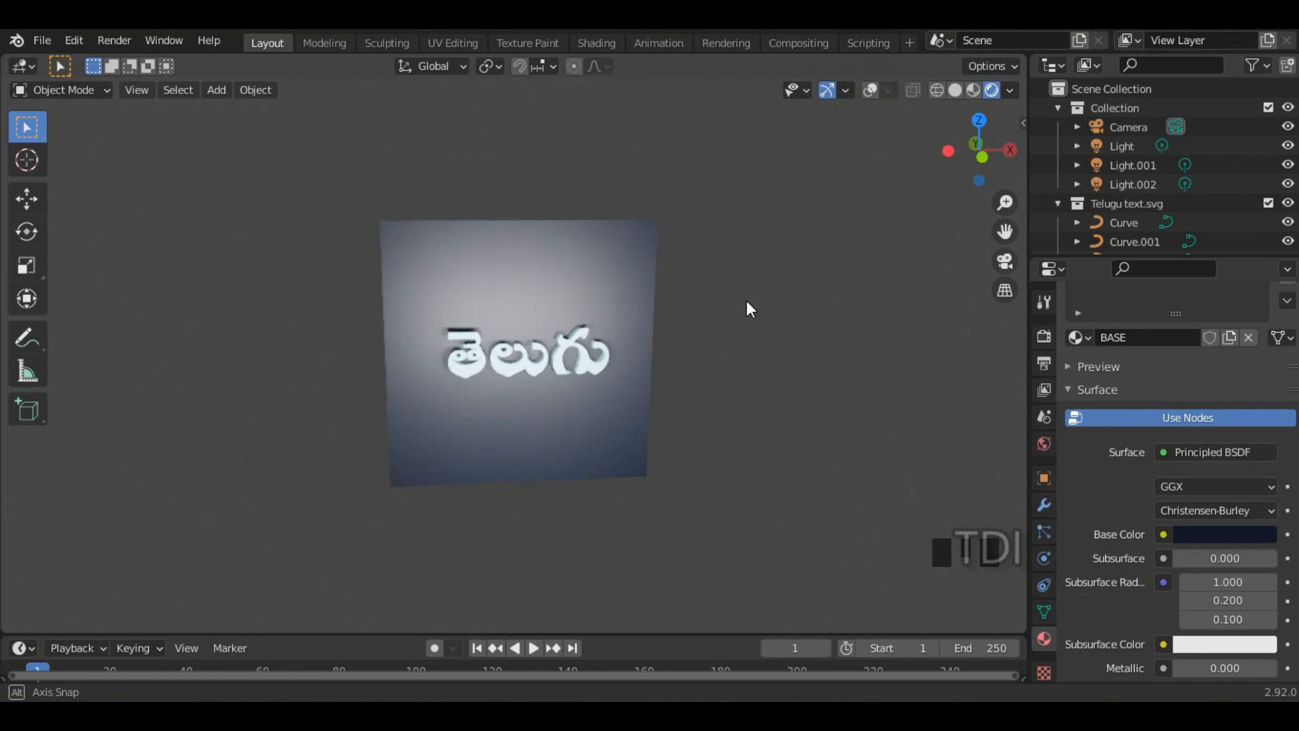
{"action": "scroll", "coordinate": [626, 404], "scroll_direction": "up", "scroll_amount": 4}
{"action": "middle_click_drag", "start_coordinate": [627, 406], "coordinate": [1041, 339]}
Keep Eevee as the render engine and enable Ambient Occlusion, Bloom and Screen Space Reflections.
{"action": "left_click", "coordinate": [1044, 336]}
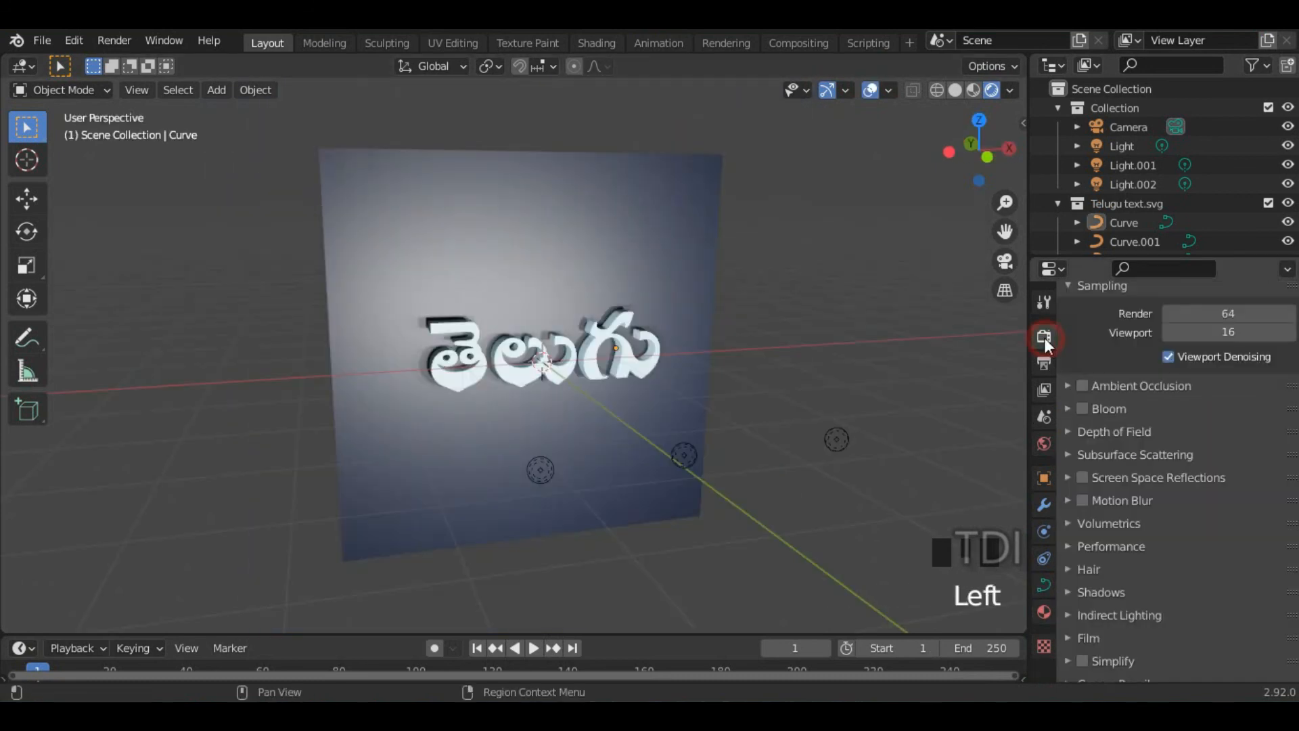
{"action": "scroll", "coordinate": [1120, 445], "scroll_direction": "up", "scroll_amount": 4}
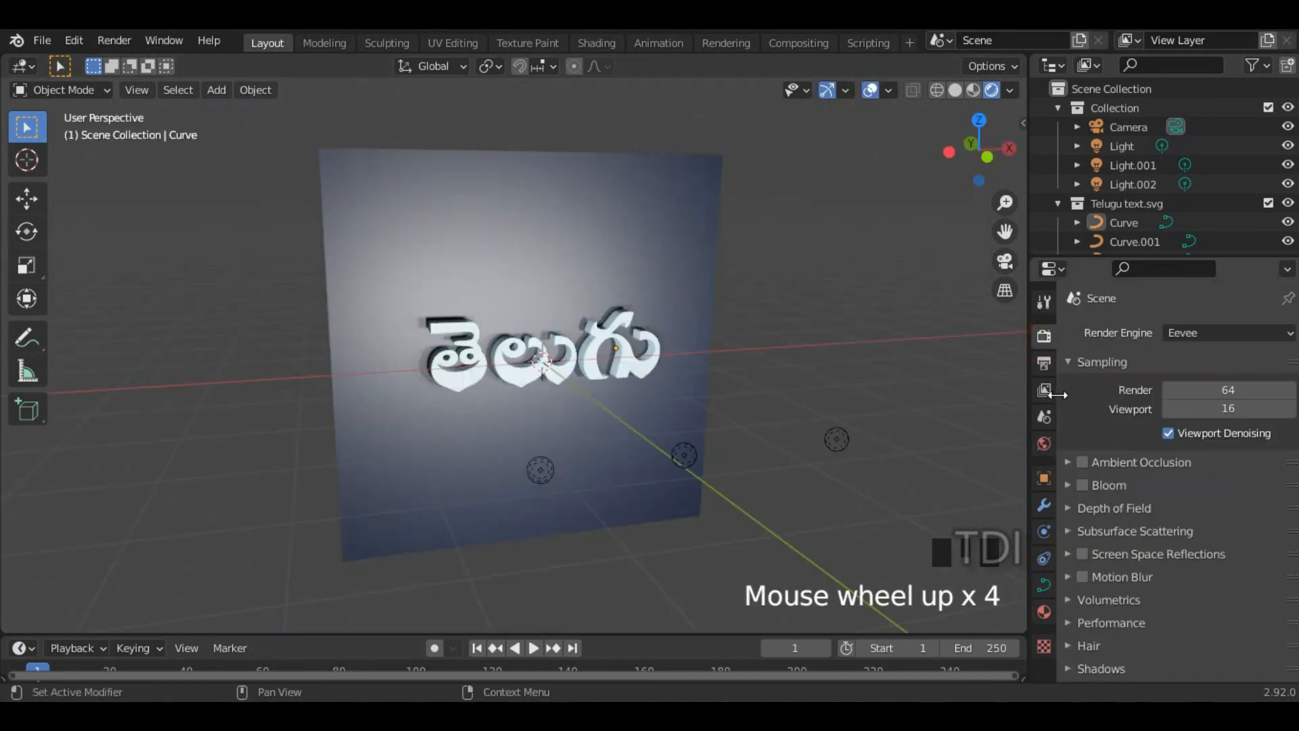
{"action": "left_click", "coordinate": [1221, 335]}
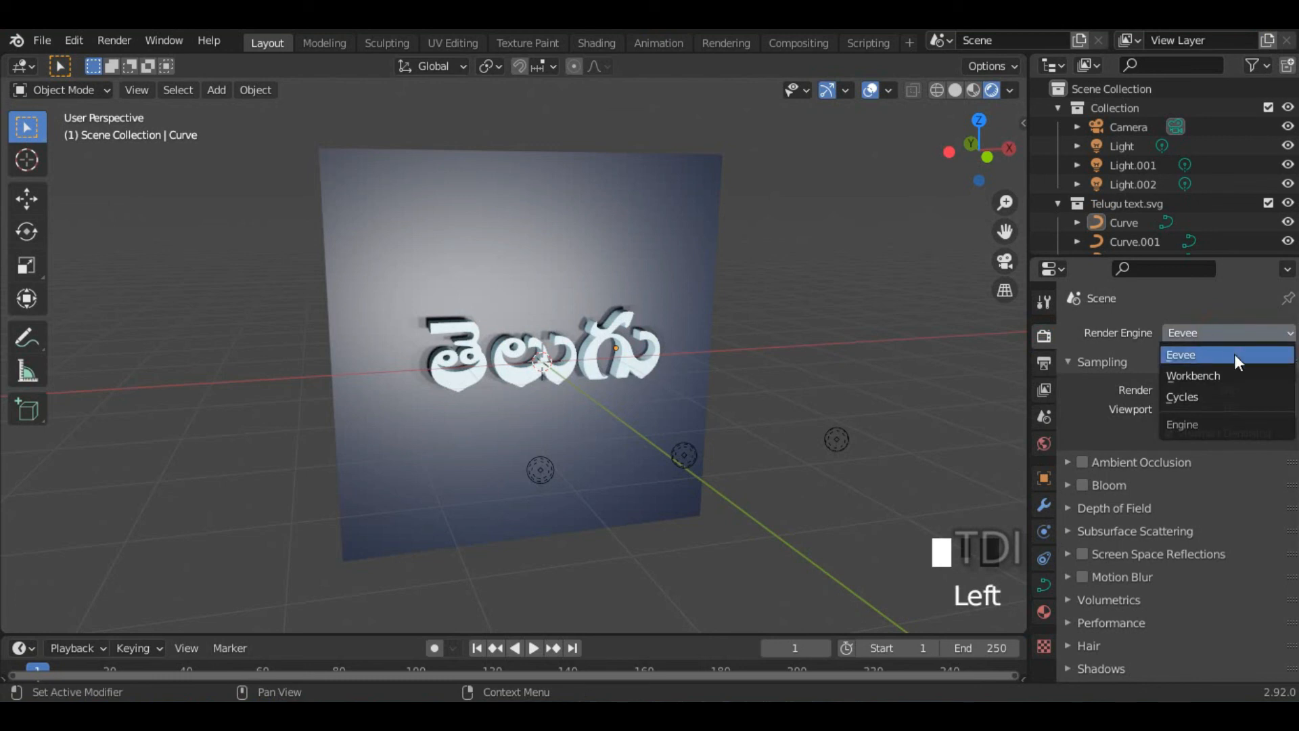
{"action": "left_click", "coordinate": [1096, 328]}
{"action": "left_click", "coordinate": [1084, 460]}
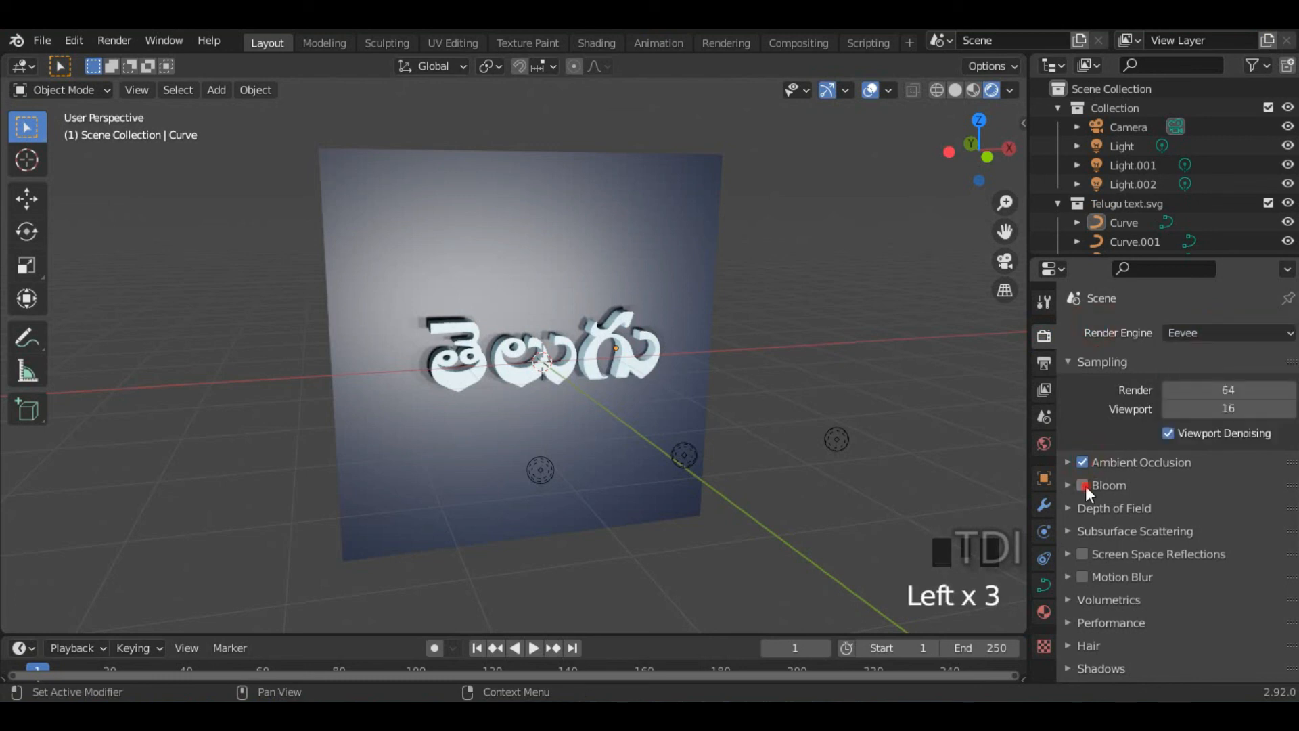
{"action": "left_click", "coordinate": [1084, 485]}
{"action": "left_click", "coordinate": [1083, 487]}
{"action": "left_click", "coordinate": [1083, 487]}
{"action": "left_click", "coordinate": [1083, 554]}
Change the colour of Light.001, near the first letter, to bright yellow.
{"action": "mouse_move", "coordinate": [843, 514]}
{"action": "middle_mouse_down"}
{"action": "mouse_move", "coordinate": [733, 506]}
{"action": "mouse_move", "coordinate": [853, 507]}
{"action": "middle_mouse_up"}
{"action": "left_click", "coordinate": [424, 386]}
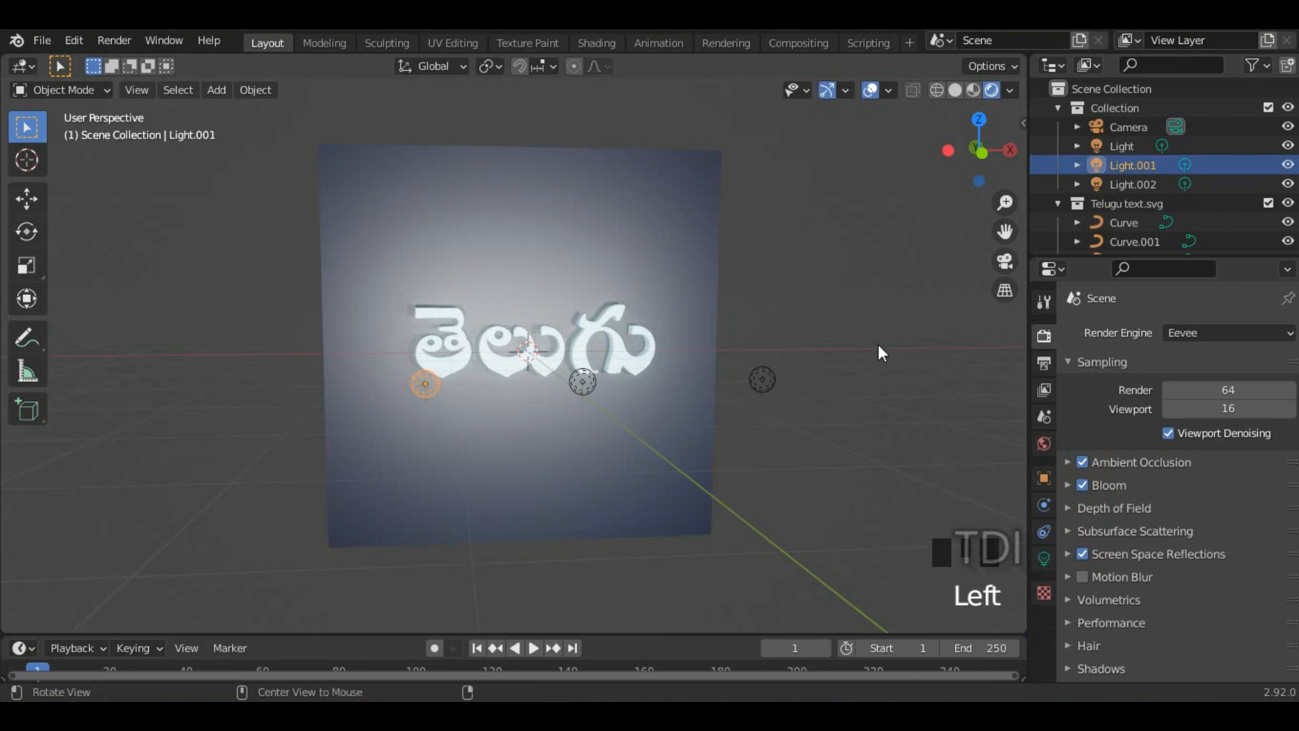
{"action": "middle_click_drag", "start_coordinate": [878, 346], "coordinate": [663, 384]}
{"action": "left_click", "coordinate": [1044, 559]}
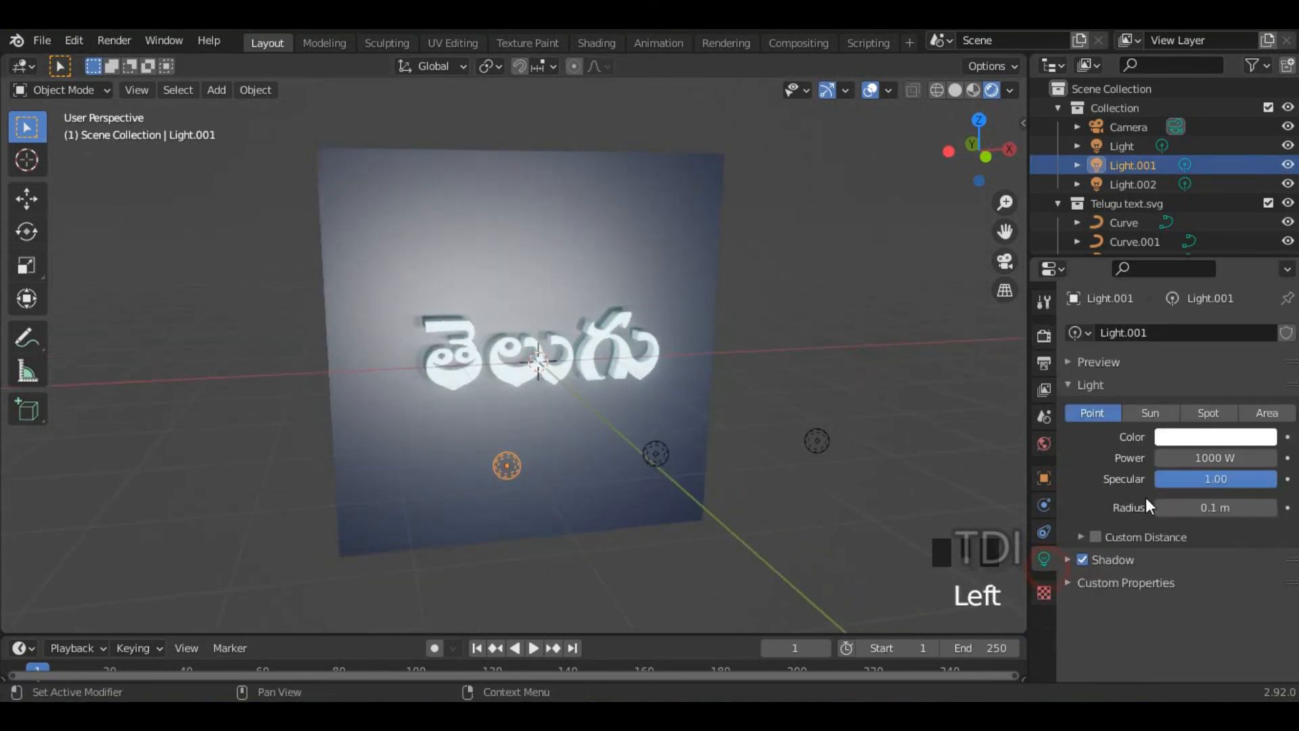
{"action": "left_click", "coordinate": [1193, 436]}
{"action": "left_click", "coordinate": [1187, 435]}
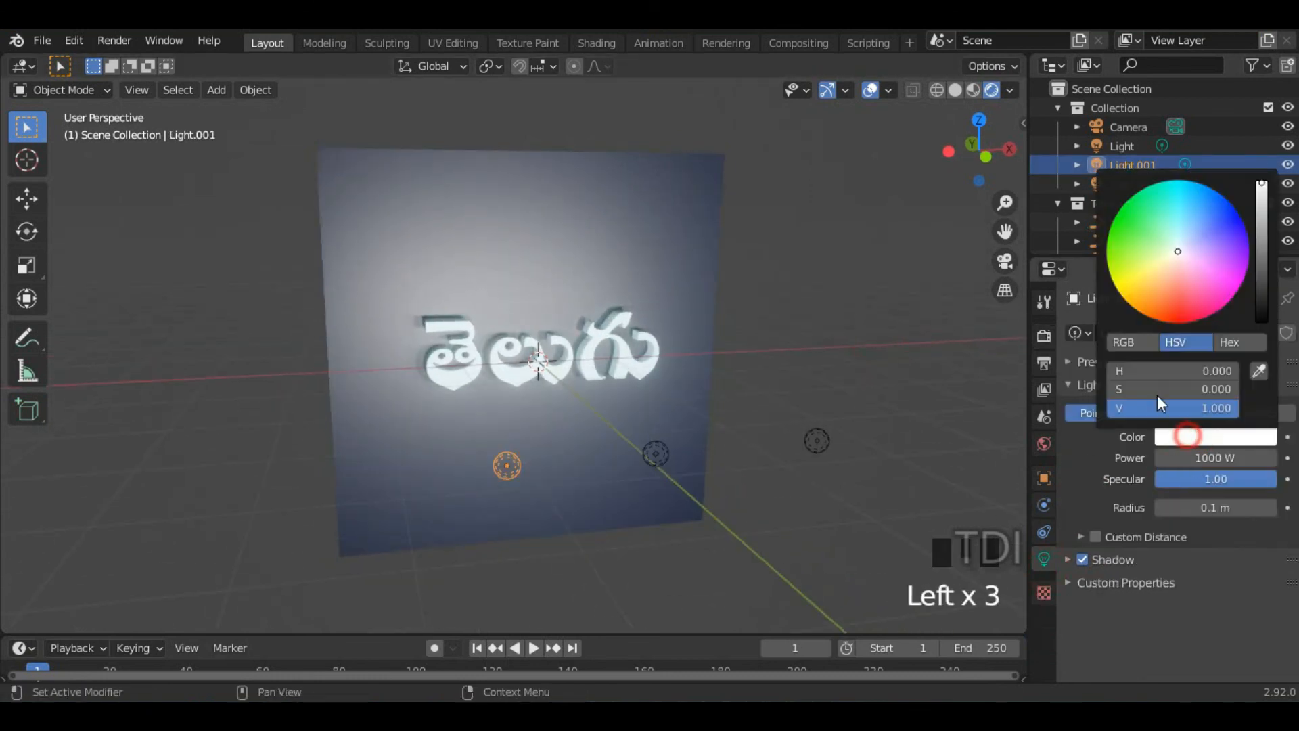
{"action": "left_click_drag", "start_coordinate": [1134, 278], "coordinate": [1126, 277]}
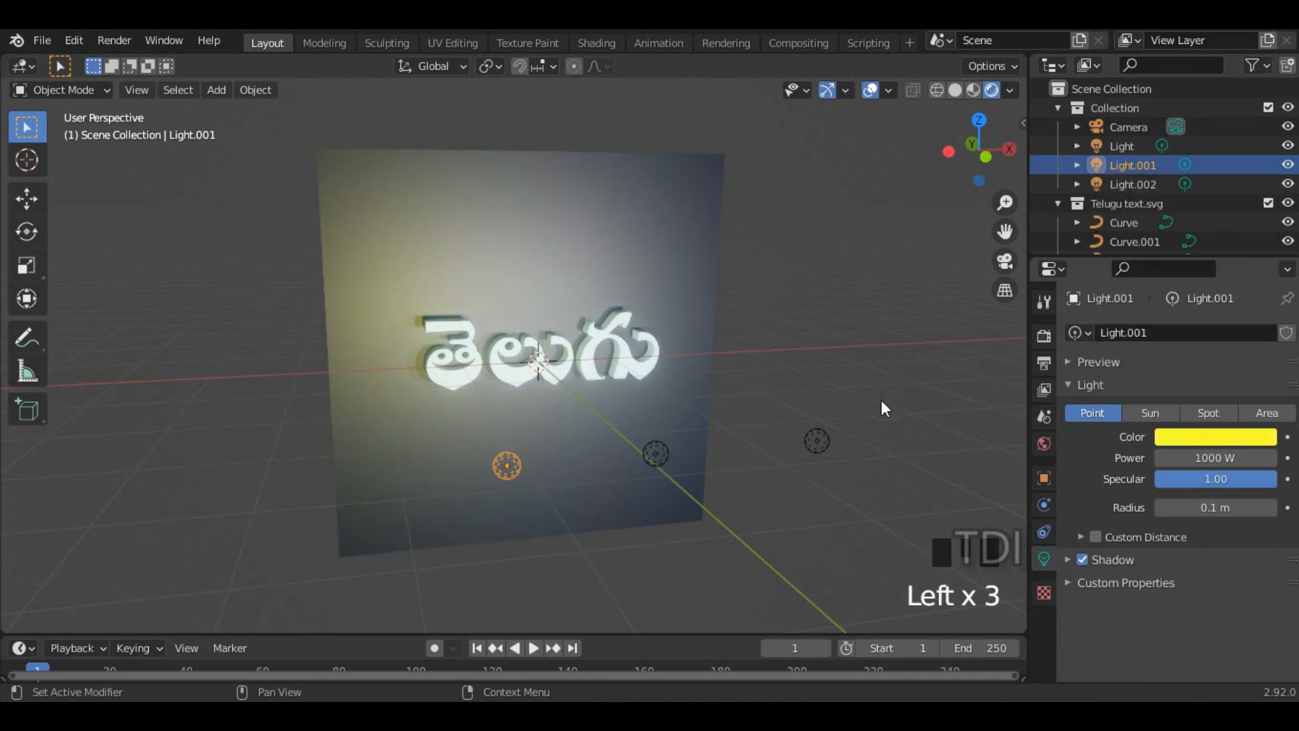
Change the colour of Light.002, near the last letter, to pale violet (H 0.669, S 0.515, V 1.000).
{"action": "left_click", "coordinate": [819, 441]}
{"action": "left_click", "coordinate": [1208, 434]}
{"action": "mouse_move", "coordinate": [1187, 314]}
{"action": "left_mouse_down"}
{"action": "mouse_move", "coordinate": [1195, 255]}
{"action": "mouse_move", "coordinate": [1156, 228]}
{"action": "mouse_move", "coordinate": [1241, 285]}
{"action": "mouse_move", "coordinate": [1198, 242]}
{"action": "left_mouse_up"}
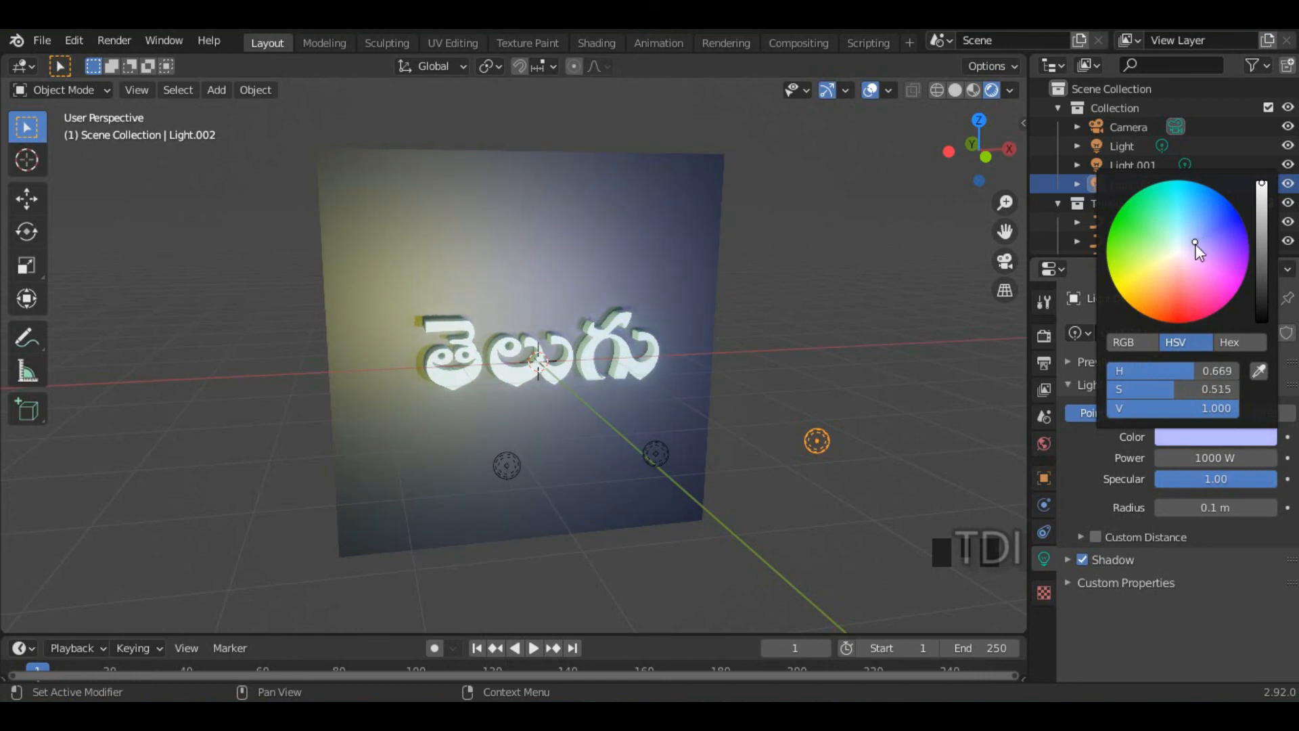
{"action": "middle_click_drag", "start_coordinate": [895, 416], "coordinate": [577, 432]}
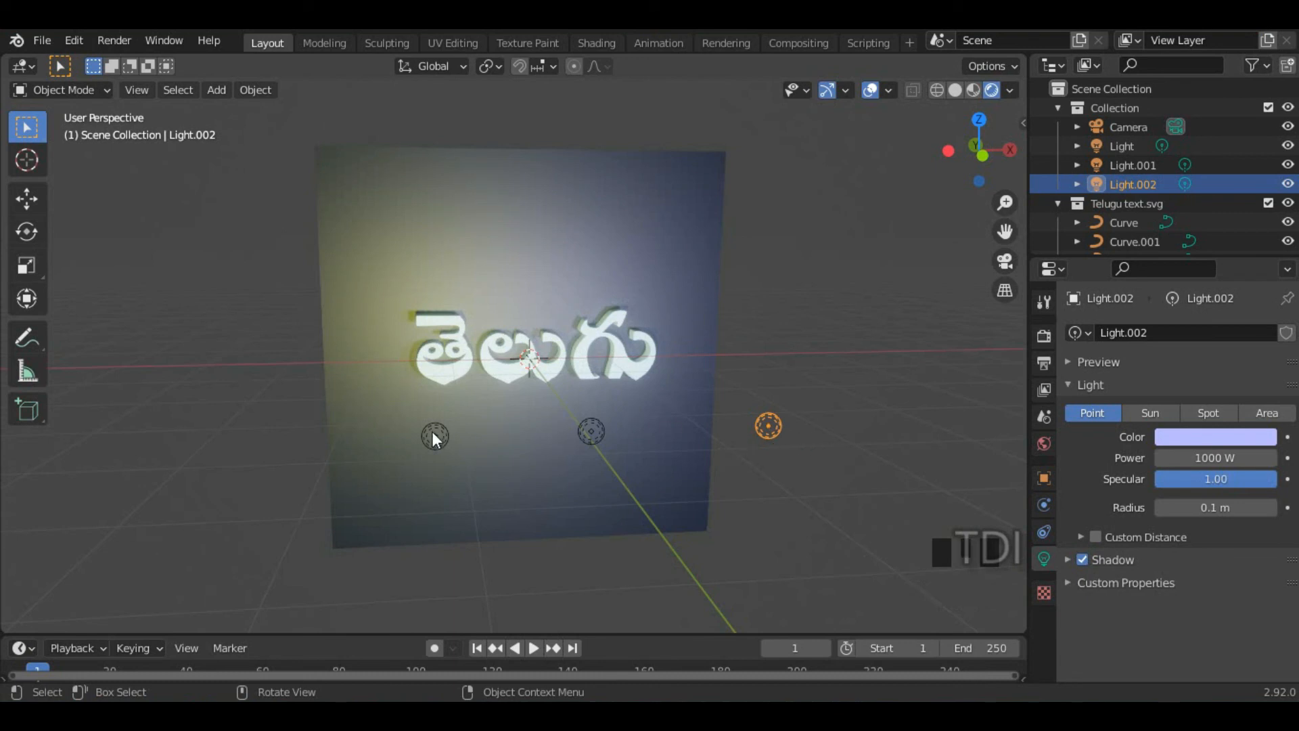
Set the power of the middle point light to 700 W.
{"action": "left_click", "coordinate": [434, 437]}
{"action": "left_click", "coordinate": [592, 431]}
{"action": "left_click", "coordinate": [1211, 458]}
{"action": "type", "text": "700"}
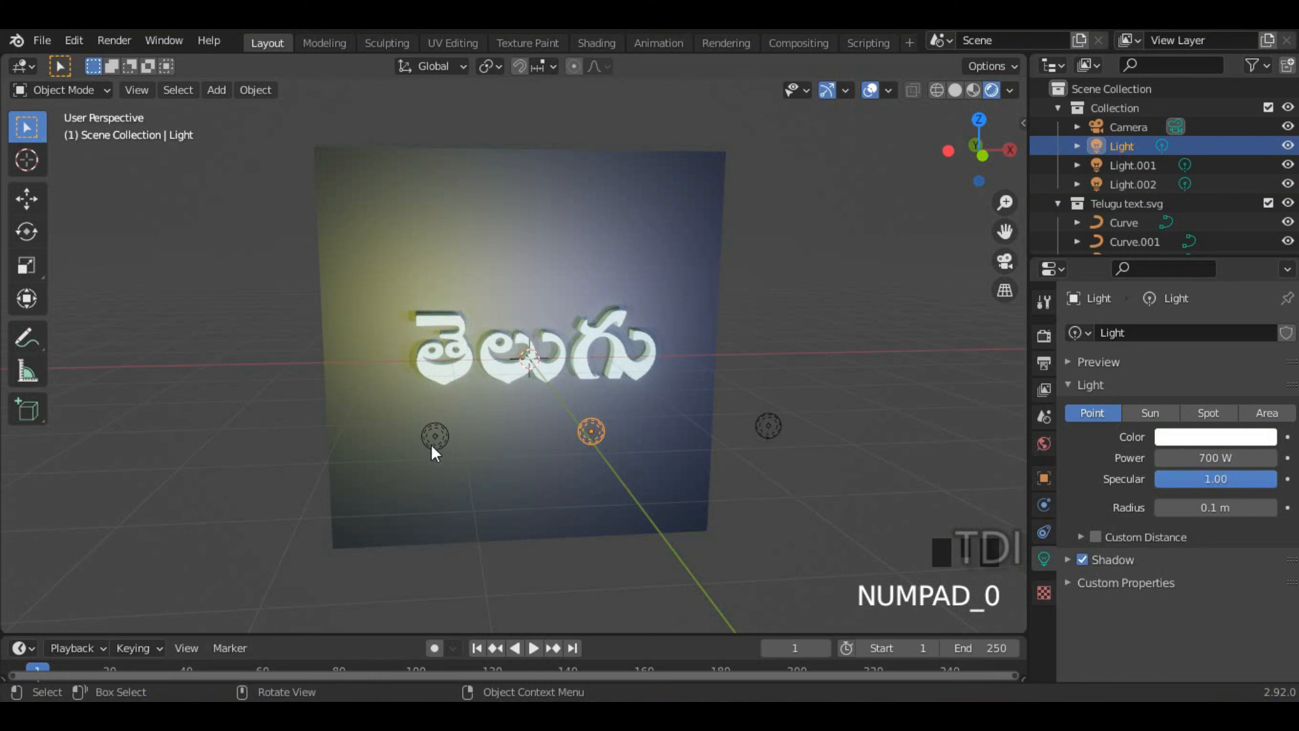
Set the power of the yellow and violet outer lights to 500 W each, and deselect the last light.
{"action": "left_click", "coordinate": [434, 436]}
{"action": "double_click", "coordinate": [1234, 459]}
{"action": "type", "text": "5"}
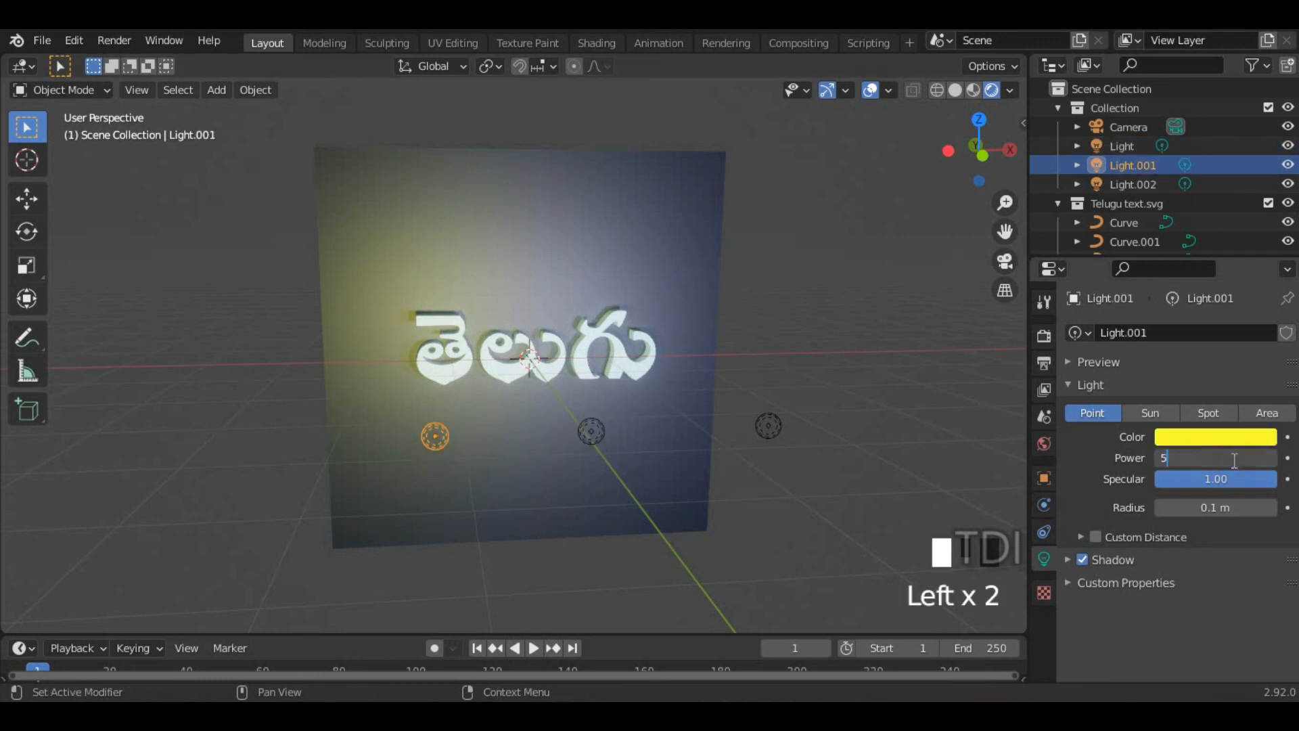
{"action": "type", "text": "00"}
{"action": "left_click", "coordinate": [768, 425]}
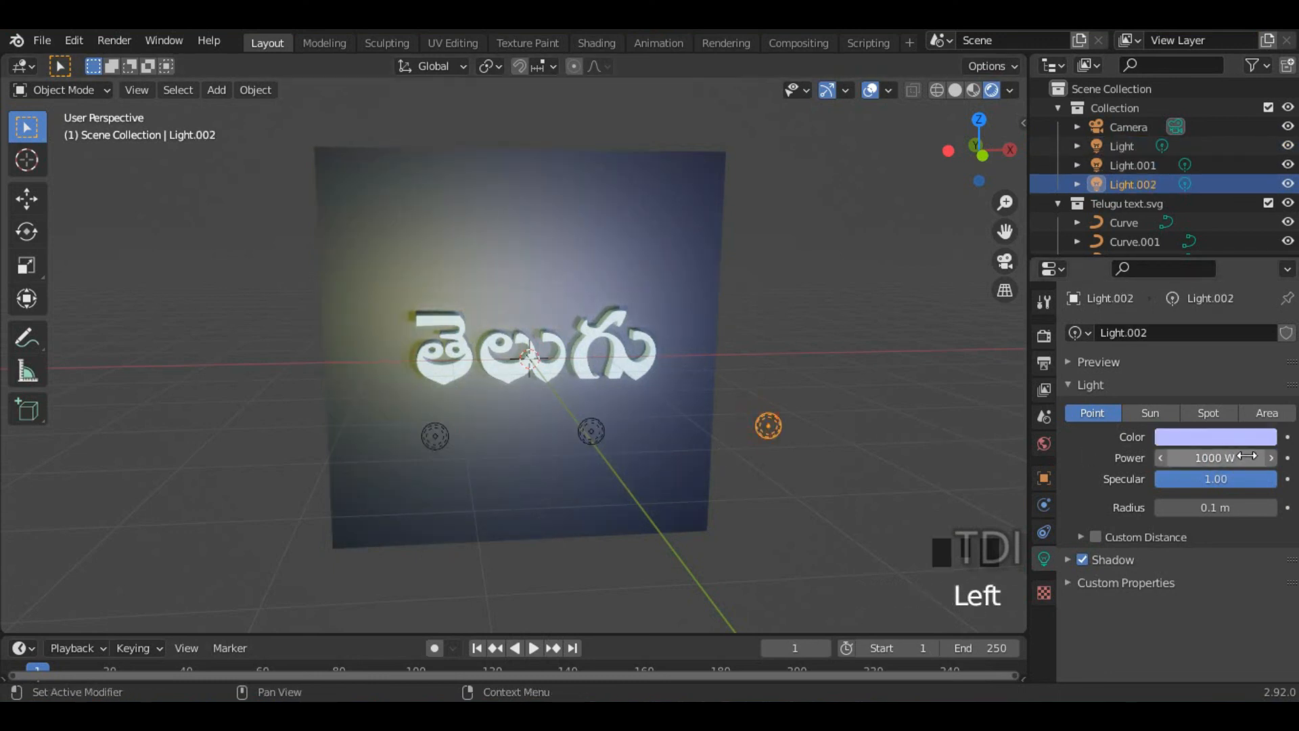
{"action": "double_click", "coordinate": [1245, 457]}
{"action": "type", "text": "500"}
{"action": "key", "text": "Return"}
{"action": "middle_click_drag", "start_coordinate": [879, 452], "coordinate": [833, 356]}
{"action": "left_click", "coordinate": [834, 345]}
Look through the camera, lock the camera to the view, and frame the Telugu word closely from the front.
{"action": "key", "text": "KP_0"}
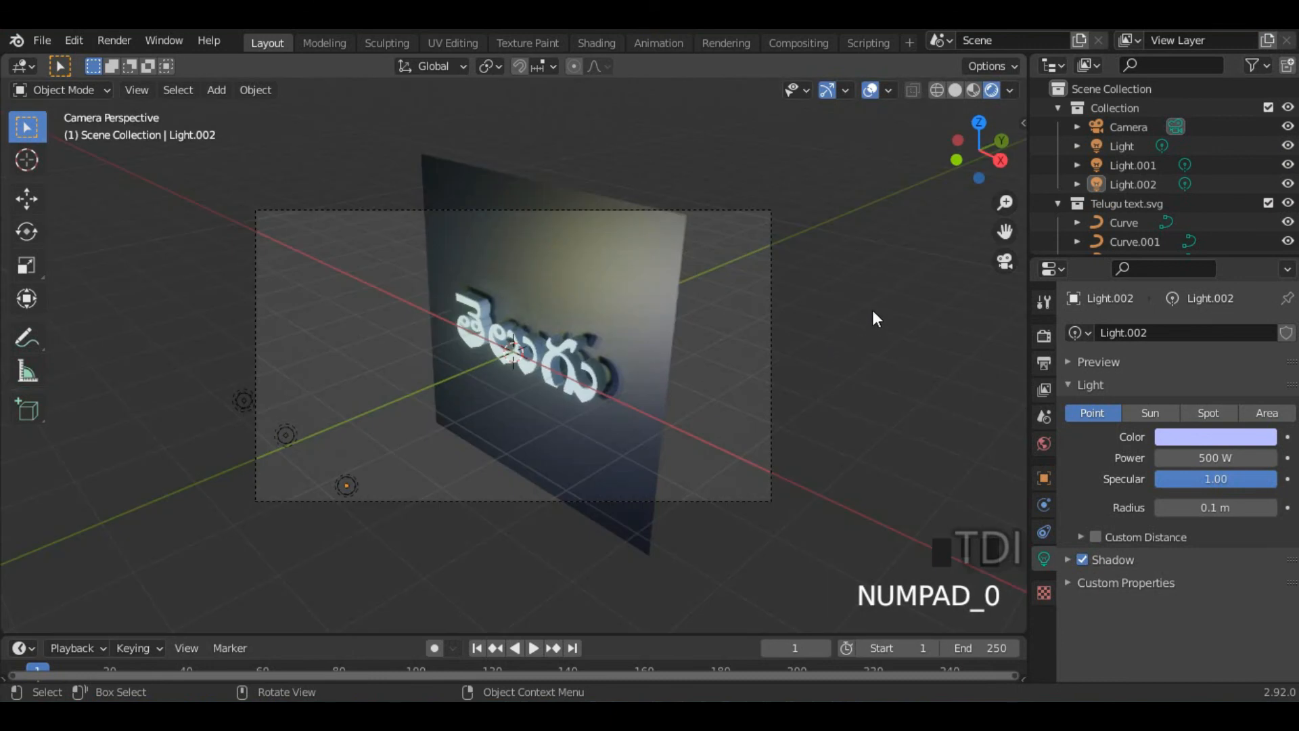
{"action": "key", "text": "n"}
{"action": "left_click", "coordinate": [1015, 206]}
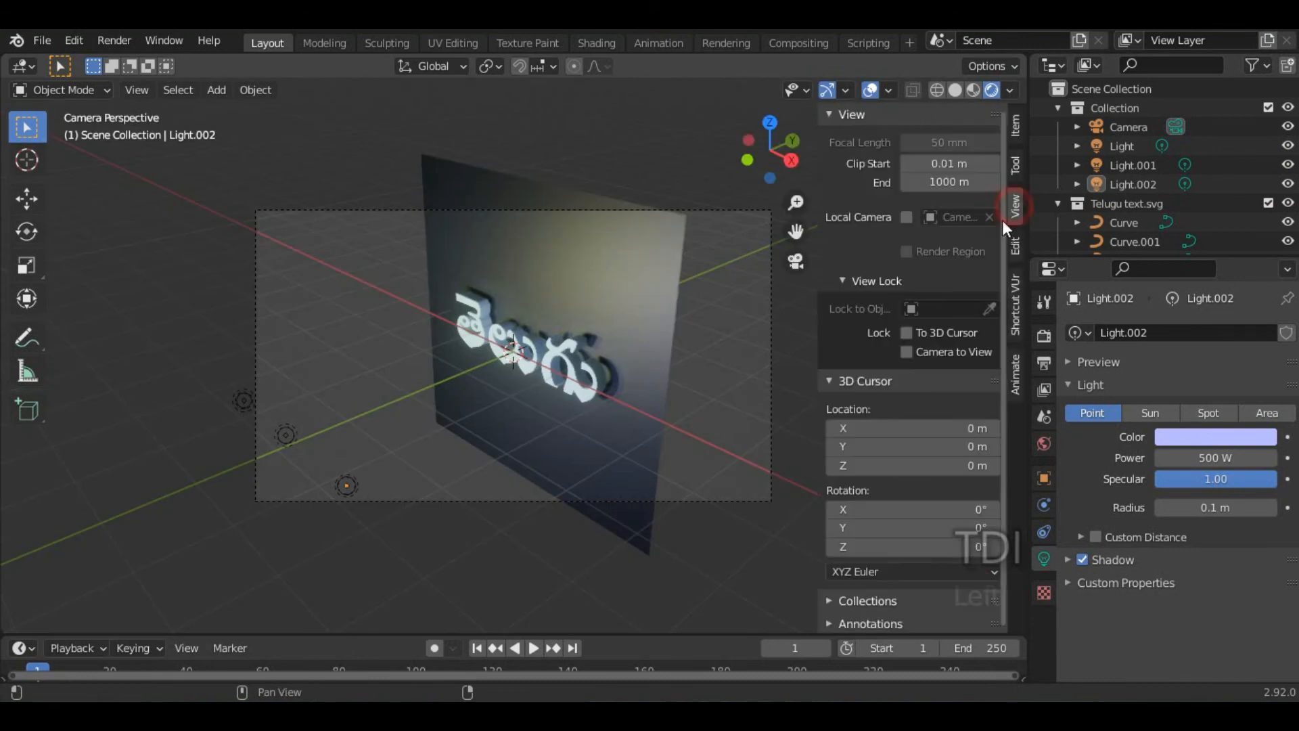
{"action": "left_click", "coordinate": [907, 351]}
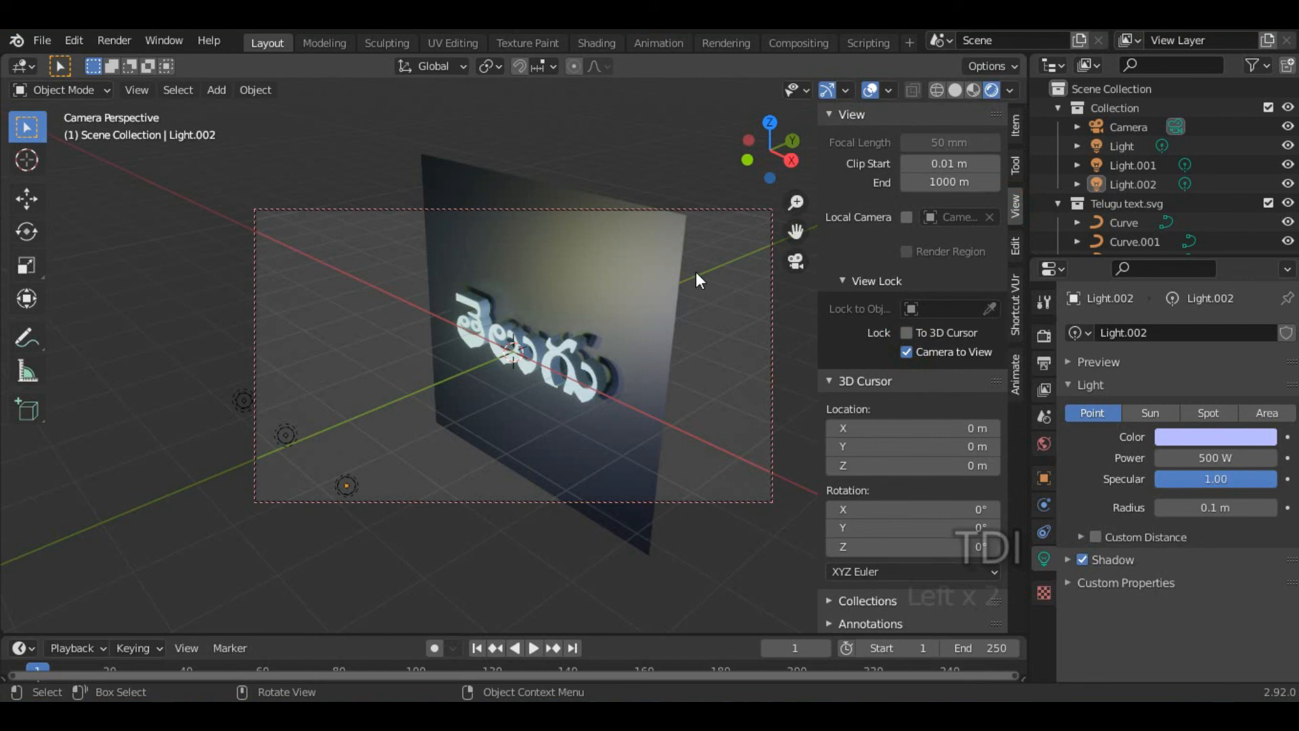
{"action": "key", "text": "n"}
{"action": "middle_click_drag", "start_coordinate": [681, 357], "coordinate": [875, 402]}
{"action": "scroll", "coordinate": [881, 404], "scroll_direction": "up", "scroll_amount": 3}
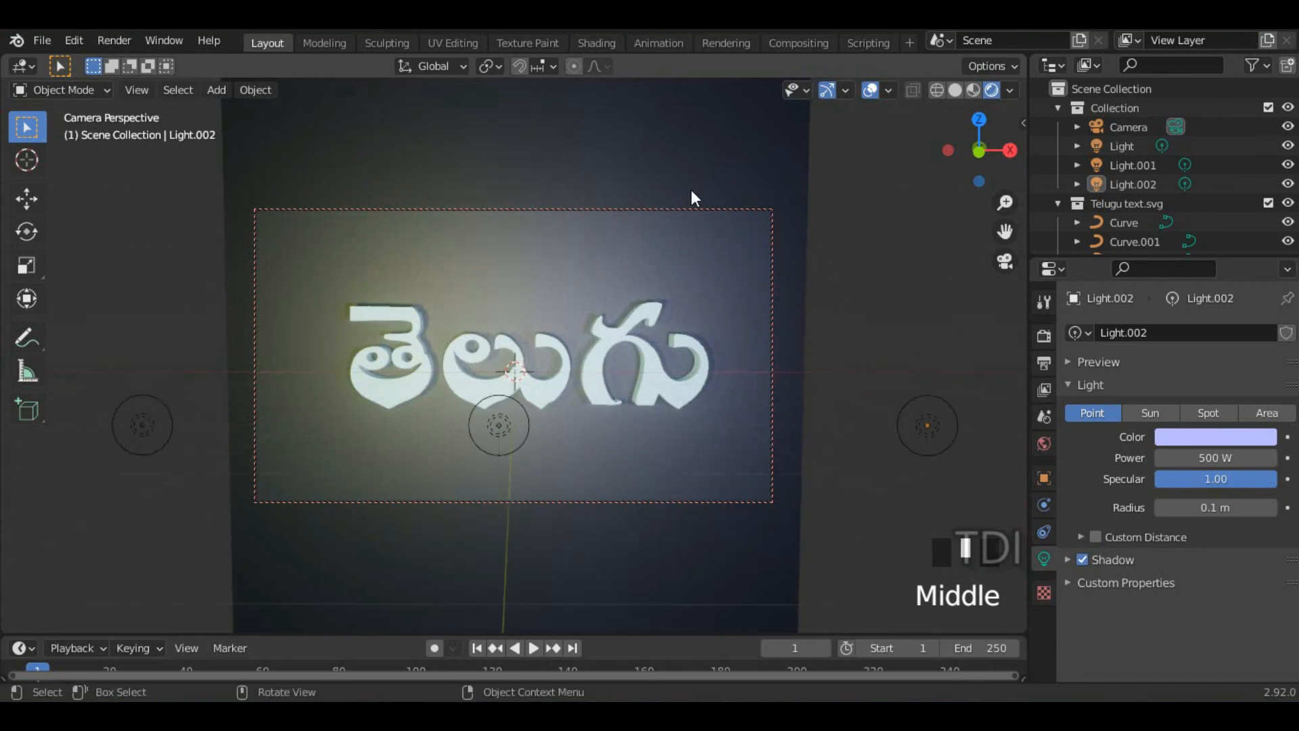
Darken the world background colour to near black, with a value of 0.008.
{"action": "left_click", "coordinate": [1045, 443]}
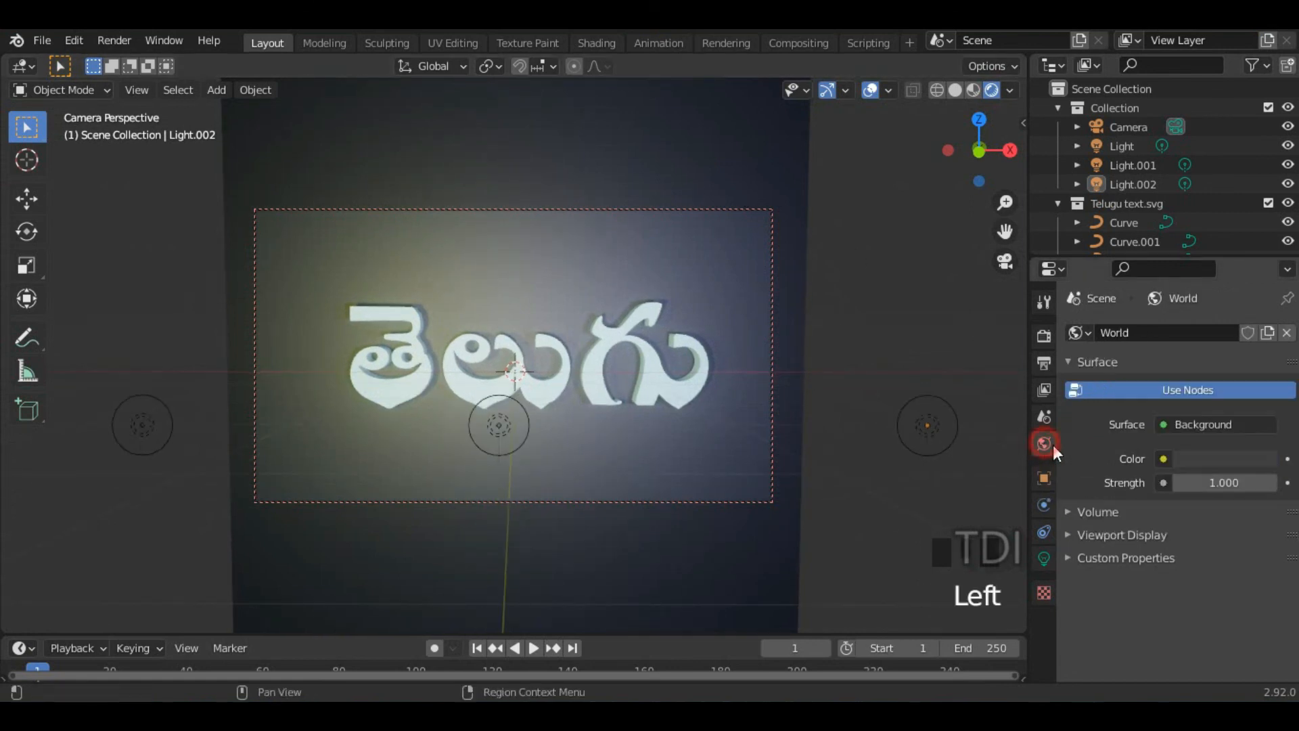
{"action": "left_click", "coordinate": [1222, 461]}
{"action": "left_click_drag", "start_coordinate": [1265, 291], "coordinate": [1261, 313]}
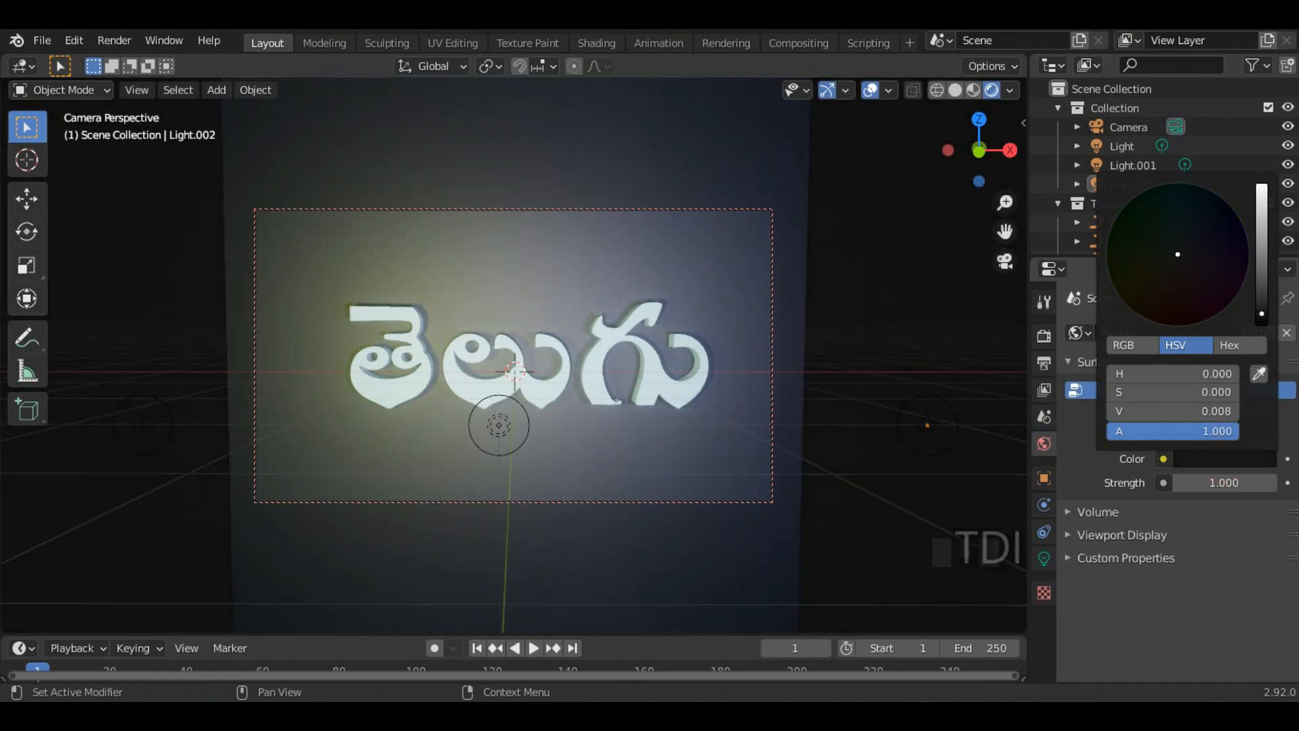
Select the backdrop plane and darken the base colour of its BASE material to a near-black blue.
{"action": "left_click", "coordinate": [750, 163]}
{"action": "left_click", "coordinate": [1044, 639]}
{"action": "scroll", "coordinate": [1163, 541], "scroll_direction": "down", "scroll_amount": 3}
{"action": "left_click", "coordinate": [1225, 534]}
{"action": "left_click_drag", "start_coordinate": [1262, 389], "coordinate": [1262, 390]}
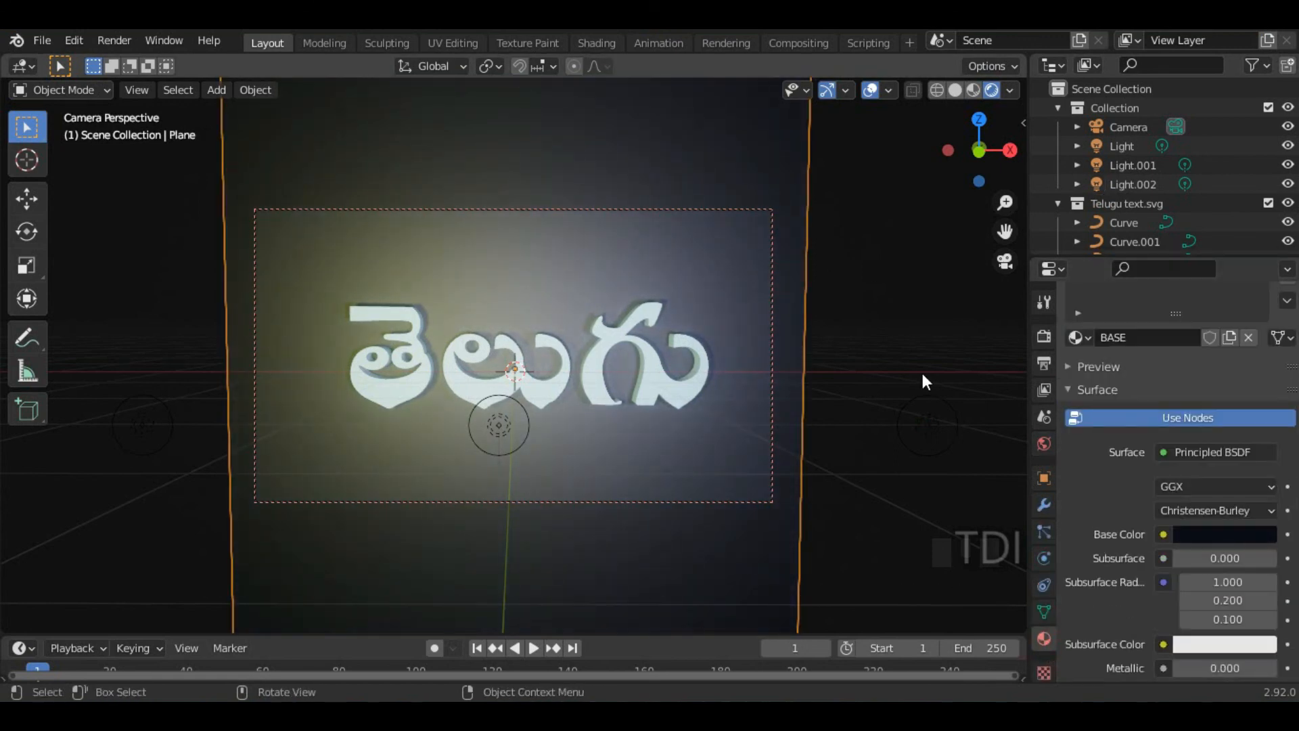
Shift the camera framing slightly and hide the backdrop plane in both the viewport and renders.
{"action": "middle_click_drag", "start_coordinate": [919, 331], "coordinate": [921, 368], "text": "shift"}
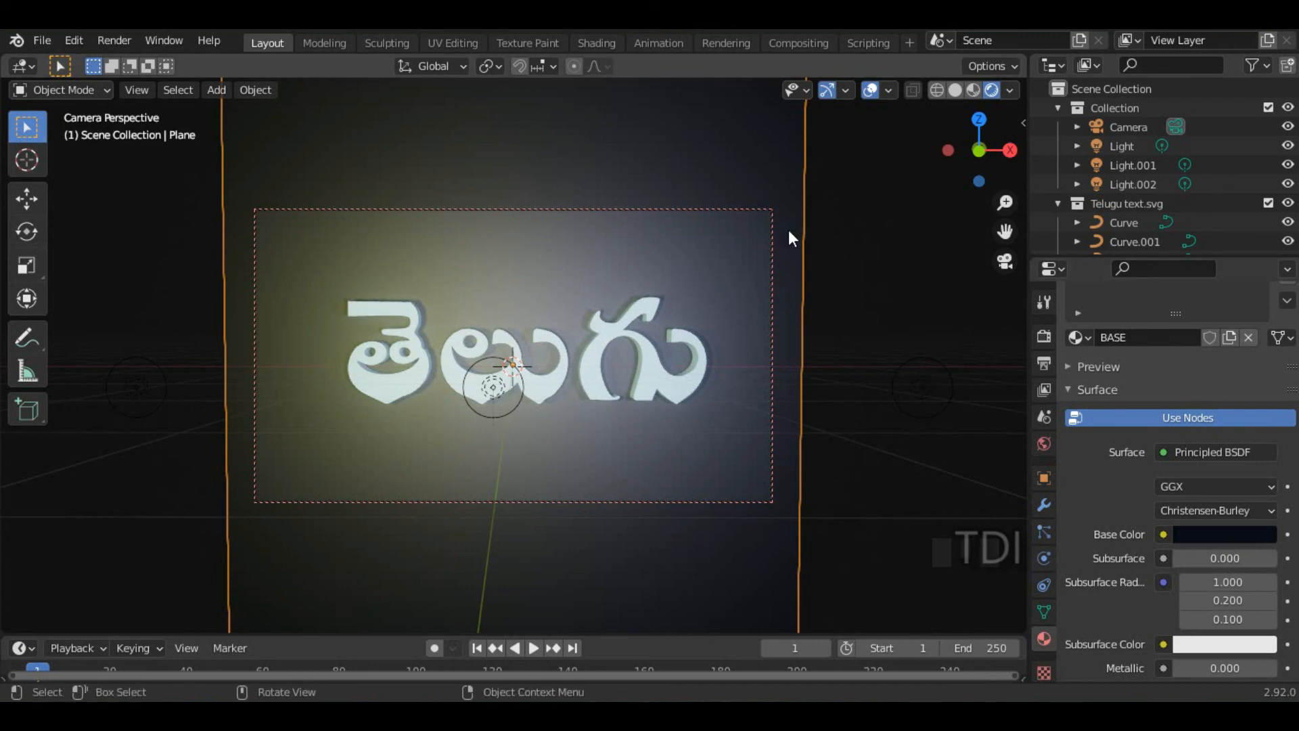
{"action": "scroll", "coordinate": [1119, 536], "scroll_direction": "up", "scroll_amount": 3}
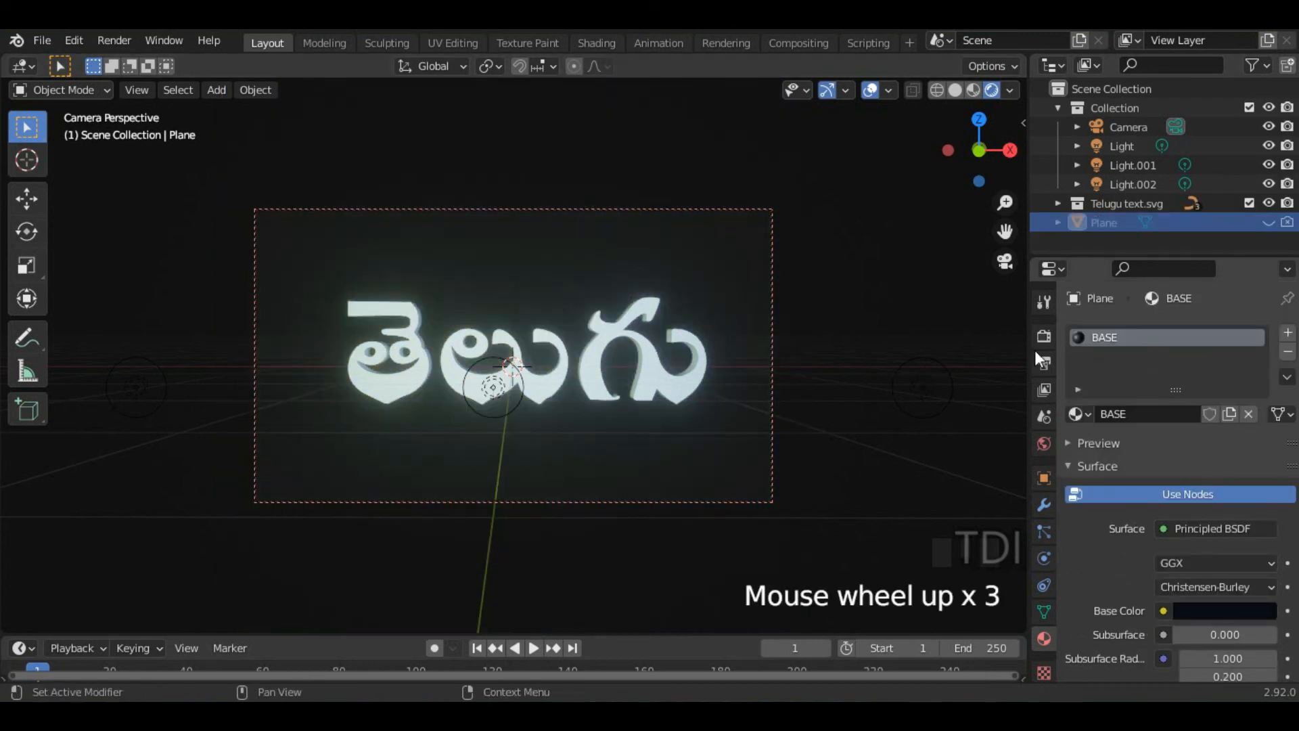
Hide the viewport overlays and set the letters' shared material base colour to golden yellow (H 0.127, S 0.965, V 0.800).
{"action": "left_click", "coordinate": [614, 357]}
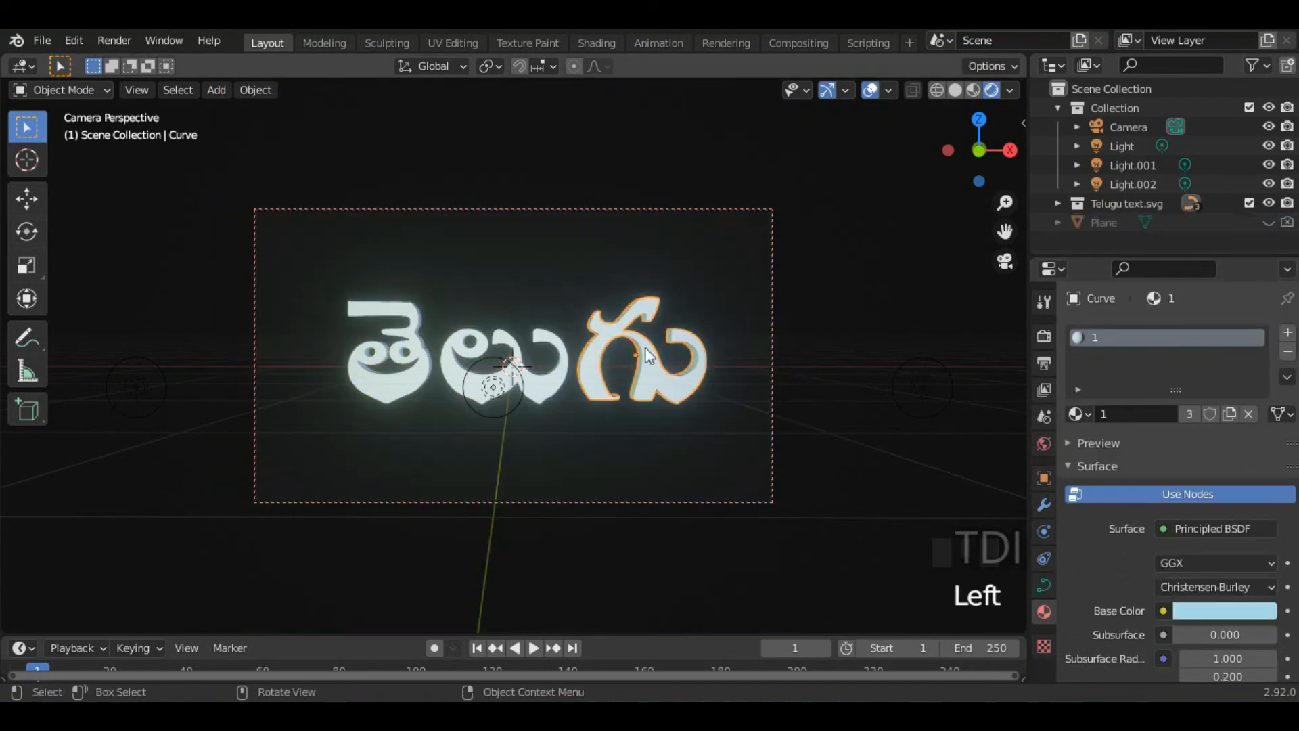
{"action": "left_click", "coordinate": [1212, 609]}
{"action": "left_click", "coordinate": [870, 90]}
{"action": "left_click", "coordinate": [1228, 611]}
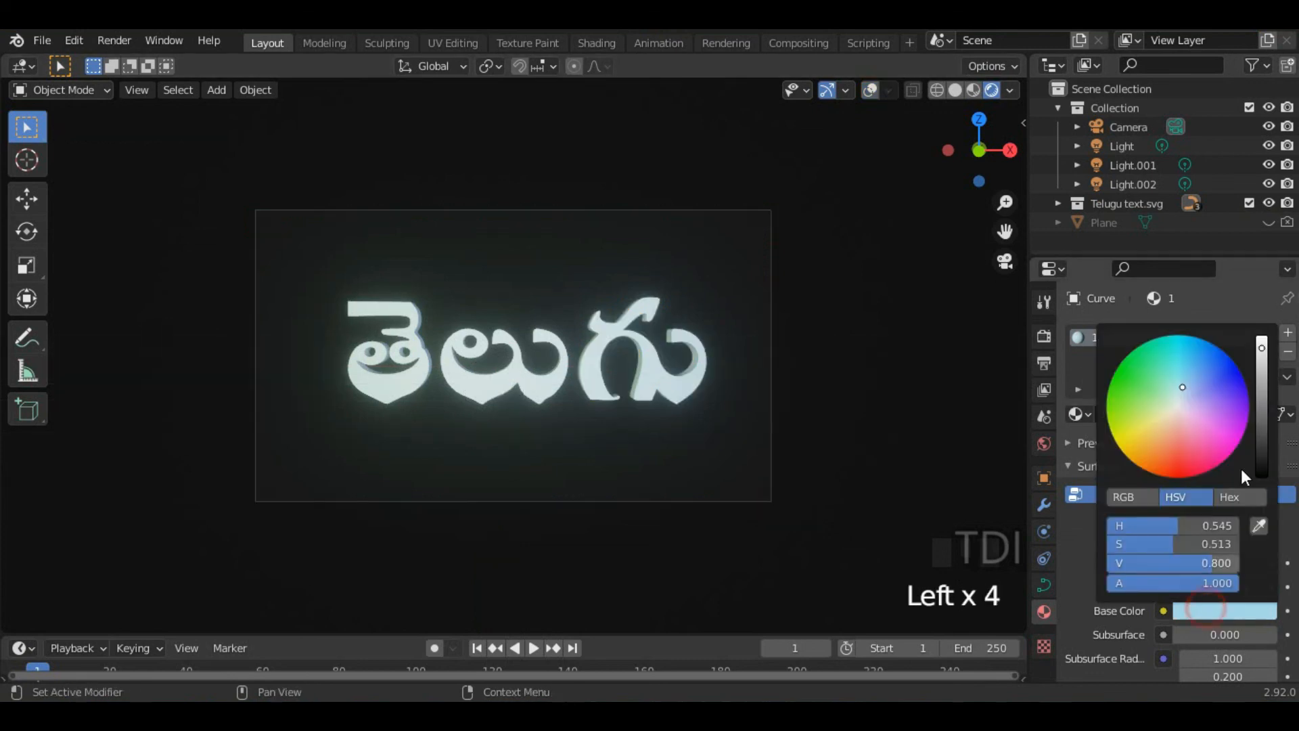
{"action": "mouse_move", "coordinate": [1185, 393]}
{"action": "left_mouse_down"}
{"action": "mouse_move", "coordinate": [1133, 376]}
{"action": "mouse_move", "coordinate": [1110, 395]}
{"action": "mouse_move", "coordinate": [1109, 428]}
{"action": "mouse_move", "coordinate": [1133, 442]}
{"action": "left_mouse_up"}
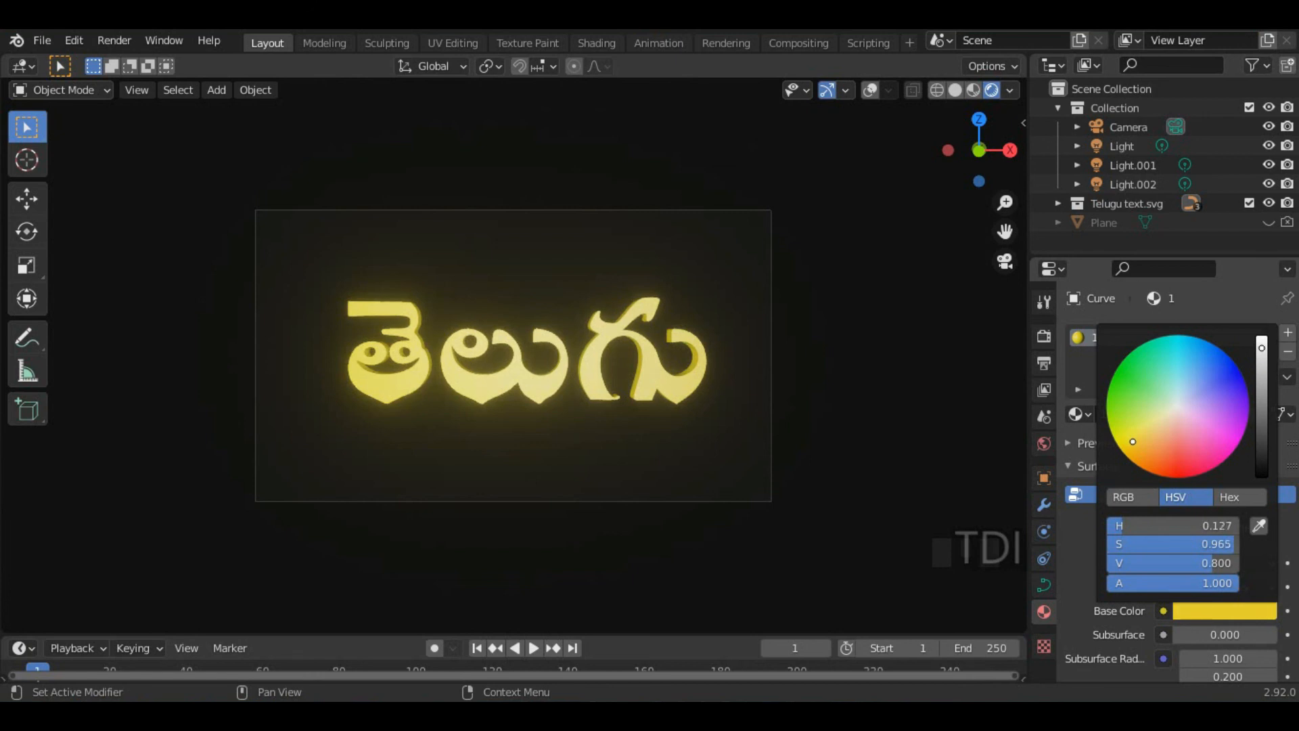